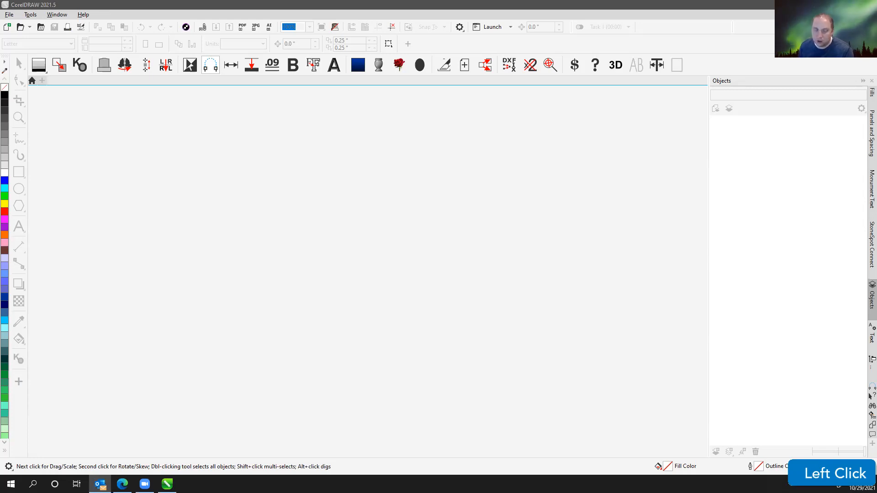
Step: Create a new blank document
{"action": "left_click", "coordinate": [435, 8]}
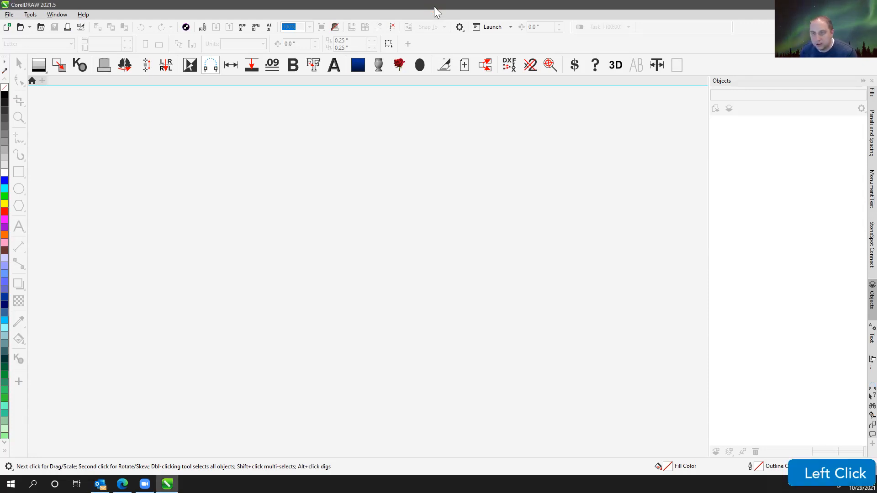
{"action": "left_click", "coordinate": [385, 182]}
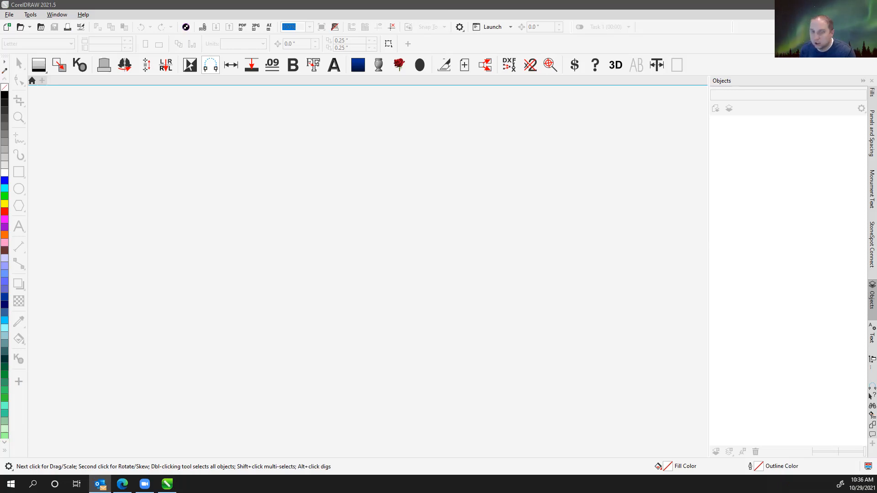
{"action": "left_click", "coordinate": [267, 189]}
{"action": "left_click", "coordinate": [9, 28]}
{"action": "left_click", "coordinate": [303, 182]}
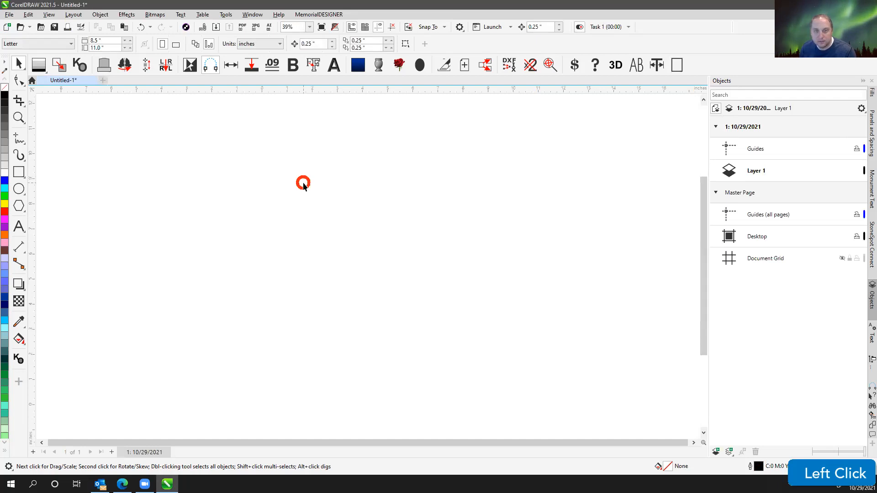
Step: Build a Serp Top monument 36 inches long and 20 inches high on a 48 by 6 inch base with Shape Builder
{"action": "left_click", "coordinate": [106, 65]}
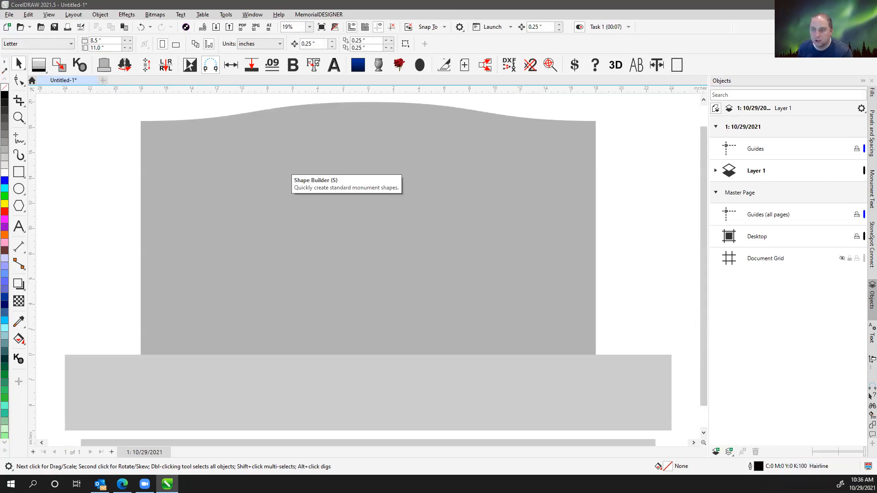
{"action": "left_click", "coordinate": [392, 301]}
{"action": "left_click", "coordinate": [370, 289]}
{"action": "scroll", "coordinate": [361, 262], "scroll_direction": "down", "scroll_amount": 5}
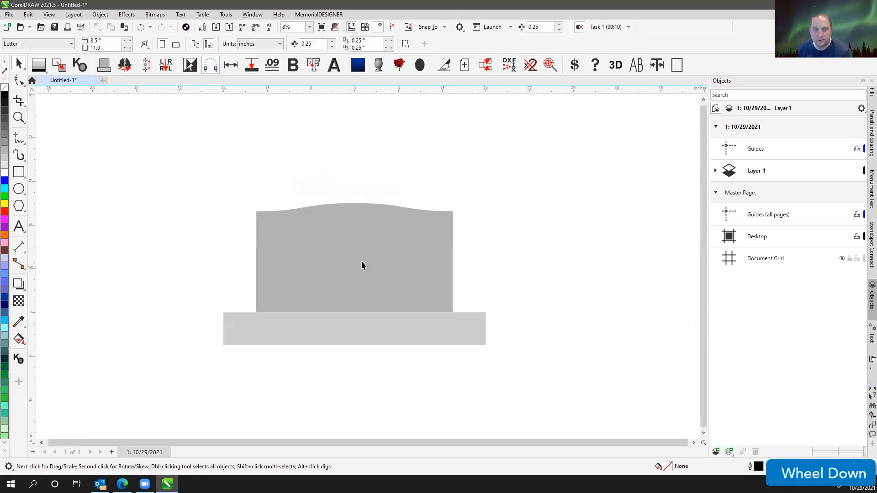
{"action": "left_click_drag", "start_coordinate": [224, 209], "coordinate": [501, 366]}
{"action": "left_click", "coordinate": [160, 125]}
Step: Start a separate new shape in Shape Builder as a Roof Top with shape length 24 and shape height 48
{"action": "left_click", "coordinate": [106, 69]}
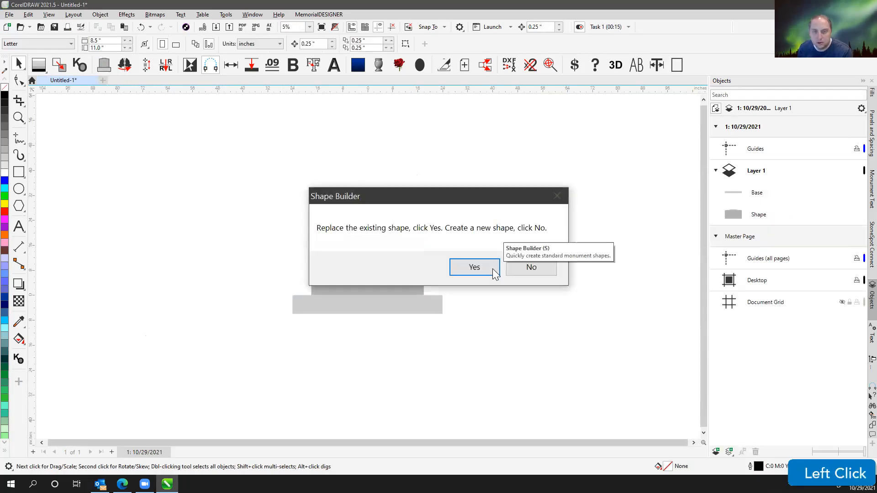
{"action": "left_click", "coordinate": [530, 269]}
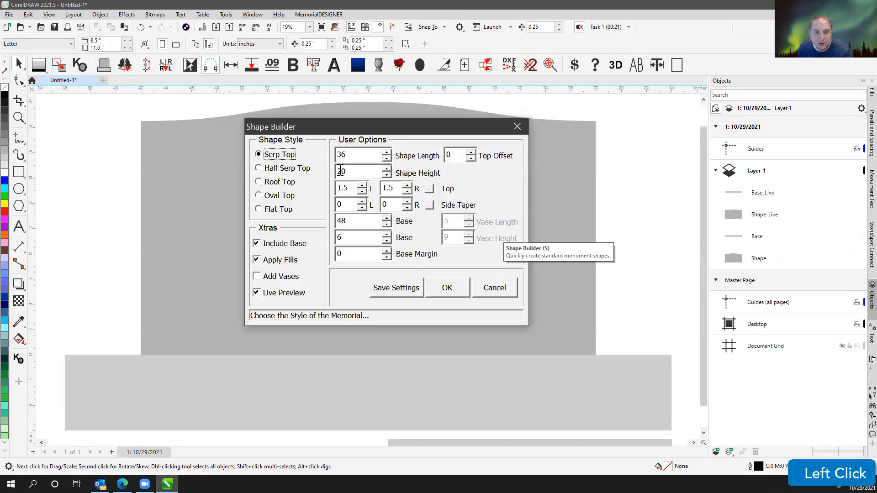
{"action": "left_click", "coordinate": [287, 182]}
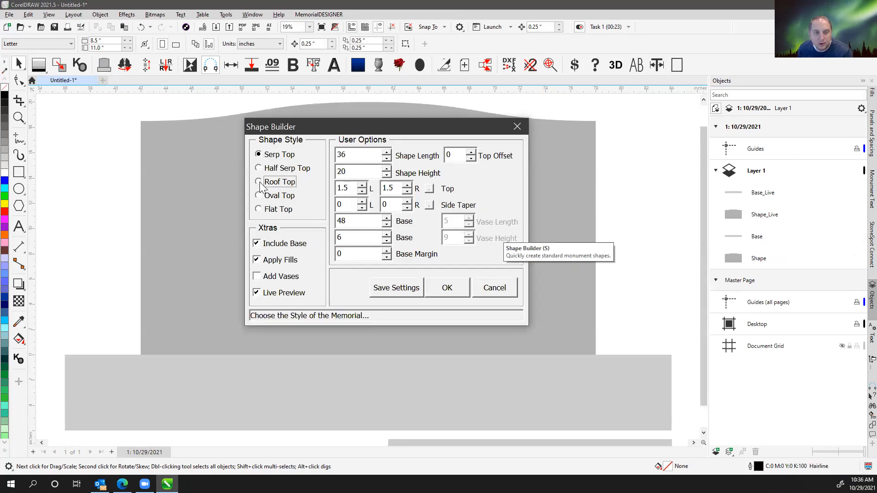
{"action": "left_click", "coordinate": [367, 159]}
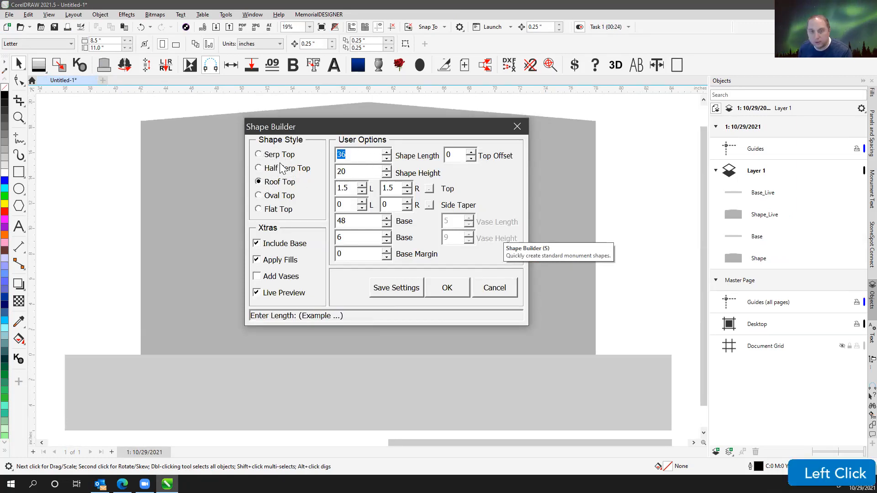
{"action": "type", "text": "24"}
{"action": "key", "text": "Tab"}
{"action": "type", "text": "48"}
{"action": "key", "text": "Tab"}
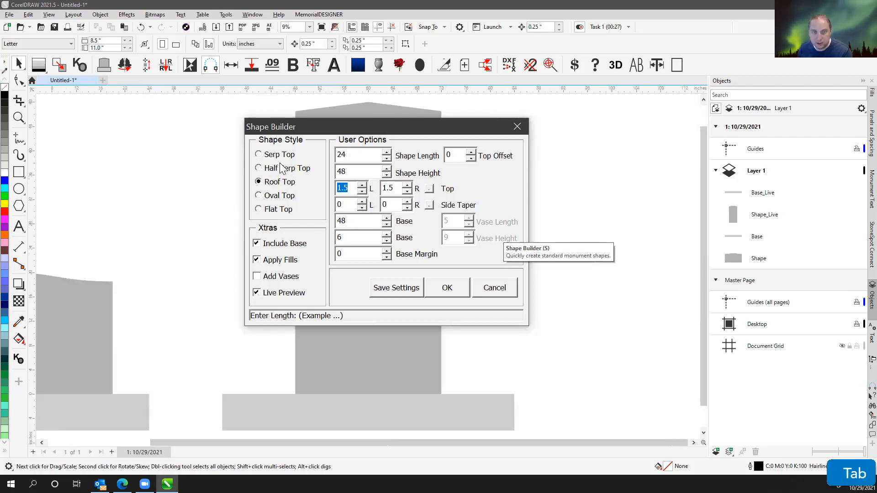
Step: Set the Roof Top monument's base length to 36 and build the shape beside the first monument
{"action": "left_click", "coordinate": [357, 222]}
{"action": "type", "text": "36"}
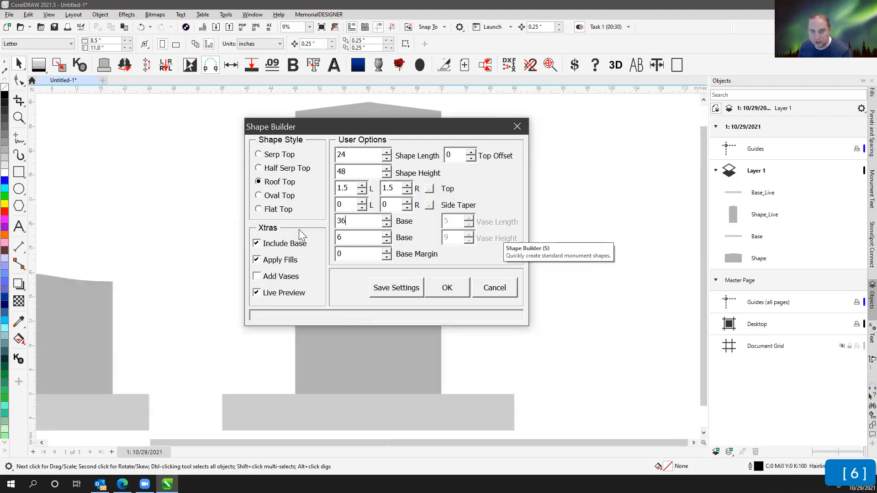
{"action": "key", "text": "Tab"}
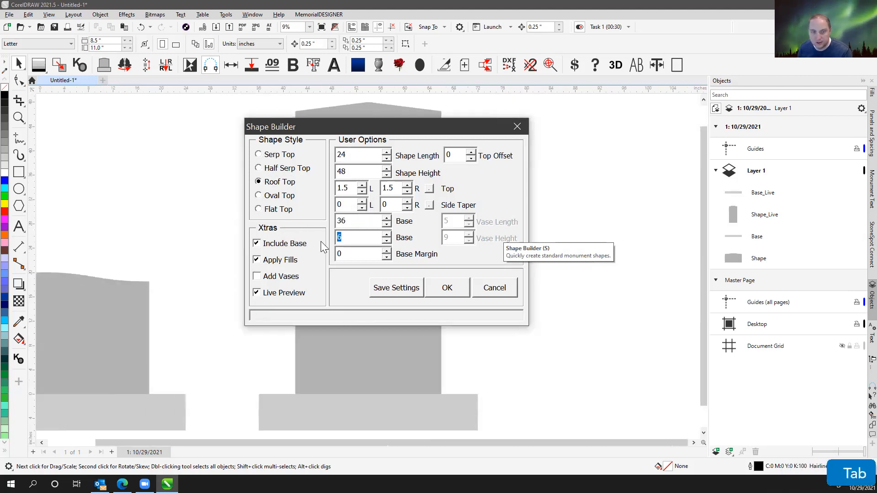
{"action": "left_click", "coordinate": [451, 290]}
{"action": "scroll", "coordinate": [215, 228], "scroll_direction": "down", "scroll_amount": 1}
{"action": "scroll", "coordinate": [367, 270], "scroll_direction": "down", "scroll_amount": 1}
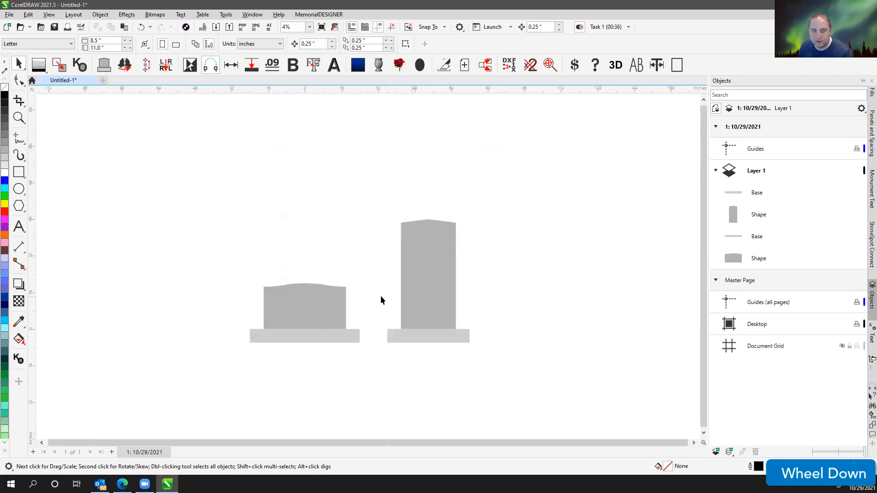
Step: Add a MemorialDESIGNER background around both monuments with nothing selected, and delete that background
{"action": "left_click", "coordinate": [343, 214]}
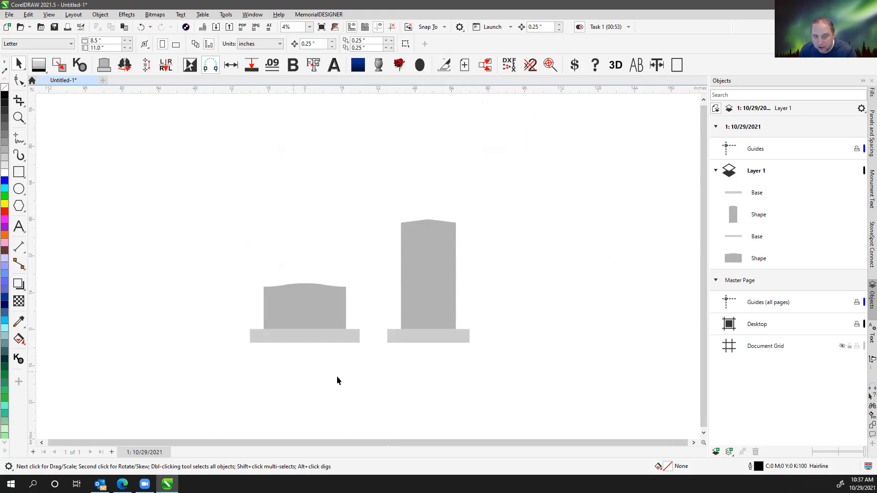
{"action": "left_click", "coordinate": [353, 150]}
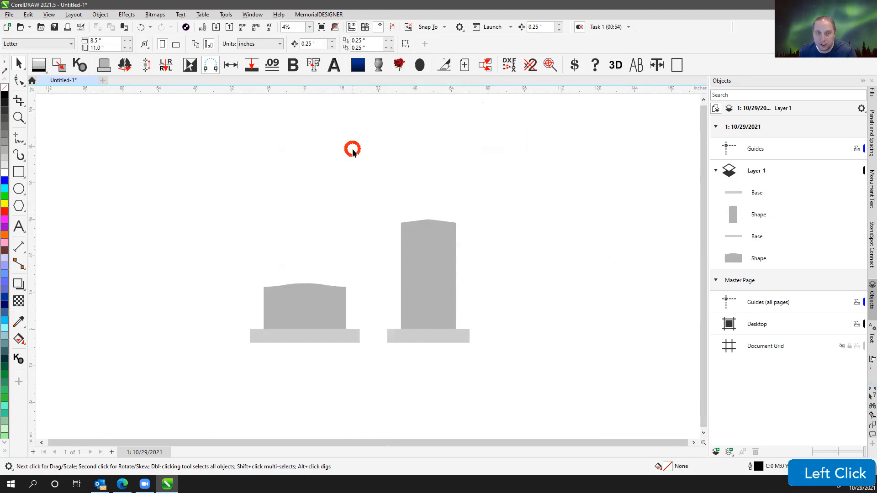
{"action": "left_click", "coordinate": [359, 66]}
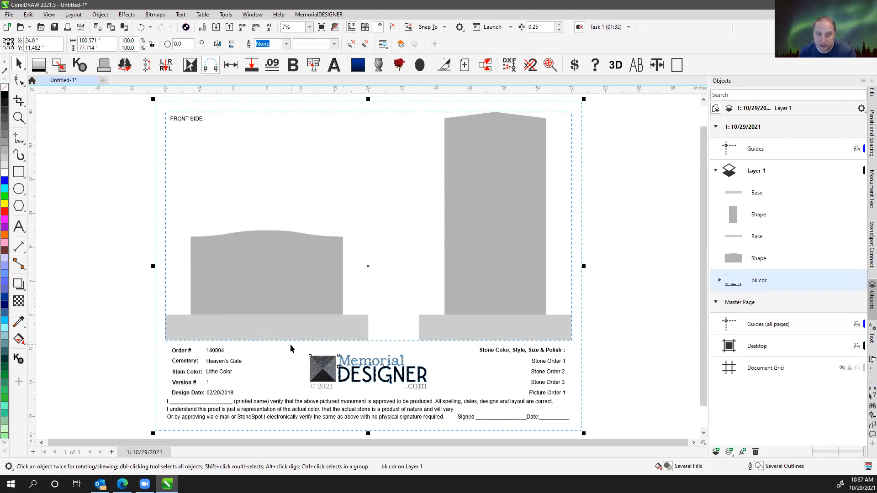
{"action": "left_click", "coordinate": [323, 127]}
{"action": "left_click", "coordinate": [243, 117]}
{"action": "key", "text": "Delete"}
Step: Add the background around only the Serp Top monument and its base
{"action": "left_click_drag", "start_coordinate": [153, 205], "coordinate": [401, 384]}
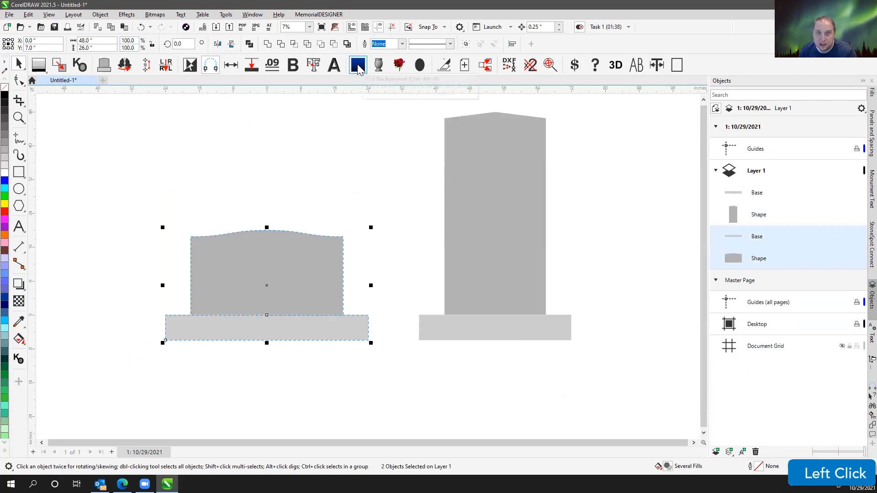
{"action": "left_click", "coordinate": [358, 65]}
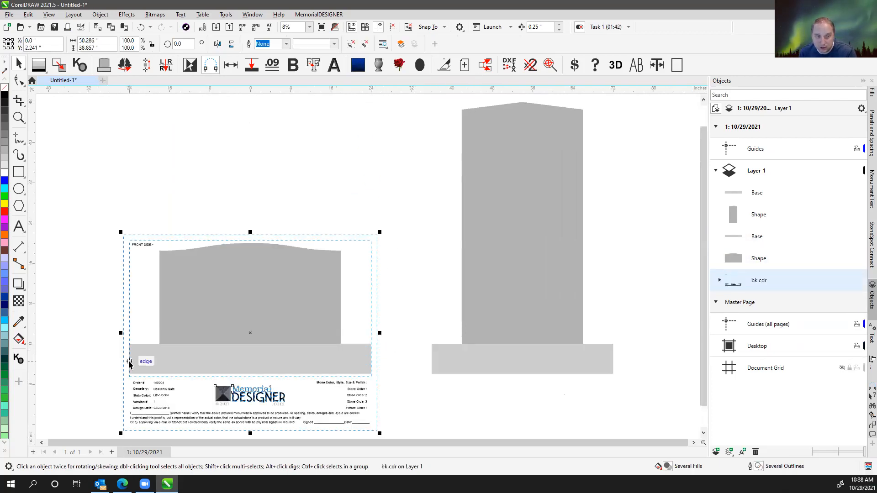
{"action": "scroll", "coordinate": [215, 358], "scroll_direction": "up", "scroll_amount": 1}
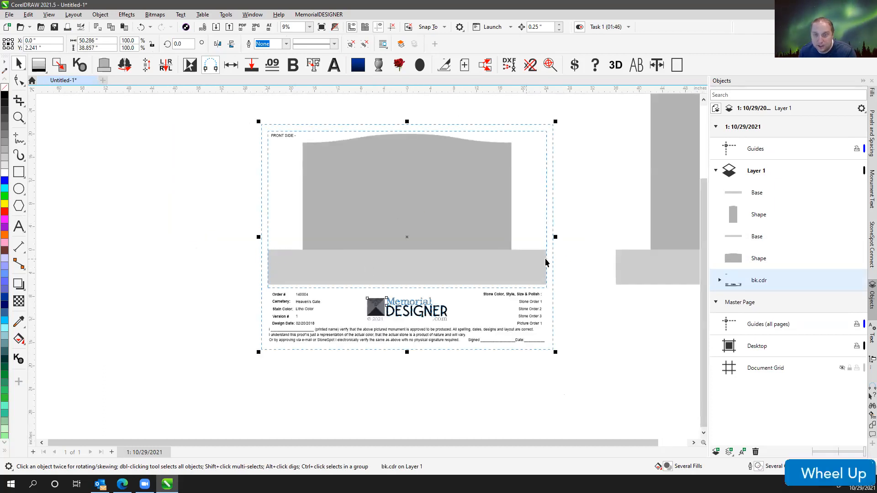
{"action": "scroll", "coordinate": [367, 269], "scroll_direction": "down", "scroll_amount": 1}
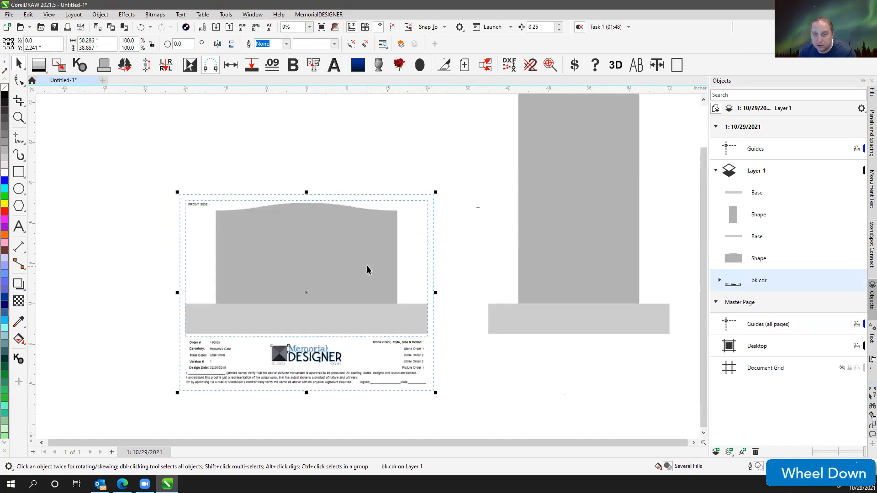
{"action": "scroll", "coordinate": [367, 265], "scroll_direction": "down", "scroll_amount": 1}
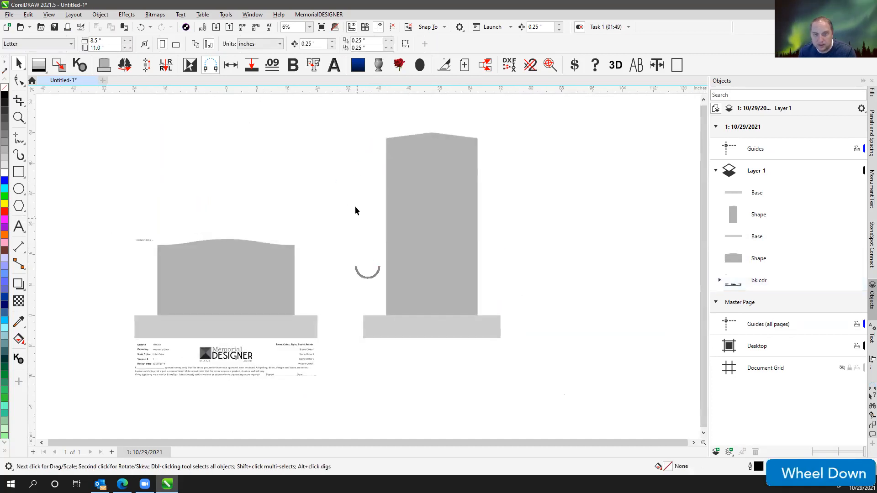
Step: Add a background around only the tall Roof Top monument and its base
{"action": "left_click", "coordinate": [530, 361]}
{"action": "left_click_drag", "start_coordinate": [531, 359], "coordinate": [530, 354]}
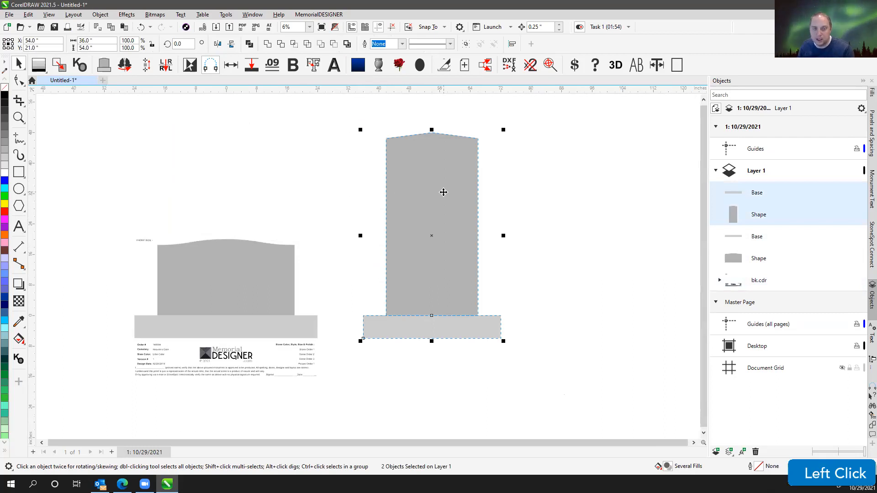
{"action": "left_click", "coordinate": [356, 67]}
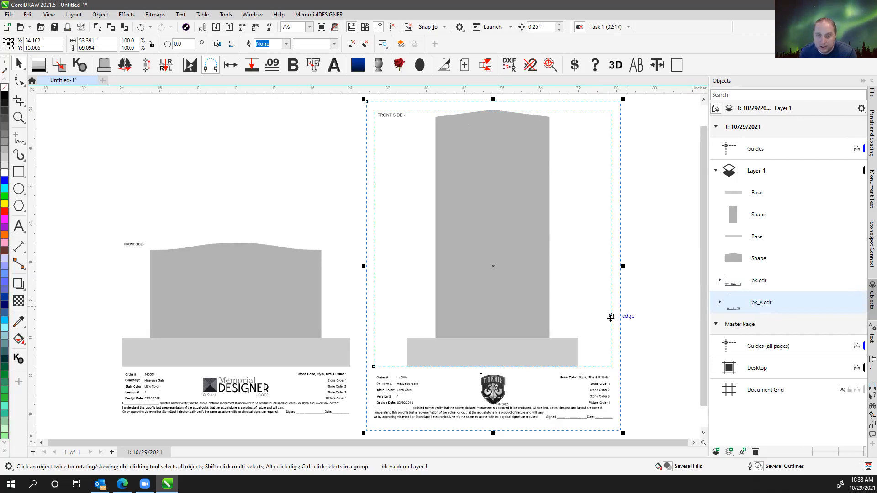
{"action": "left_click", "coordinate": [358, 165]}
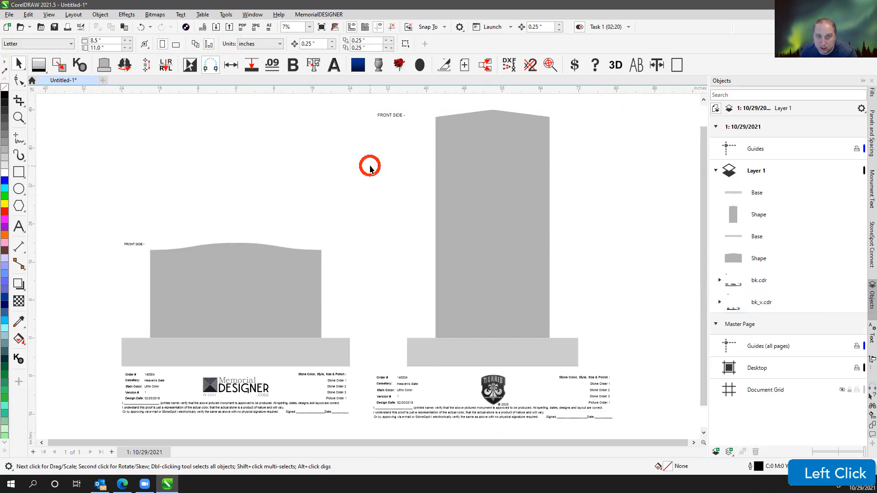
Step: Compare the horizontal background around the Serp Top monument with the vertical one around the Roof Top monument
{"action": "left_click", "coordinate": [386, 382]}
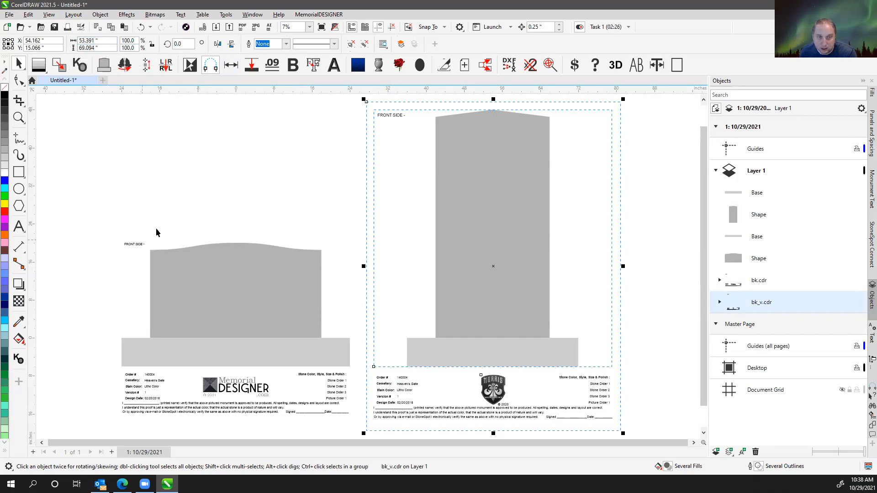
{"action": "scroll", "coordinate": [387, 251], "scroll_direction": "down", "scroll_amount": 3}
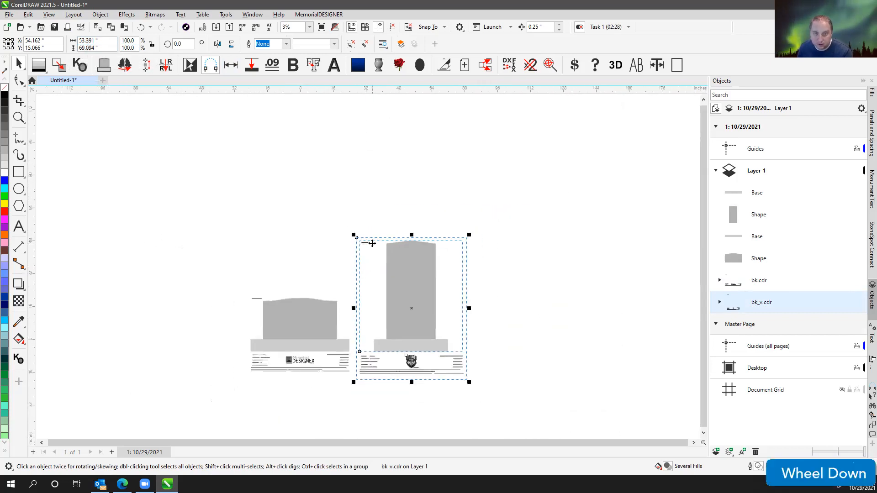
{"action": "left_click", "coordinate": [262, 302]}
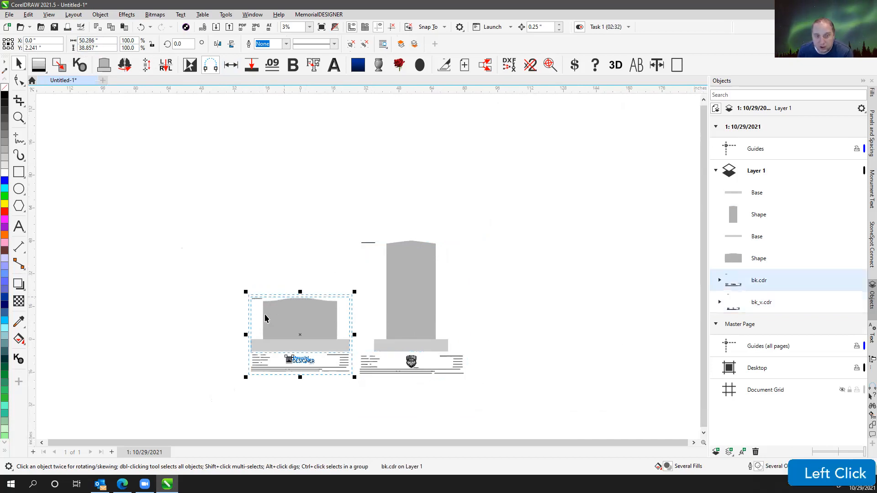
{"action": "left_click", "coordinate": [369, 359]}
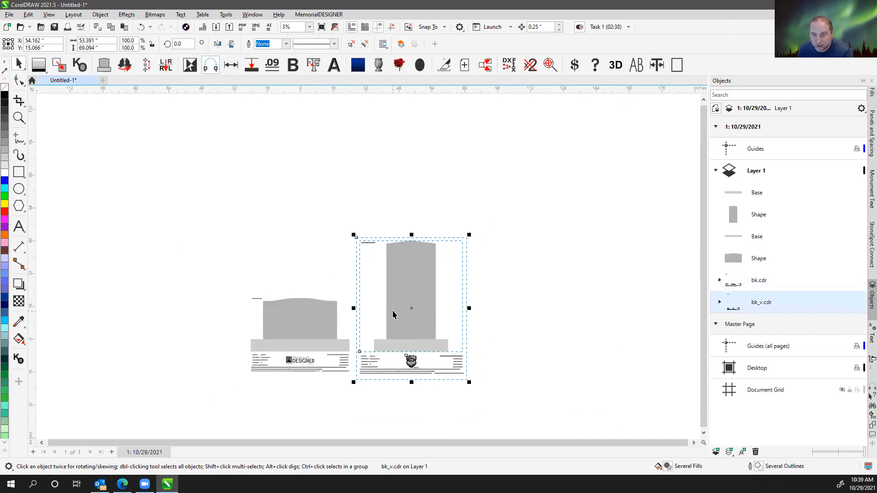
{"action": "scroll", "coordinate": [391, 311], "scroll_direction": "up", "scroll_amount": 2}
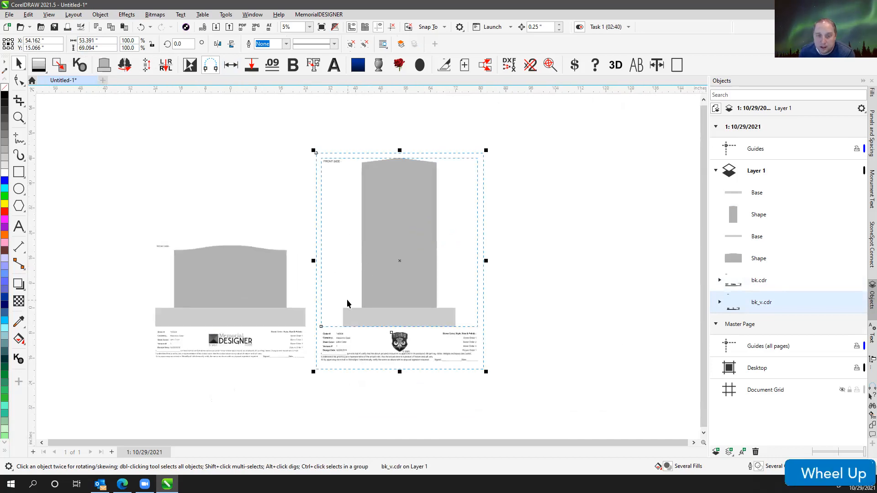
{"action": "scroll", "coordinate": [367, 264], "scroll_direction": "up", "scroll_amount": 3}
{"action": "scroll", "coordinate": [374, 230], "scroll_direction": "down", "scroll_amount": 2}
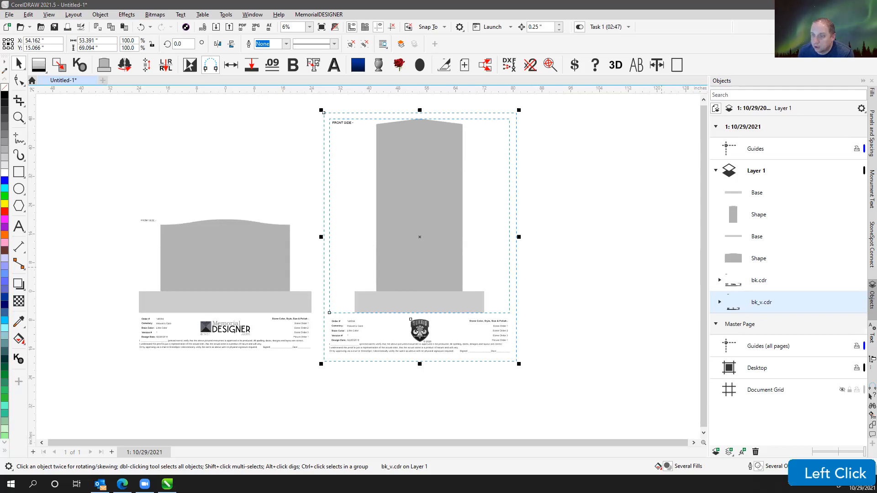
{"action": "scroll", "coordinate": [661, 268], "scroll_direction": "down", "scroll_amount": 1}
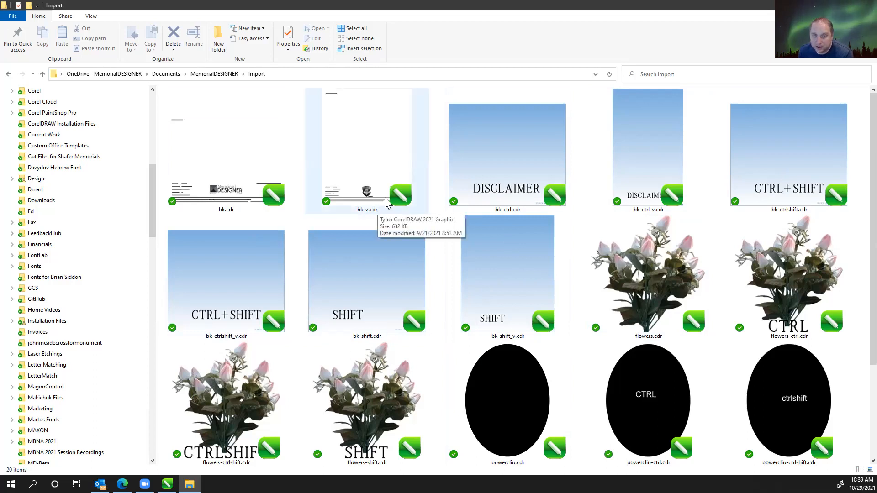
Step: Open the horizontal background file bk.cdr from the MemorialDESIGNER Import folder and display it in wireframe view
{"action": "left_click", "coordinate": [252, 197]}
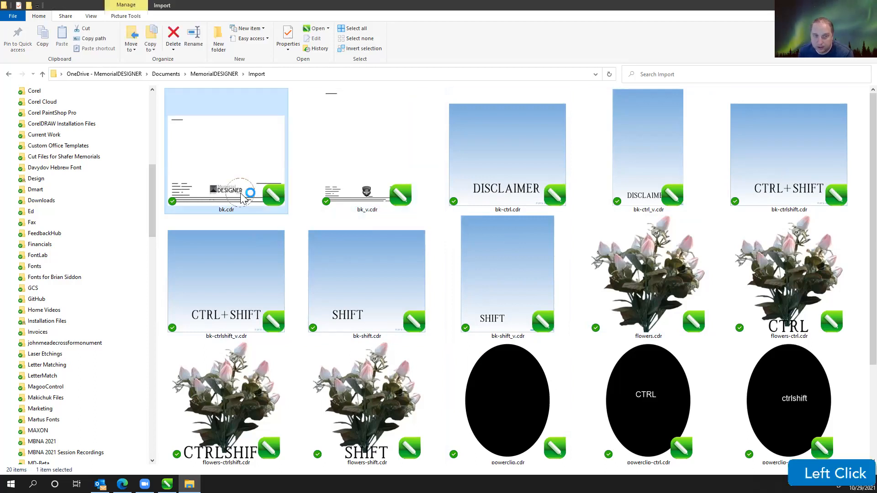
{"action": "double_click", "coordinate": [250, 205]}
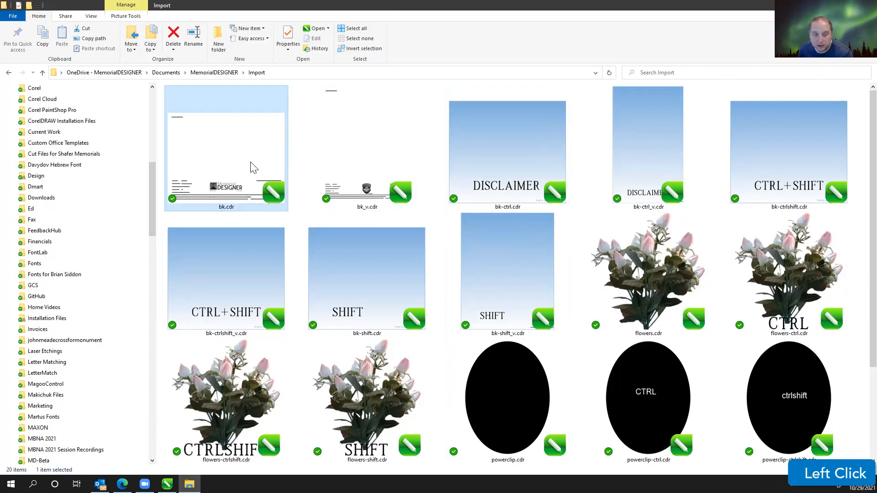
{"action": "left_click_drag", "start_coordinate": [231, 159], "coordinate": [228, 82]}
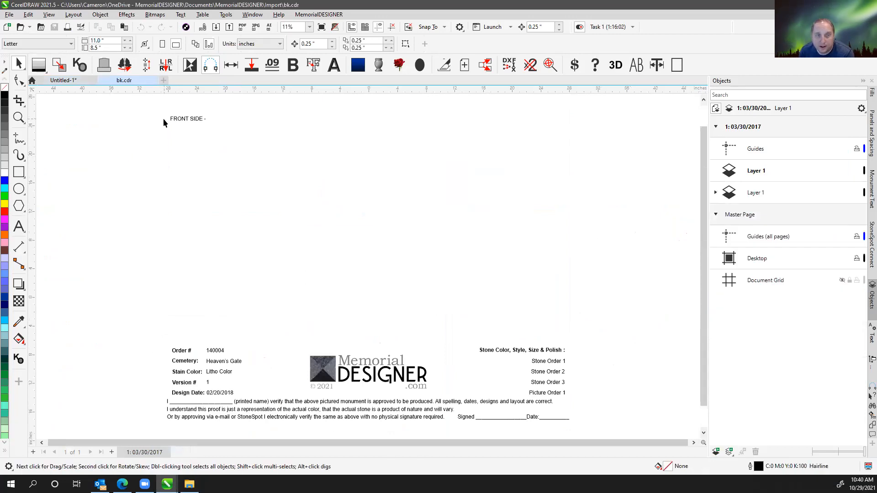
{"action": "left_click", "coordinate": [135, 186]}
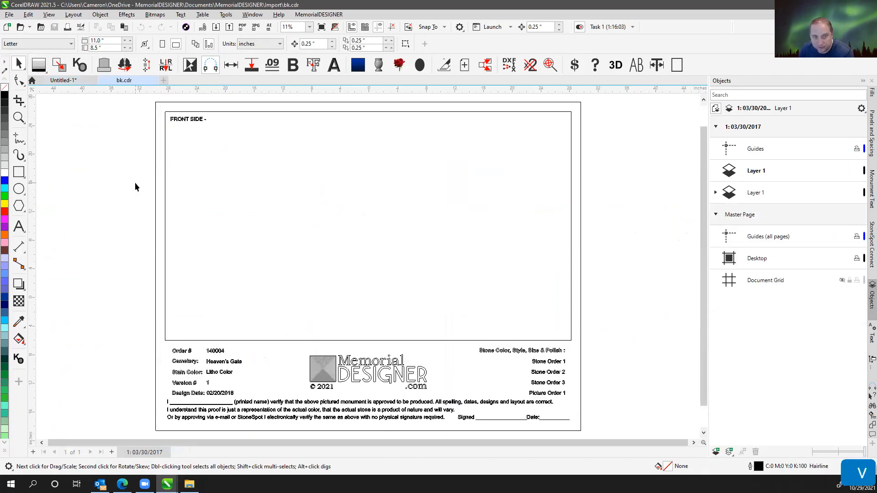
Step: Examine the MD_SafeZone rectangle in the object list and its spacing from the Order # label below it
{"action": "key", "text": "v"}
{"action": "left_click", "coordinate": [168, 116]}
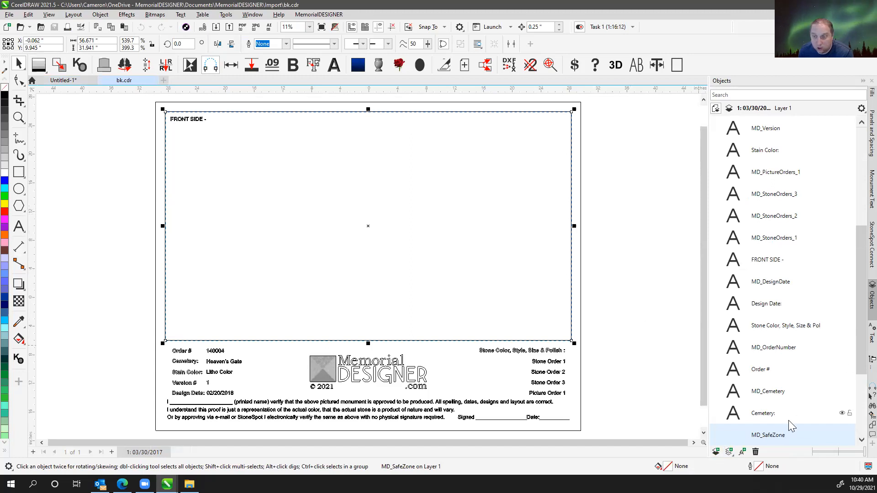
{"action": "left_click_drag", "start_coordinate": [858, 303], "coordinate": [859, 369]}
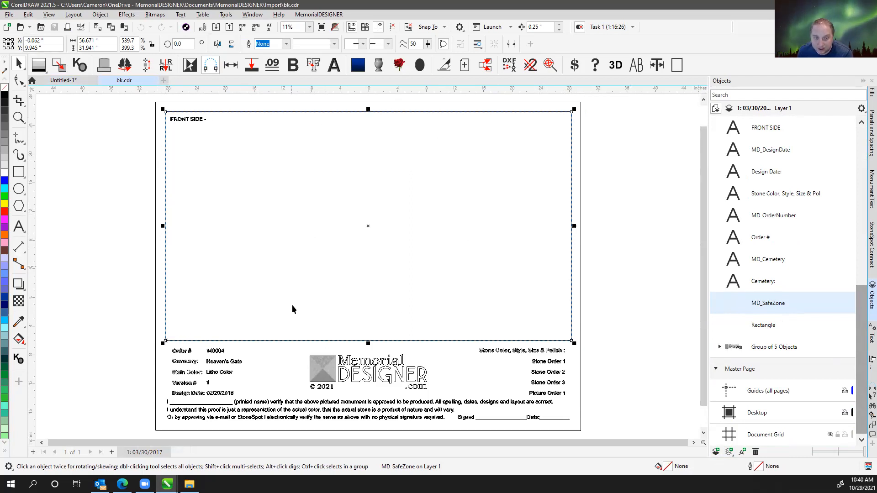
{"action": "left_click", "coordinate": [229, 353]}
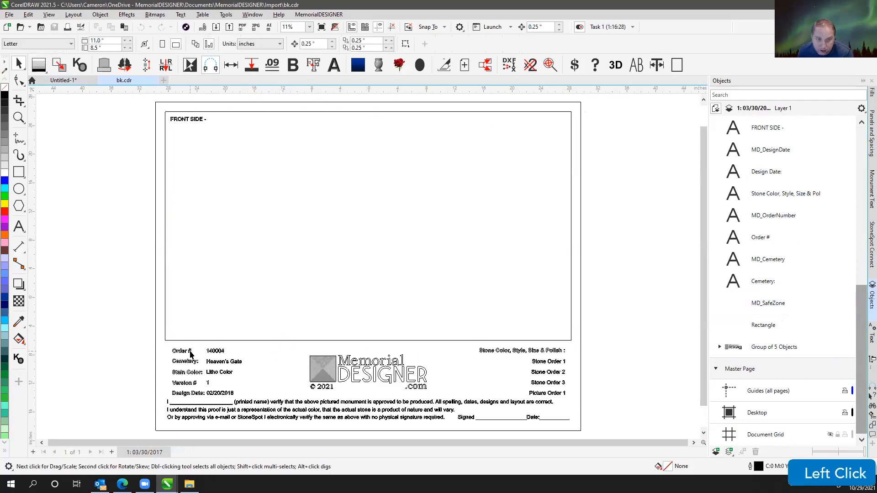
{"action": "left_click", "coordinate": [176, 353]}
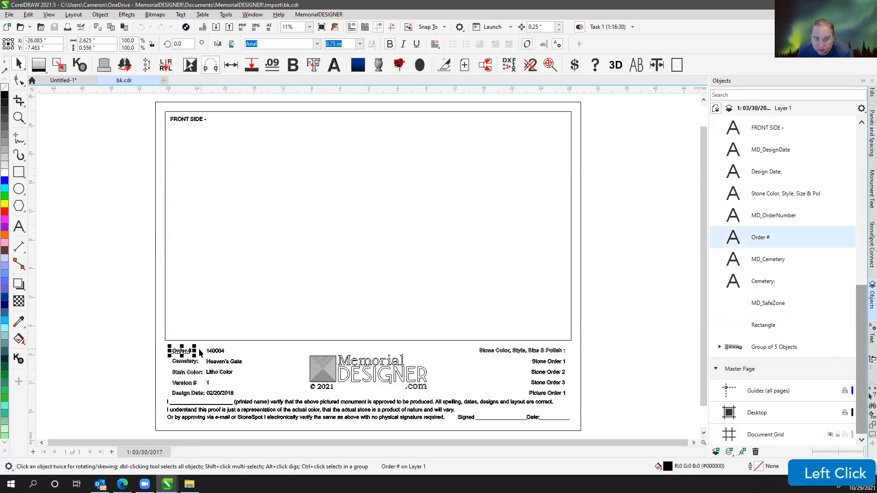
{"action": "left_click", "coordinate": [181, 341]}
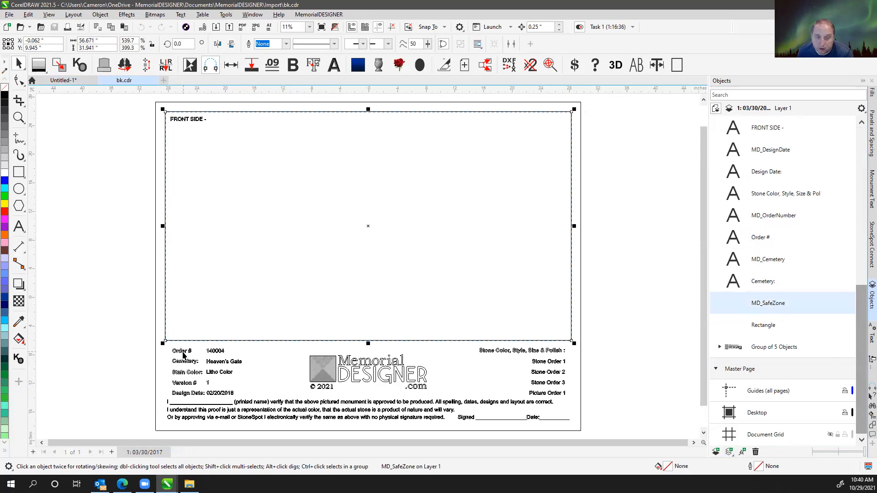
{"action": "left_click", "coordinate": [183, 355]}
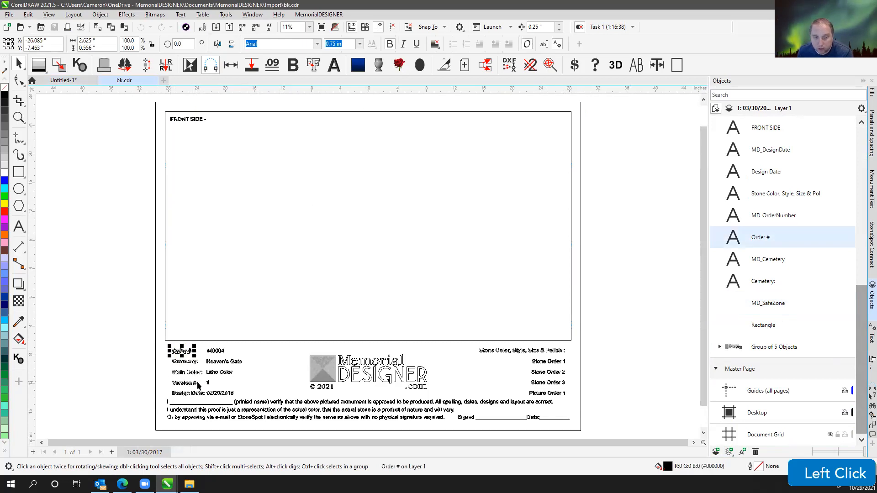
{"action": "left_click", "coordinate": [187, 341]}
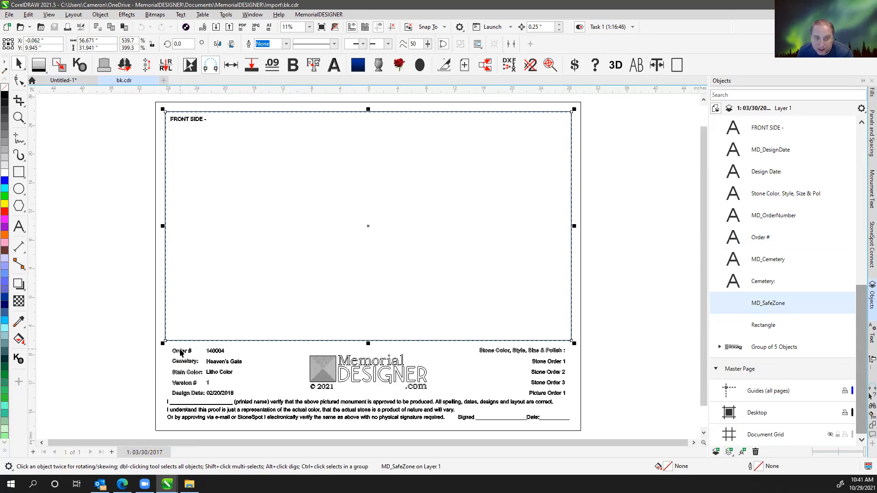
Step: Raise the bottom edge of MD_SafeZone to make it about 25.9 inches high, and save bk.cdr in version 23.0 (2021) format
{"action": "left_click_drag", "start_coordinate": [370, 343], "coordinate": [370, 299]}
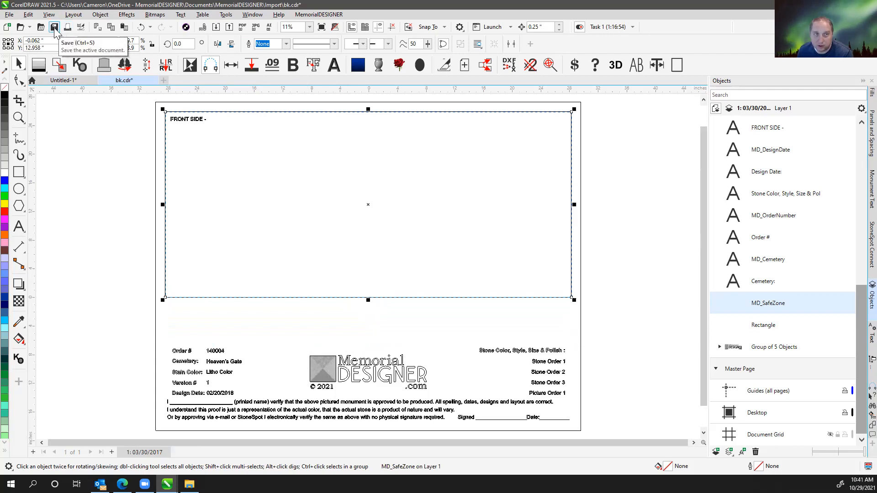
{"action": "left_click", "coordinate": [54, 27]}
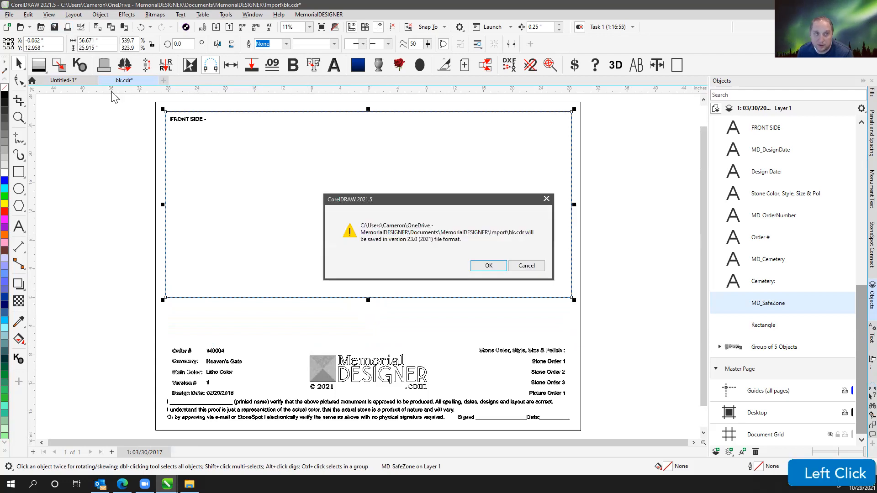
{"action": "left_click", "coordinate": [489, 265]}
{"action": "left_click", "coordinate": [96, 126]}
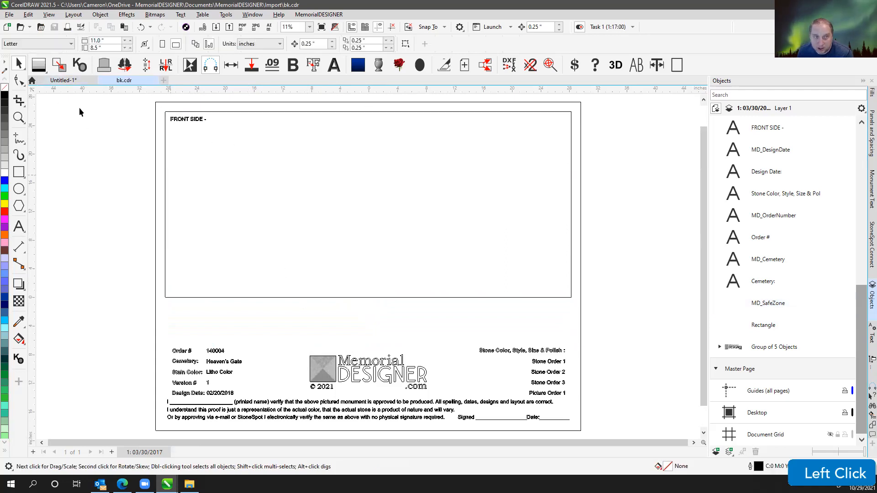
Step: In the Untitled-1 document, replace the background around the Serp Top monument and its base with the edited horizontal one
{"action": "left_click", "coordinate": [66, 80]}
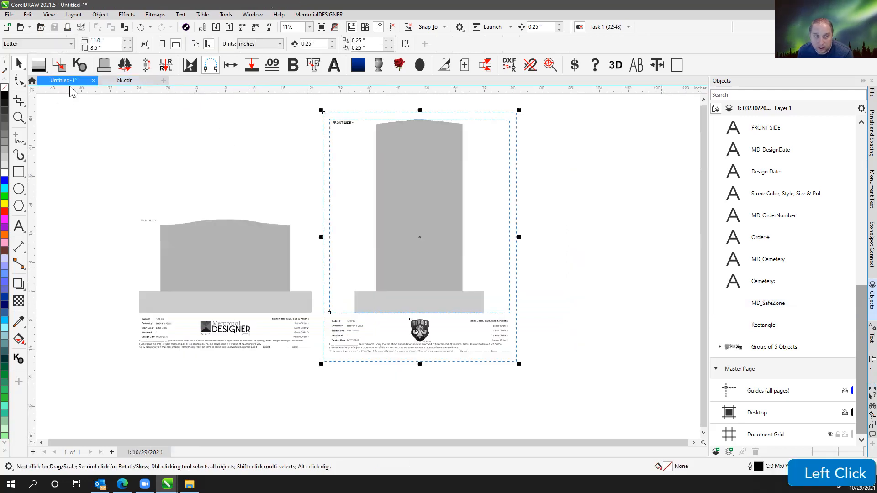
{"action": "left_click", "coordinate": [125, 289]}
{"action": "left_click", "coordinate": [160, 319]}
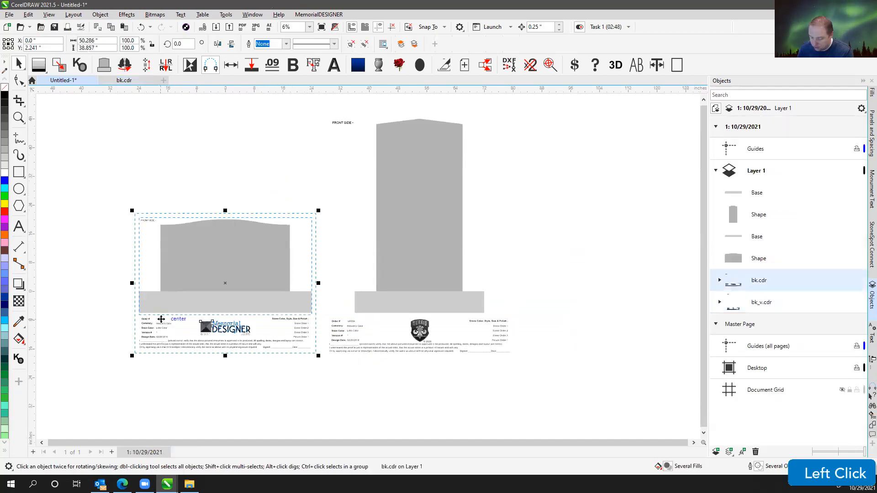
{"action": "key", "text": "Delete"}
{"action": "left_click_drag", "start_coordinate": [113, 210], "coordinate": [319, 336]}
{"action": "left_click", "coordinate": [357, 66]}
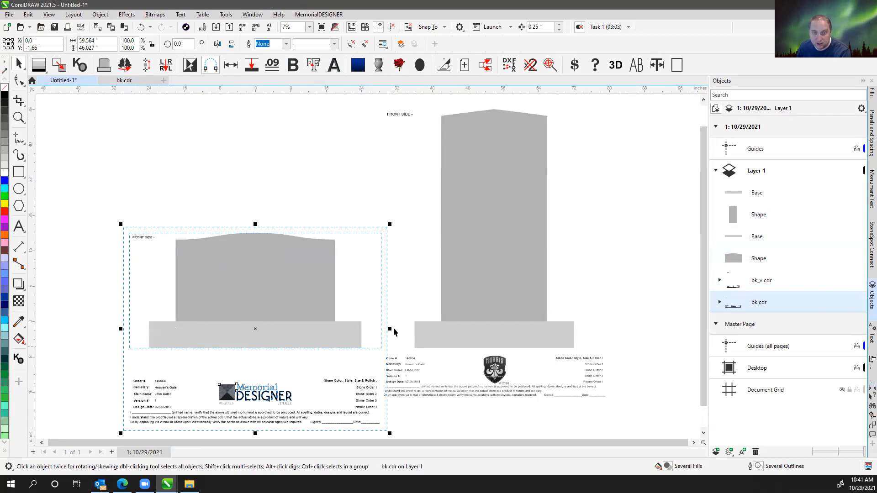
{"action": "left_click", "coordinate": [385, 205]}
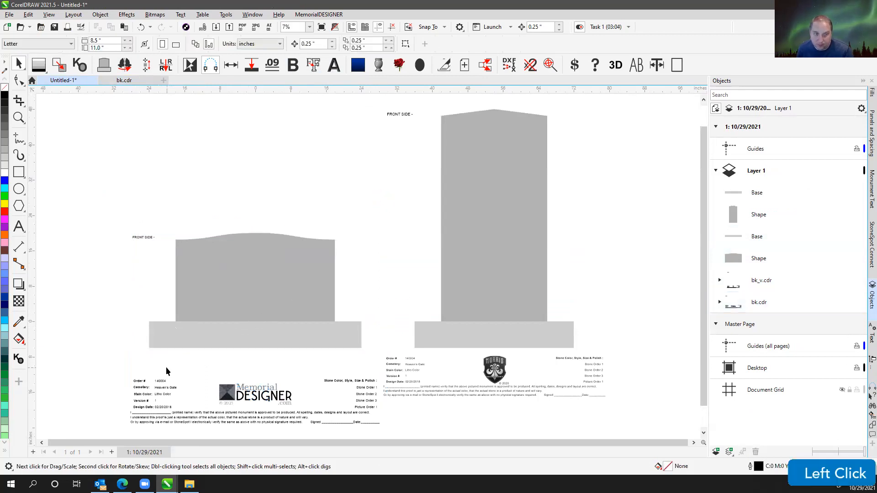
Step: Measure the gap between the Serp Top base and the Order # text with a temporary rectangle about 4.35 by 7.16 inches, and delete it
{"action": "left_click", "coordinate": [159, 381]}
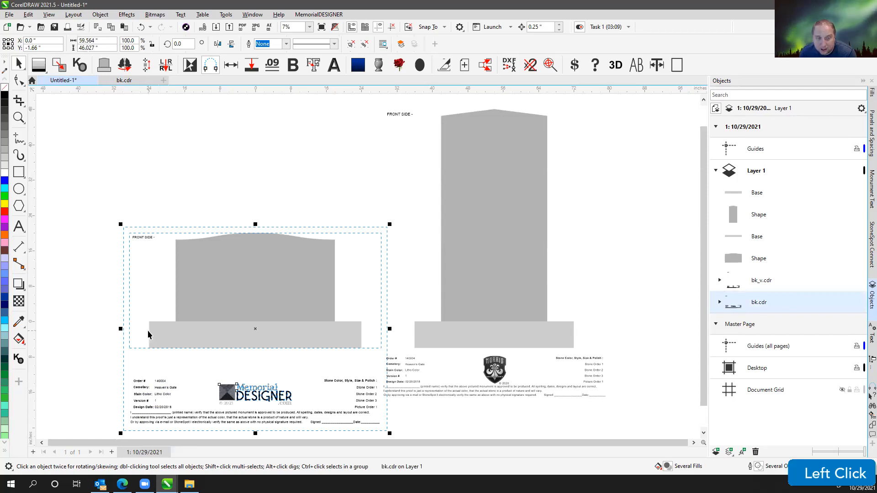
{"action": "left_click", "coordinate": [19, 171]}
{"action": "left_click_drag", "start_coordinate": [154, 348], "coordinate": [134, 378]}
{"action": "scroll", "coordinate": [135, 379], "scroll_direction": "up", "scroll_amount": 2}
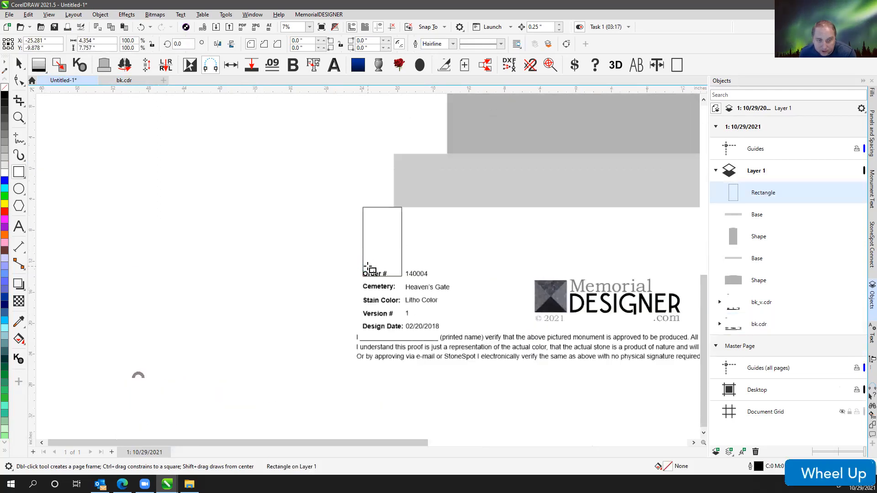
{"action": "scroll", "coordinate": [425, 199], "scroll_direction": "up", "scroll_amount": 2}
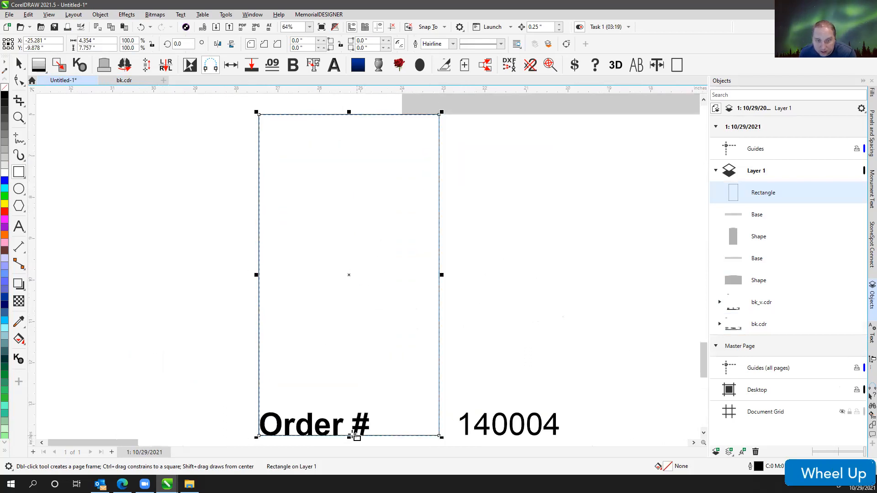
{"action": "scroll", "coordinate": [366, 272], "scroll_direction": "down", "scroll_amount": 1}
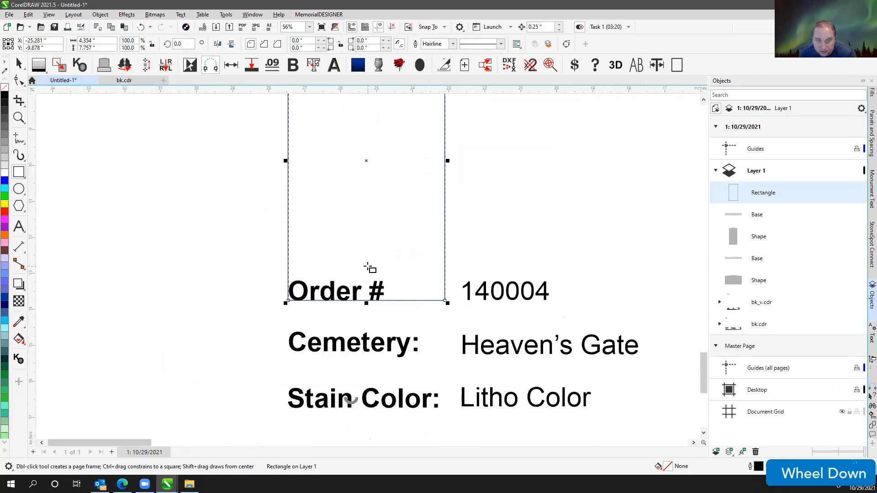
{"action": "left_click_drag", "start_coordinate": [365, 304], "coordinate": [349, 286]}
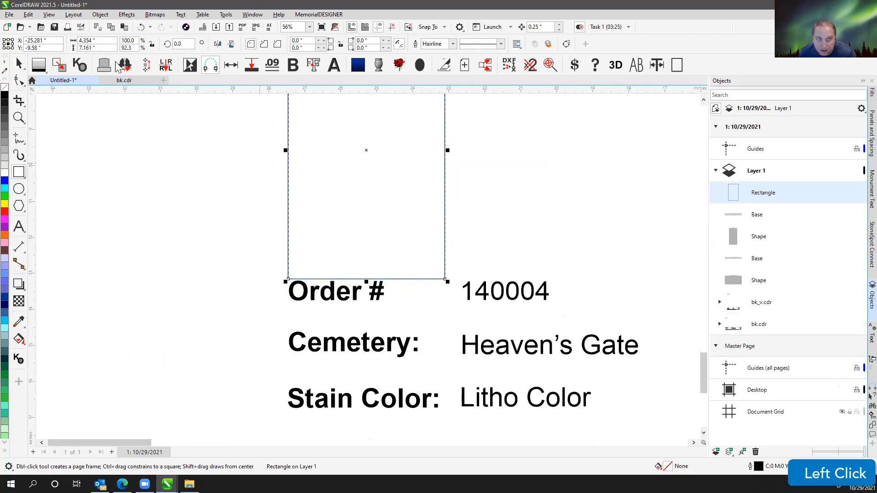
{"action": "scroll", "coordinate": [368, 268], "scroll_direction": "down", "scroll_amount": 10}
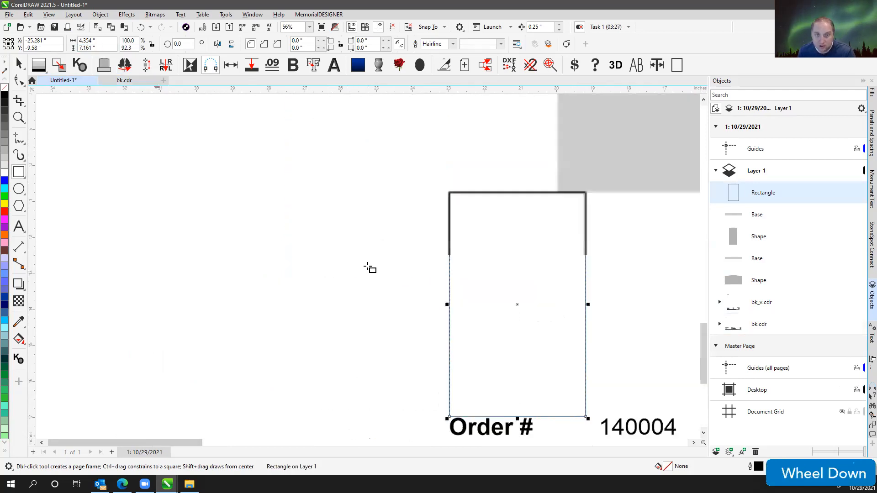
{"action": "left_click", "coordinate": [19, 66]}
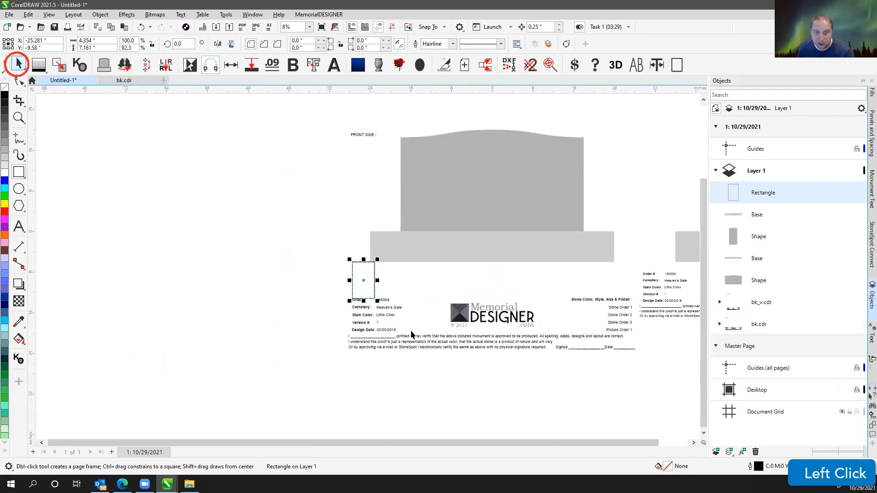
{"action": "scroll", "coordinate": [350, 228], "scroll_direction": "down", "scroll_amount": 2}
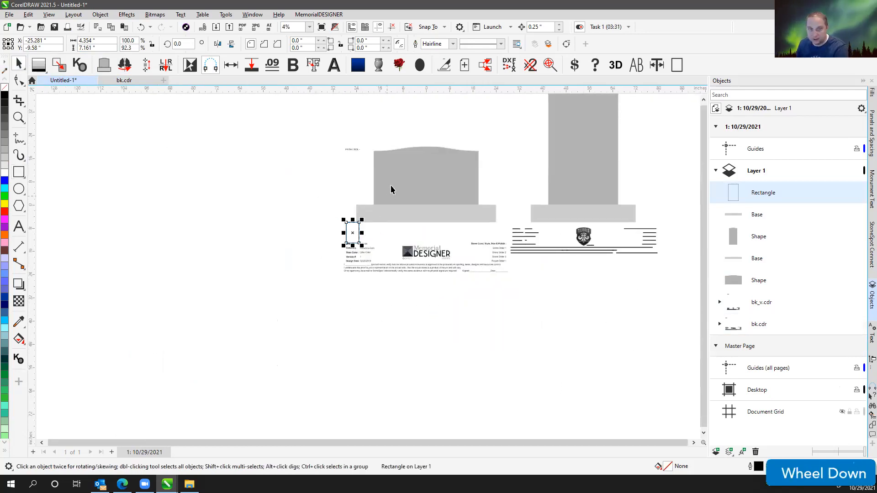
{"action": "key", "text": "Delete"}
Step: Move the Serp Top shape off its base into empty space and add a background around the shape alone
{"action": "left_click", "coordinate": [424, 186]}
{"action": "left_click_drag", "start_coordinate": [424, 187], "coordinate": [139, 215]}
{"action": "left_click", "coordinate": [168, 143]}
{"action": "left_click", "coordinate": [150, 197]}
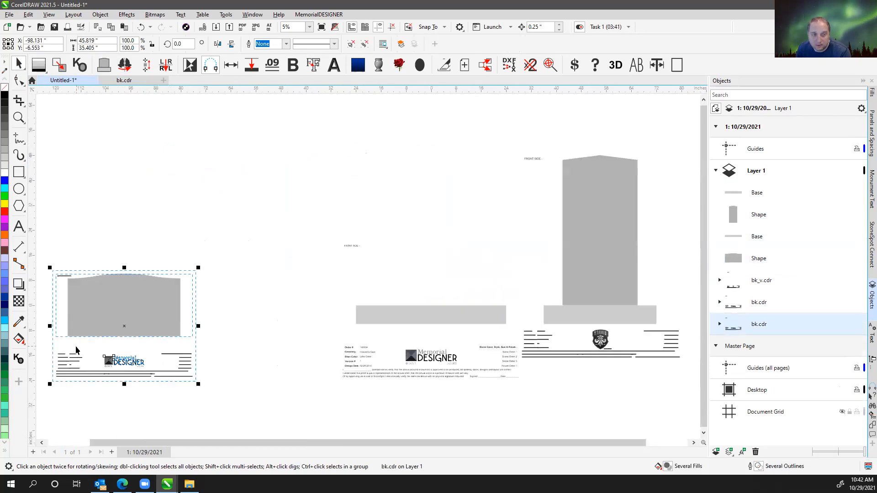
Step: Measure the gap under the separated monument shape with a temporary rectangle about 4.15 by 5.38 inches, and delete it
{"action": "scroll", "coordinate": [366, 265], "scroll_direction": "up", "scroll_amount": 3}
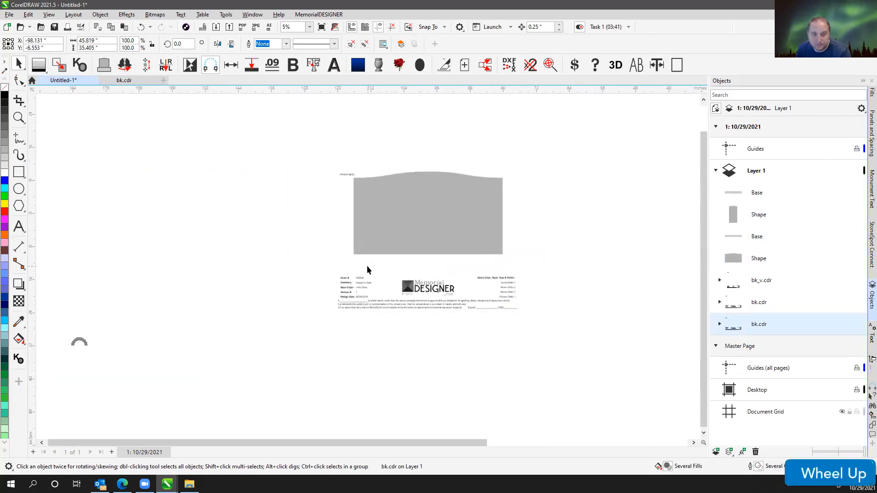
{"action": "left_click", "coordinate": [232, 262]}
{"action": "left_click", "coordinate": [19, 172]}
{"action": "left_click_drag", "start_coordinate": [346, 241], "coordinate": [307, 294]}
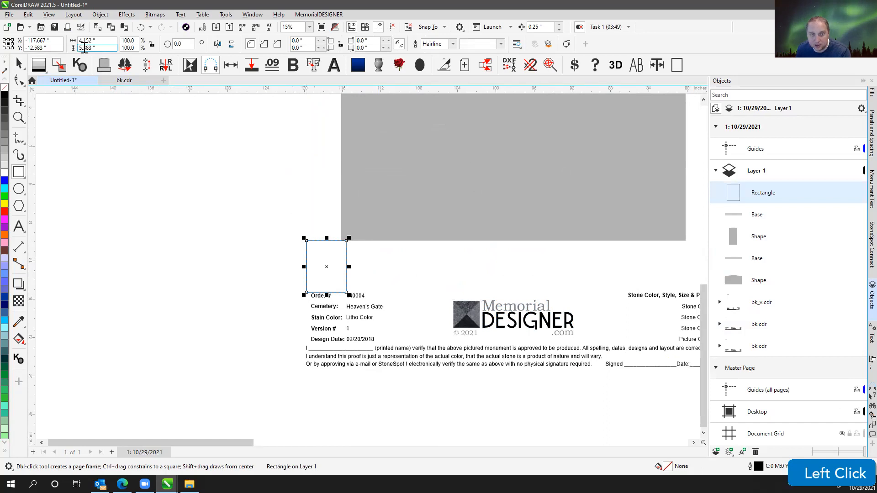
{"action": "left_click", "coordinate": [18, 64]}
{"action": "key", "text": "Delete"}
Step: Inspect the outer edge and safe zone of the background around the separated monument shape
{"action": "scroll", "coordinate": [330, 267], "scroll_direction": "down", "scroll_amount": 2}
{"action": "left_click_drag", "start_coordinate": [319, 131], "coordinate": [660, 384]}
{"action": "left_click", "coordinate": [350, 159]}
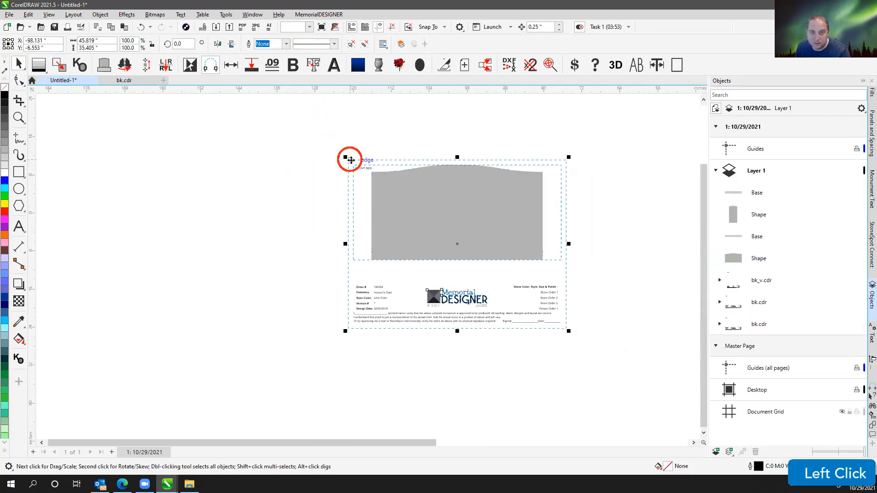
{"action": "left_click", "coordinate": [159, 133]}
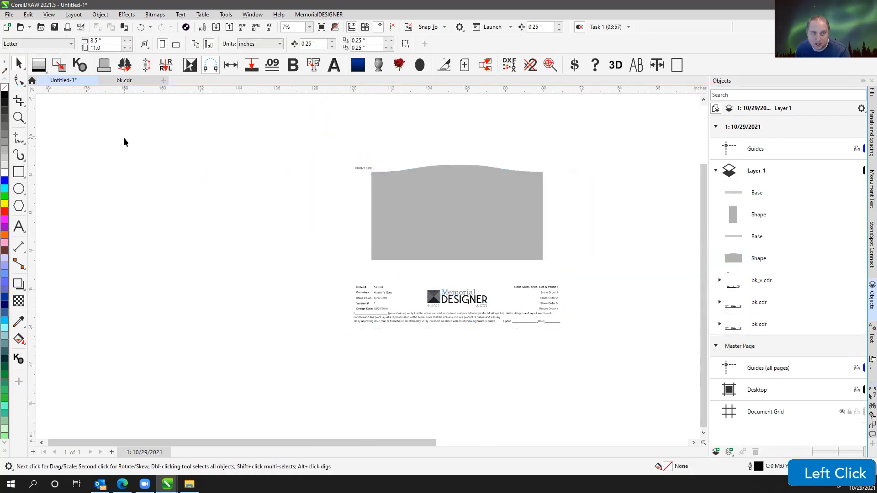
Step: Switch the page to 11 by 8.5 inch landscape and create a rectangle matching the page size
{"action": "left_click", "coordinate": [175, 42]}
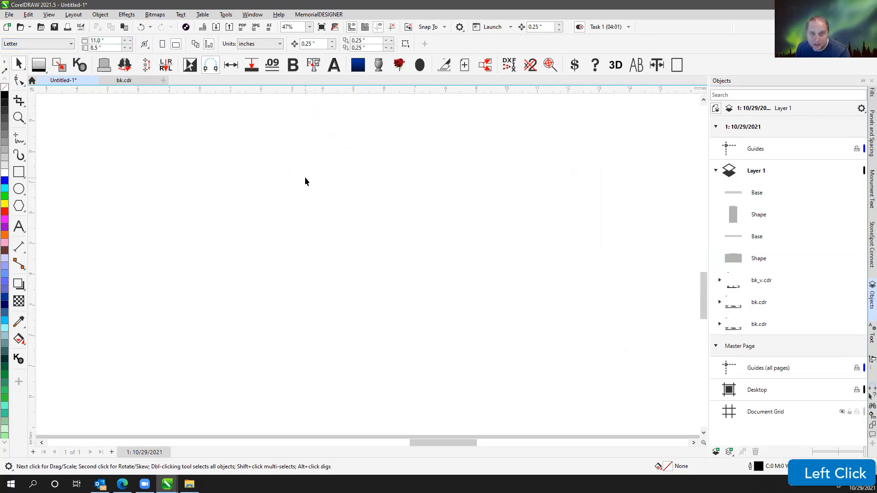
{"action": "scroll", "coordinate": [367, 269], "scroll_direction": "down", "scroll_amount": 2}
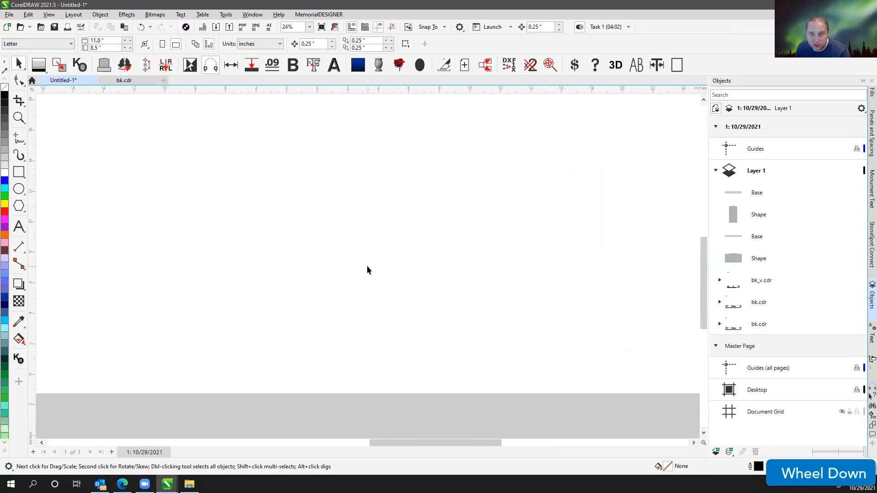
{"action": "left_click", "coordinate": [17, 170], "text": "shift"}
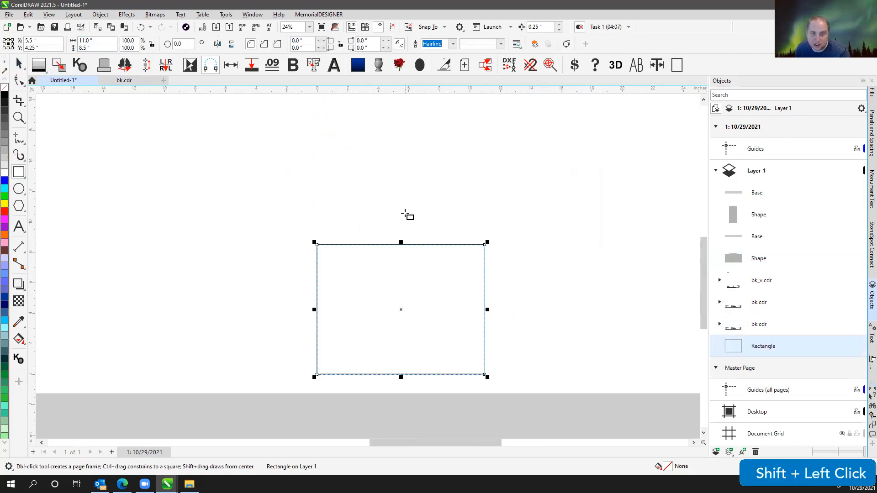
{"action": "left_click", "coordinate": [96, 42]}
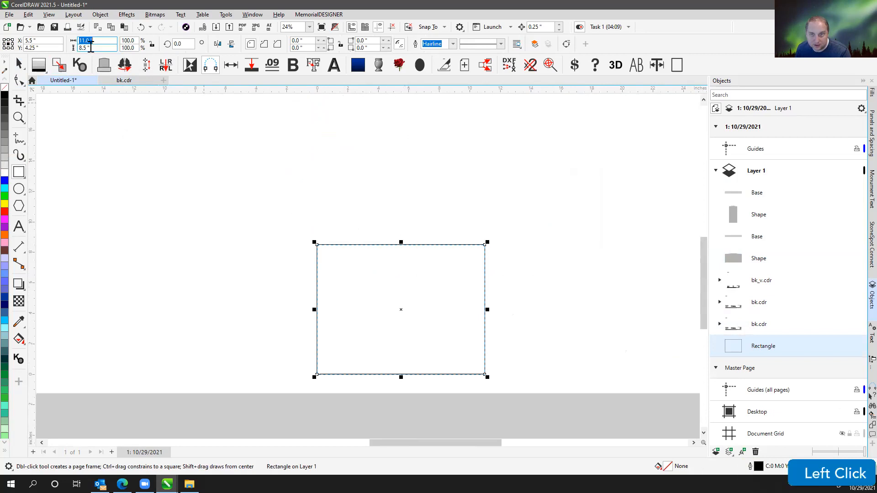
{"action": "left_click", "coordinate": [18, 66]}
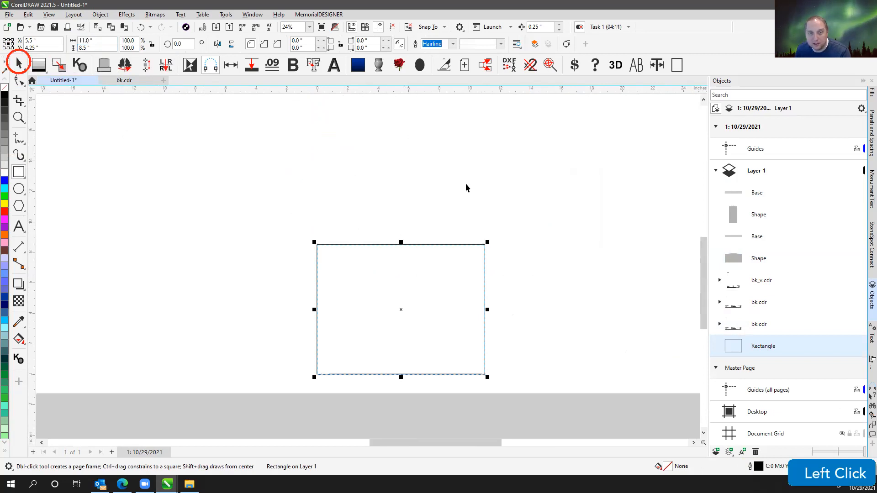
Step: Turn on the page border display, and try moving the page-sized rectangle off the page before undoing the move
{"action": "left_click", "coordinate": [674, 68]}
{"action": "left_click_drag", "start_coordinate": [476, 246], "coordinate": [271, 204]}
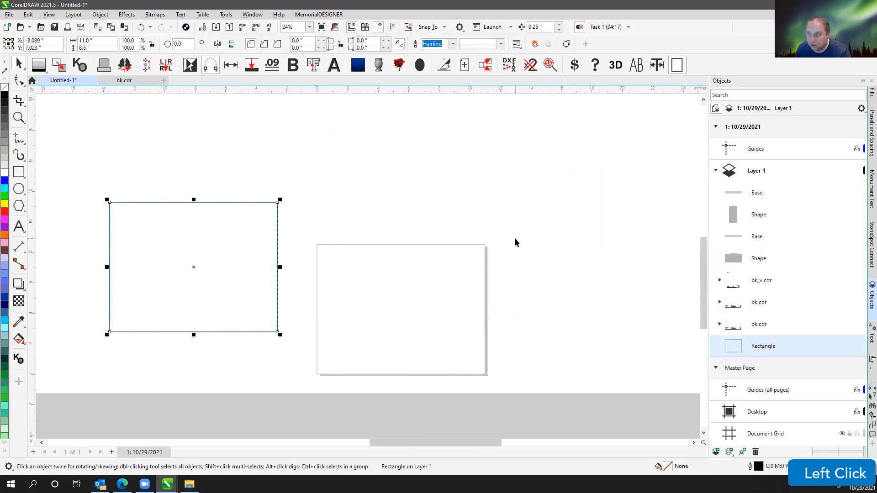
{"action": "key", "text": "ctrl+z"}
{"action": "key", "text": "ctrl+z"}
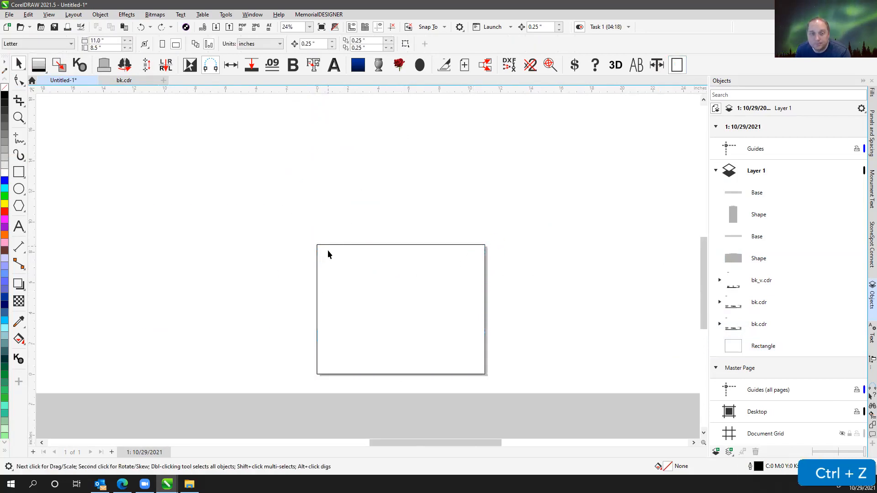
Step: Move the separated monument shape with its background onto the page, aligning the background's upper-left corner with the page corner
{"action": "scroll", "coordinate": [367, 270], "scroll_direction": "down", "scroll_amount": 3}
{"action": "scroll", "coordinate": [366, 270], "scroll_direction": "down", "scroll_amount": 2}
{"action": "left_click_drag", "start_coordinate": [155, 235], "coordinate": [256, 325]}
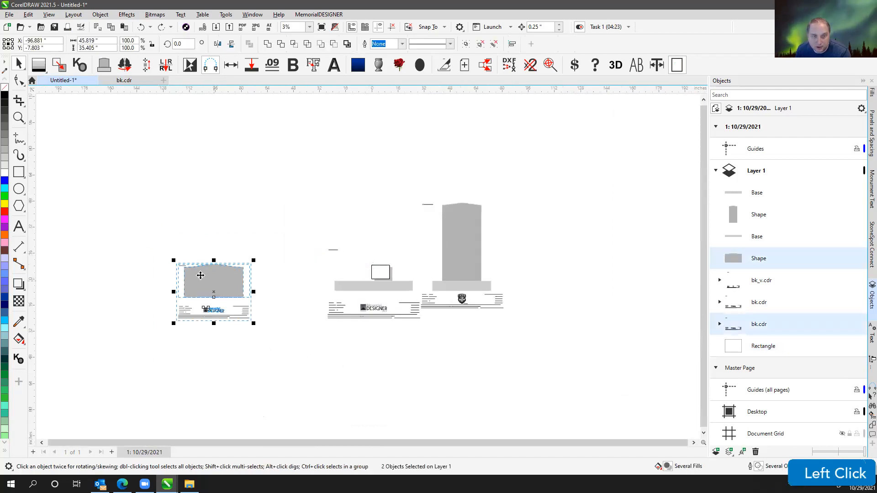
{"action": "left_click_drag", "start_coordinate": [178, 263], "coordinate": [371, 265]}
{"action": "scroll", "coordinate": [368, 266], "scroll_direction": "up", "scroll_amount": 1}
{"action": "scroll", "coordinate": [367, 265], "scroll_direction": "up", "scroll_amount": 4}
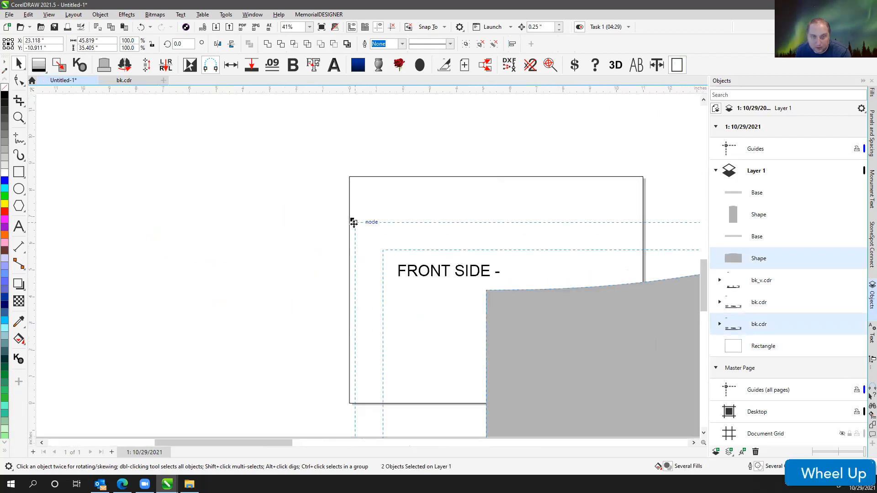
{"action": "left_click_drag", "start_coordinate": [354, 222], "coordinate": [348, 177]}
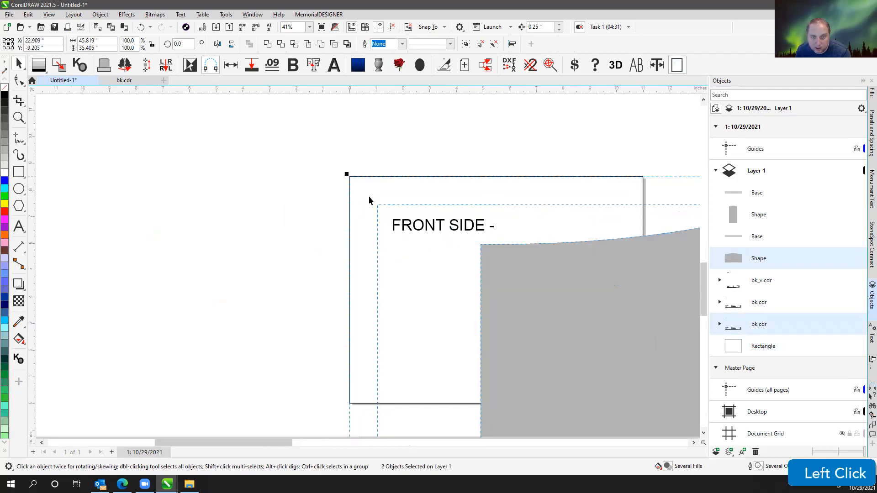
Step: Scale the separated monument and its background proportionally to fit the letter page, about 10.98 by 8.49 inches
{"action": "scroll", "coordinate": [360, 256], "scroll_direction": "down", "scroll_amount": 5}
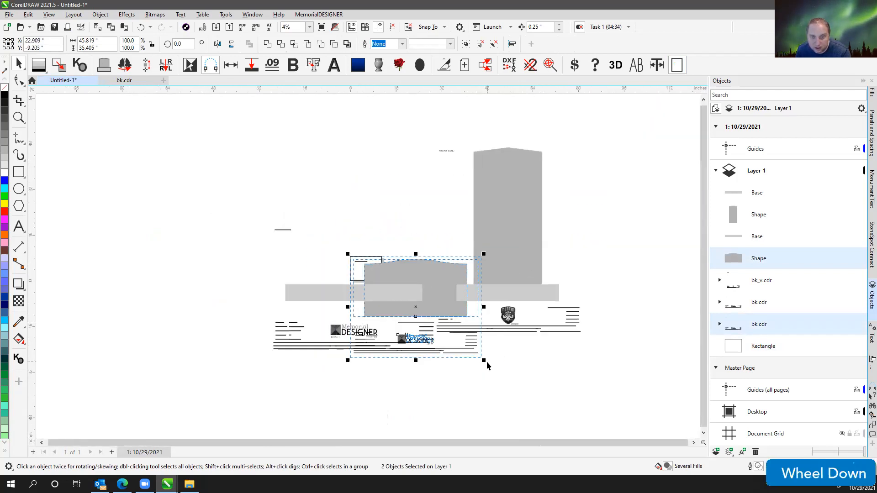
{"action": "left_click_drag", "start_coordinate": [484, 360], "coordinate": [410, 290]}
{"action": "scroll", "coordinate": [375, 282], "scroll_direction": "up", "scroll_amount": 5}
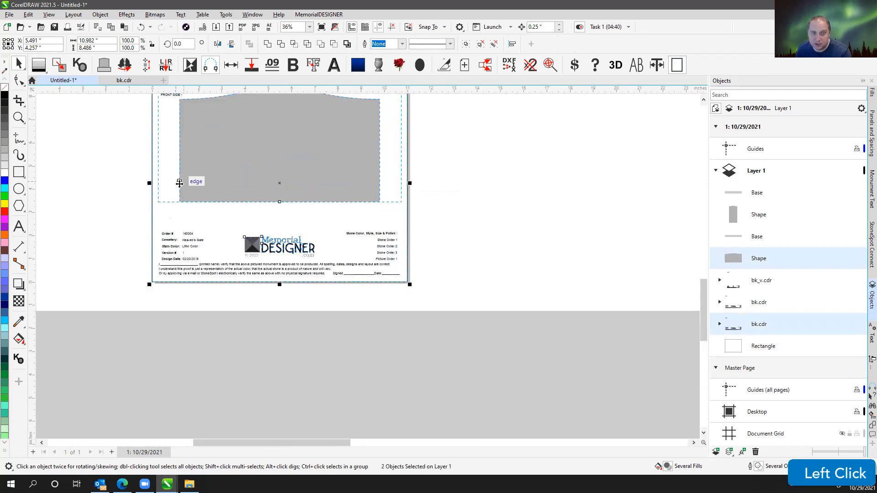
{"action": "scroll", "coordinate": [274, 164], "scroll_direction": "down", "scroll_amount": 1}
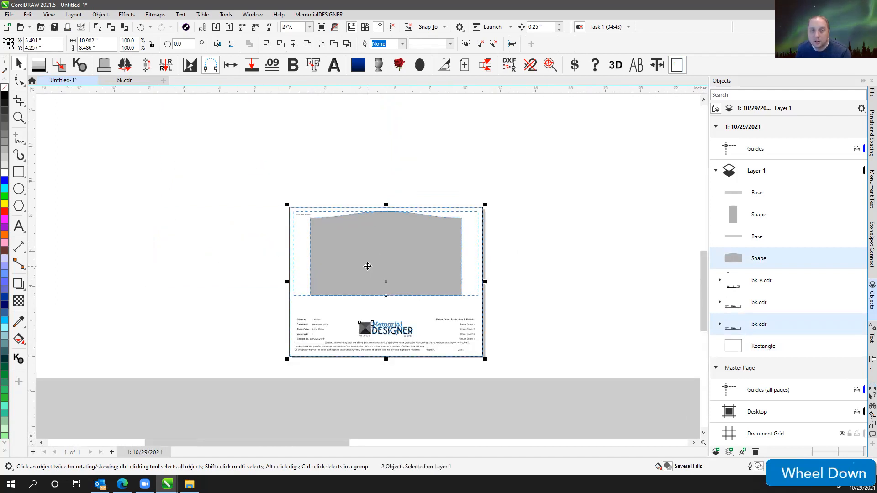
{"action": "scroll", "coordinate": [367, 266], "scroll_direction": "up", "scroll_amount": 4}
{"action": "scroll", "coordinate": [373, 261], "scroll_direction": "down", "scroll_amount": 2}
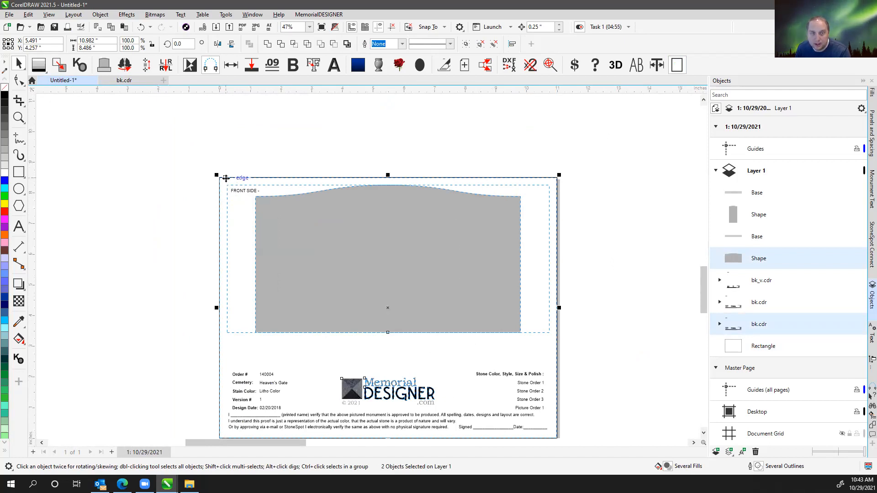
Step: Shift the page-sized monument and background off the page and back, and park them well left of the full-size monuments
{"action": "left_click_drag", "start_coordinate": [224, 178], "coordinate": [170, 132]}
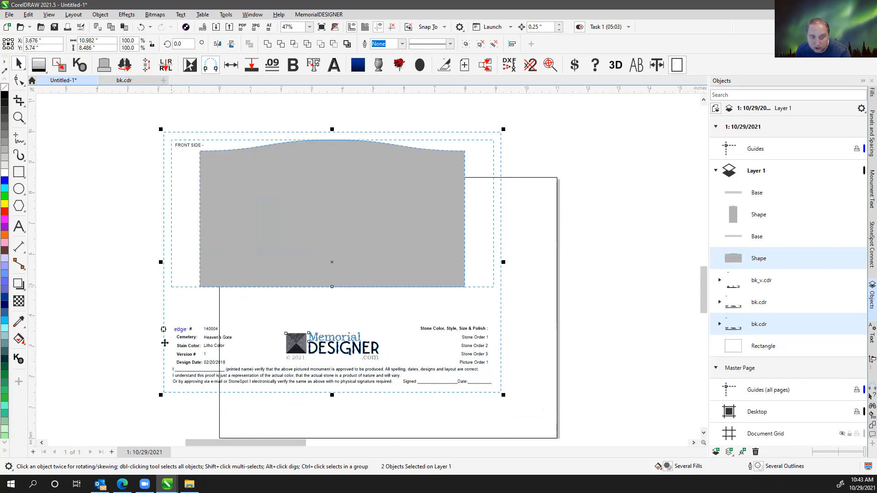
{"action": "left_click_drag", "start_coordinate": [162, 393], "coordinate": [220, 408]}
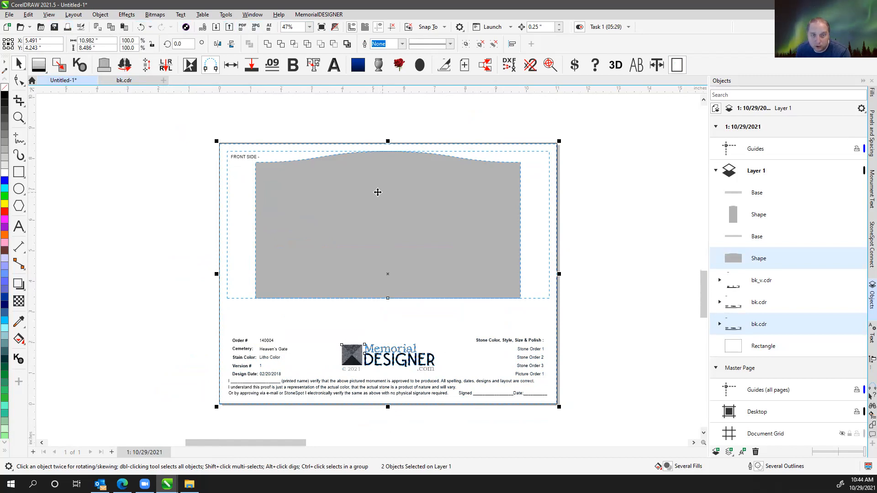
{"action": "scroll", "coordinate": [374, 270], "scroll_direction": "down", "scroll_amount": 5}
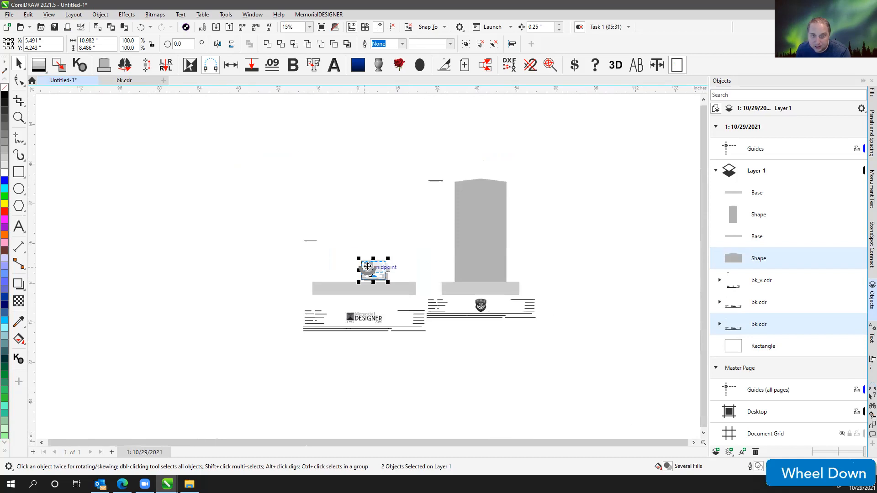
{"action": "left_click_drag", "start_coordinate": [379, 270], "coordinate": [160, 270]}
Step: Select the full-size landscape background and base to compare them with the page, and delete the page-sized rectangle
{"action": "left_click_drag", "start_coordinate": [272, 191], "coordinate": [434, 393]}
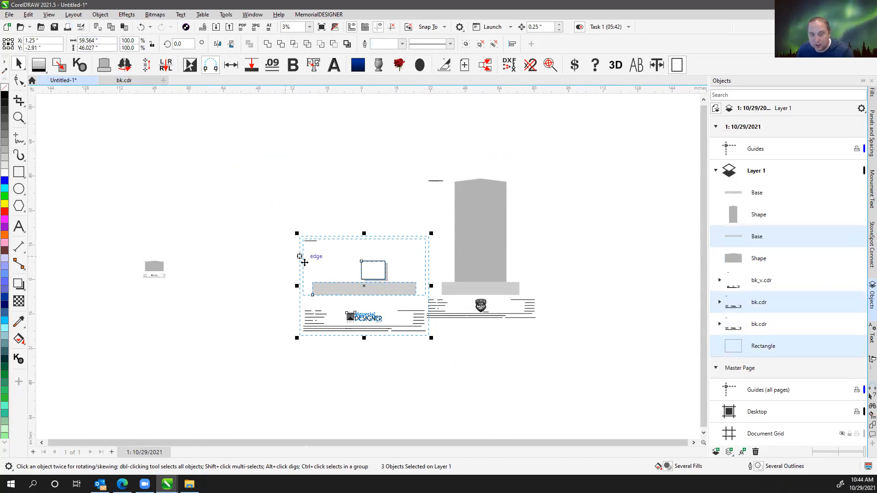
{"action": "left_click", "coordinate": [301, 195]}
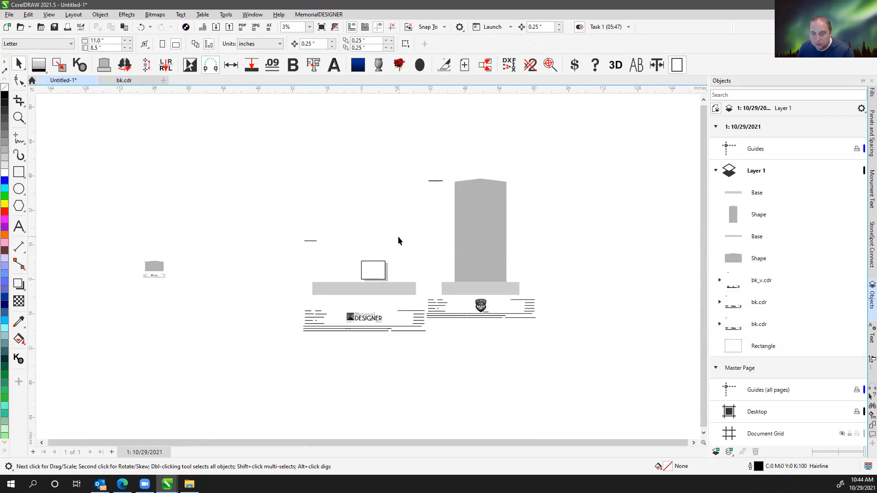
{"action": "left_click", "coordinate": [370, 268]}
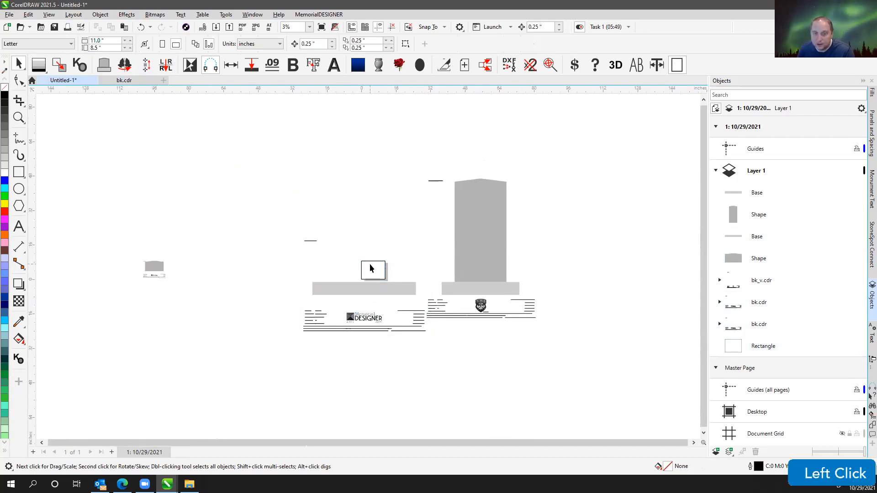
{"action": "left_click", "coordinate": [368, 264]}
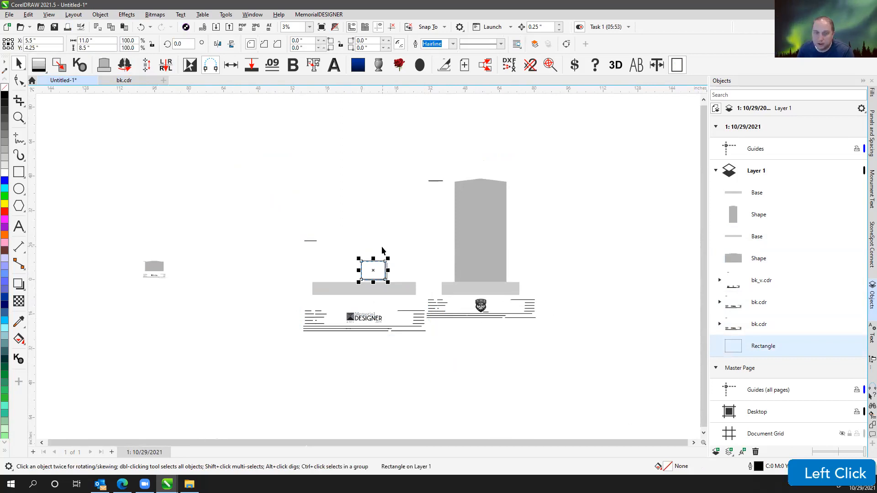
{"action": "key", "text": "Delete"}
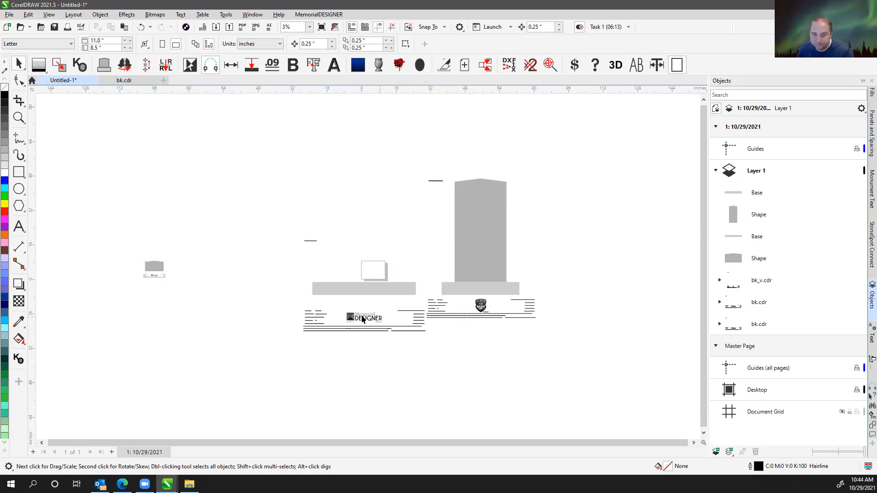
Step: Examine the full-size landscape background's outer edge and safe zone around its base, in relation to the small page
{"action": "left_click", "coordinate": [317, 320]}
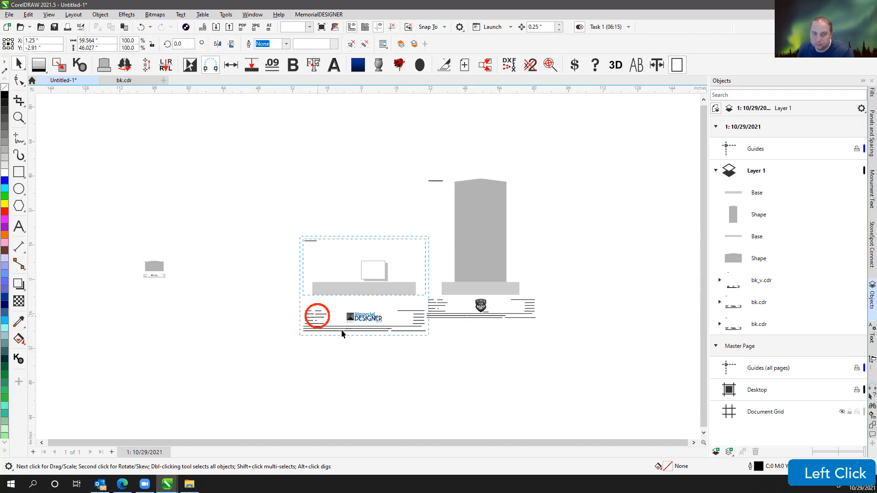
{"action": "scroll", "coordinate": [367, 266], "scroll_direction": "up", "scroll_amount": 1}
{"action": "scroll", "coordinate": [367, 266], "scroll_direction": "up", "scroll_amount": 2}
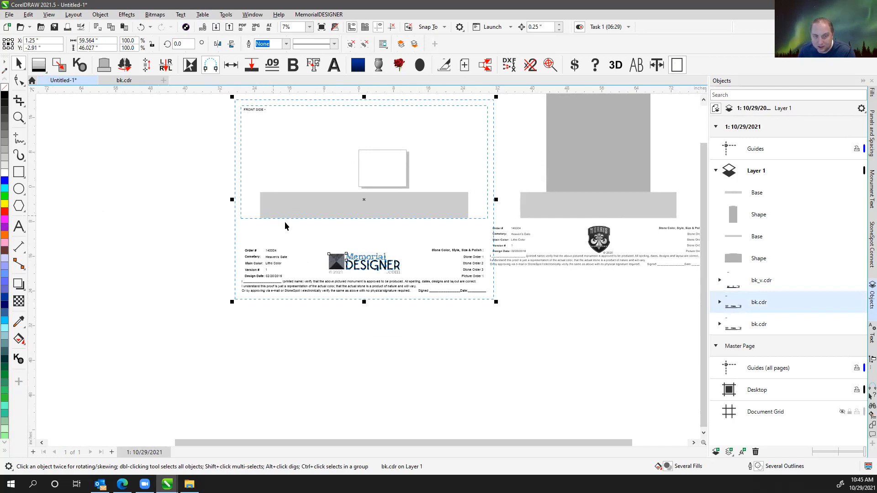
{"action": "left_click", "coordinate": [315, 235]}
{"action": "left_click", "coordinate": [300, 221]}
{"action": "left_click", "coordinate": [286, 283]}
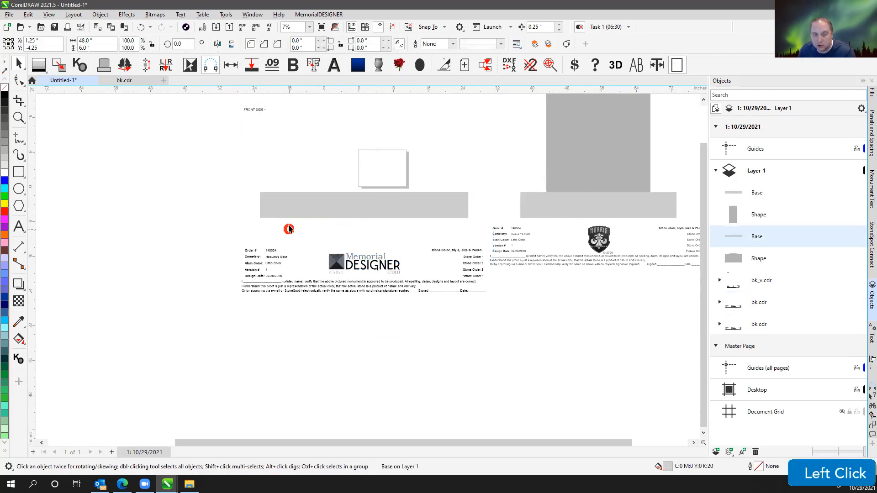
{"action": "scroll", "coordinate": [366, 265], "scroll_direction": "down", "scroll_amount": 2}
{"action": "left_click_drag", "start_coordinate": [254, 151], "coordinate": [434, 328]}
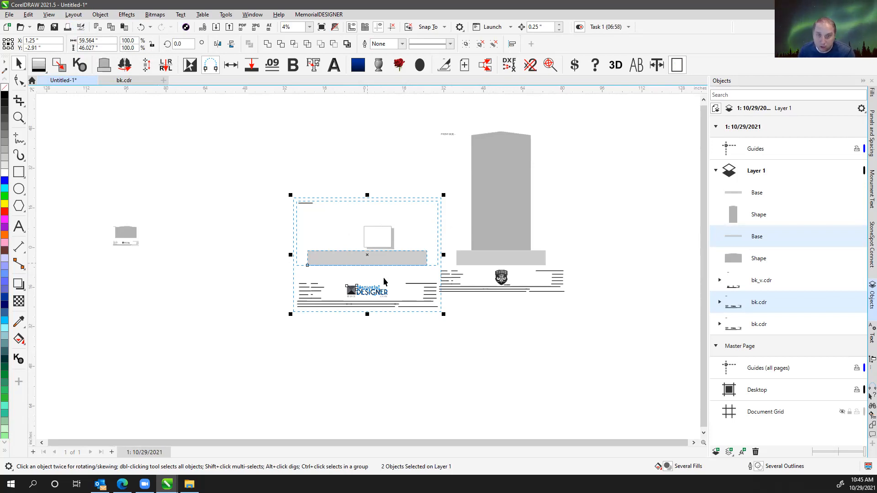
Step: Undo the page rectangle's deletion and all scaling and moving of the separated monument and its background
{"action": "left_click", "coordinate": [295, 175]}
{"action": "key", "text": "ctrl+z"}
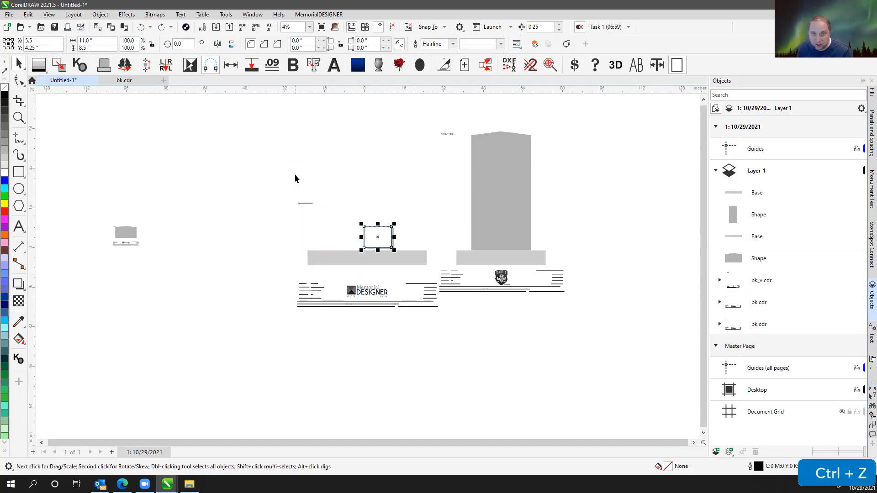
{"action": "key", "text": "ctrl+z"}
{"action": "key", "text": "ctrl+z"}
{"action": "key", "text": "ctrl+z"}
{"action": "key", "text": "ctrl+z"}
{"action": "key", "text": "ctrl+z"}
{"action": "key", "text": "ctrl+z"}
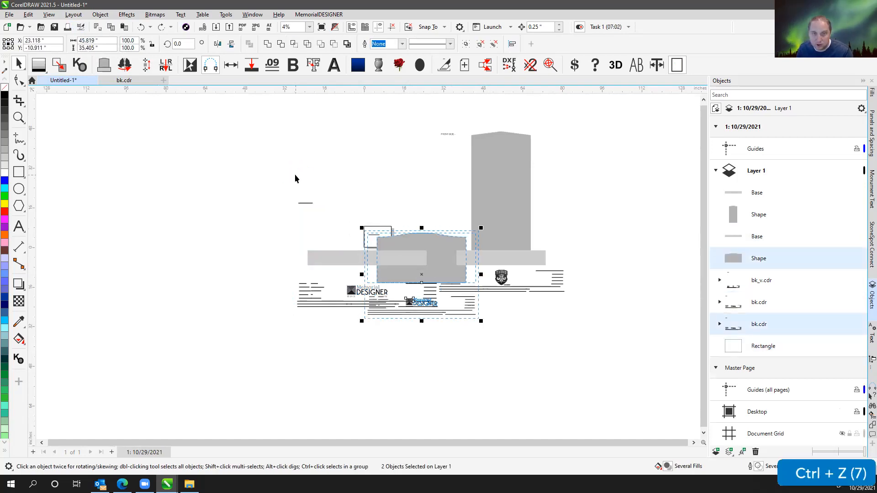
{"action": "key", "text": "ctrl+z"}
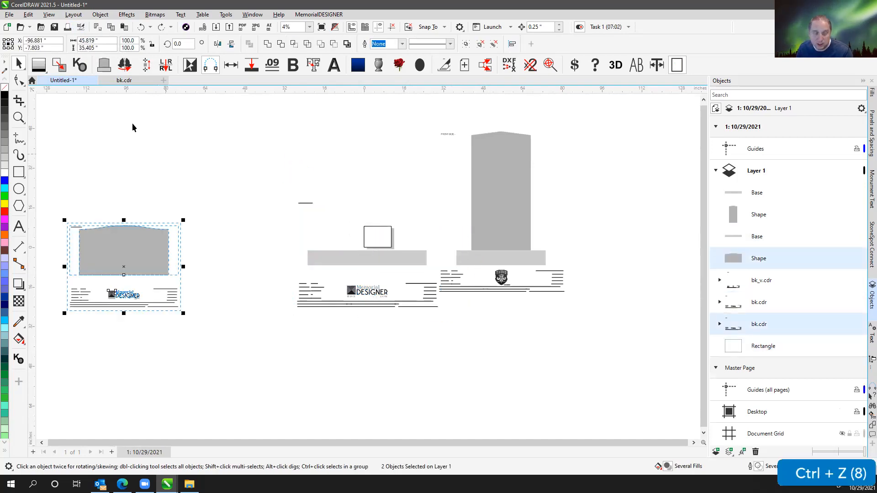
Step: Open the print settings and choose the EPSON WF-7720 Series printer
{"action": "left_click", "coordinate": [10, 14]}
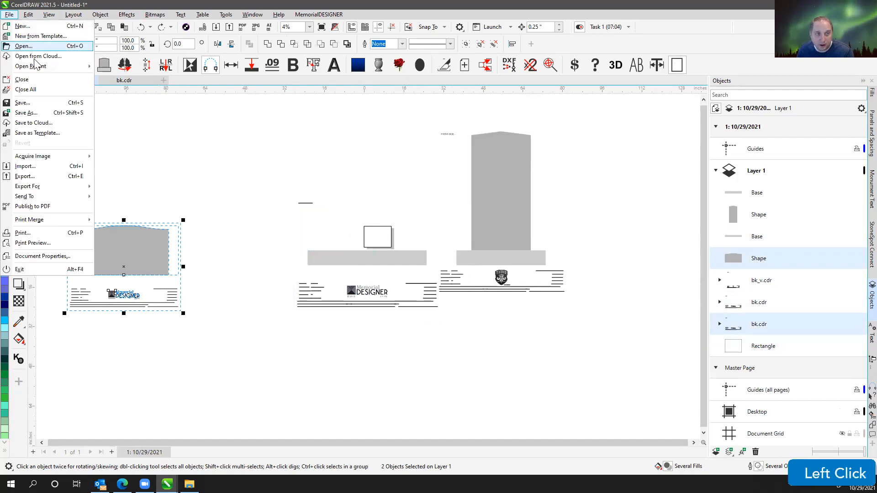
{"action": "left_click", "coordinate": [30, 234]}
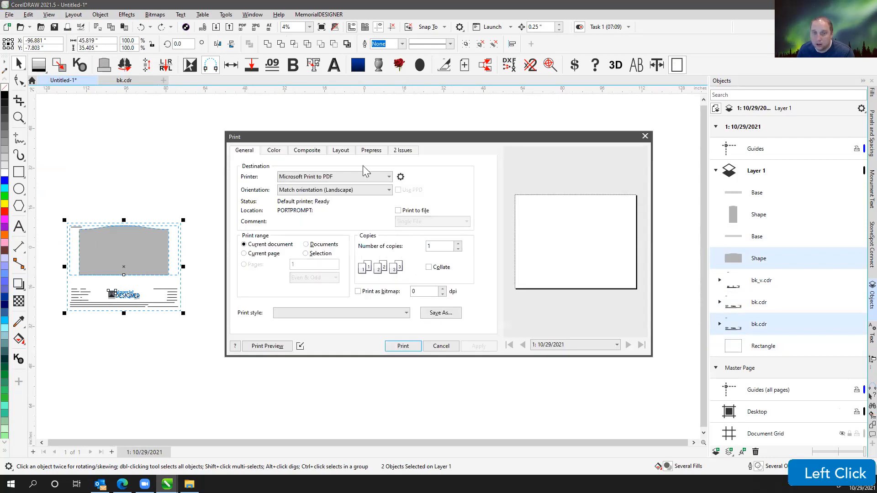
{"action": "left_click", "coordinate": [347, 177]}
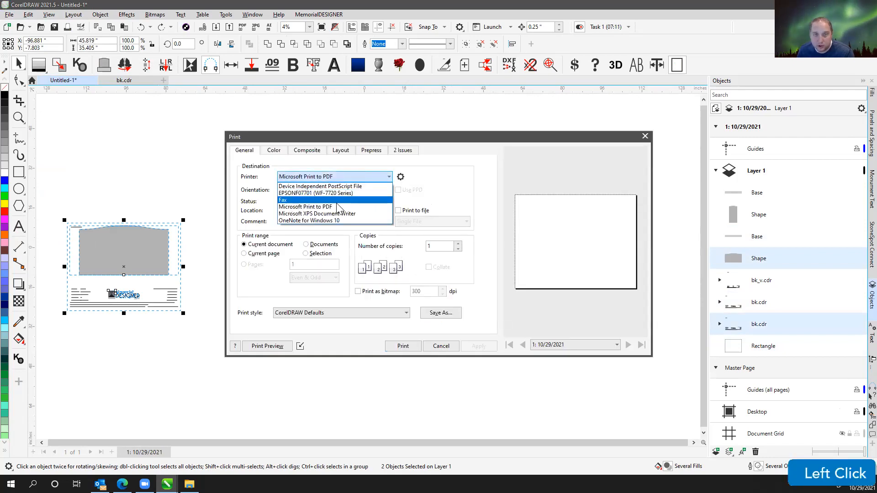
{"action": "left_click", "coordinate": [323, 193]}
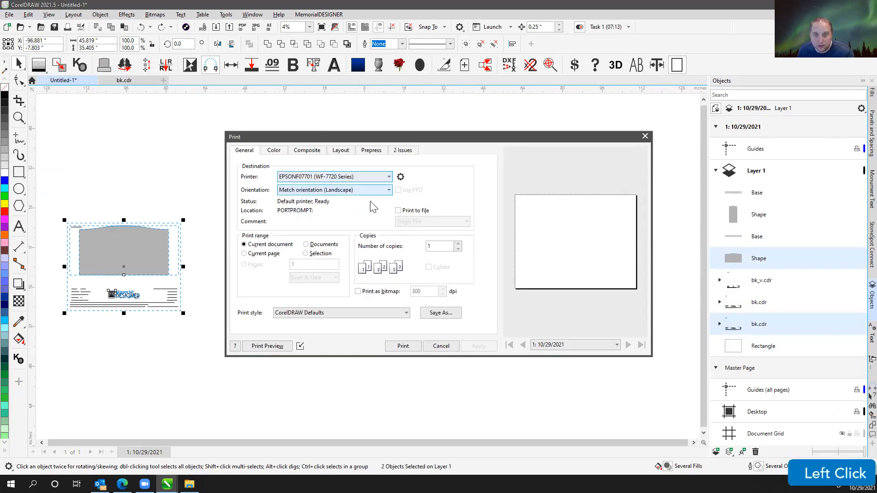
Step: Set the print layout to Fit to page and limit the print range to Selection
{"action": "left_click", "coordinate": [342, 151]}
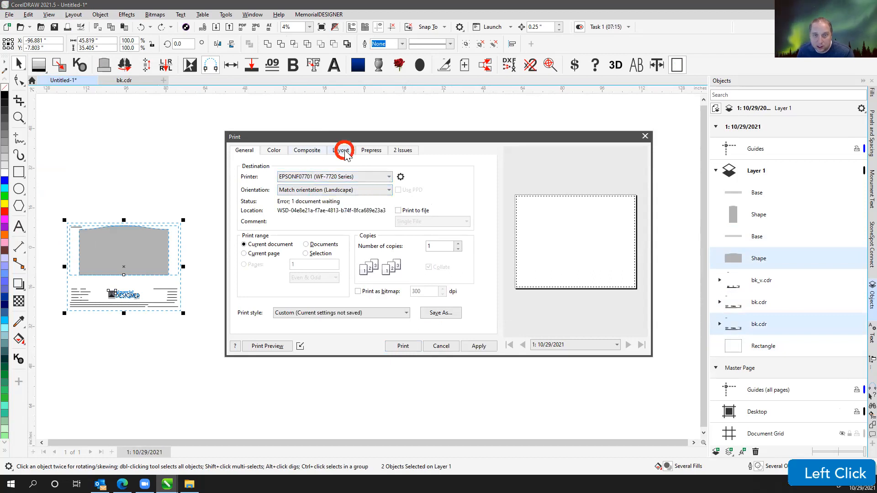
{"action": "left_click", "coordinate": [244, 184]}
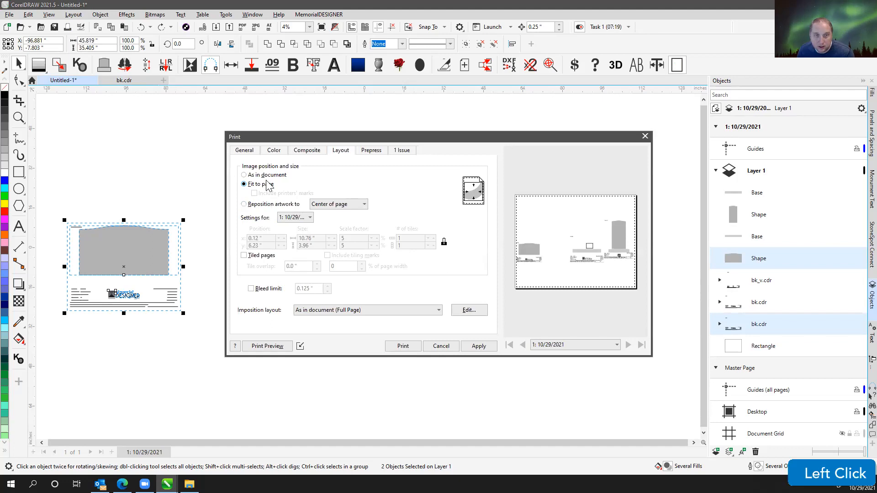
{"action": "left_click", "coordinate": [244, 153]}
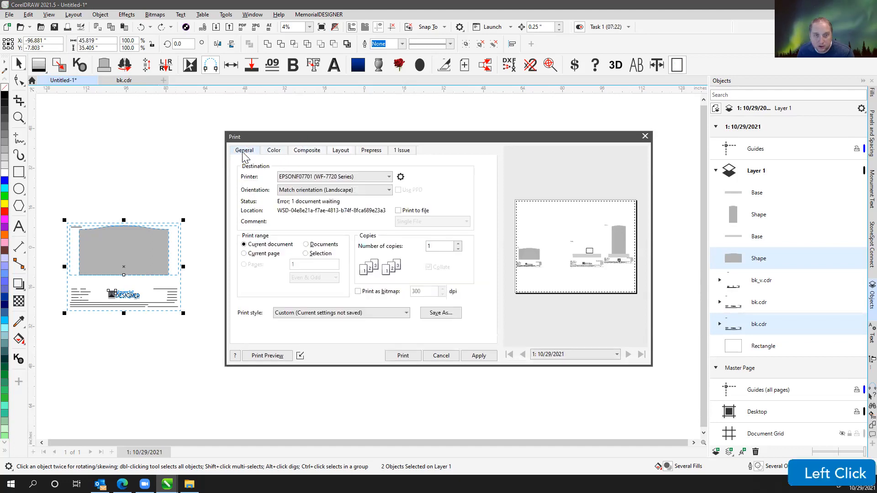
{"action": "left_click", "coordinate": [306, 254]}
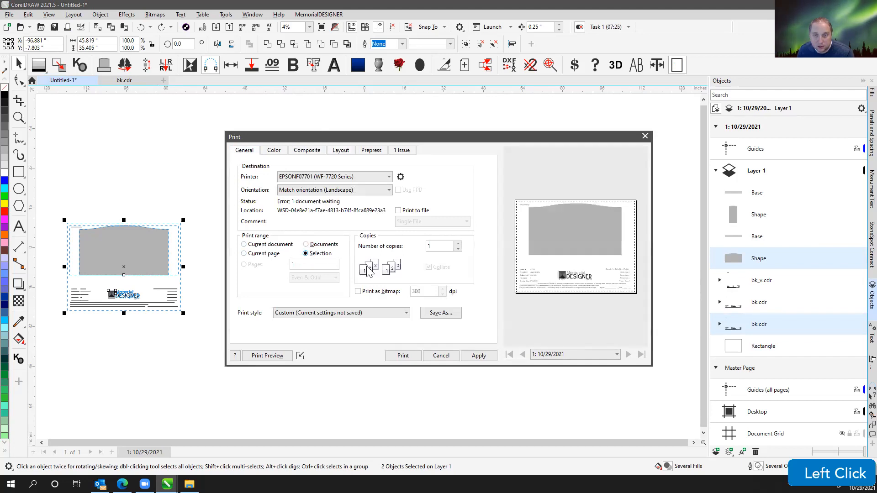
Step: Review the fit-to-page layout and the full print preview of the selected monument, close the preview, and reposition the Print dialog
{"action": "left_click", "coordinate": [347, 153]}
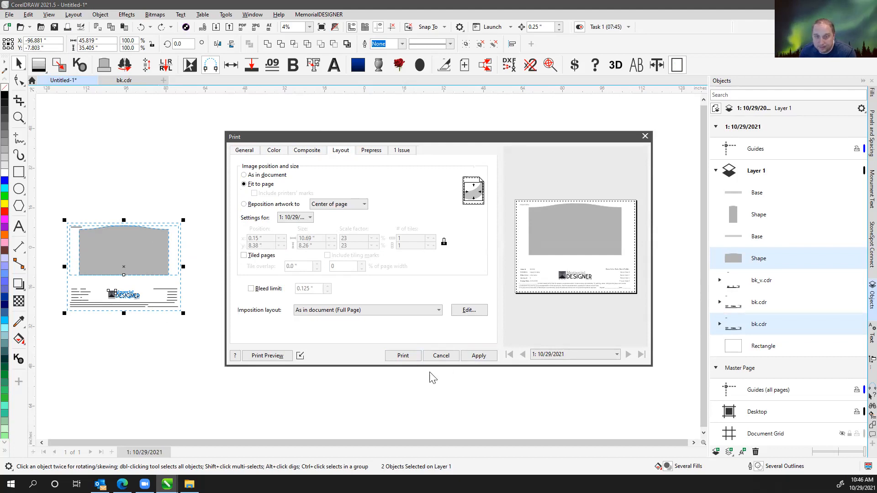
{"action": "left_click", "coordinate": [264, 356]}
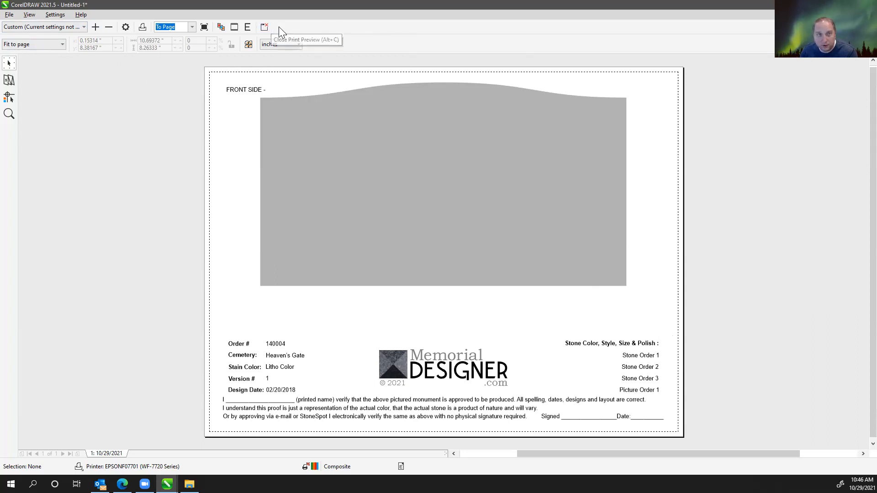
{"action": "left_click", "coordinate": [265, 27]}
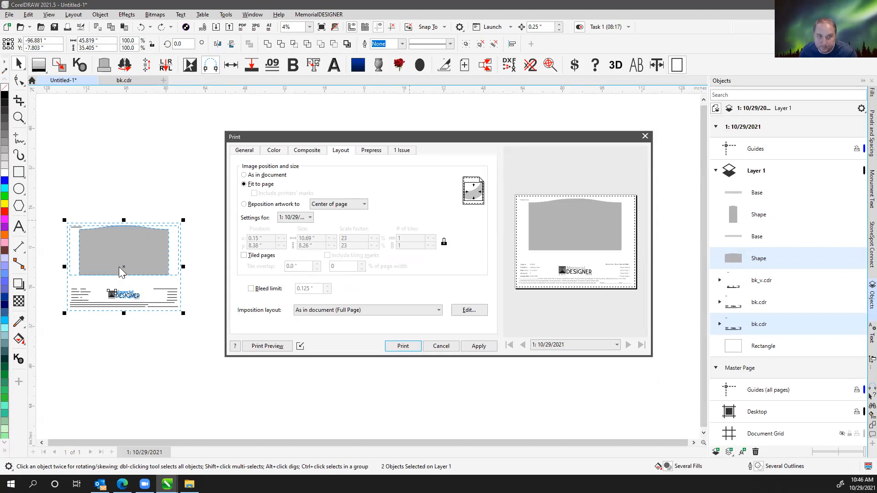
{"action": "left_click", "coordinate": [339, 135]}
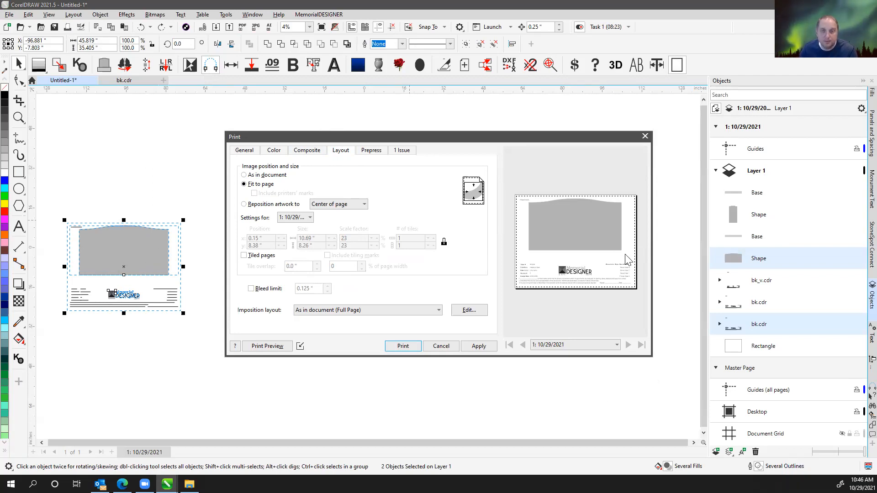
{"action": "left_click_drag", "start_coordinate": [521, 133], "coordinate": [456, 103]}
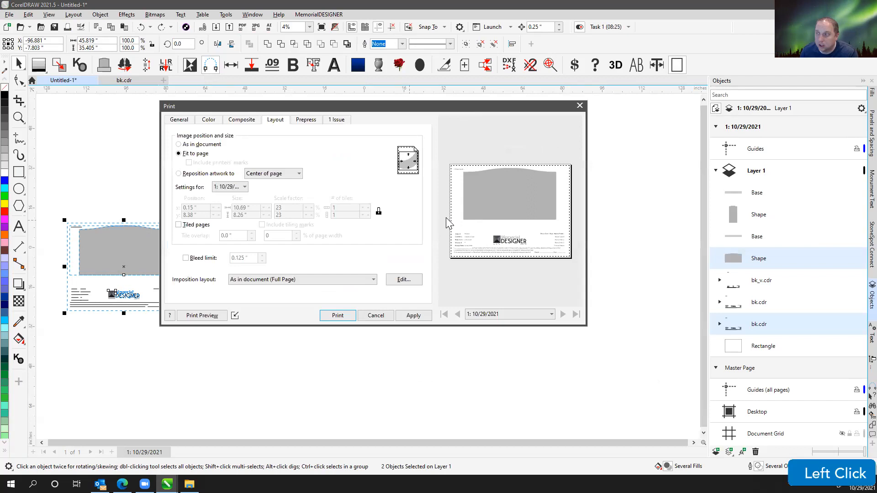
Step: Move the Print dialog aside and close it without printing
{"action": "scroll", "coordinate": [869, 396], "scroll_direction": "up", "scroll_amount": 1}
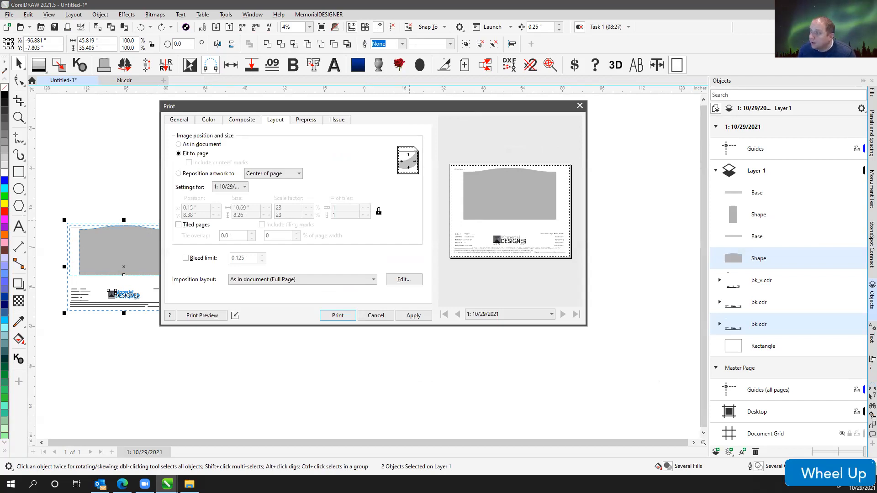
{"action": "scroll", "coordinate": [869, 395], "scroll_direction": "down", "scroll_amount": 1}
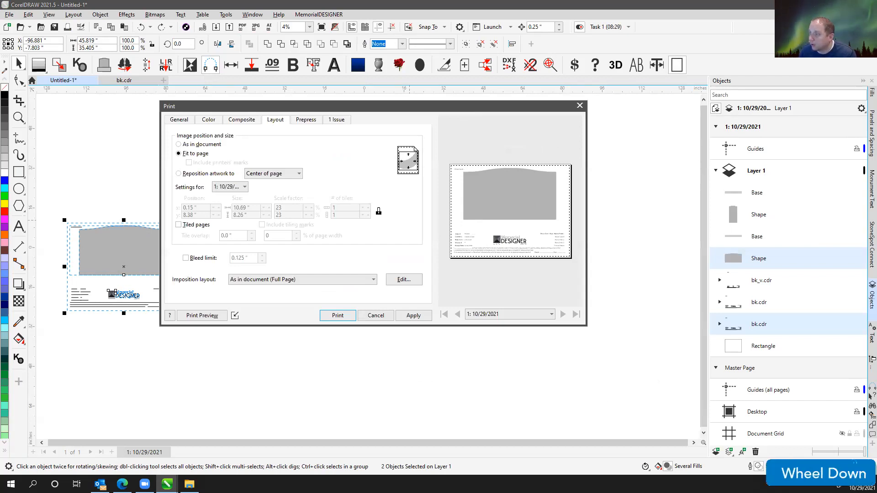
{"action": "scroll", "coordinate": [869, 395], "scroll_direction": "up", "scroll_amount": 1}
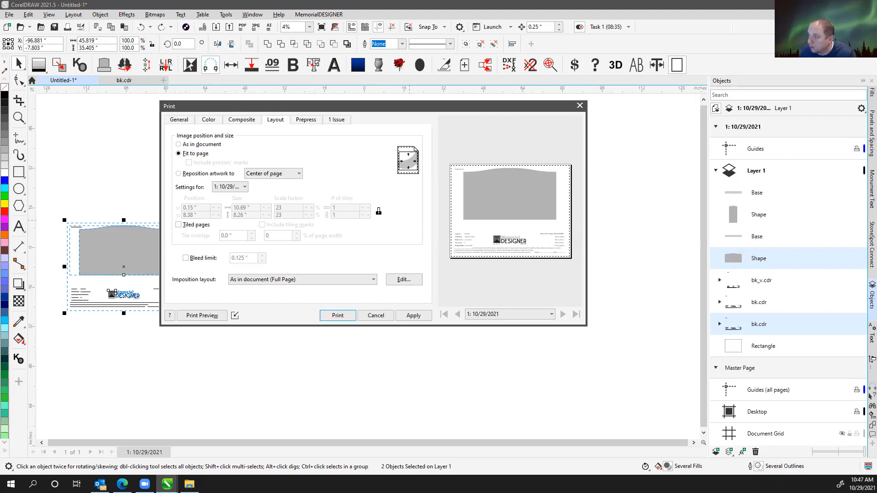
{"action": "scroll", "coordinate": [869, 396], "scroll_direction": "down", "scroll_amount": 1}
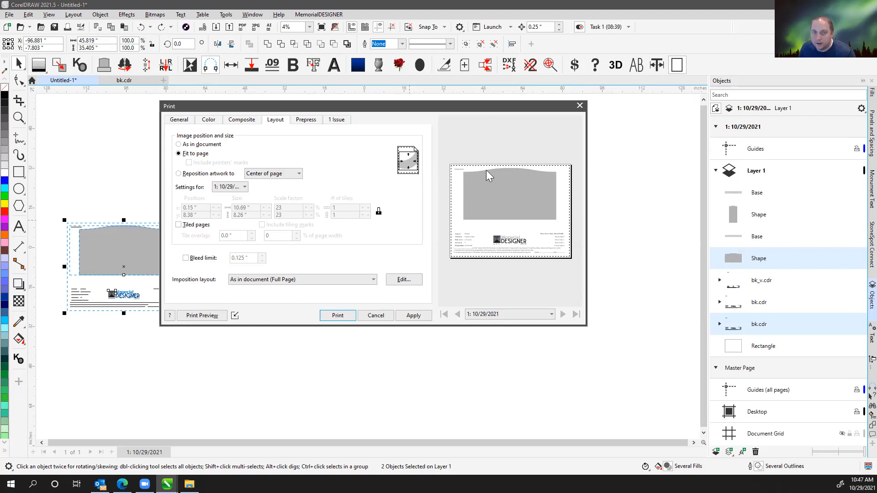
{"action": "left_click_drag", "start_coordinate": [494, 110], "coordinate": [526, 180]}
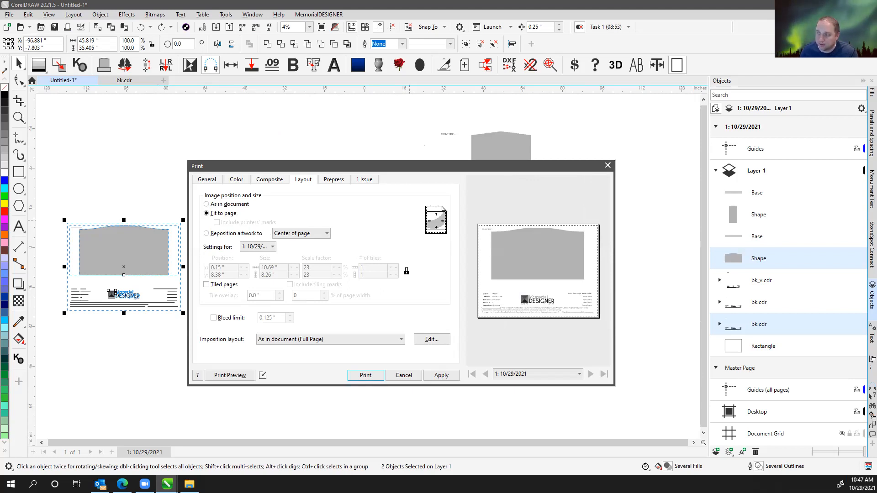
{"action": "left_click", "coordinate": [608, 165]}
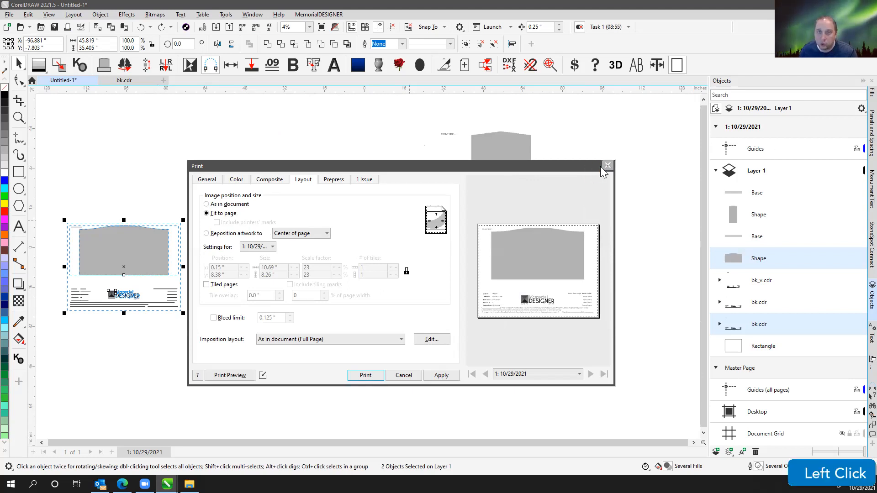
{"action": "left_click", "coordinate": [158, 223]}
{"action": "left_click", "coordinate": [149, 229]}
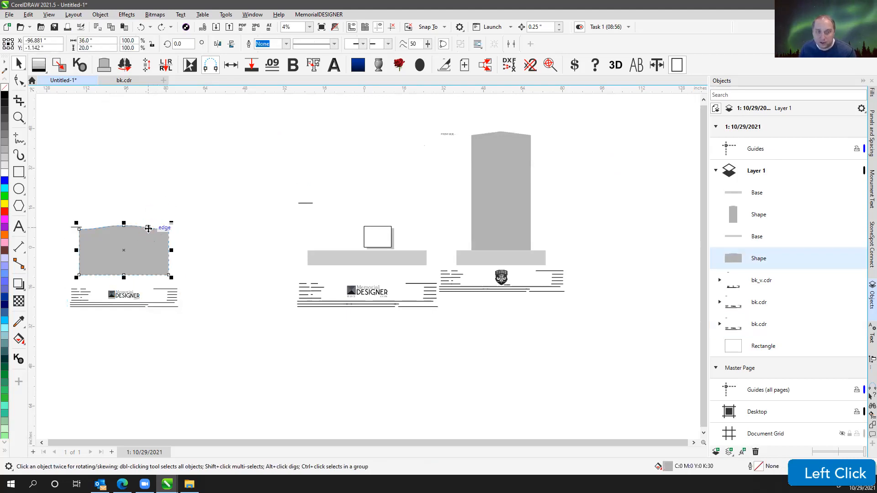
{"action": "left_click", "coordinate": [275, 168]}
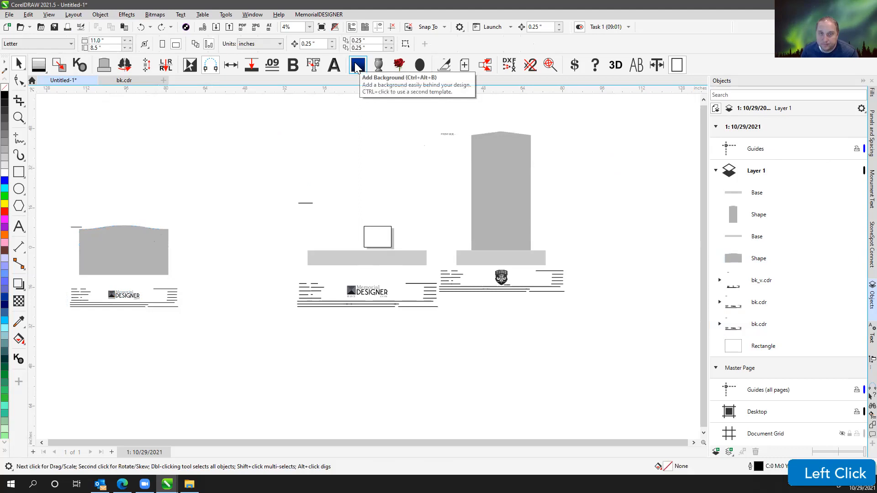
{"action": "left_click", "coordinate": [359, 65]}
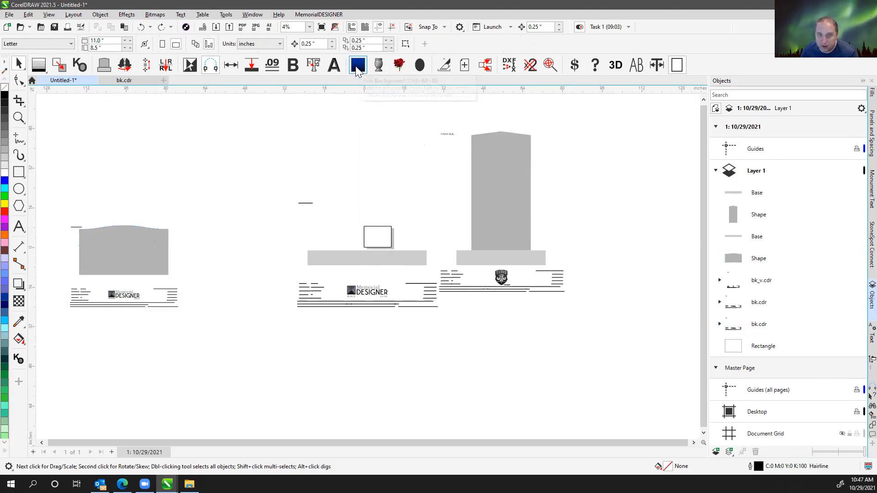
{"action": "left_click", "coordinate": [344, 112]}
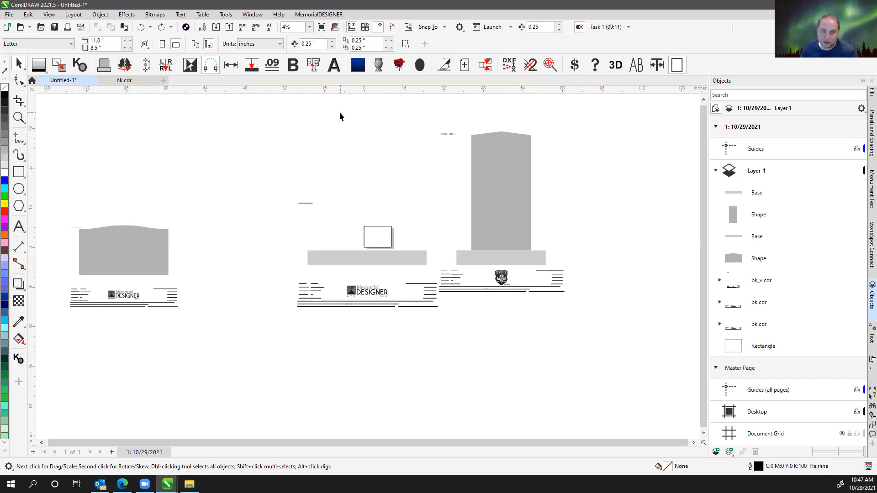
Step: In bk.cdr, rename the MD_SafeZone object to Rectangle, save the file and check the object list
{"action": "left_click", "coordinate": [135, 83]}
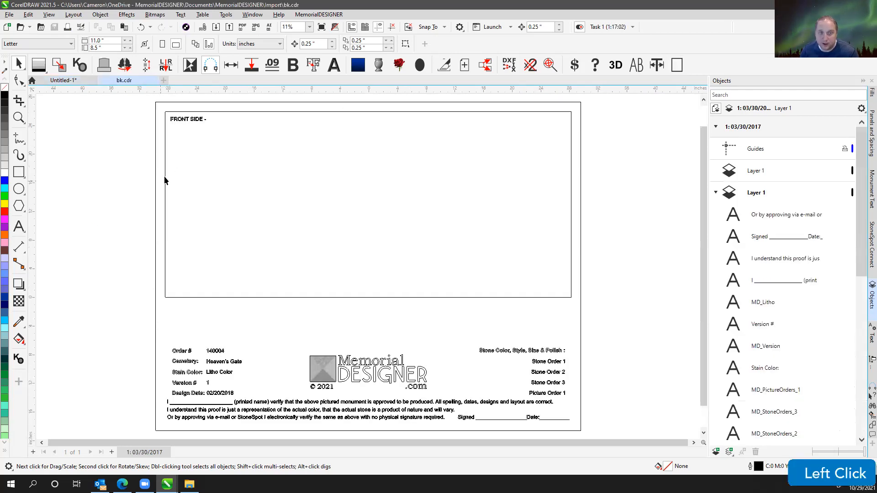
{"action": "left_click", "coordinate": [165, 154]}
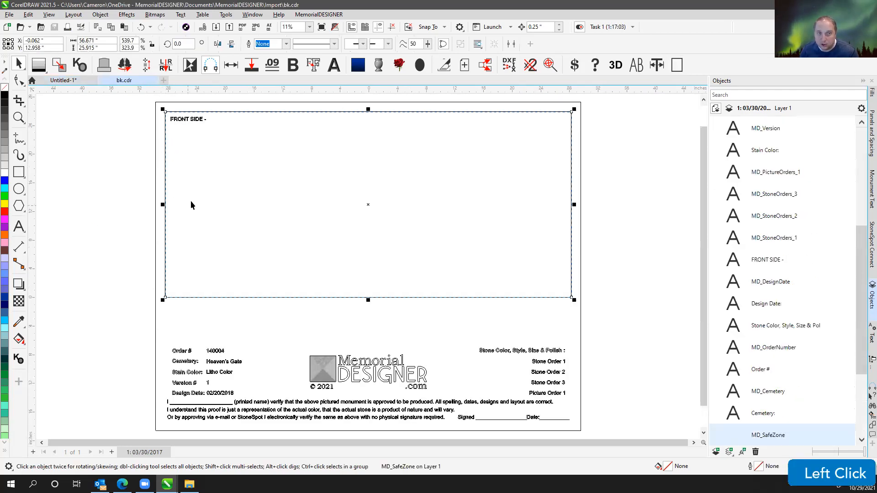
{"action": "right_click", "coordinate": [756, 440]}
{"action": "left_click", "coordinate": [783, 226]}
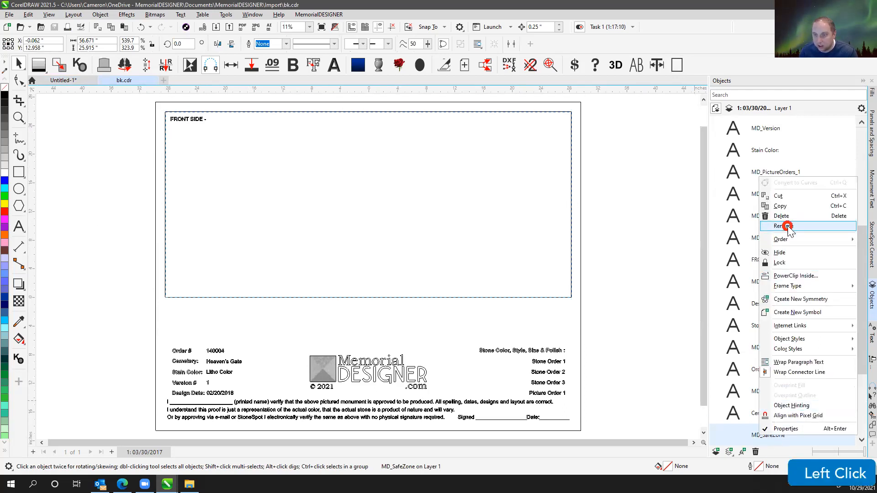
{"action": "key", "text": "shift"}
{"action": "type", "text": "Rectangle"}
{"action": "key", "text": "Return"}
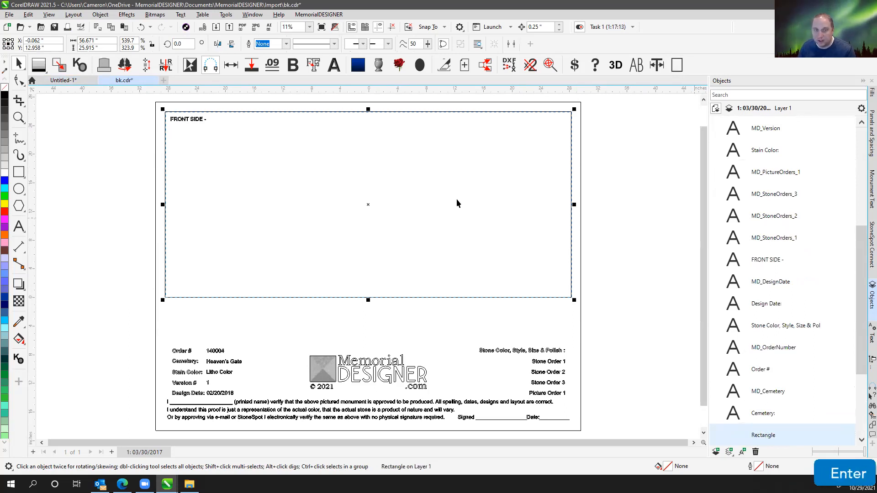
{"action": "left_click", "coordinate": [56, 28]}
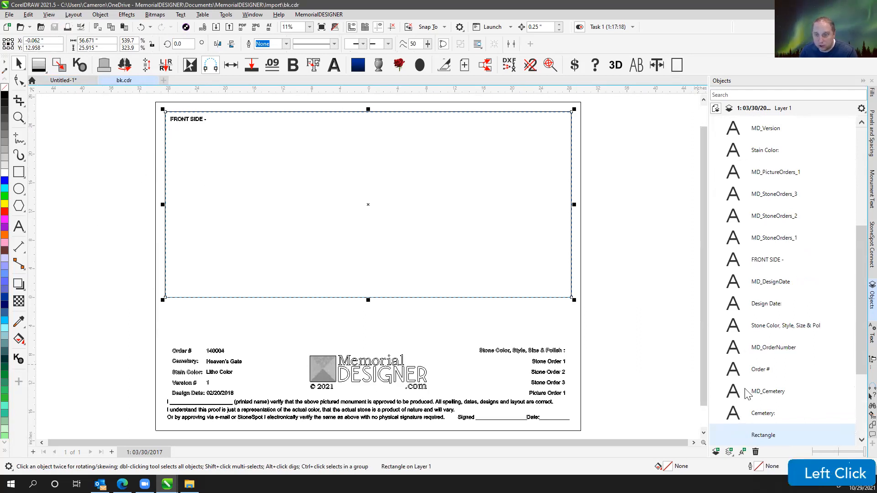
{"action": "scroll", "coordinate": [782, 320], "scroll_direction": "up", "scroll_amount": 3}
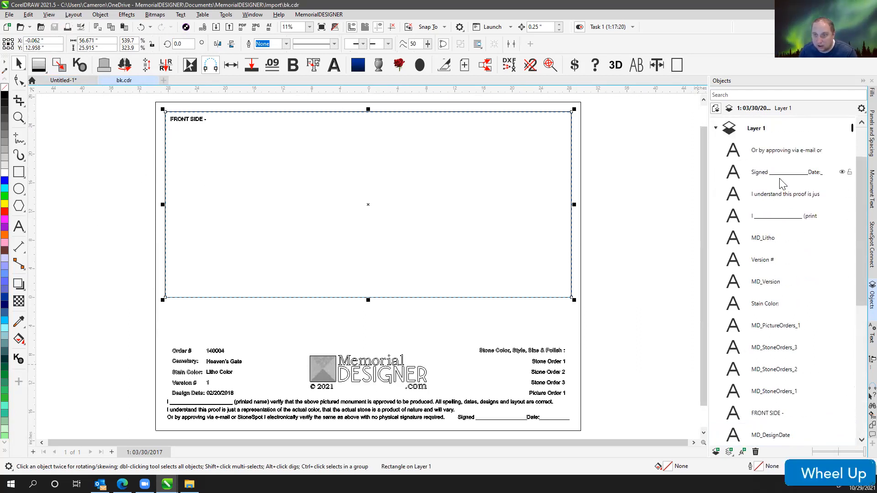
{"action": "scroll", "coordinate": [778, 219], "scroll_direction": "down", "scroll_amount": 5}
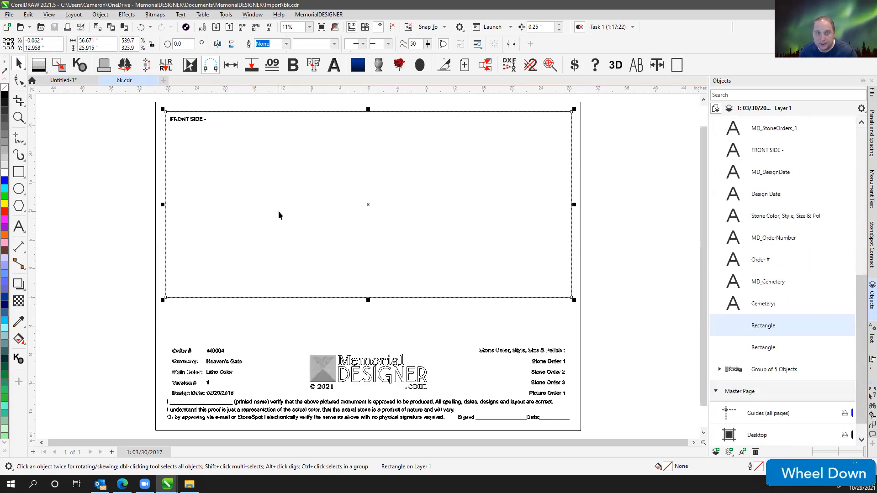
Step: In Untitled-1, move the separated curved-top monument shape above the middle base, and delete the page rectangle and that base's background
{"action": "left_click", "coordinate": [73, 82]}
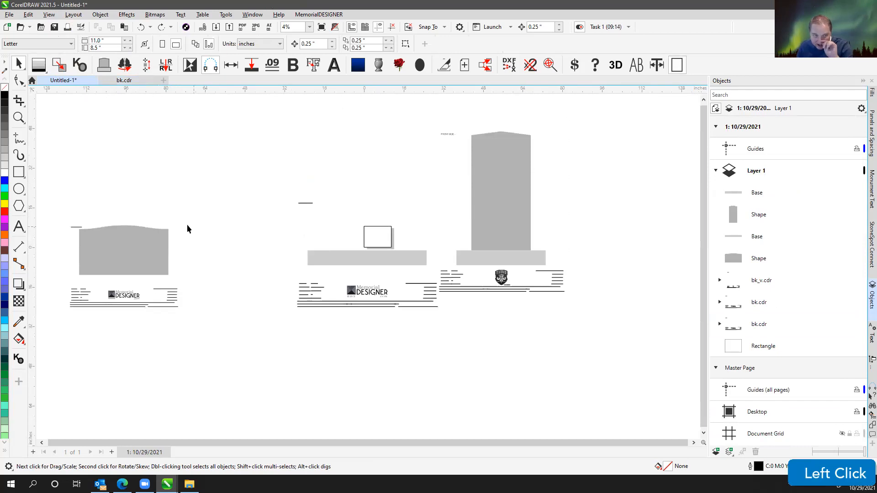
{"action": "left_click_drag", "start_coordinate": [111, 244], "coordinate": [359, 181]}
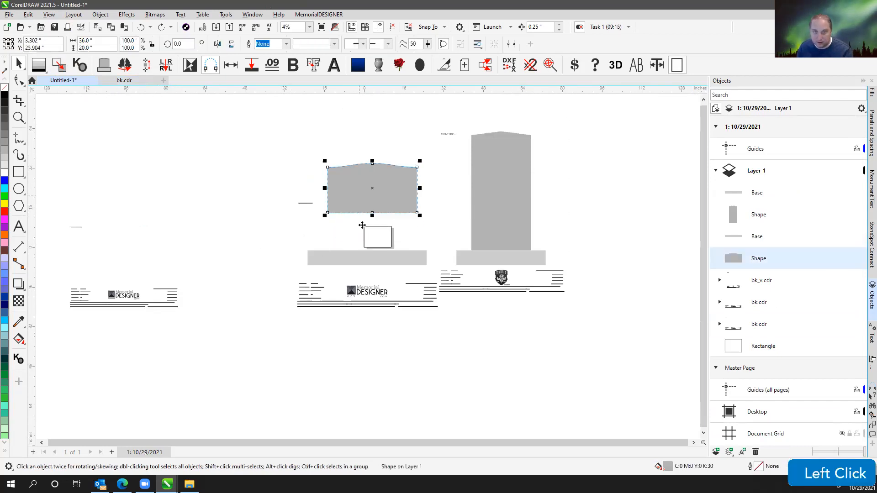
{"action": "left_click", "coordinate": [403, 258]}
{"action": "key", "text": "Delete"}
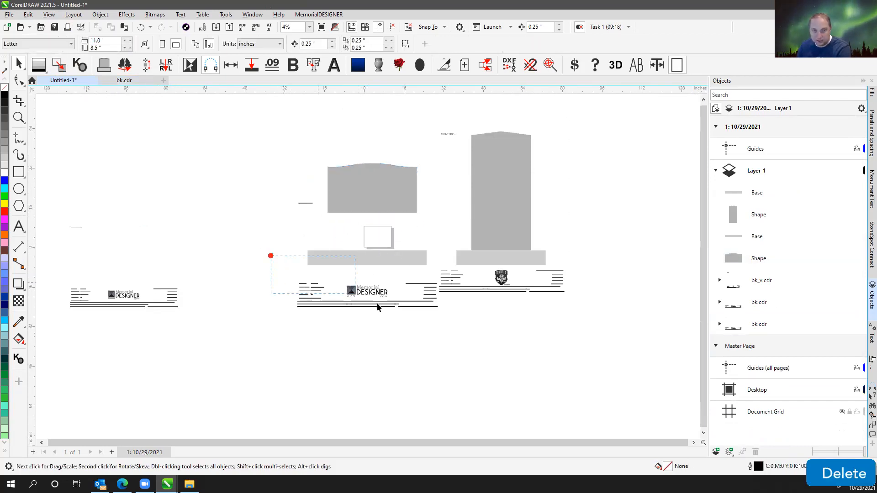
{"action": "left_click", "coordinate": [315, 297]}
{"action": "key", "text": "Delete"}
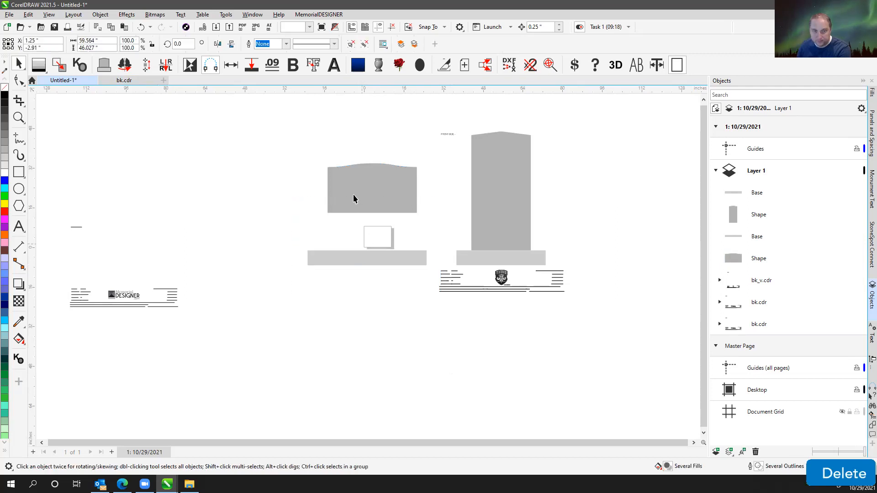
Step: Seat the curved-top monument shape on the middle base, centred on its upper edge
{"action": "left_click", "coordinate": [352, 195]}
{"action": "left_click_drag", "start_coordinate": [372, 213], "coordinate": [372, 253]}
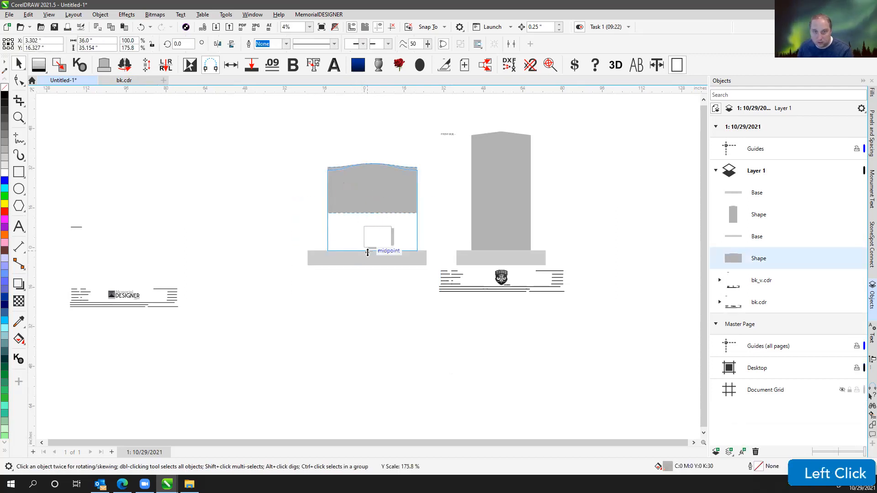
{"action": "key", "text": "ctrl+z"}
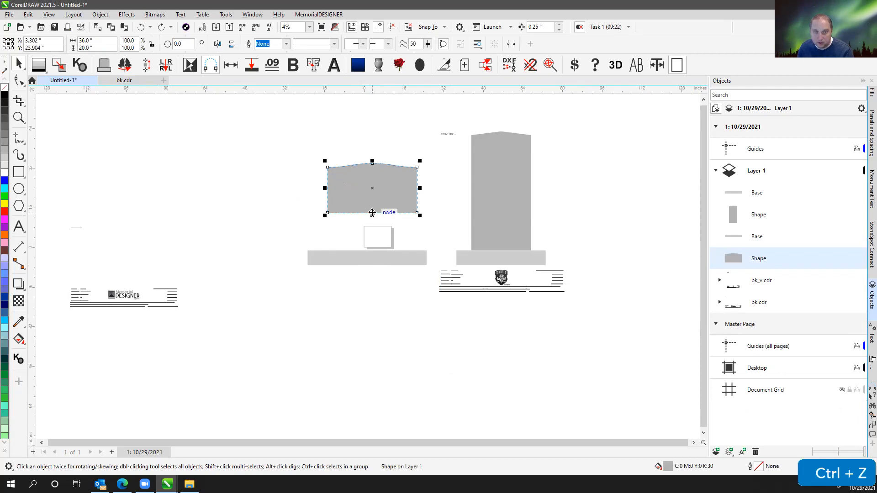
{"action": "left_click_drag", "start_coordinate": [373, 213], "coordinate": [368, 239]}
{"action": "left_click_drag", "start_coordinate": [400, 267], "coordinate": [399, 269]}
Step: Select the curved-top monument together with its base and add a background behind them
{"action": "left_click_drag", "start_coordinate": [349, 181], "coordinate": [408, 284]}
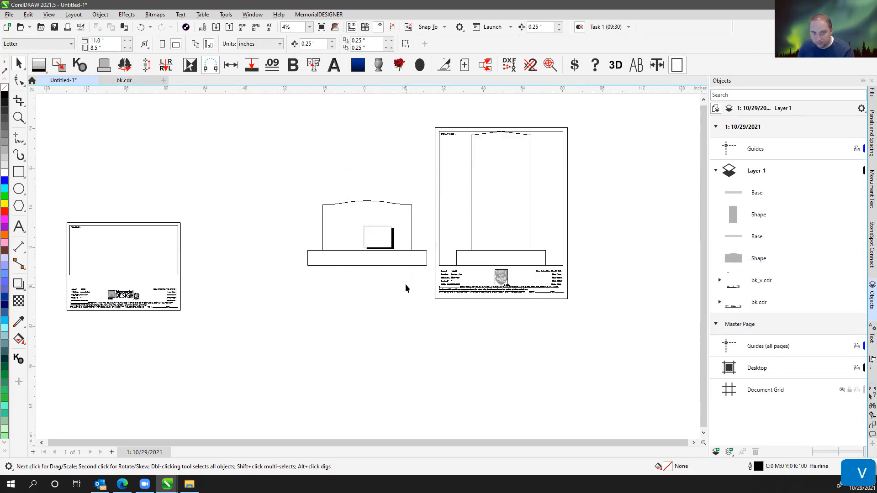
{"action": "left_click_drag", "start_coordinate": [286, 185], "coordinate": [440, 295]}
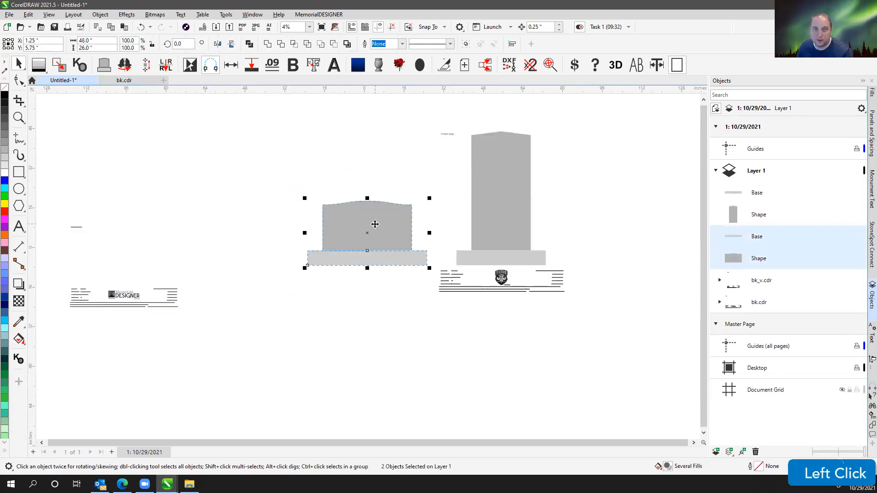
{"action": "left_click", "coordinate": [361, 66]}
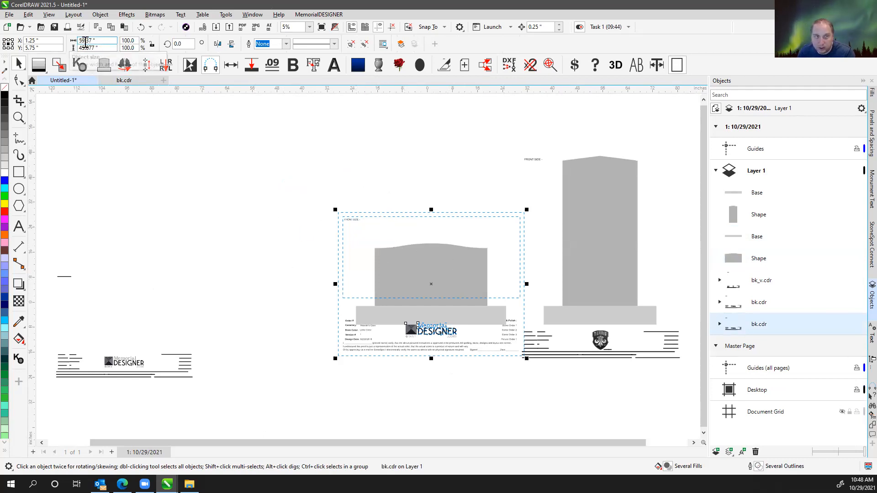
Step: Select everything in bk.cdr to compare the template's overall size with the background added in Untitled-1
{"action": "left_click", "coordinate": [128, 81]}
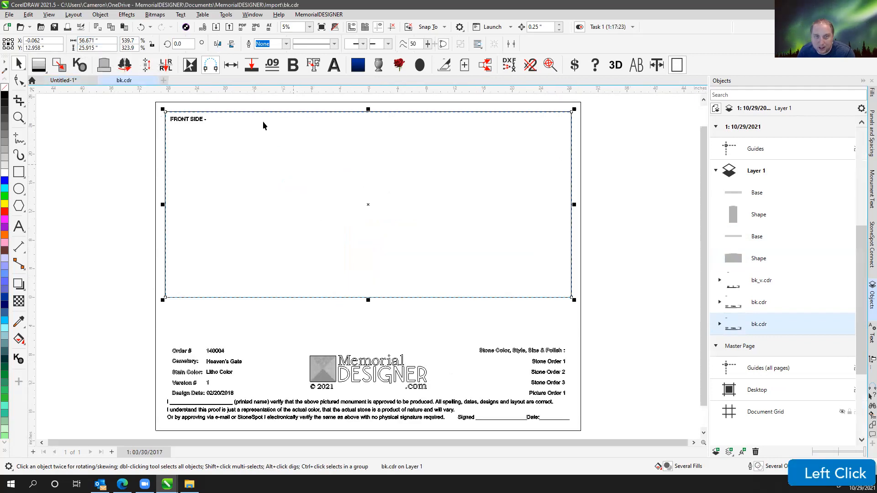
{"action": "double_click", "coordinate": [18, 63]}
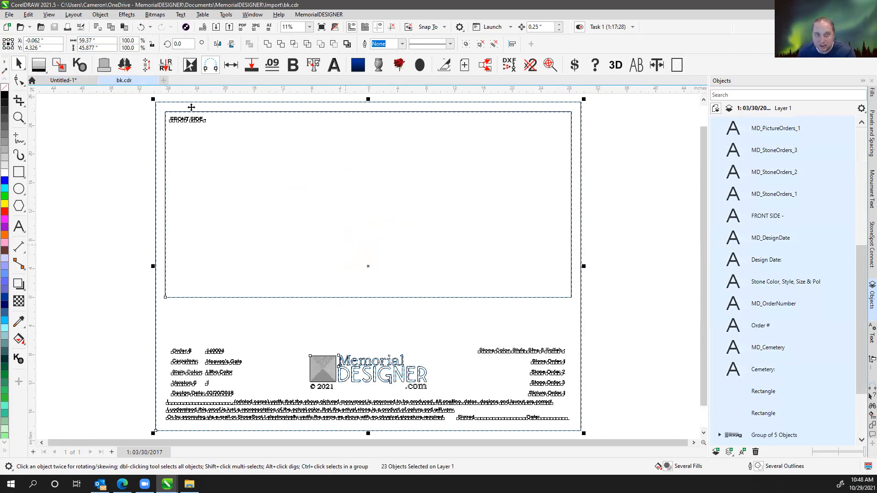
{"action": "left_click", "coordinate": [66, 81]}
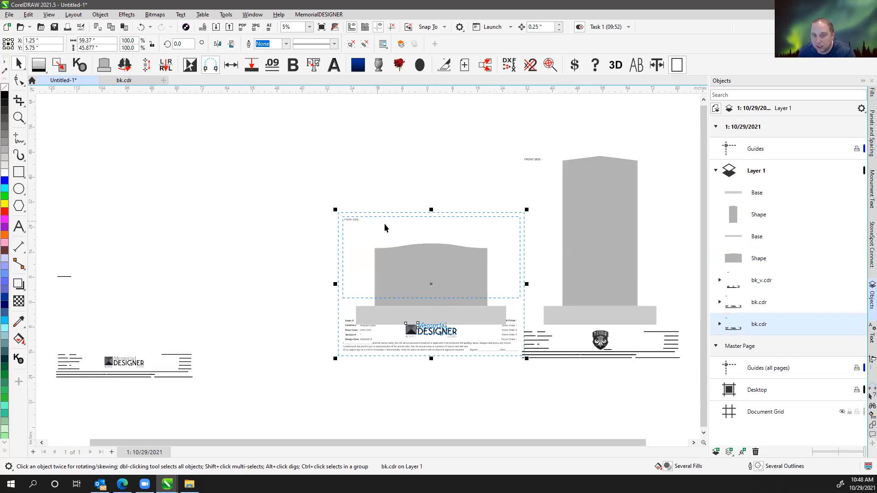
Step: Move the new background down around the curved-top monument, to about X 0.87, Y -0.18 inches, keeping its original size
{"action": "left_click", "coordinate": [399, 179]}
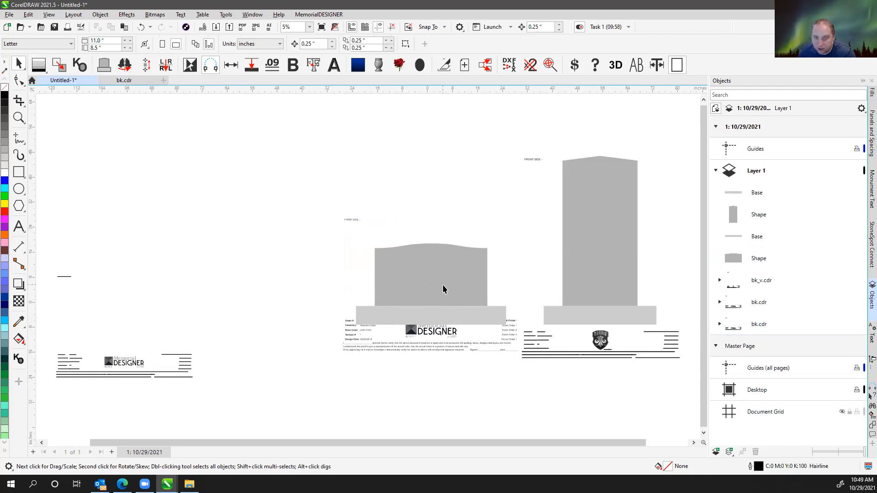
{"action": "left_click", "coordinate": [347, 220]}
{"action": "left_click_drag", "start_coordinate": [342, 215], "coordinate": [353, 240]}
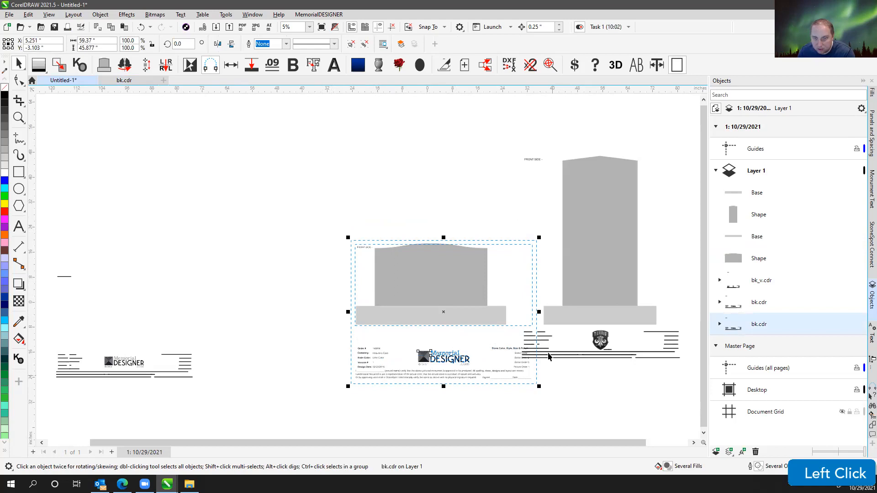
{"action": "left_click", "coordinate": [539, 387]}
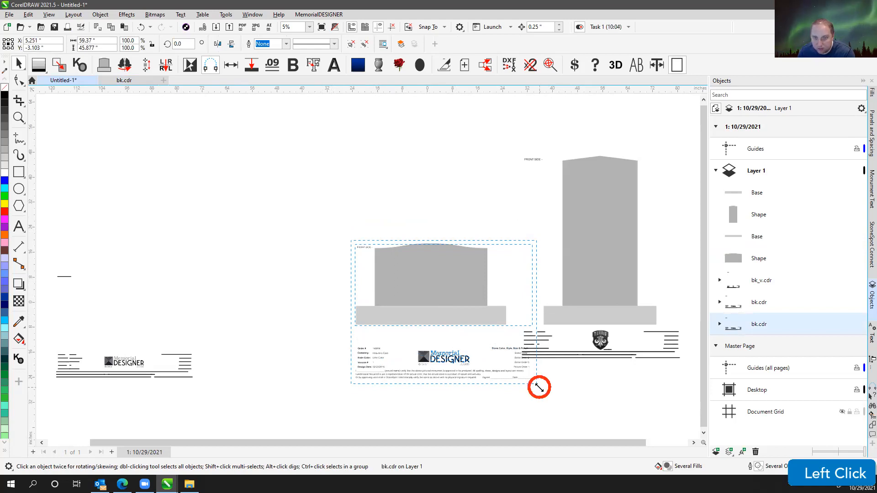
{"action": "left_click_drag", "start_coordinate": [461, 244], "coordinate": [450, 243]}
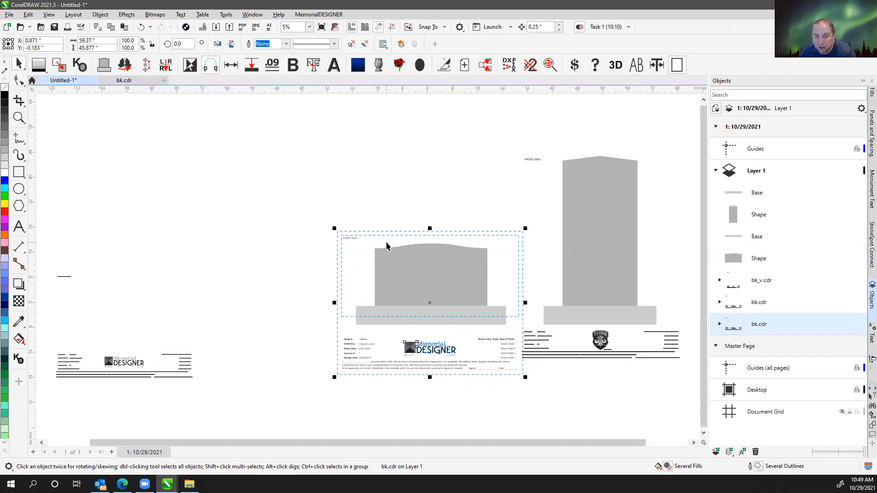
{"action": "left_click", "coordinate": [461, 235]}
Step: In bk.cdr, undo the last three changes so the front-side rectangle regains its MD_SafeZone name and full height, and save the template
{"action": "left_click", "coordinate": [119, 84]}
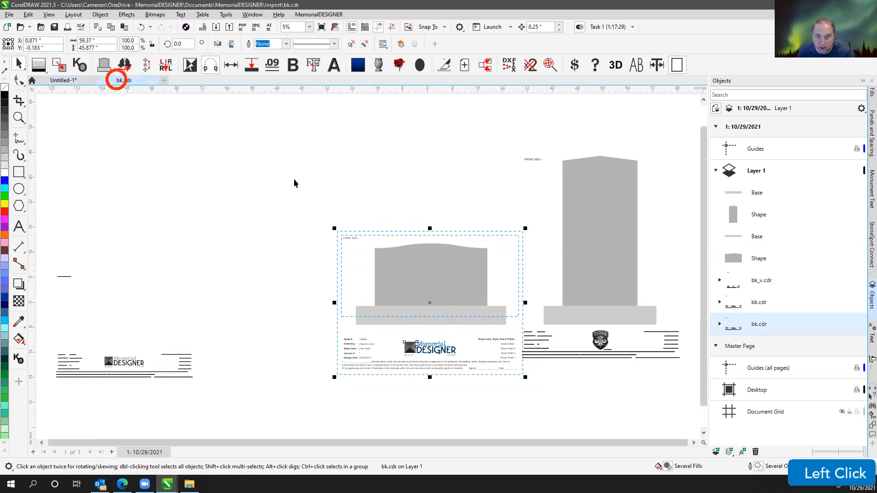
{"action": "left_click", "coordinate": [678, 387]}
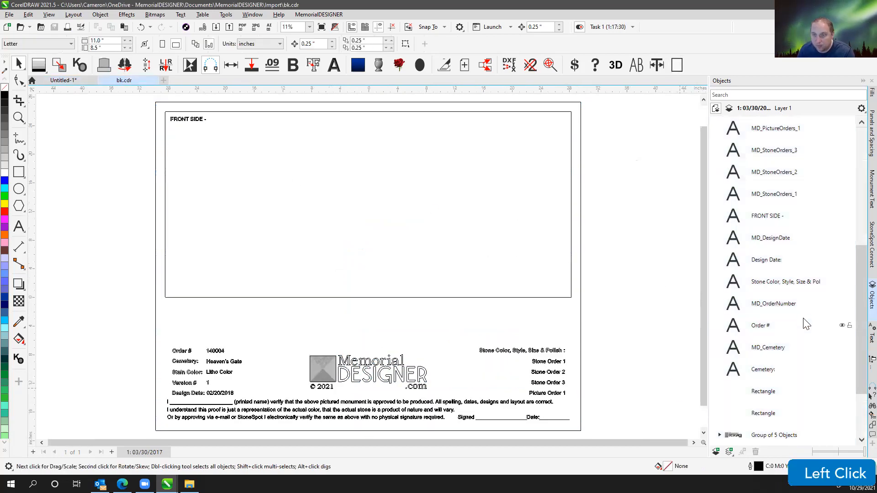
{"action": "scroll", "coordinate": [782, 349], "scroll_direction": "down", "scroll_amount": 3}
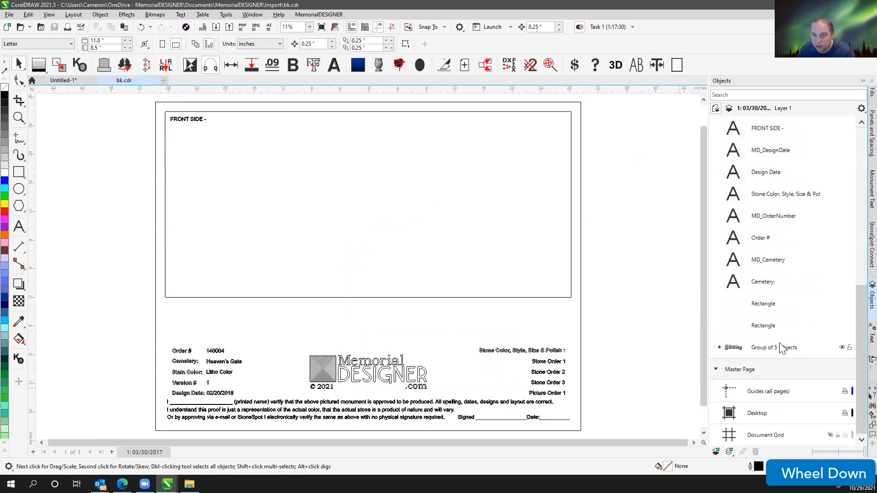
{"action": "left_click", "coordinate": [91, 190]}
{"action": "key", "text": "ctrl+z"}
{"action": "key", "text": "ctrl+z"}
{"action": "key", "text": "ctrl+z"}
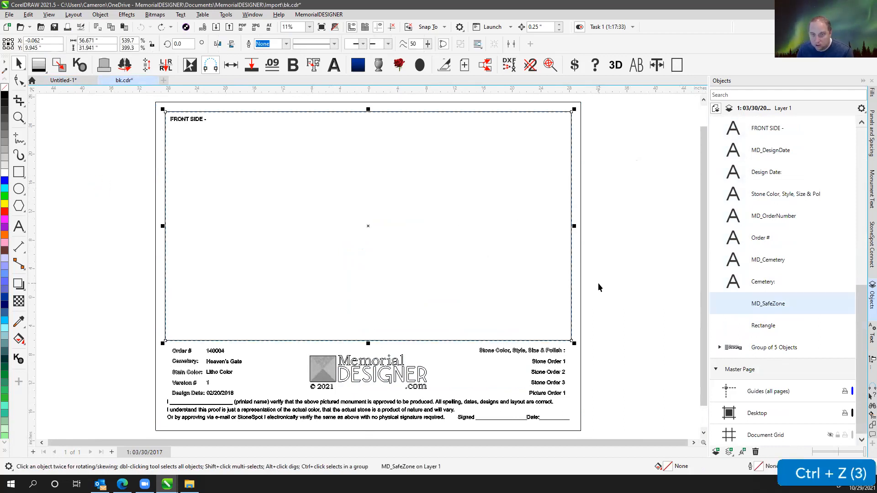
{"action": "left_click", "coordinate": [585, 180]}
{"action": "left_click", "coordinate": [55, 26]}
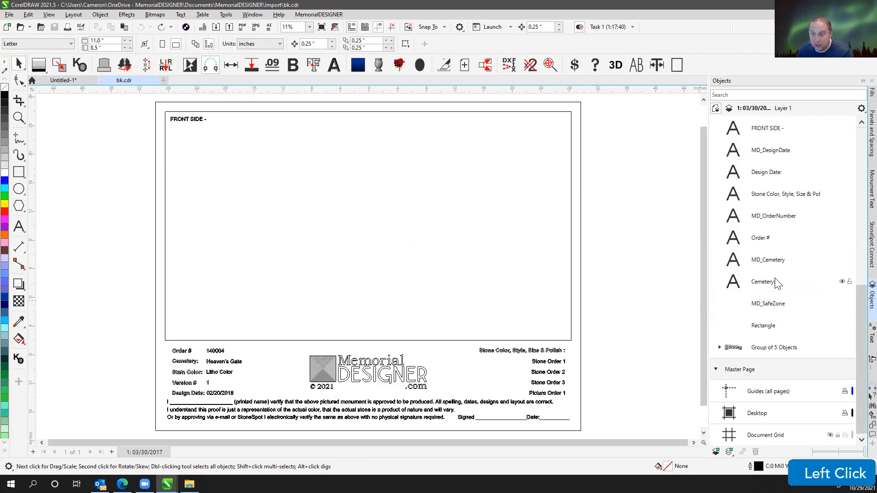
{"action": "left_click", "coordinate": [771, 303]}
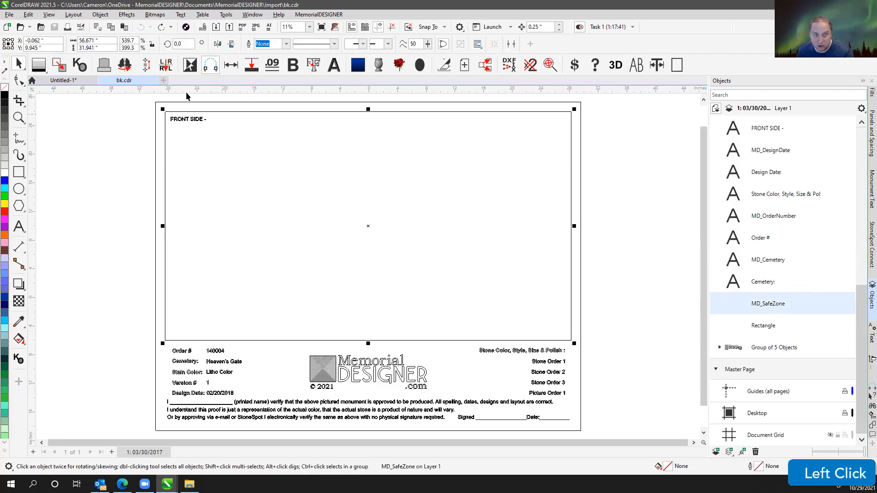
Step: In Untitled-1, delete the curved-top monument's background and add a fresh bk.cdr background behind the monument and its base
{"action": "left_click", "coordinate": [63, 80]}
{"action": "left_click", "coordinate": [372, 234]}
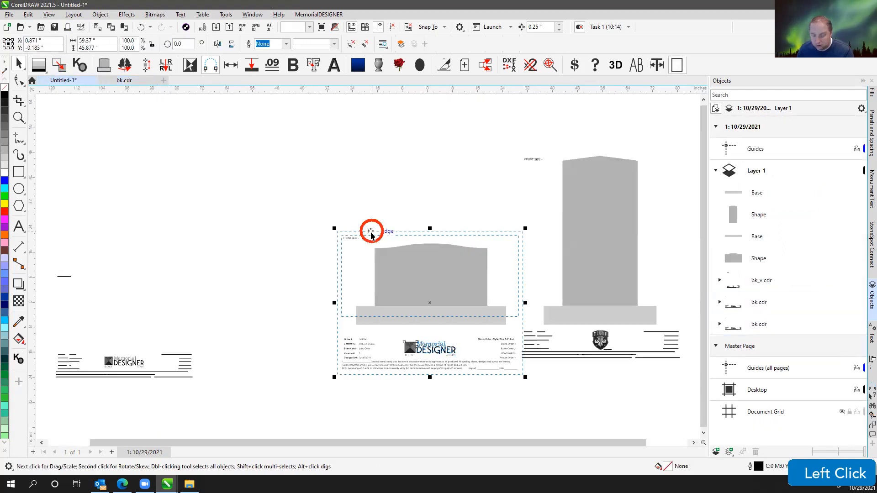
{"action": "key", "text": "Delete"}
{"action": "left_click_drag", "start_coordinate": [326, 222], "coordinate": [508, 351]}
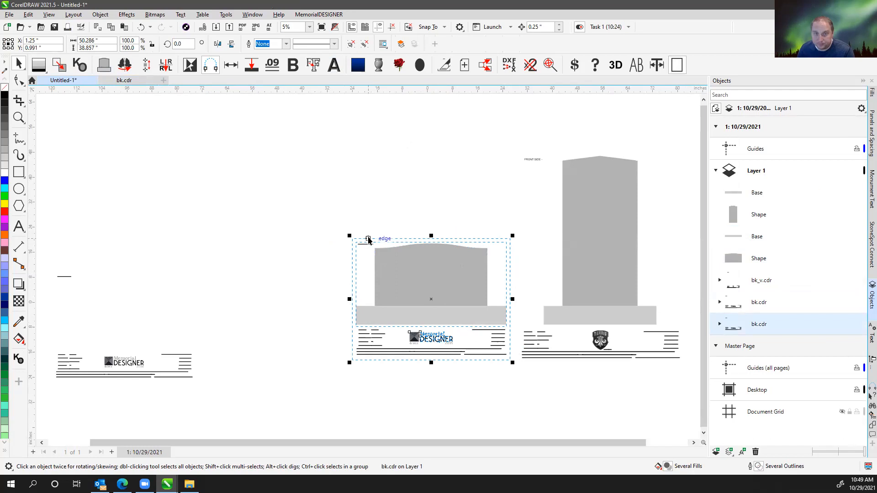
Step: Delete the fresh background from the curved-top monument and open bk-shift.cdr from the Import folder in CorelDRAW
{"action": "key", "text": "Delete"}
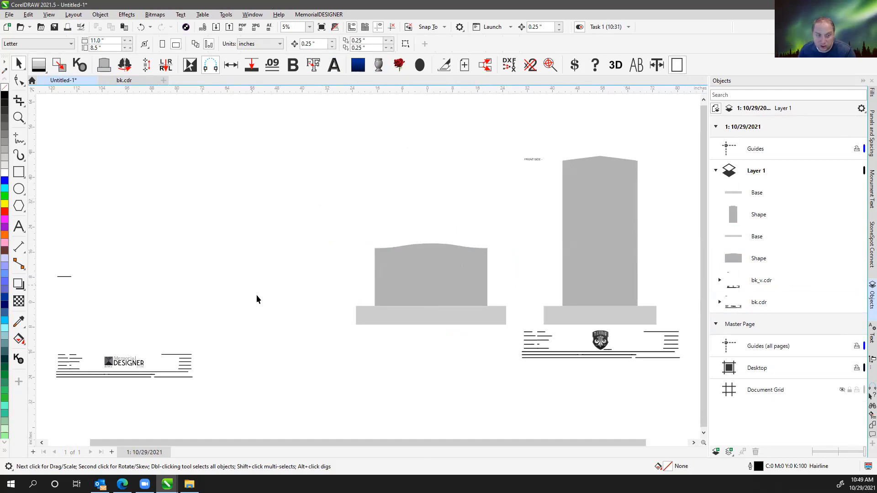
{"action": "left_click", "coordinate": [189, 484]}
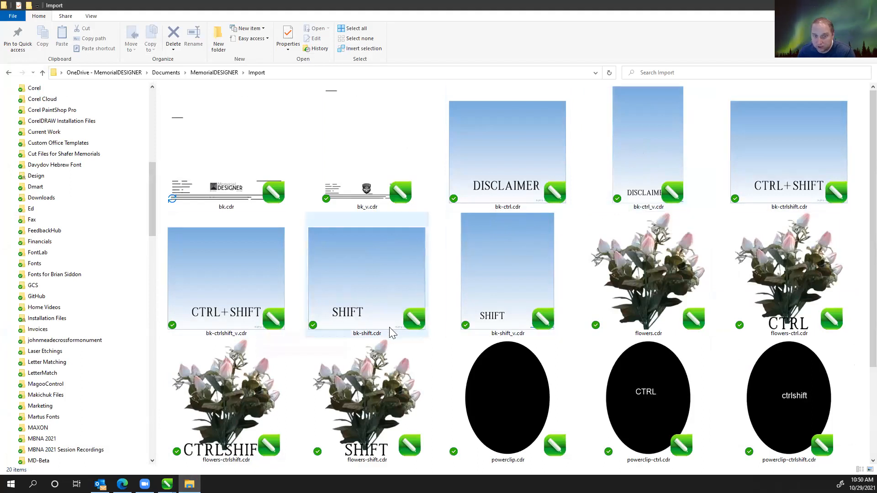
{"action": "left_click", "coordinate": [381, 265]}
{"action": "left_click_drag", "start_coordinate": [163, 487], "coordinate": [257, 78]}
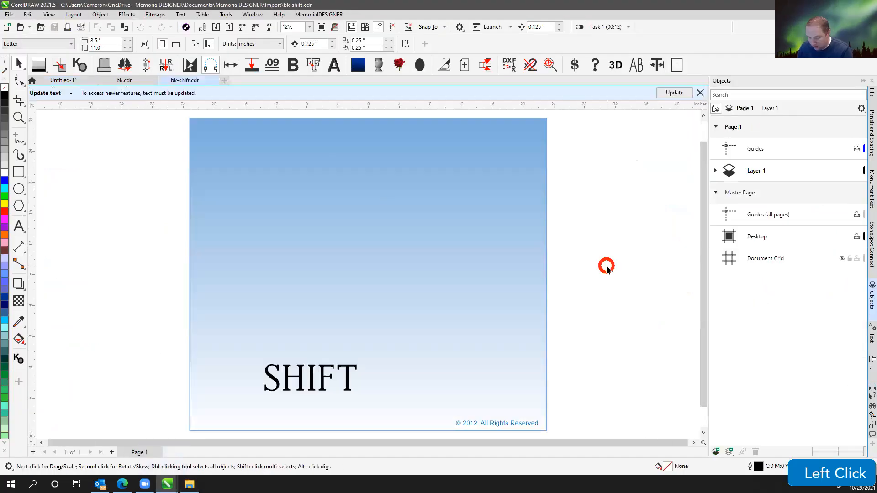
Step: Select the MD_SafeZone rectangle in bk-shift.cdr to examine its size and position within the gradient background
{"action": "left_click", "coordinate": [351, 132]}
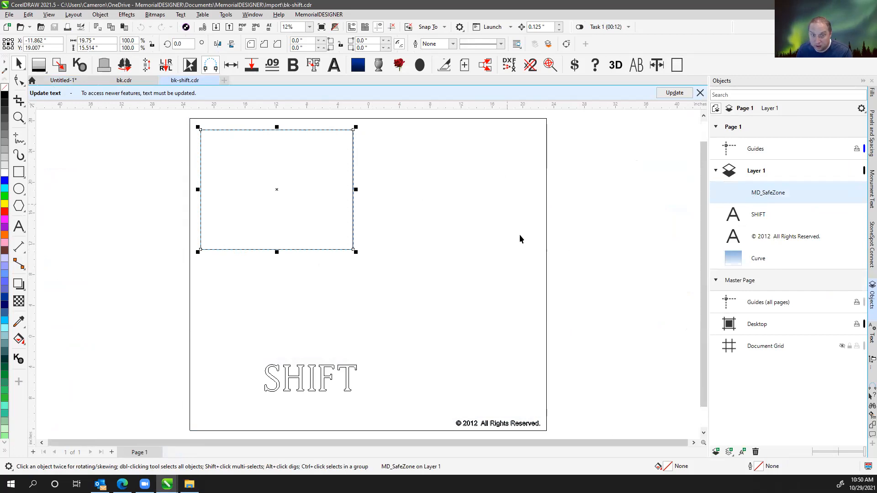
{"action": "left_click", "coordinate": [154, 158]}
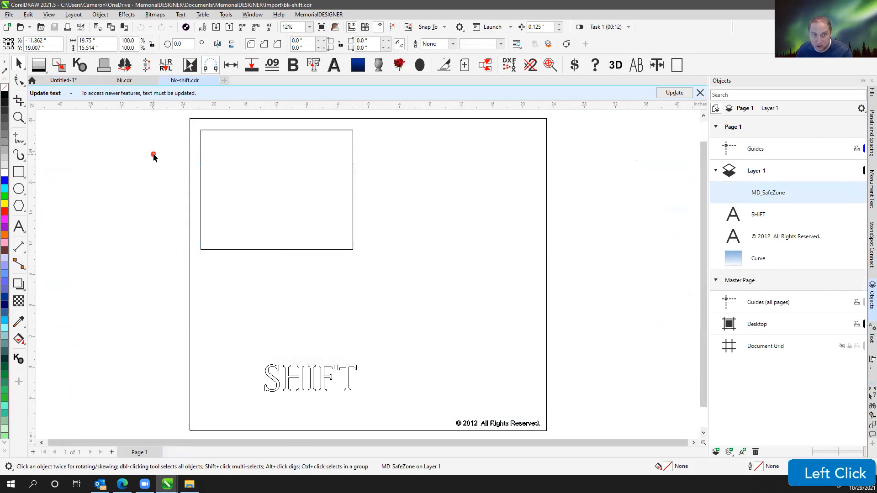
{"action": "left_click", "coordinate": [123, 80]}
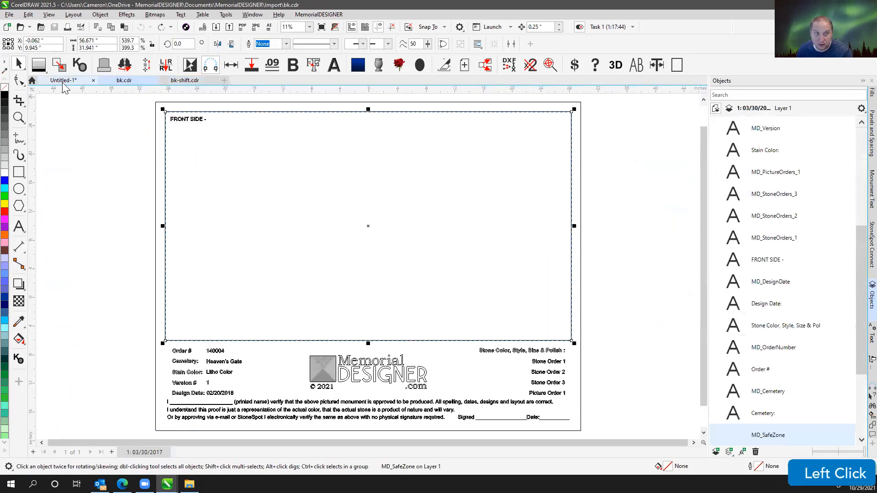
Step: In Untitled-1, select the curved-top monument with its base and add the Shift variant background, bk-shift.cdr, behind them
{"action": "left_click", "coordinate": [62, 80]}
{"action": "left_click_drag", "start_coordinate": [311, 205], "coordinate": [522, 374]}
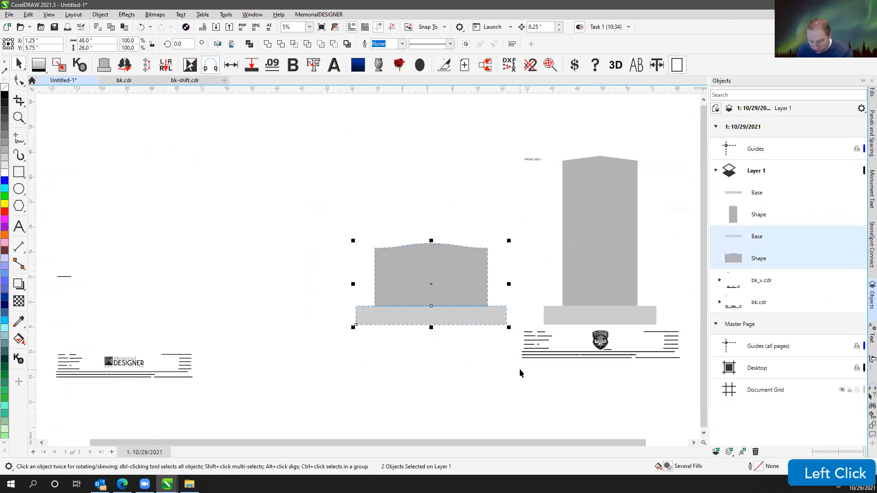
{"action": "left_click", "coordinate": [361, 67], "text": "shift"}
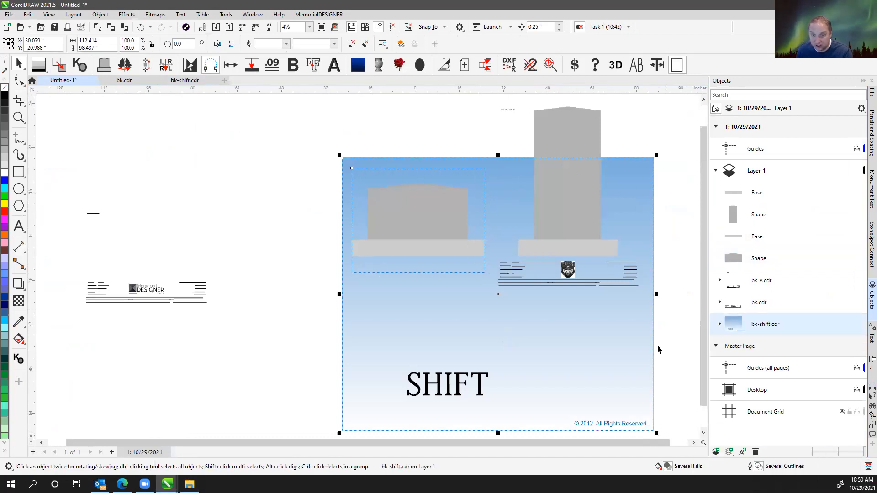
{"action": "left_click", "coordinate": [462, 129]}
{"action": "left_click", "coordinate": [474, 171]}
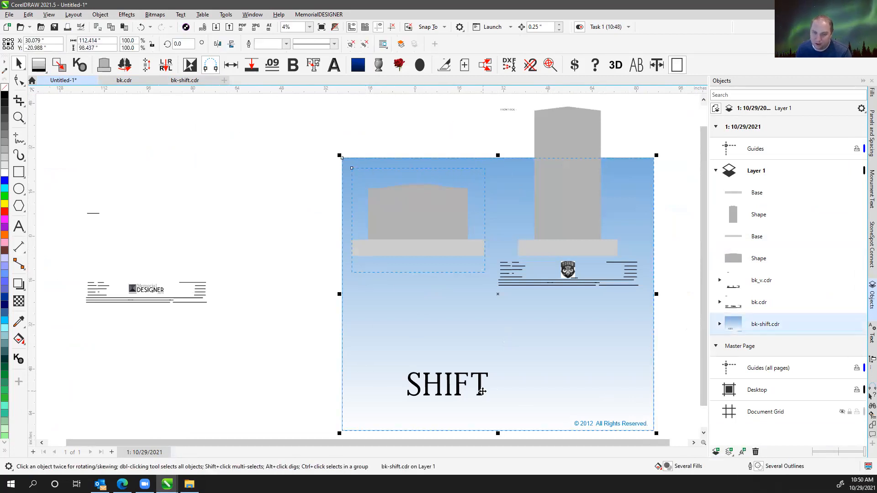
{"action": "left_click", "coordinate": [424, 121]}
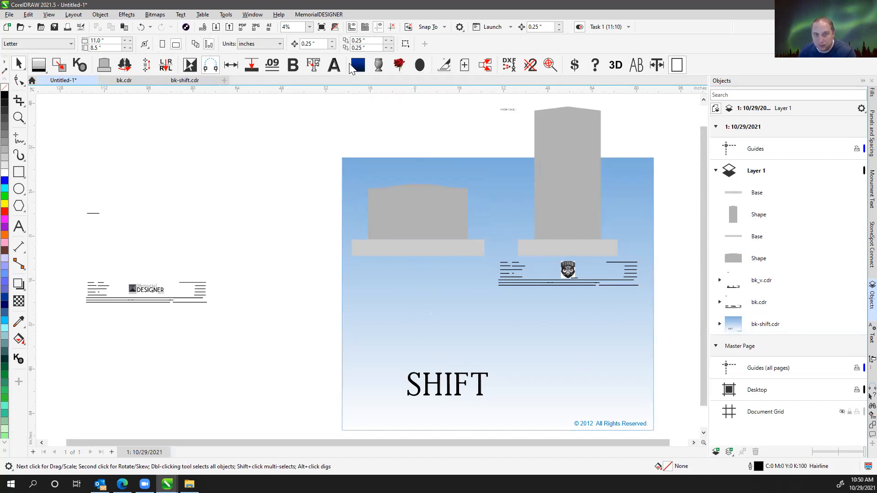
Step: Delete the blue gradient SHIFT background from behind the curved-top monument
{"action": "left_click", "coordinate": [375, 174]}
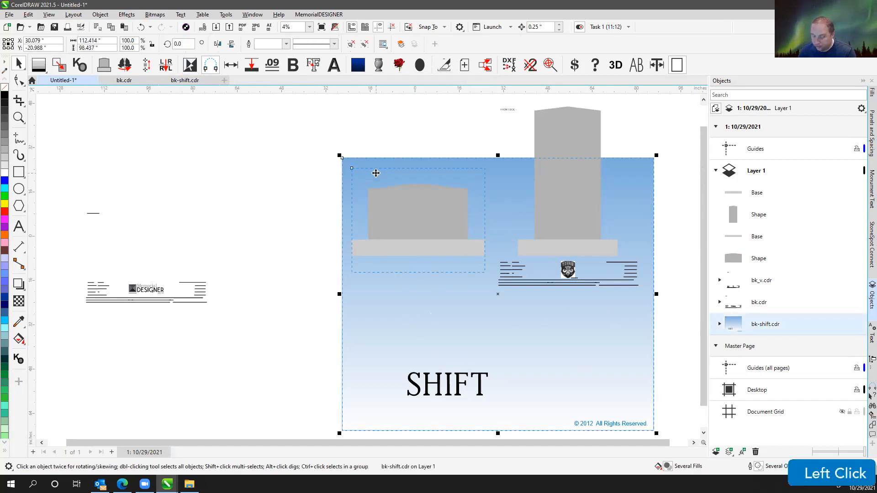
{"action": "key", "text": "Delete"}
{"action": "left_click", "coordinate": [327, 176]}
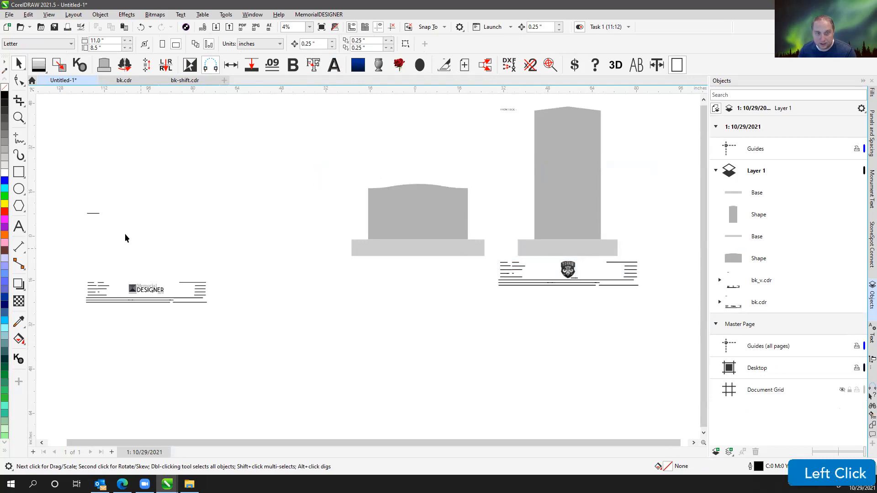
Step: Check the installed MemorialDESIGNER version and expiration date, close the information, and clear the selection
{"action": "left_click_drag", "start_coordinate": [62, 178], "coordinate": [248, 361]}
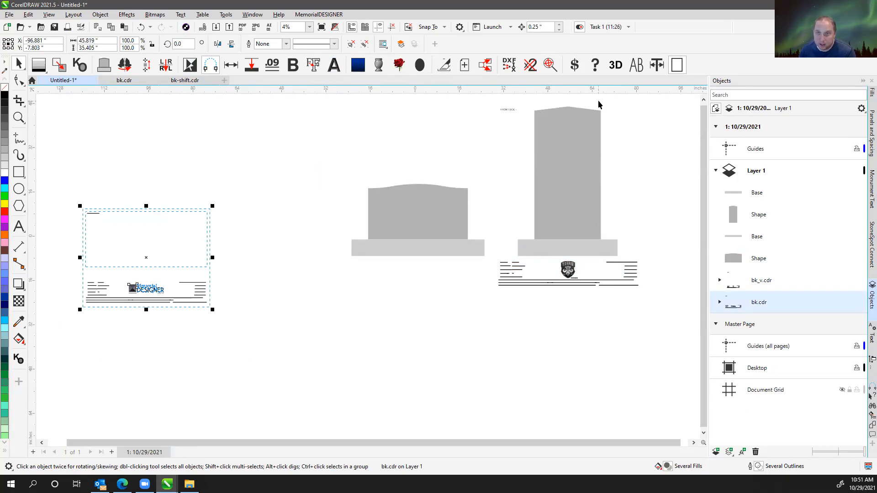
{"action": "left_click", "coordinate": [595, 65]}
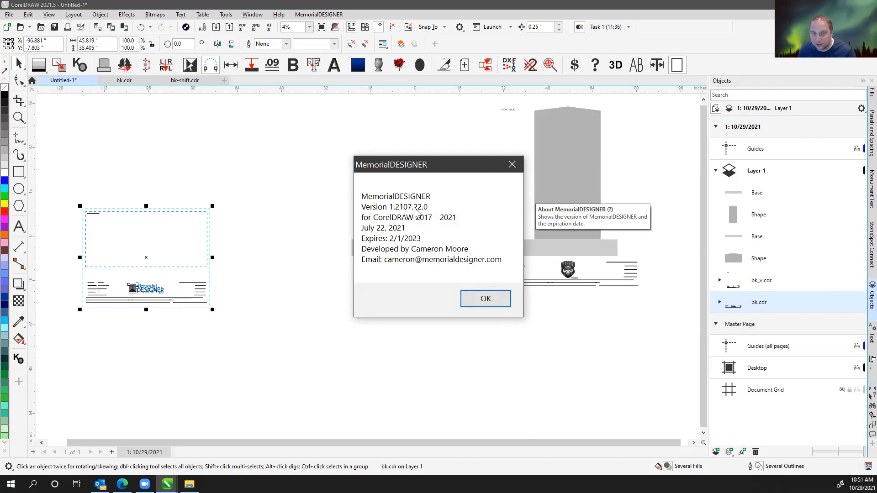
{"action": "left_click", "coordinate": [405, 166]}
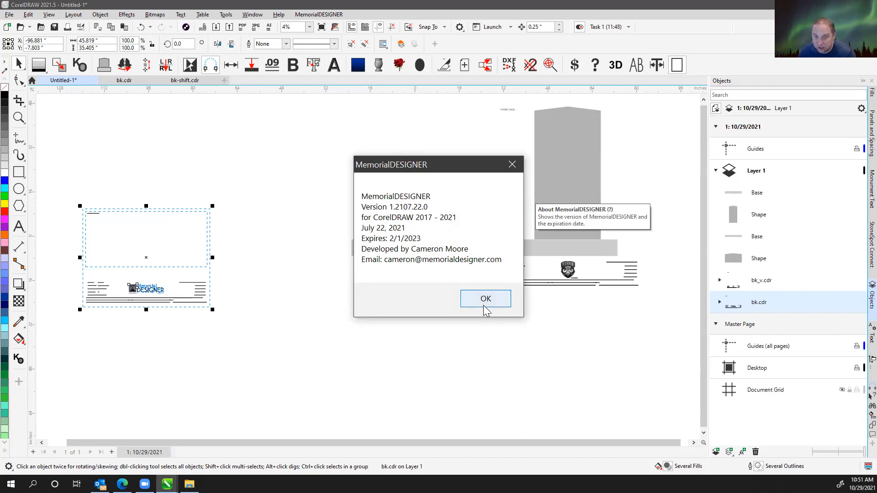
{"action": "left_click", "coordinate": [456, 165]}
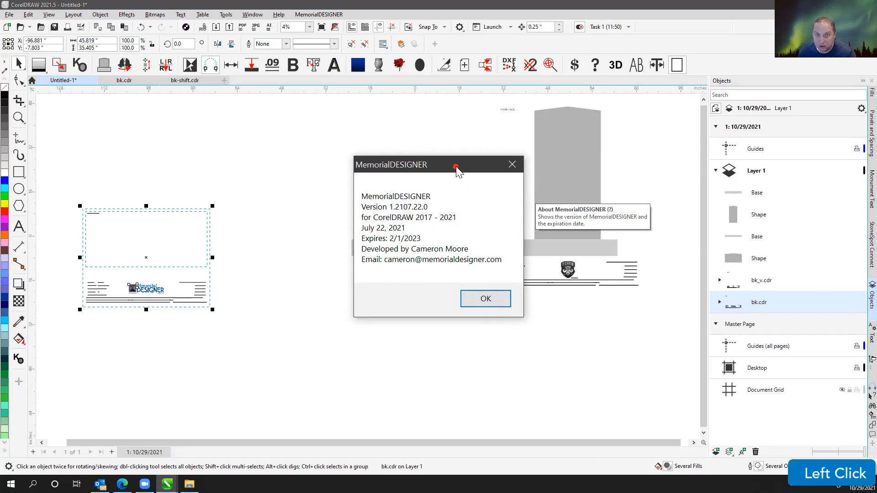
{"action": "left_click", "coordinate": [487, 300]}
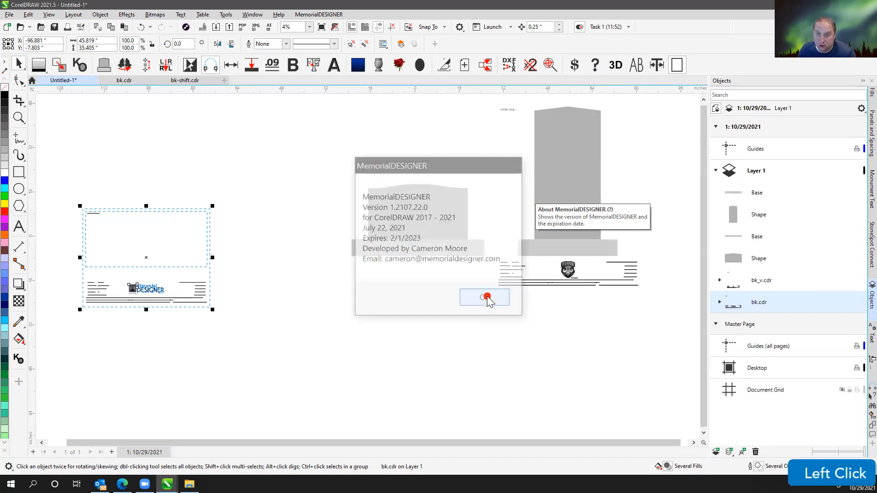
{"action": "left_click", "coordinate": [523, 202]}
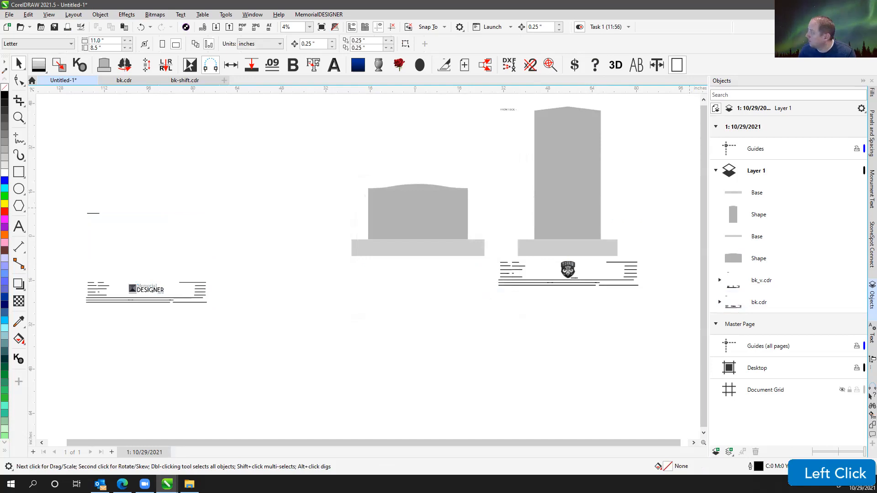
{"action": "scroll", "coordinate": [369, 265], "scroll_direction": "up", "scroll_amount": 1}
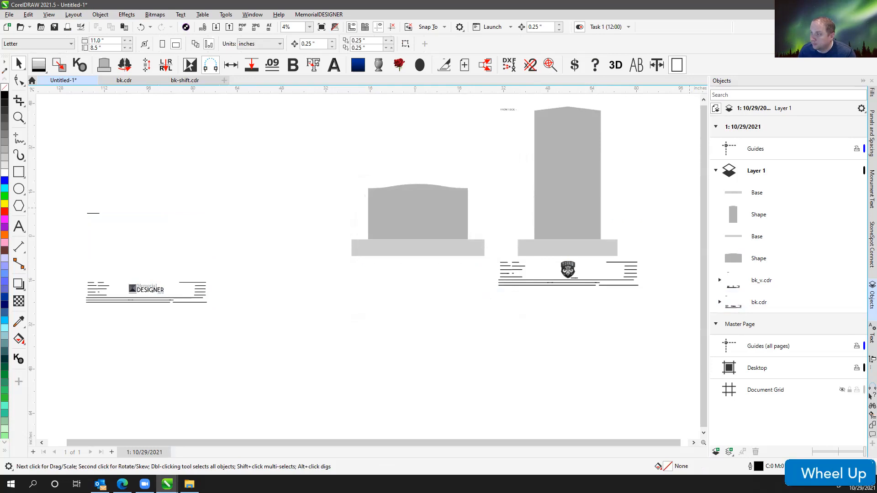
{"action": "scroll", "coordinate": [369, 265], "scroll_direction": "down", "scroll_amount": 1}
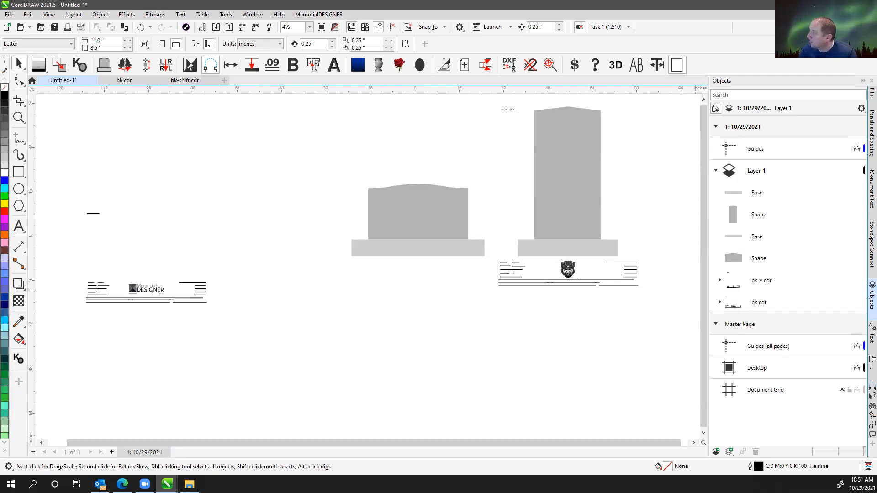
{"action": "left_click", "coordinate": [100, 484]}
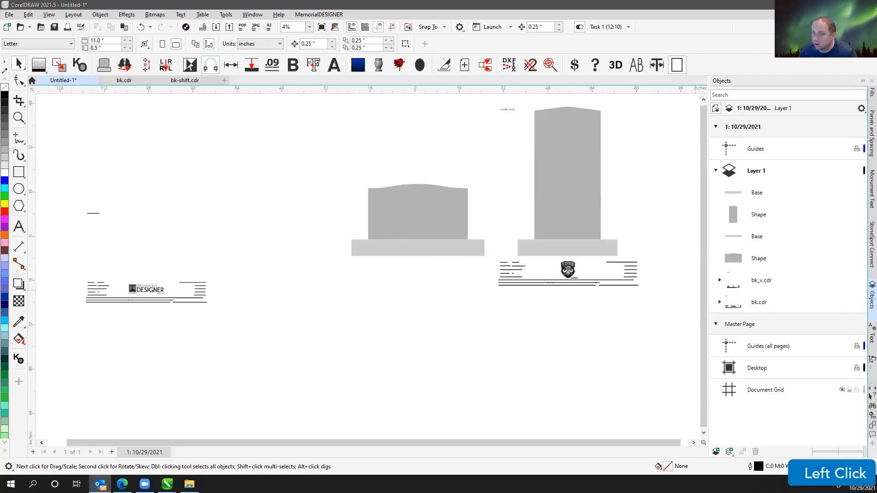
{"action": "left_click", "coordinate": [350, 316]}
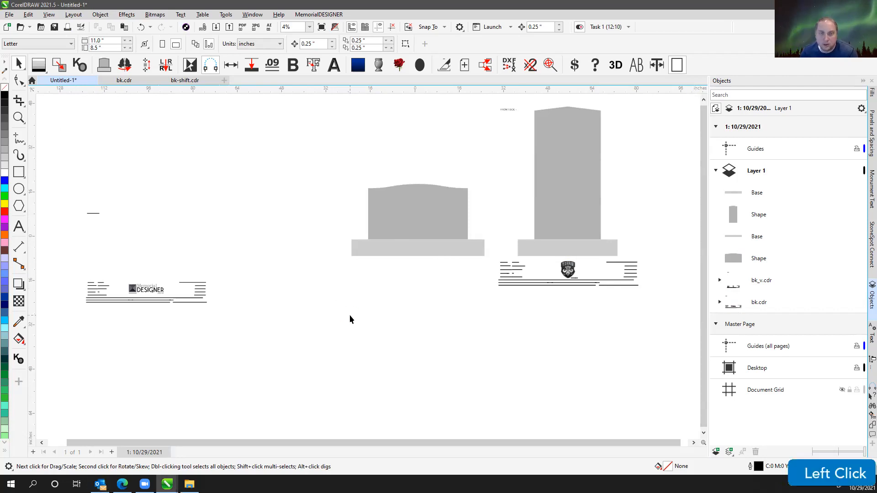
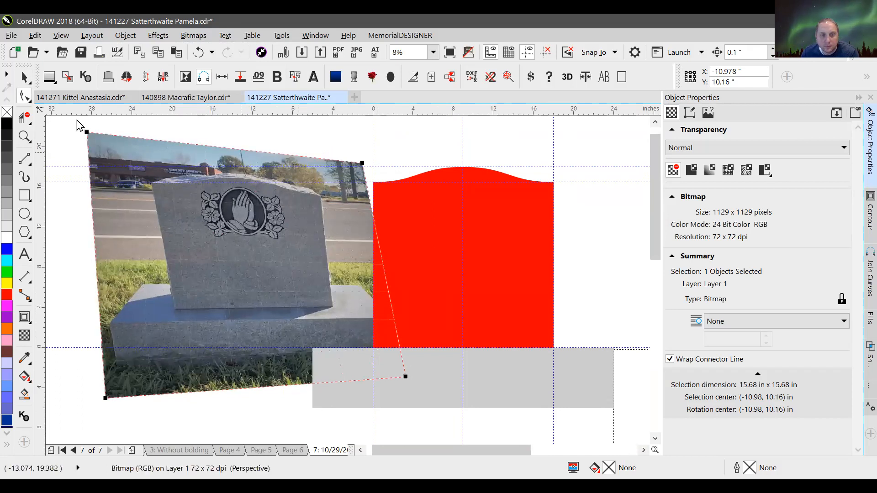
Step: Move the perspective-adjusted monument photo behind the red monument shape, to about X 8.43, Y 7.58 inches
{"action": "left_click", "coordinate": [25, 77]}
{"action": "left_click_drag", "start_coordinate": [153, 144], "coordinate": [420, 215]}
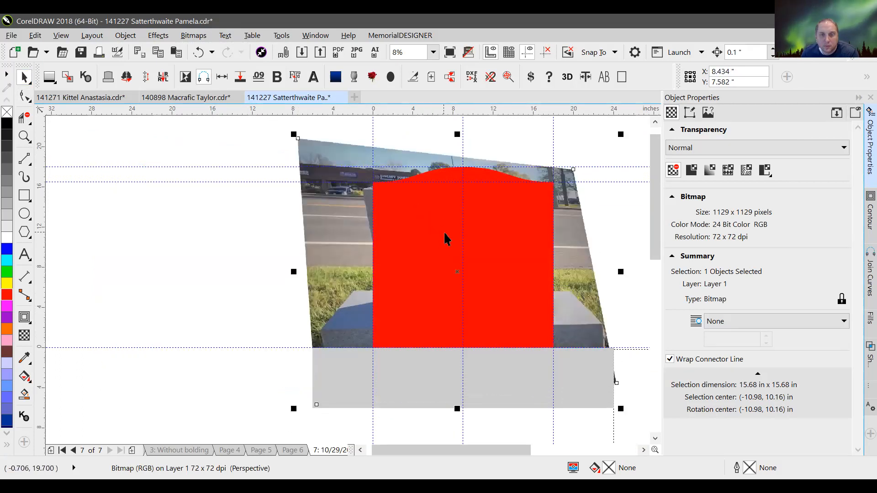
Step: Apply a uniform transparency of 50 to the red monument shape
{"action": "left_click", "coordinate": [414, 230]}
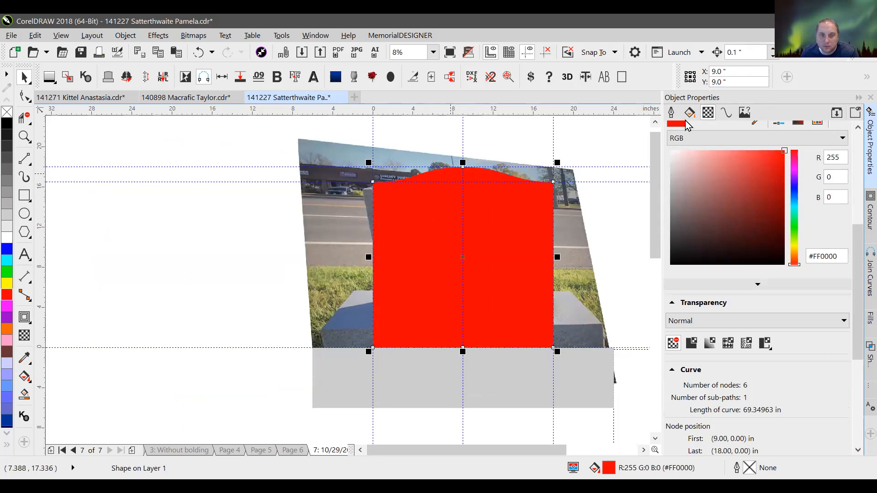
{"action": "scroll", "coordinate": [858, 267], "scroll_direction": "up", "scroll_amount": 5}
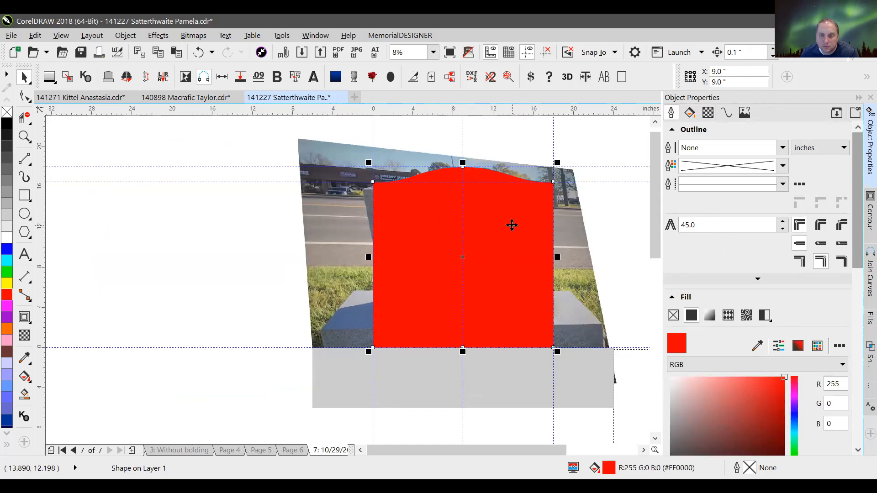
{"action": "scroll", "coordinate": [697, 140], "scroll_direction": "down", "scroll_amount": 4}
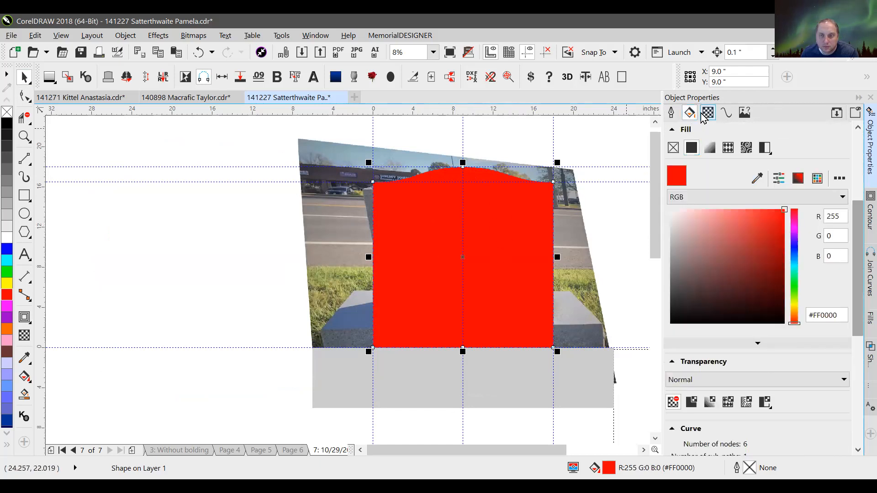
{"action": "scroll", "coordinate": [701, 158], "scroll_direction": "down", "scroll_amount": 5}
{"action": "left_click", "coordinate": [691, 170]}
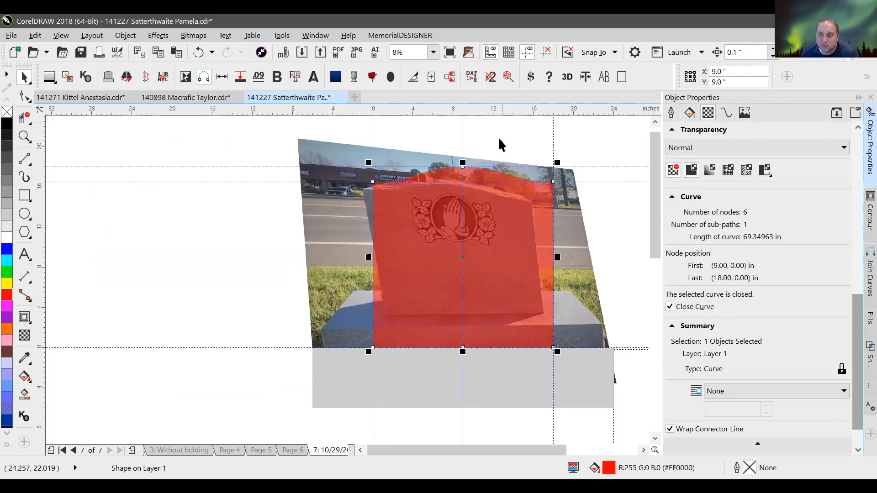
Step: Shift the perspective-adjusted photo slightly right behind the transparent red shape, to about X 9.98, Y 7.54 inches
{"action": "left_click", "coordinate": [339, 252]}
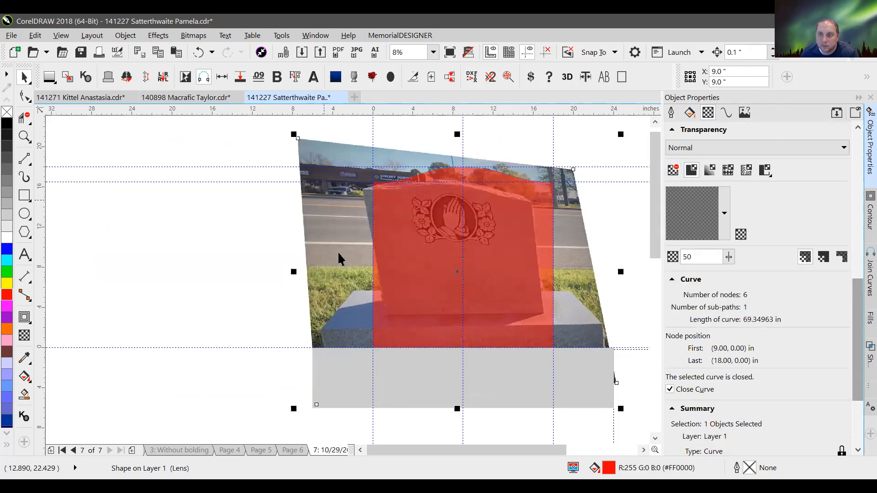
{"action": "left_click_drag", "start_coordinate": [306, 172], "coordinate": [322, 174]}
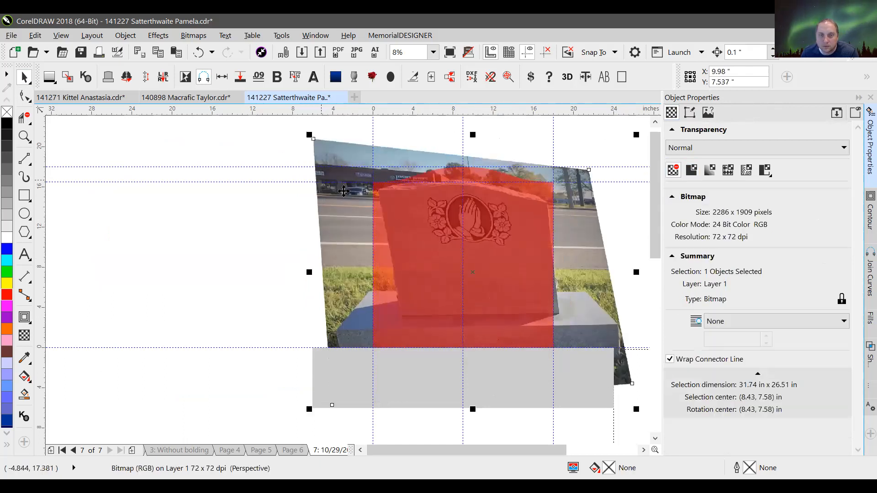
{"action": "scroll", "coordinate": [349, 280], "scroll_direction": "up", "scroll_amount": 1}
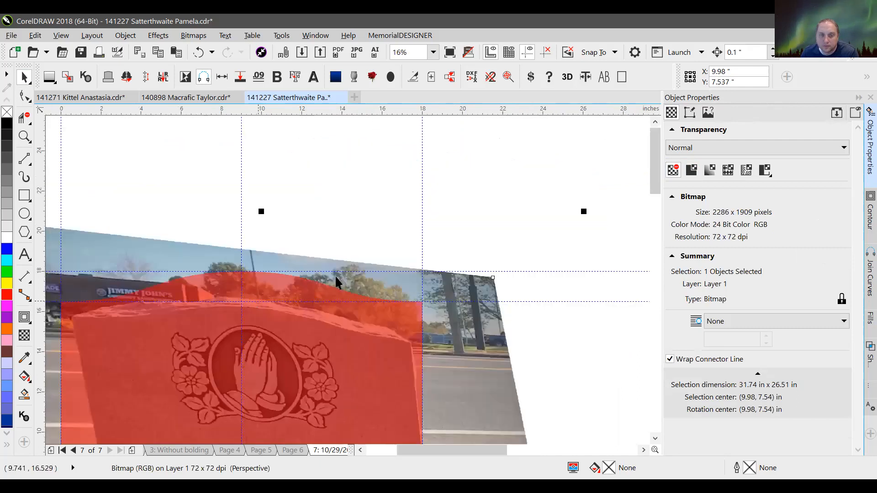
Step: Select the monument photo together with the red shape and set the shaping operation to Intersect
{"action": "left_click", "coordinate": [359, 237]}
{"action": "left_click", "coordinate": [323, 265]}
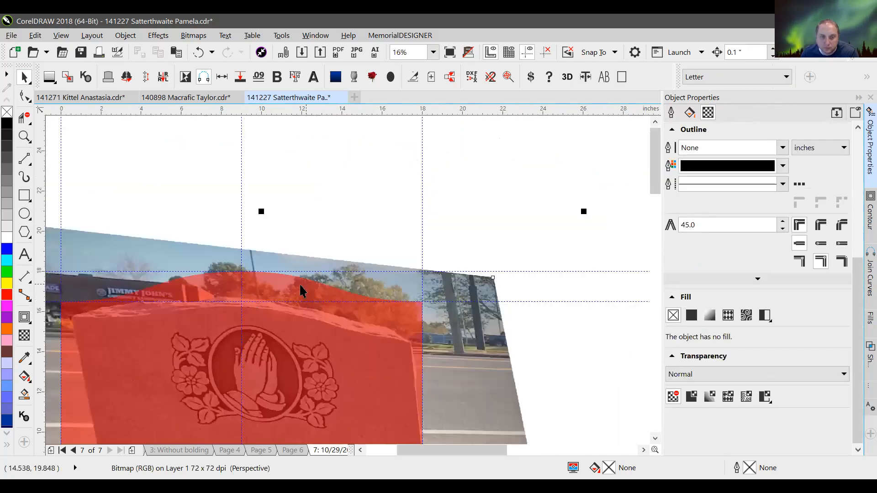
{"action": "left_click", "coordinate": [290, 282], "text": "shift"}
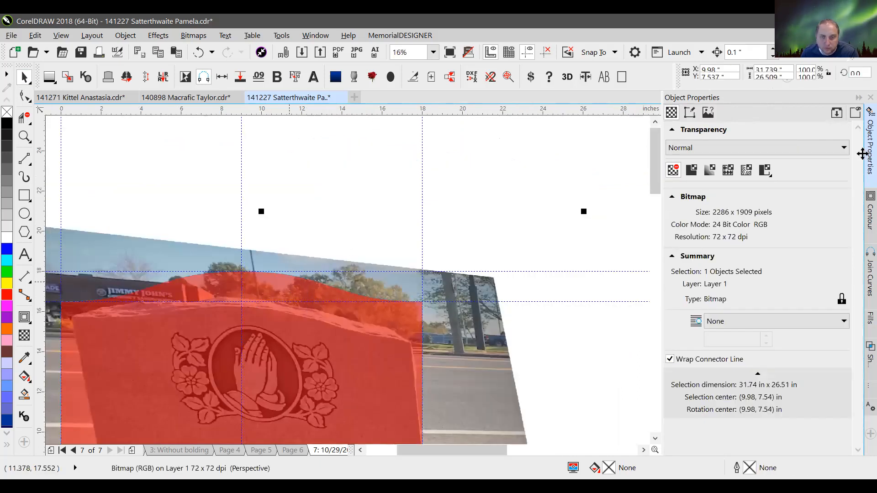
{"action": "left_click", "coordinate": [866, 355]}
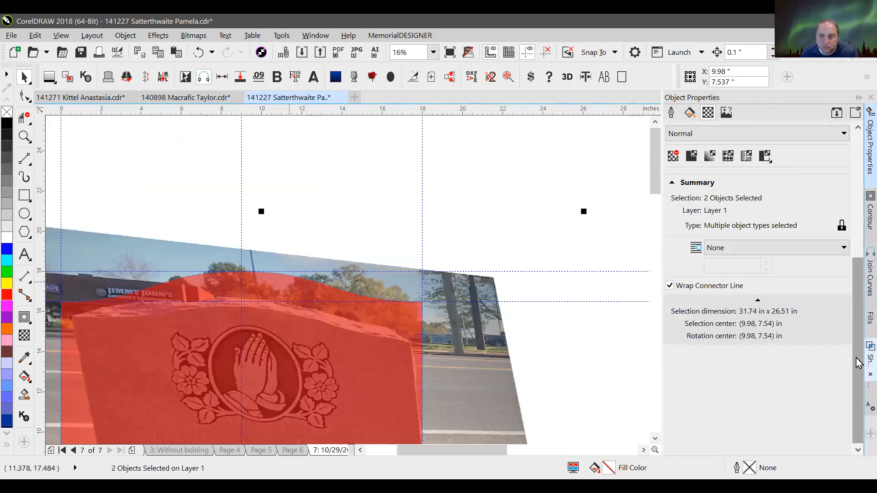
{"action": "left_click", "coordinate": [755, 117]}
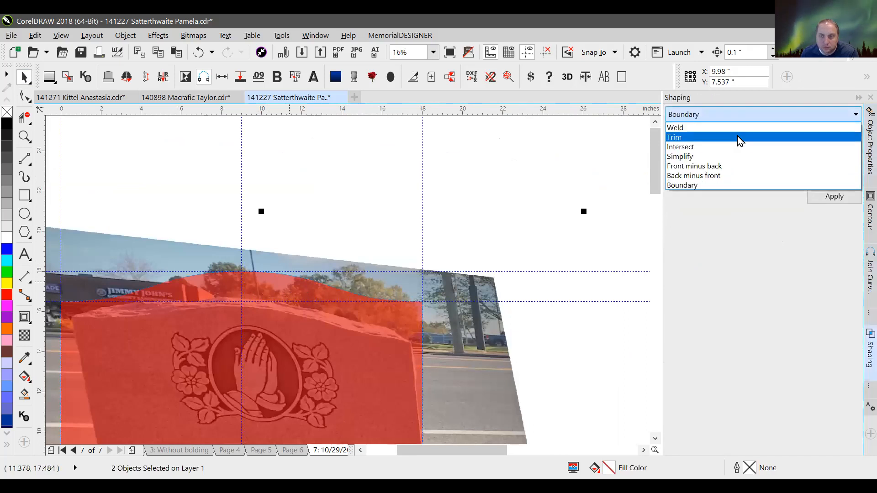
{"action": "left_click", "coordinate": [735, 146]}
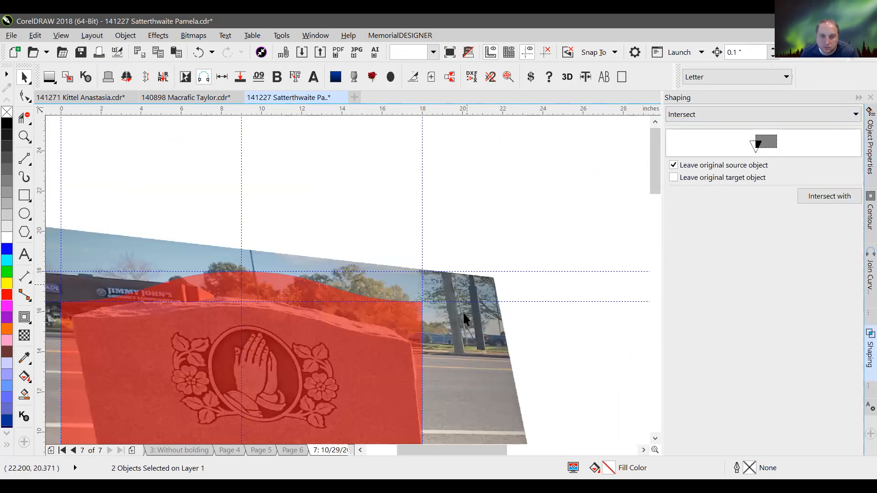
Step: Intersect the transparent red monument shape with the perspective photo, keeping the original source object
{"action": "left_click", "coordinate": [831, 197]}
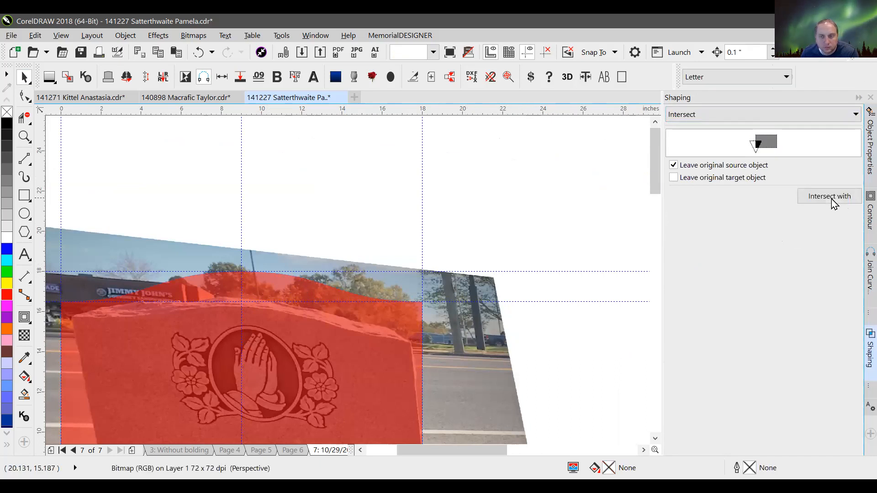
{"action": "left_click", "coordinate": [370, 373]}
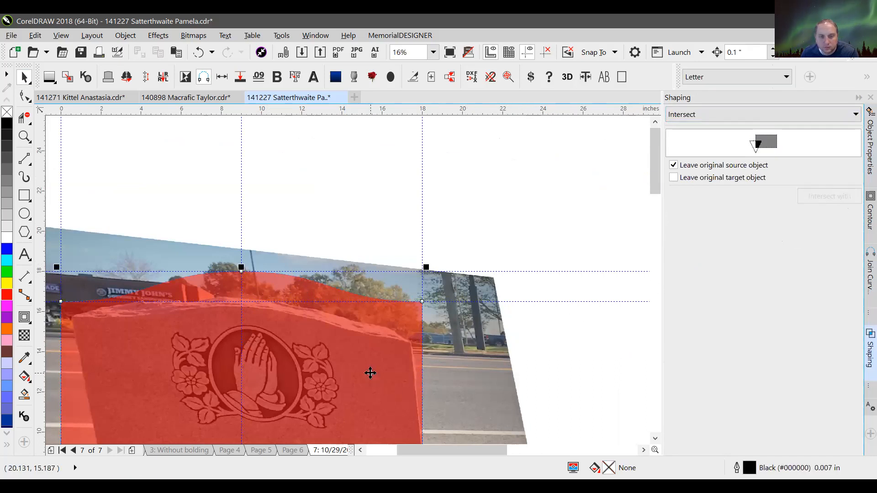
{"action": "scroll", "coordinate": [239, 248], "scroll_direction": "down", "scroll_amount": 1}
{"action": "scroll", "coordinate": [251, 291], "scroll_direction": "up", "scroll_amount": 1}
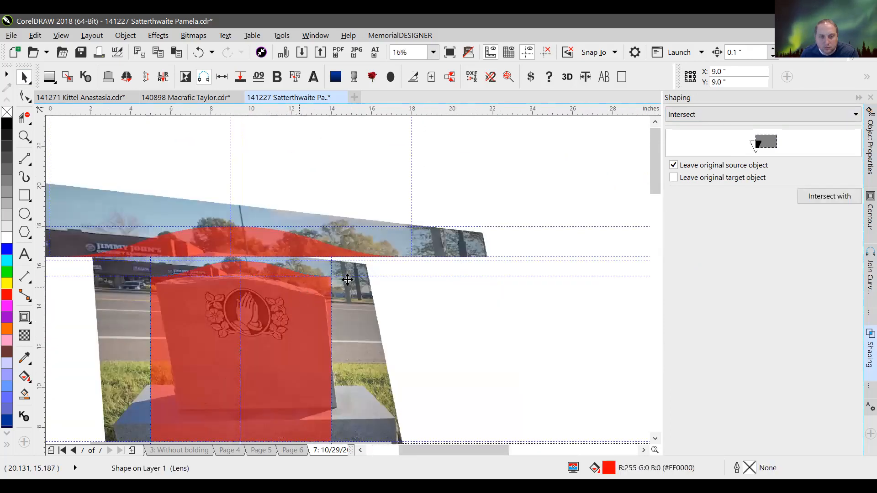
{"action": "left_click", "coordinate": [824, 193]}
{"action": "left_click", "coordinate": [471, 238]}
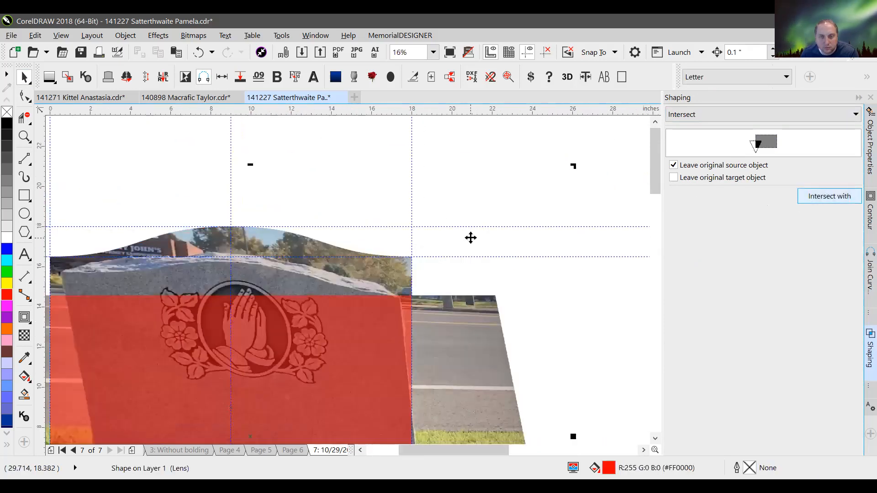
Step: Examine how the intersected monument photo fits the drawn shape's outline above the base
{"action": "scroll", "coordinate": [338, 333], "scroll_direction": "down", "scroll_amount": 1}
{"action": "scroll", "coordinate": [309, 322], "scroll_direction": "down", "scroll_amount": 1}
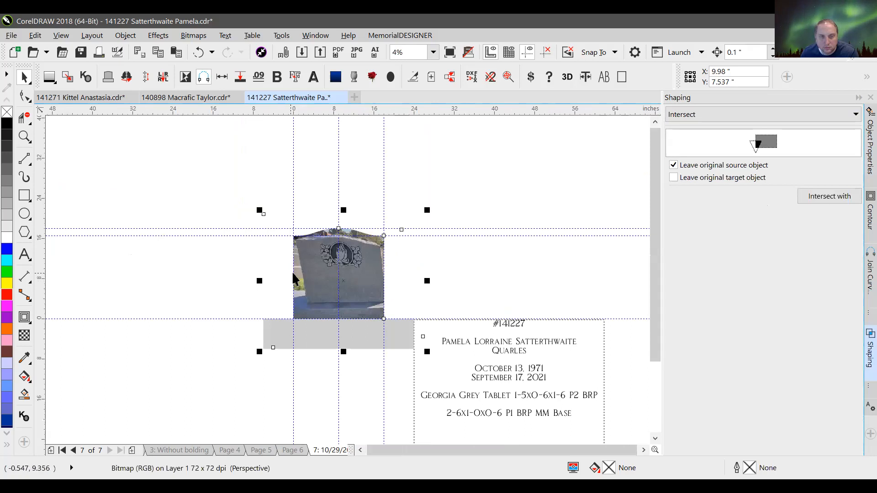
{"action": "scroll", "coordinate": [347, 281], "scroll_direction": "up", "scroll_amount": 2}
{"action": "scroll", "coordinate": [347, 280], "scroll_direction": "down", "scroll_amount": 1}
{"action": "left_click", "coordinate": [391, 186]}
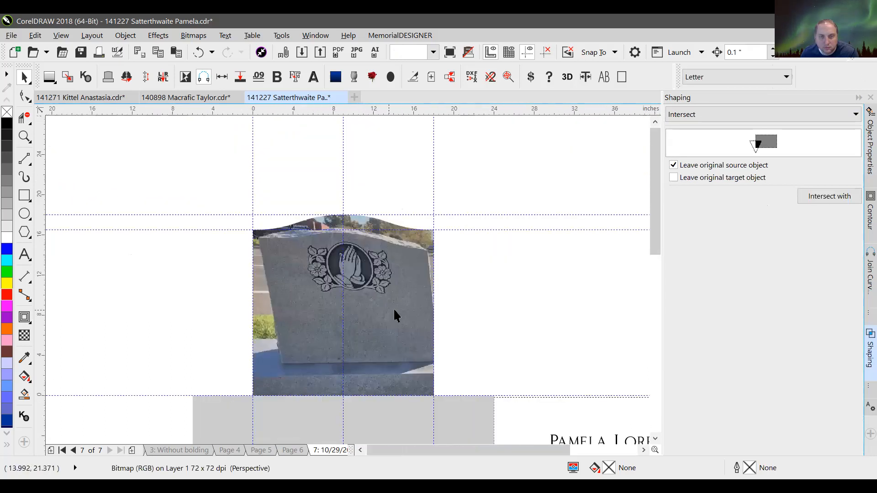
{"action": "left_click", "coordinate": [371, 283]}
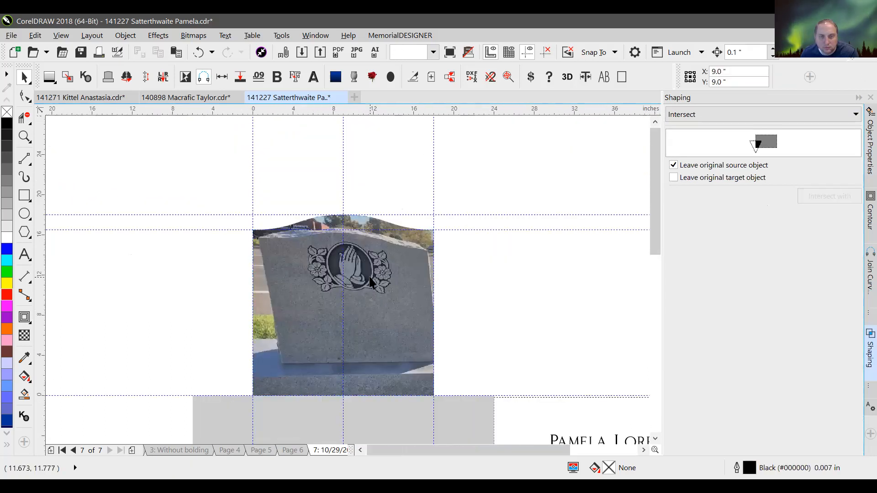
{"action": "scroll", "coordinate": [453, 310], "scroll_direction": "down", "scroll_amount": 1}
{"action": "scroll", "coordinate": [348, 270], "scroll_direction": "up", "scroll_amount": 1}
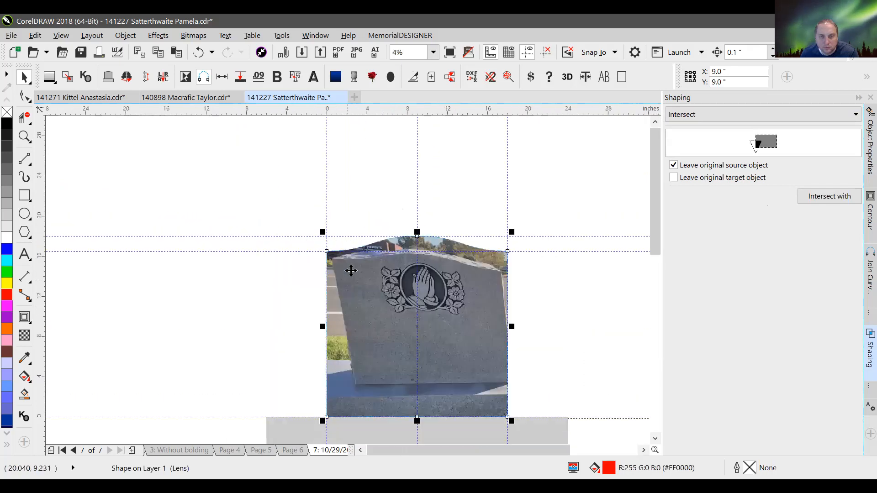
Step: Display the page in wireframe and hide the guidelines around the intersected photo and monument shape
{"action": "left_click", "coordinate": [467, 247]}
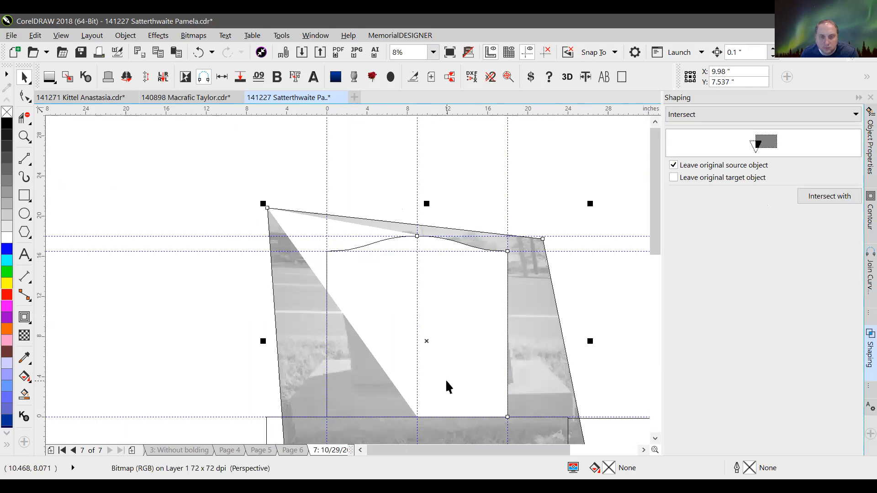
{"action": "scroll", "coordinate": [344, 280], "scroll_direction": "up", "scroll_amount": 1}
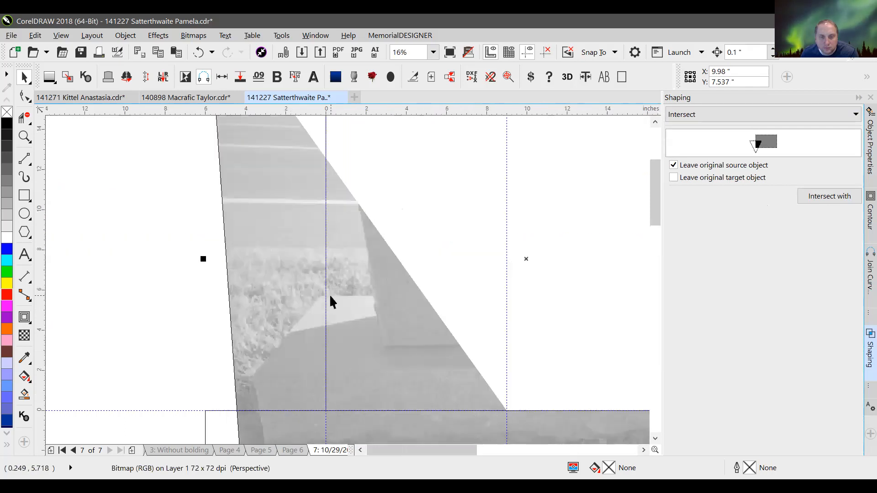
{"action": "left_click", "coordinate": [327, 295]}
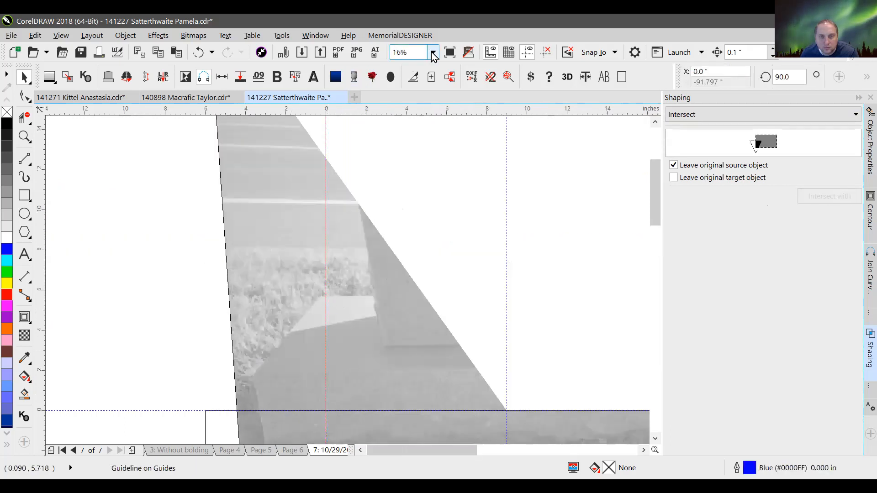
{"action": "left_click", "coordinate": [546, 53]}
{"action": "key", "text": "F3"}
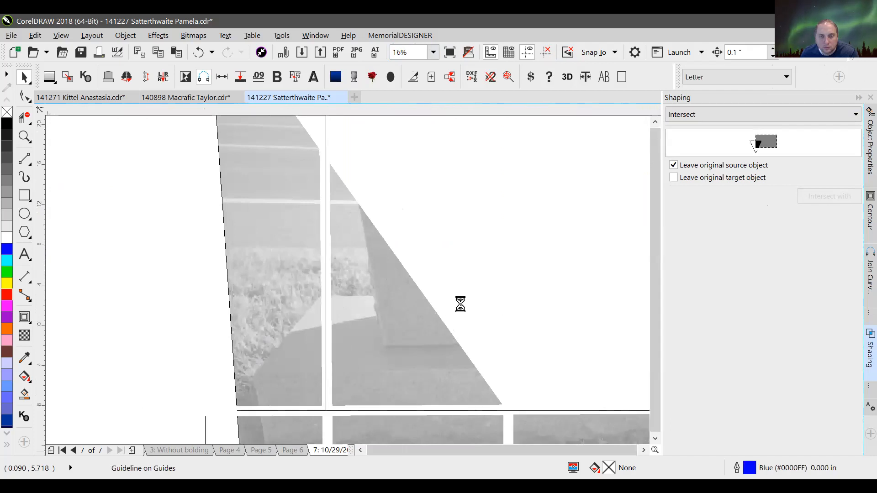
{"action": "left_click", "coordinate": [447, 161]}
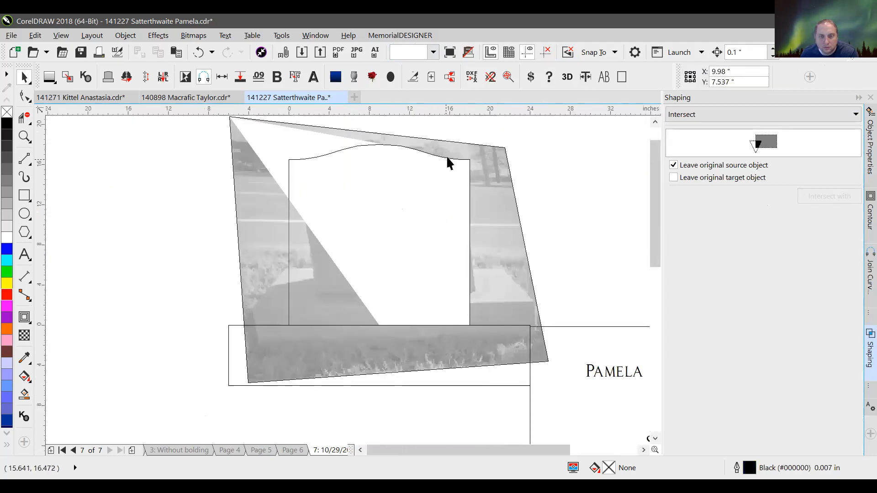
{"action": "key", "text": "Escape"}
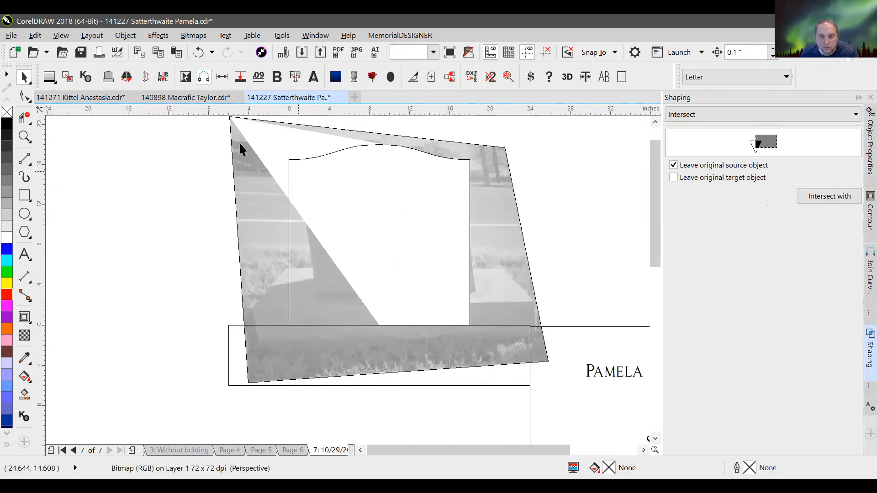
Step: Inspect the upper-left corner and outline of the intersected photo in wireframe
{"action": "scroll", "coordinate": [239, 142], "scroll_direction": "up", "scroll_amount": 1}
{"action": "scroll", "coordinate": [327, 238], "scroll_direction": "up", "scroll_amount": 2}
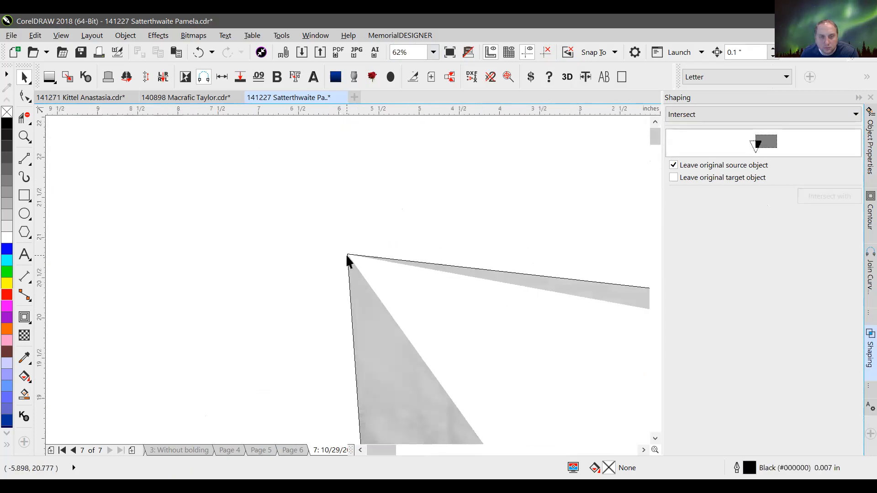
{"action": "left_click", "coordinate": [347, 258]}
{"action": "scroll", "coordinate": [348, 281], "scroll_direction": "up", "scroll_amount": 3}
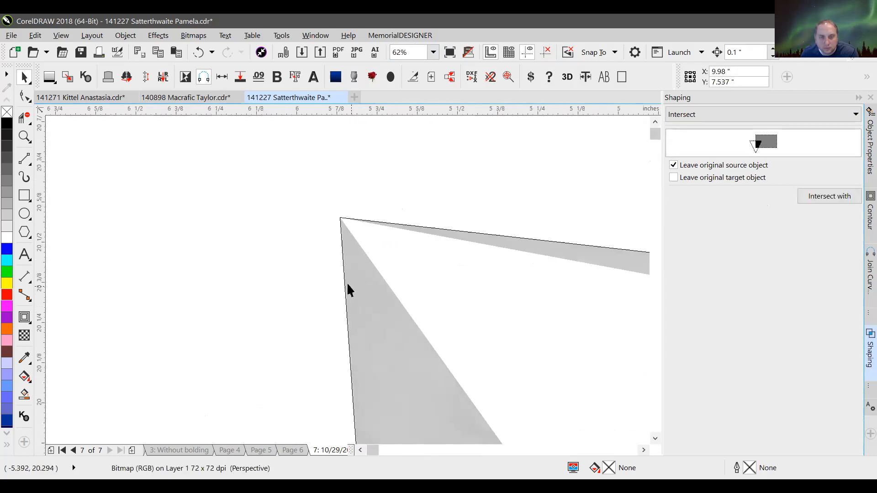
{"action": "scroll", "coordinate": [347, 281], "scroll_direction": "down", "scroll_amount": 5}
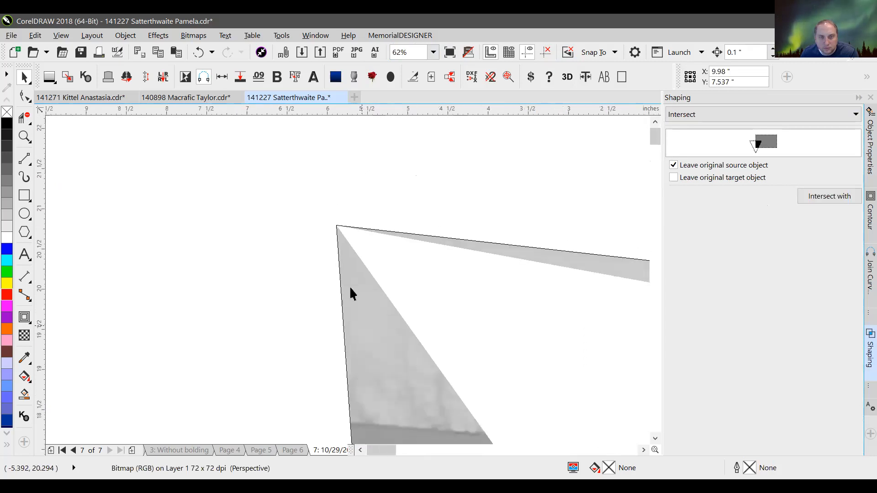
{"action": "scroll", "coordinate": [352, 285], "scroll_direction": "down", "scroll_amount": 1}
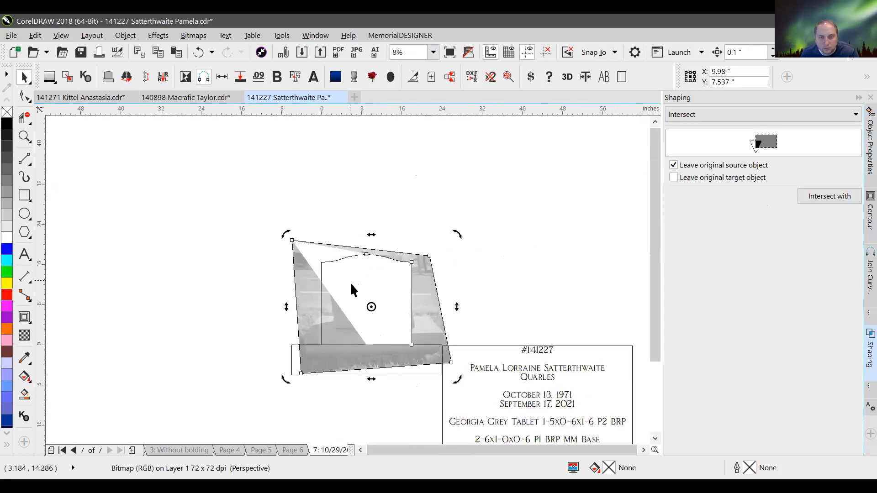
{"action": "scroll", "coordinate": [350, 282], "scroll_direction": "up", "scroll_amount": 1}
{"action": "left_click", "coordinate": [418, 159]}
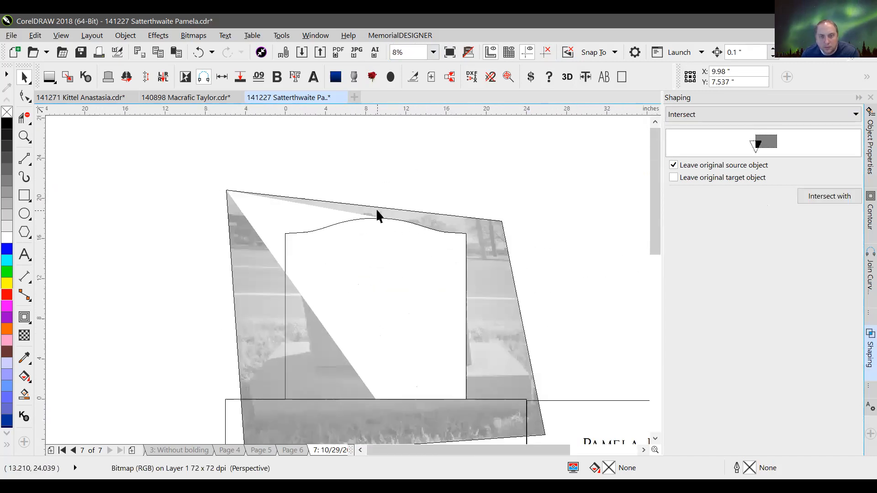
Step: Pull the objects apart, moving the intersected photo to X 23.48, Y 16.66 and the monument shape to X -15.36, Y 17.45 inches
{"action": "left_click", "coordinate": [386, 217]}
{"action": "left_click", "coordinate": [388, 219]}
{"action": "left_click_drag", "start_coordinate": [387, 219], "coordinate": [524, 126]}
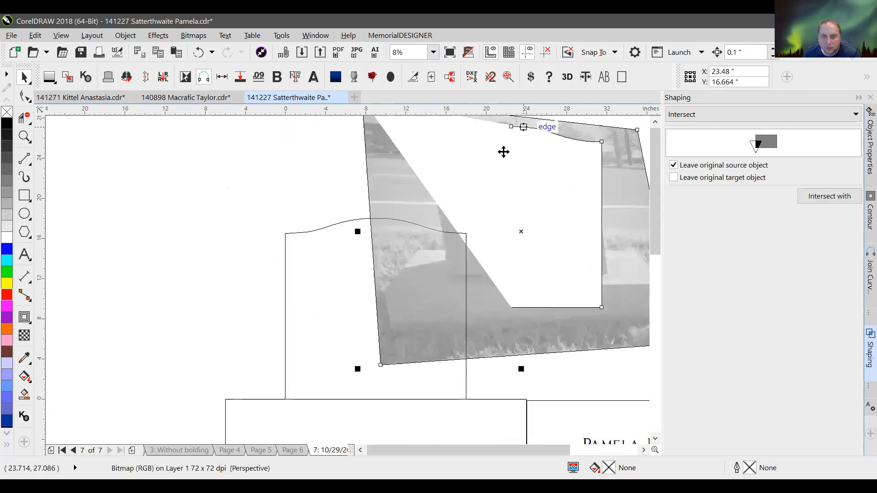
{"action": "left_click", "coordinate": [331, 228]}
{"action": "left_click_drag", "start_coordinate": [330, 229], "coordinate": [110, 158]}
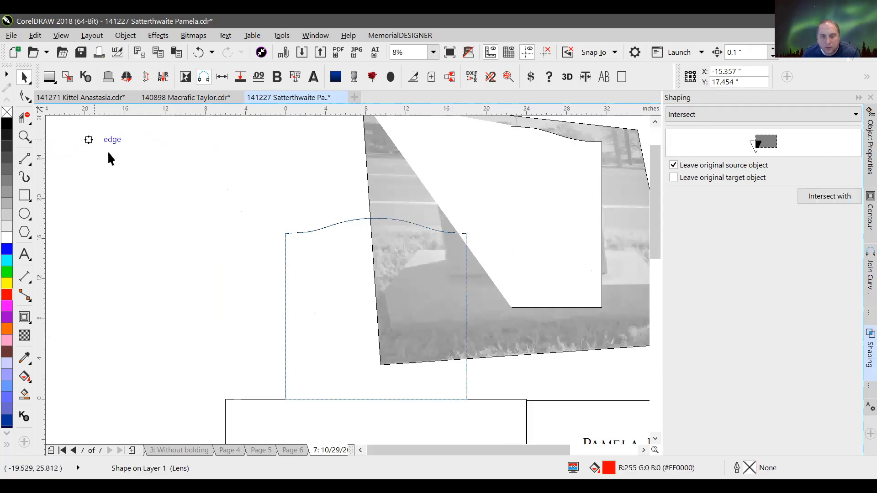
Step: Move the intersected photo over the base outline, to about X 10.51, Y 9.93 inches
{"action": "left_click", "coordinate": [602, 166]}
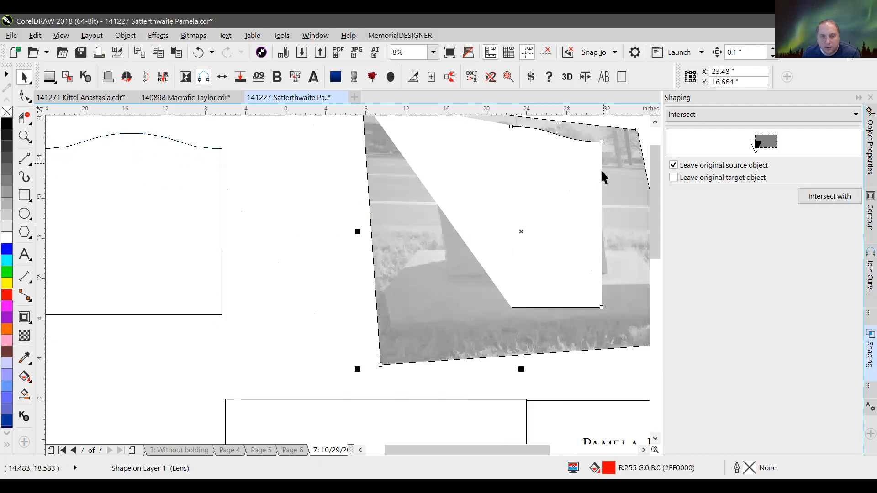
{"action": "left_click_drag", "start_coordinate": [601, 174], "coordinate": [471, 243]}
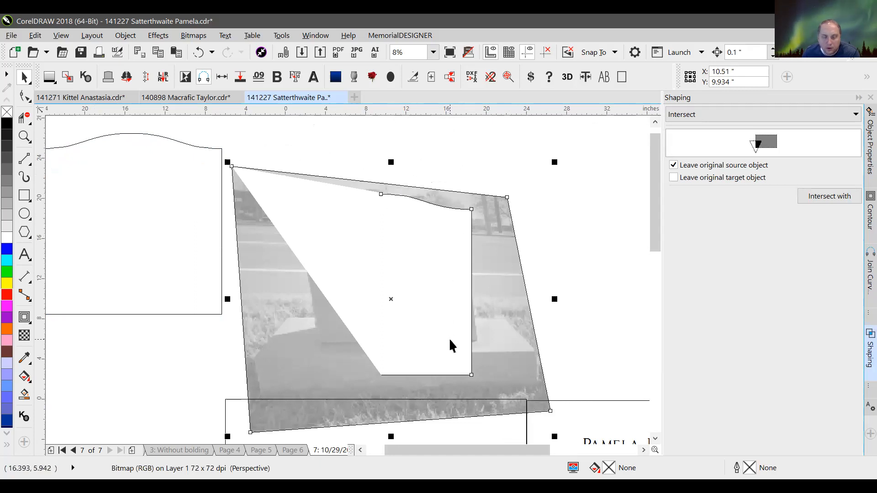
Step: Try to reshape the perspective-adjusted photo by moving its upper-right corner node, first inward and then outward
{"action": "scroll", "coordinate": [371, 206], "scroll_direction": "down", "scroll_amount": 1}
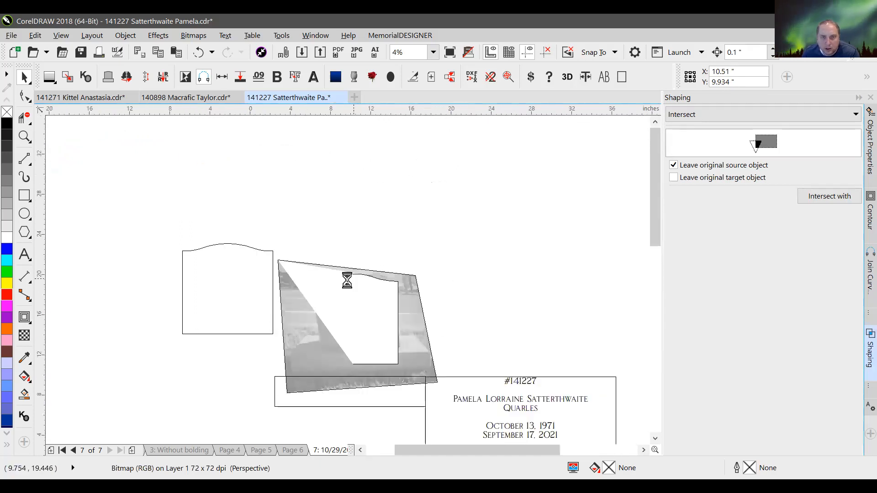
{"action": "scroll", "coordinate": [294, 263], "scroll_direction": "up", "scroll_amount": 1}
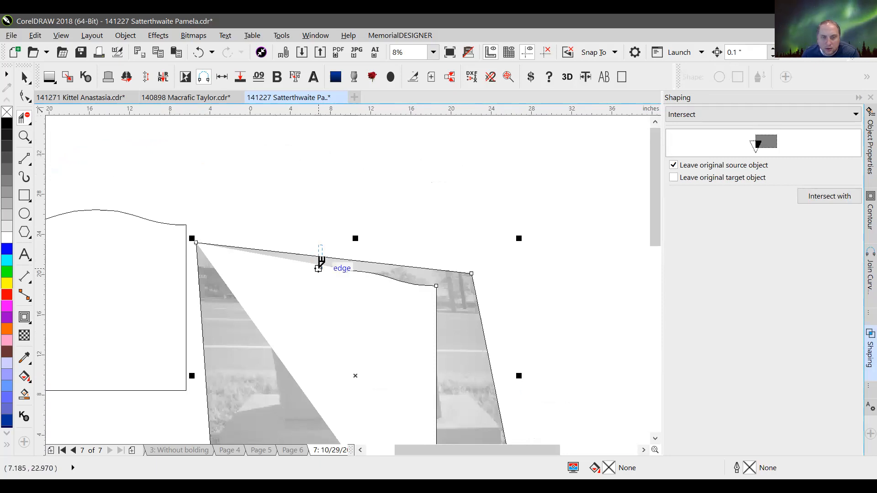
{"action": "mouse_move", "coordinate": [438, 262]}
{"action": "left_mouse_down"}
{"action": "mouse_move", "coordinate": [479, 272]}
{"action": "mouse_move", "coordinate": [438, 276]}
{"action": "left_mouse_up"}
{"action": "key", "text": "F10"}
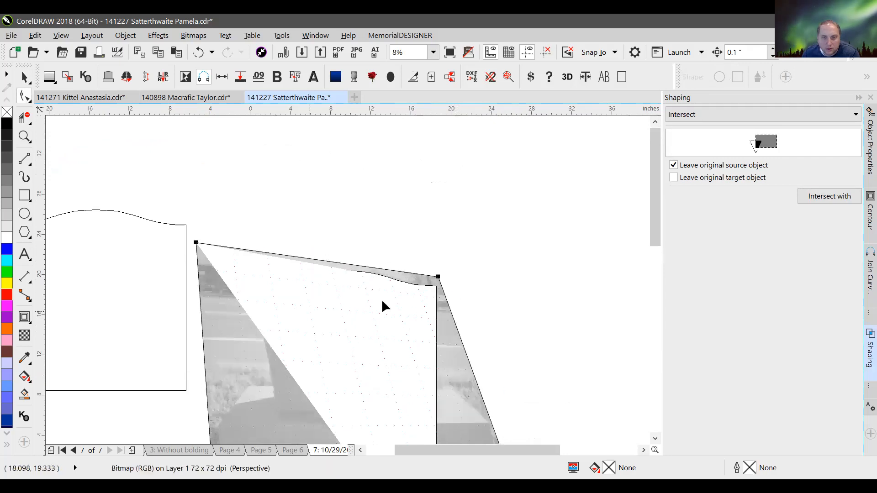
{"action": "left_click_drag", "start_coordinate": [437, 277], "coordinate": [529, 288]}
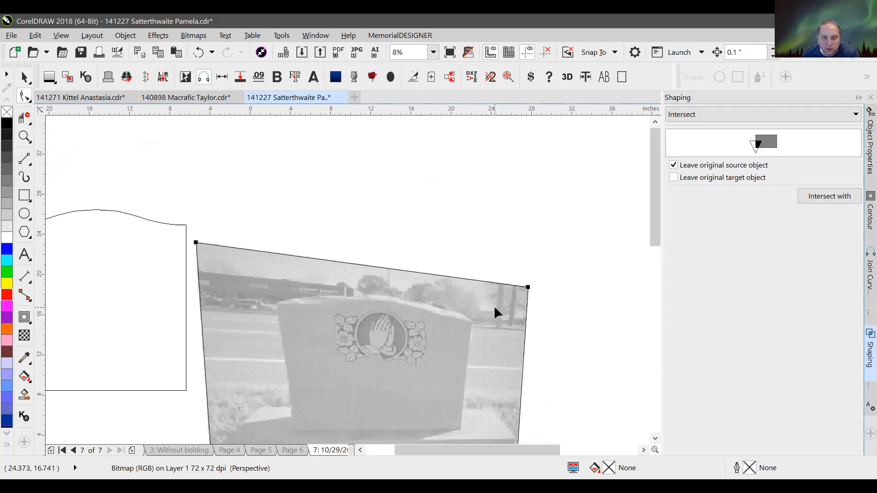
Step: Undo the corner node changes and the photo's last move, and return to the Pick tool
{"action": "key", "text": "ctrl+z"}
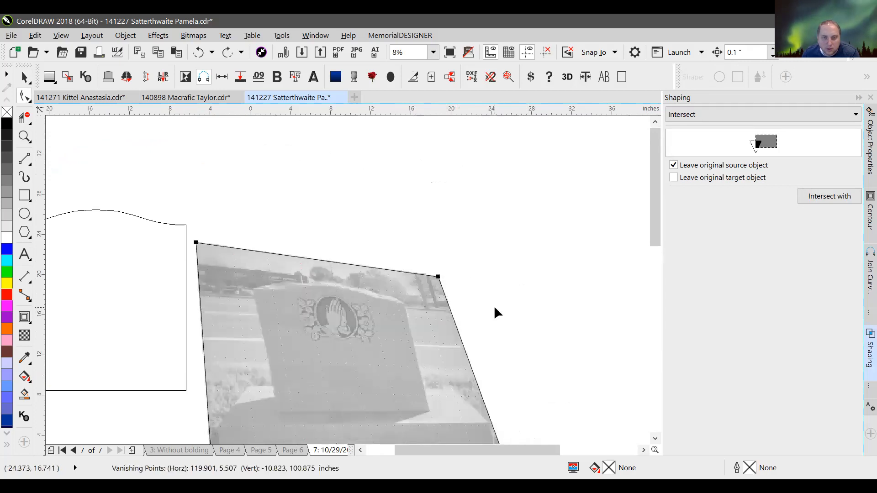
{"action": "key", "text": "ctrl+z"}
{"action": "key", "text": "ctrl+z"}
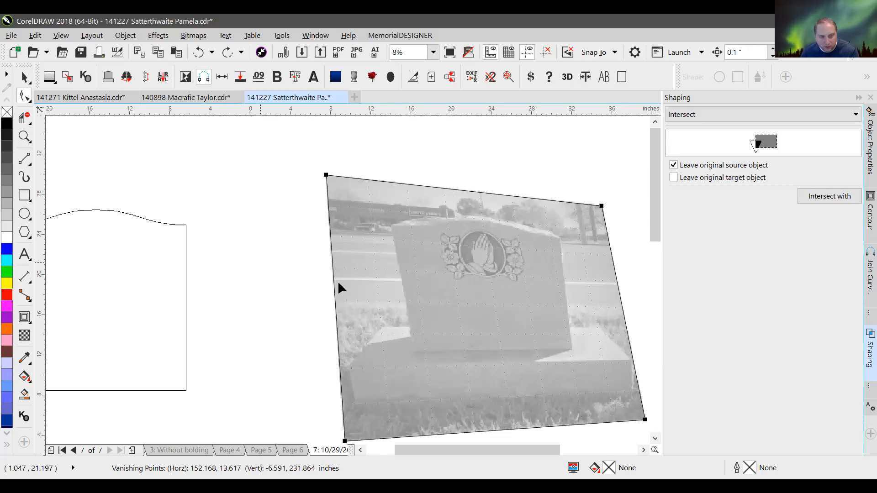
{"action": "left_click", "coordinate": [24, 77]}
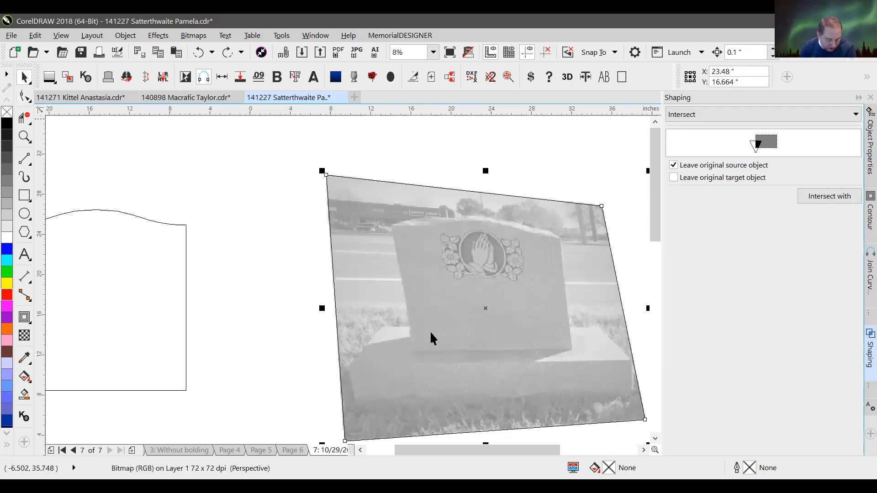
Step: Examine the outline and corners of the perspective-adjusted photo in wireframe, selected and deselected
{"action": "scroll", "coordinate": [343, 281], "scroll_direction": "down", "scroll_amount": 2}
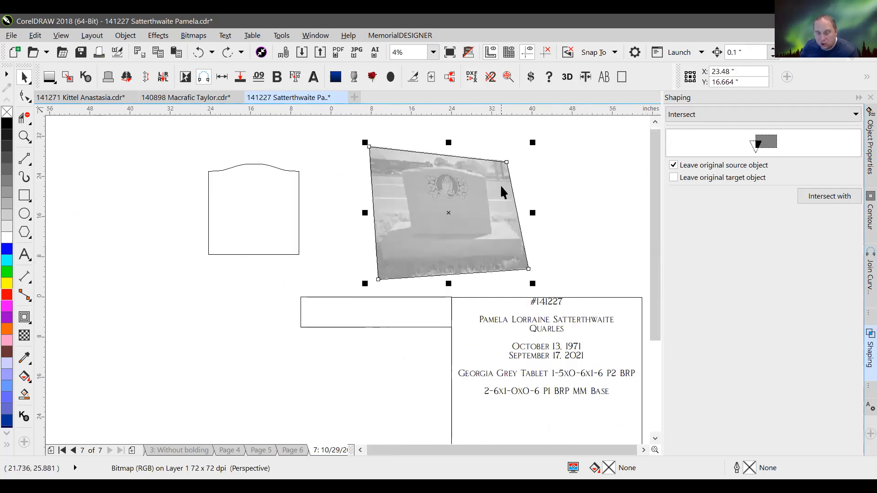
{"action": "scroll", "coordinate": [500, 191], "scroll_direction": "up", "scroll_amount": 2}
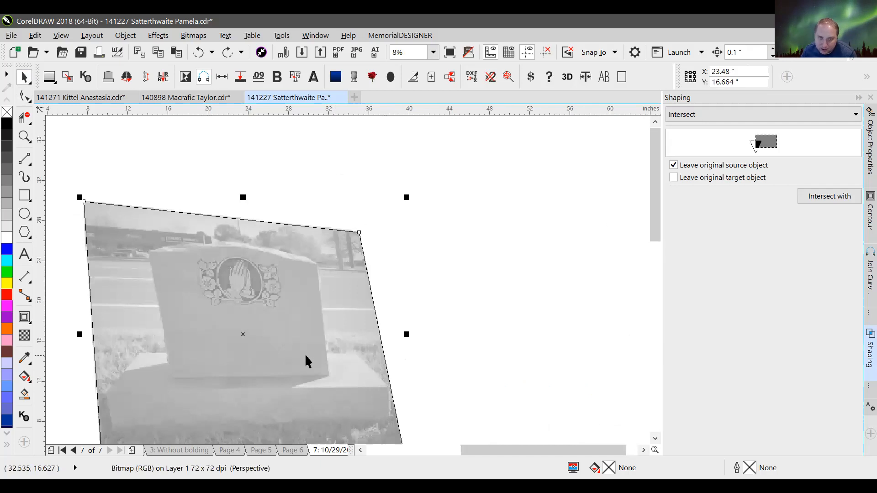
{"action": "scroll", "coordinate": [281, 266], "scroll_direction": "down", "scroll_amount": 1}
{"action": "scroll", "coordinate": [292, 304], "scroll_direction": "up", "scroll_amount": 1}
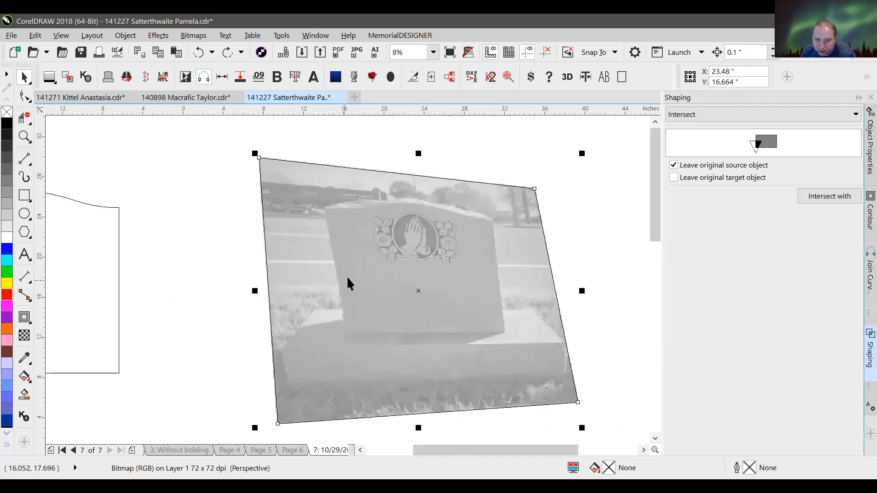
{"action": "left_click", "coordinate": [509, 166]}
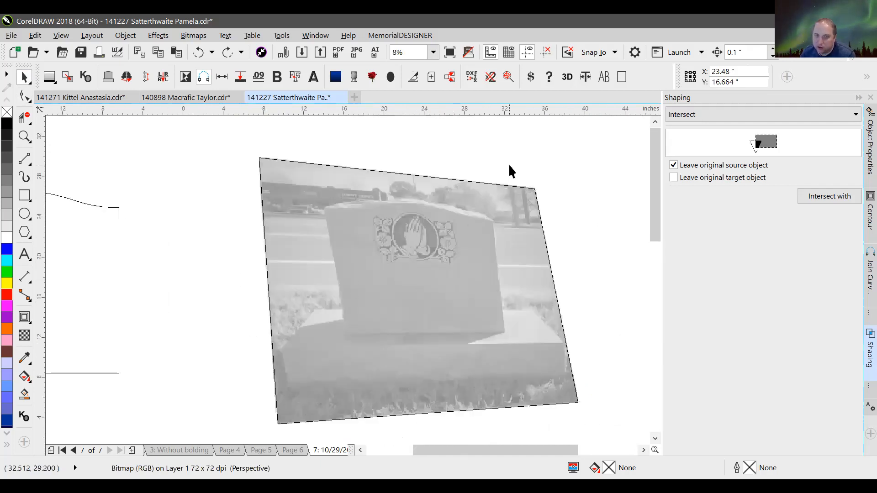
{"action": "left_click", "coordinate": [481, 185]}
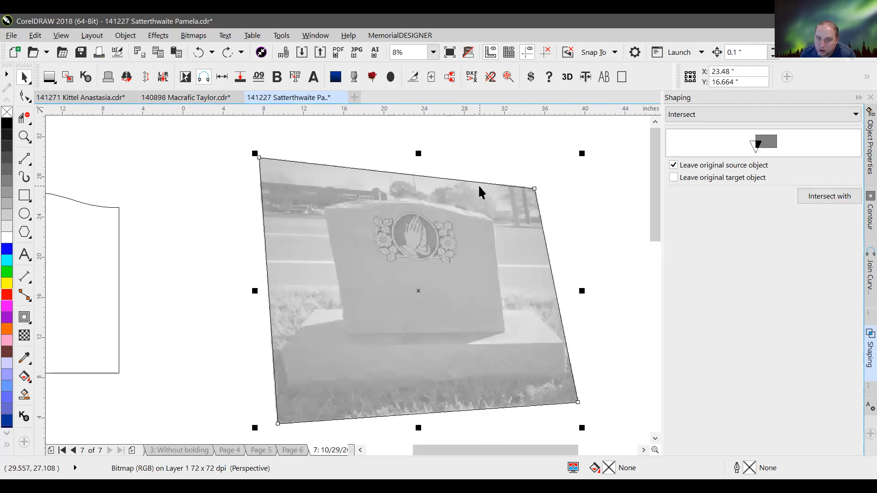
{"action": "left_click", "coordinate": [514, 174]}
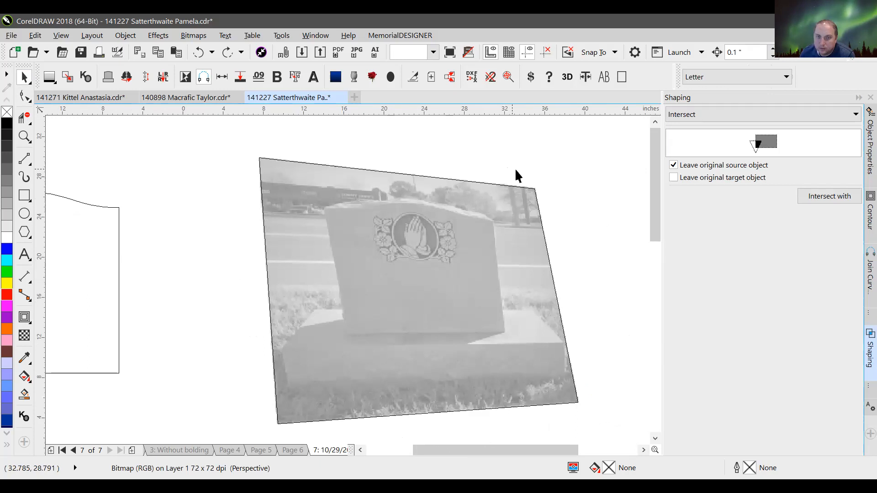
{"action": "left_click", "coordinate": [536, 193]}
{"action": "key", "text": "Escape"}
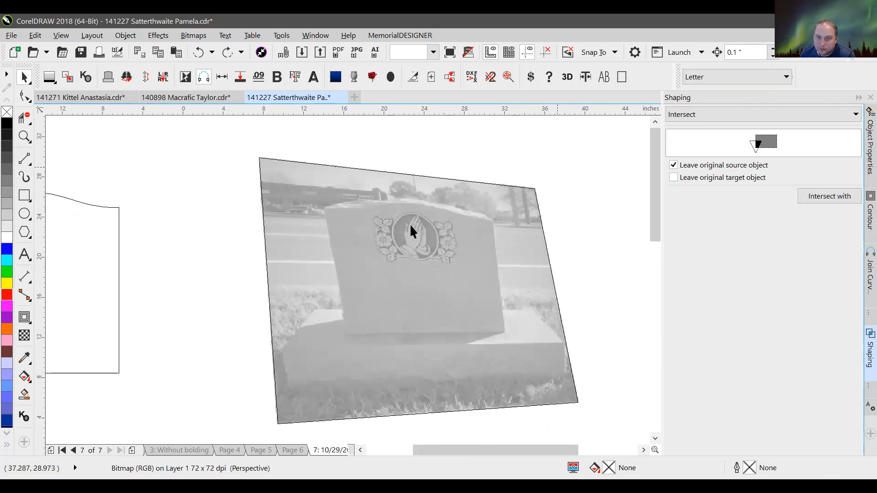
Step: Move the monument shape up beside the photo, to about X -7.5, Y 21.83 inches, and deselect it
{"action": "scroll", "coordinate": [316, 304], "scroll_direction": "down", "scroll_amount": 2}
{"action": "scroll", "coordinate": [315, 304], "scroll_direction": "down", "scroll_amount": 2}
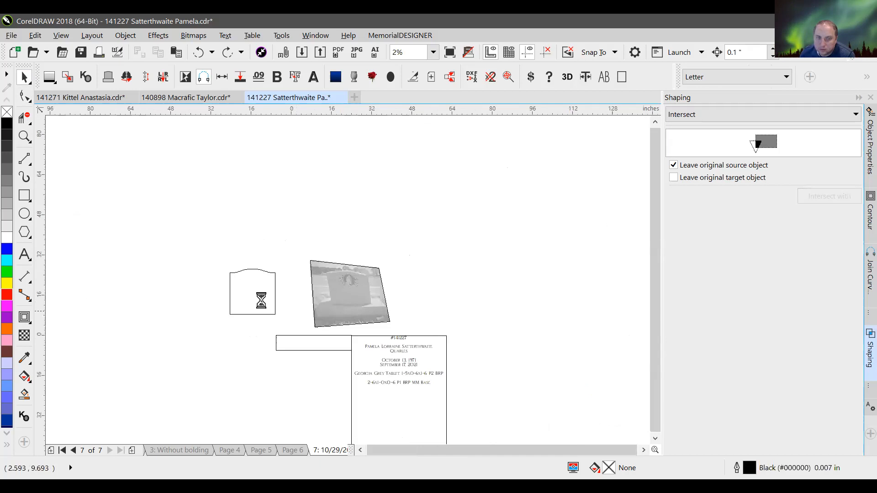
{"action": "scroll", "coordinate": [359, 264], "scroll_direction": "up", "scroll_amount": 2}
{"action": "left_click_drag", "start_coordinate": [364, 263], "coordinate": [439, 221]}
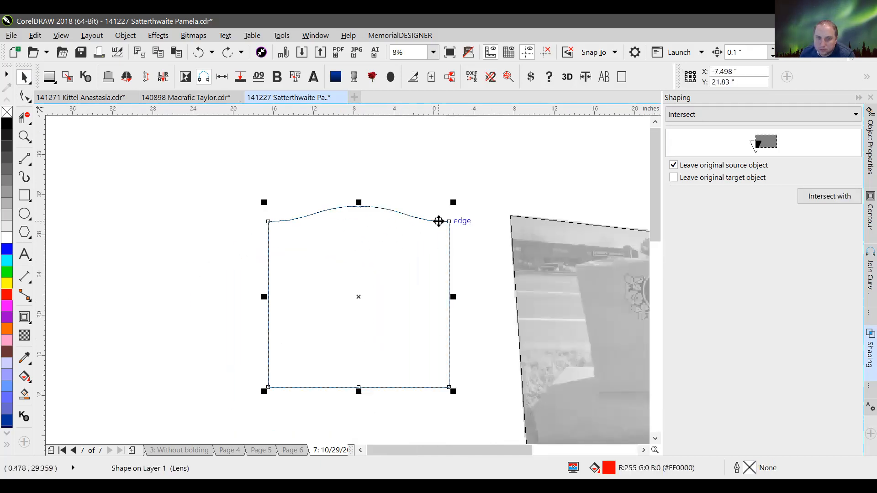
{"action": "left_click", "coordinate": [475, 322]}
Step: Convert the perspective photo to a 100 dpi RGB Color (24-bit) bitmap with a transparent background
{"action": "scroll", "coordinate": [347, 281], "scroll_direction": "down", "scroll_amount": 2}
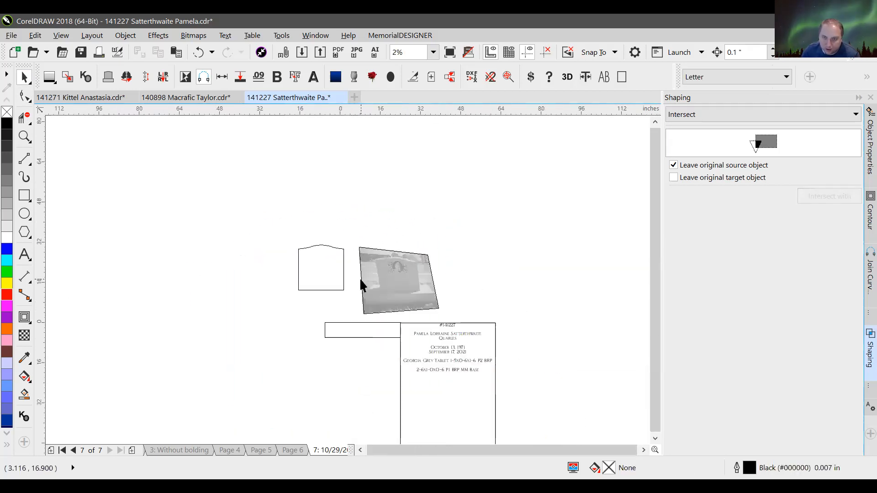
{"action": "scroll", "coordinate": [360, 281], "scroll_direction": "up", "scroll_amount": 2}
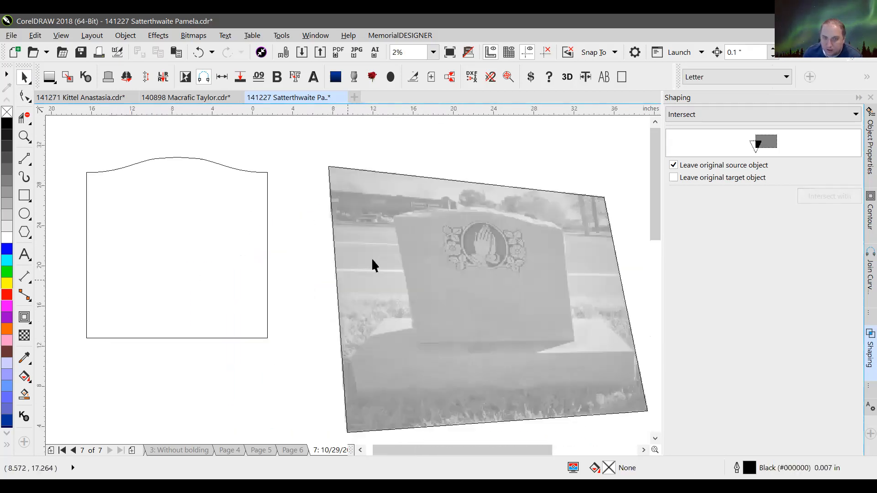
{"action": "left_click", "coordinate": [392, 168]}
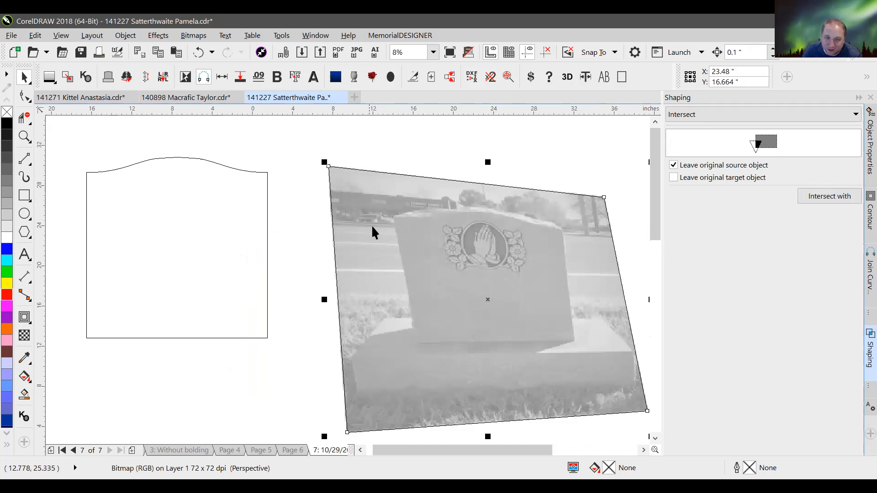
{"action": "scroll", "coordinate": [347, 283], "scroll_direction": "down", "scroll_amount": 2}
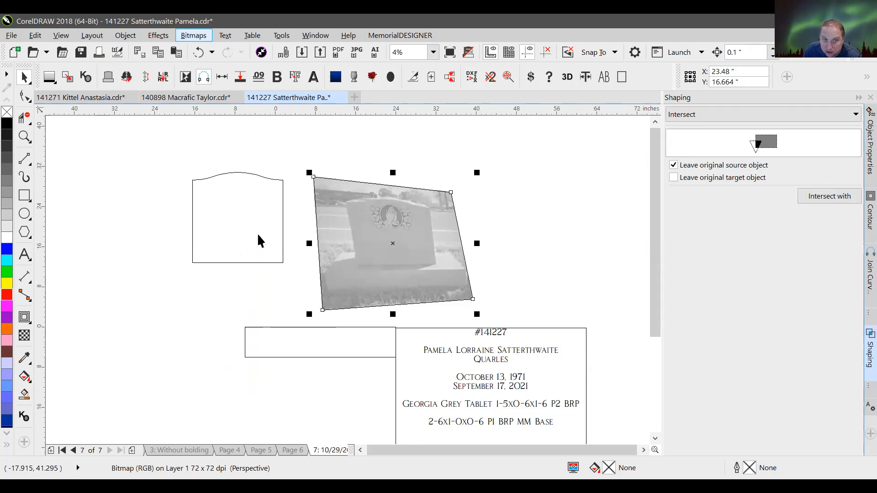
{"action": "left_click", "coordinate": [193, 35]}
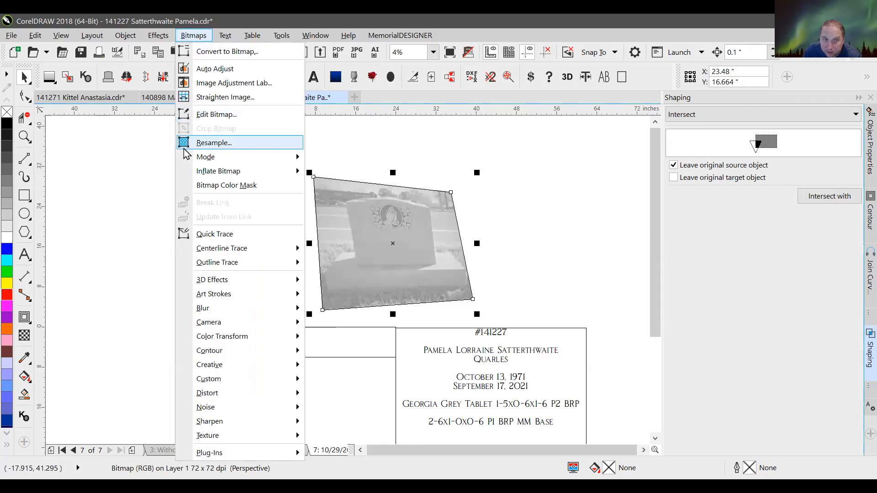
{"action": "left_click", "coordinate": [227, 52]}
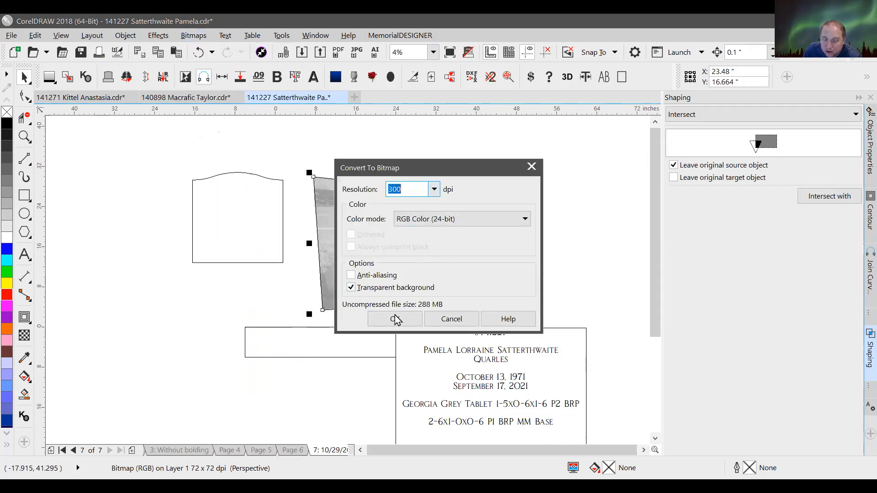
{"action": "type", "text": "1"}
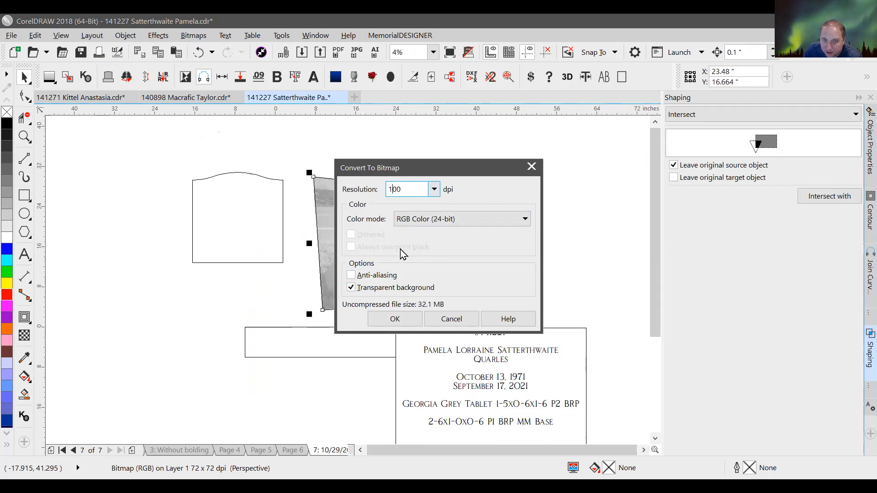
{"action": "left_click", "coordinate": [403, 320]}
{"action": "scroll", "coordinate": [392, 239], "scroll_direction": "up", "scroll_amount": 3}
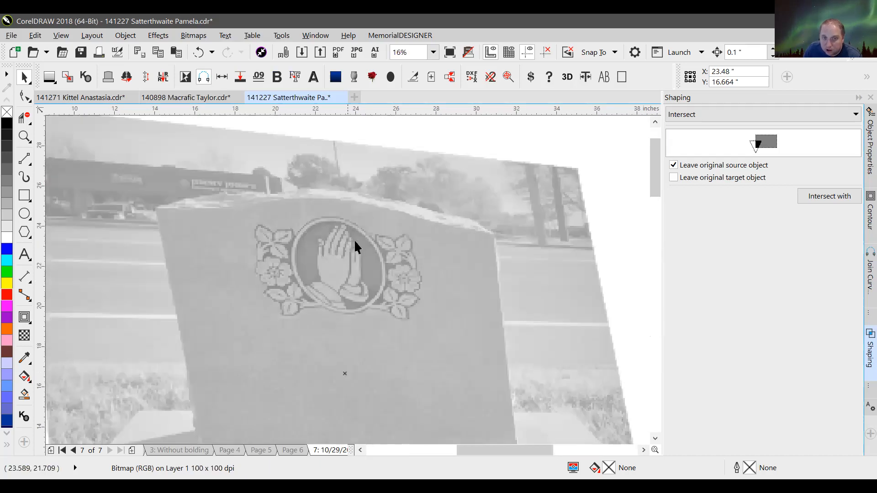
{"action": "scroll", "coordinate": [350, 286], "scroll_direction": "down", "scroll_amount": 5}
{"action": "scroll", "coordinate": [345, 279], "scroll_direction": "up", "scroll_amount": 3}
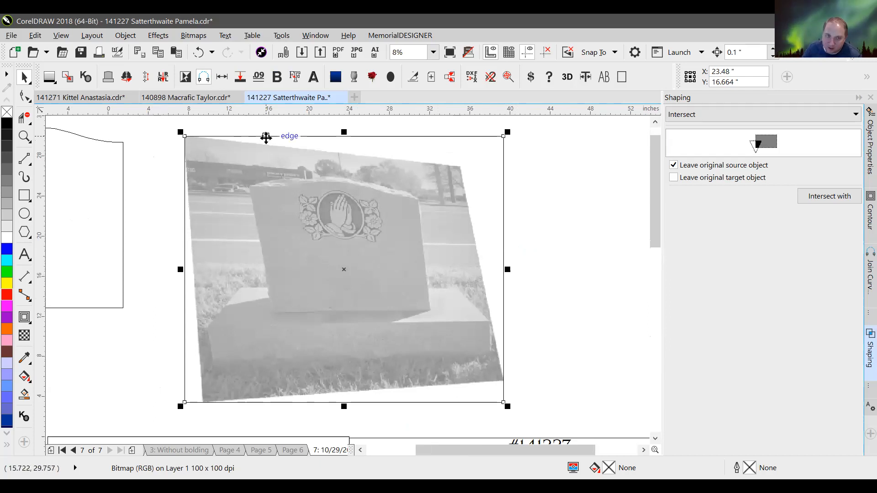
Step: Move the monument shape over the converted photo and intersect it with the photo, leaving the original shape
{"action": "scroll", "coordinate": [345, 270], "scroll_direction": "down", "scroll_amount": 2}
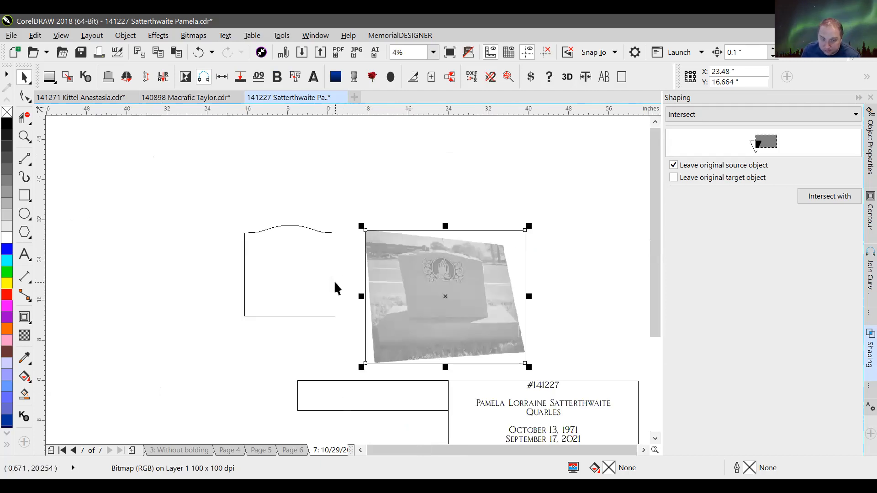
{"action": "left_click", "coordinate": [333, 281]}
{"action": "left_click", "coordinate": [335, 283]}
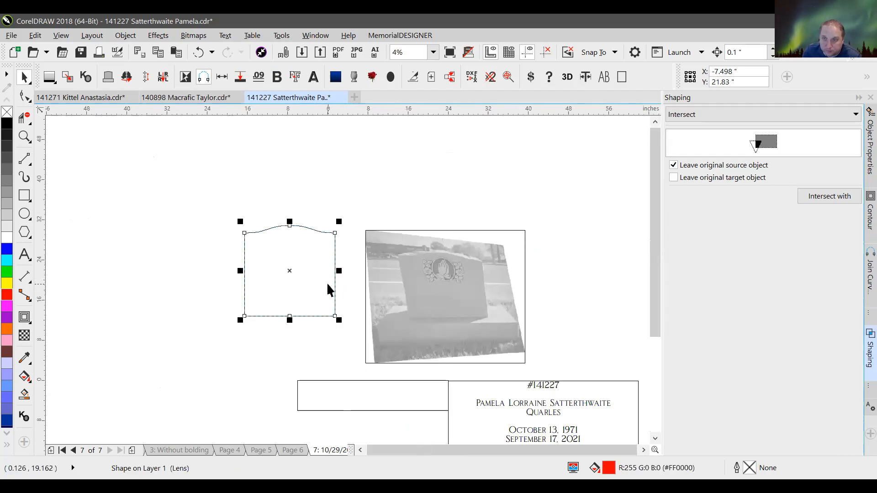
{"action": "left_click_drag", "start_coordinate": [335, 283], "coordinate": [495, 319]}
{"action": "left_click", "coordinate": [822, 202]}
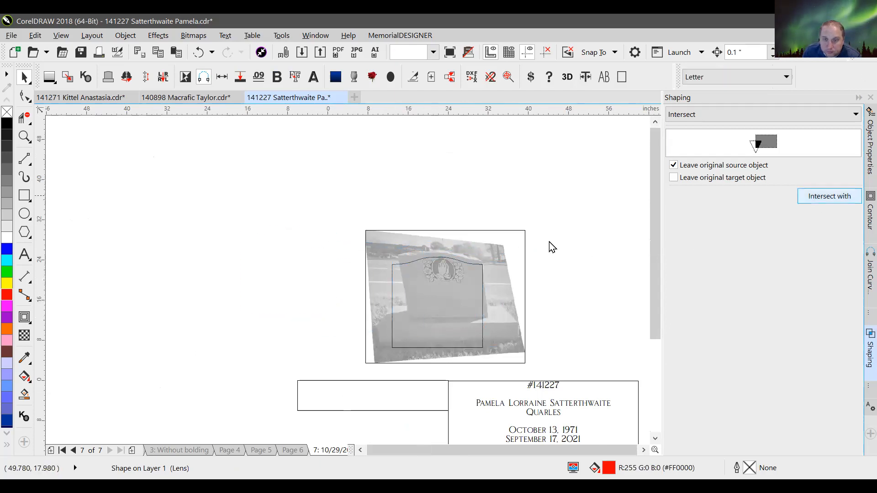
{"action": "left_click", "coordinate": [497, 235]}
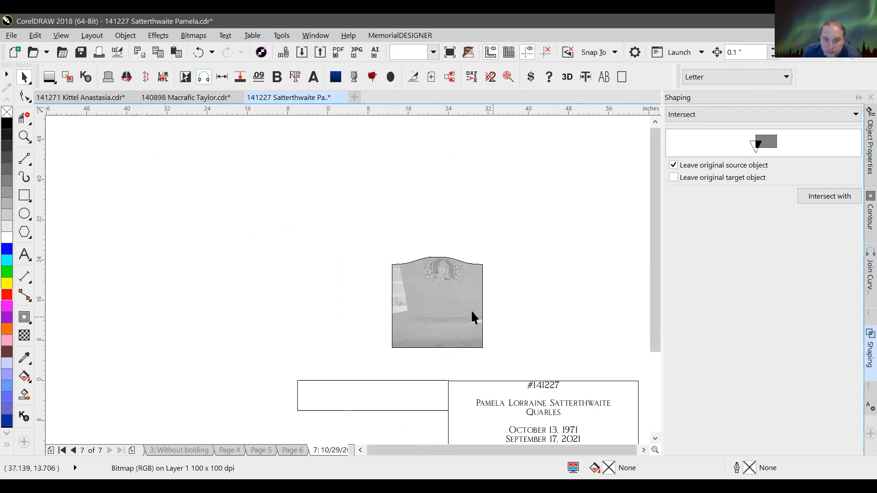
Step: Inspect the cropped photo's outline in wireframe, and view the page in full colour
{"action": "left_click", "coordinate": [483, 297]}
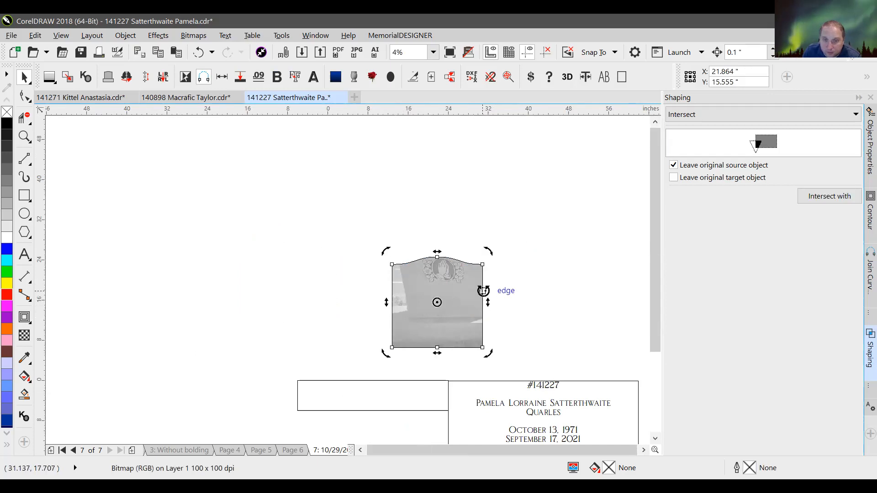
{"action": "key", "text": "Escape"}
{"action": "scroll", "coordinate": [448, 295], "scroll_direction": "up", "scroll_amount": 2}
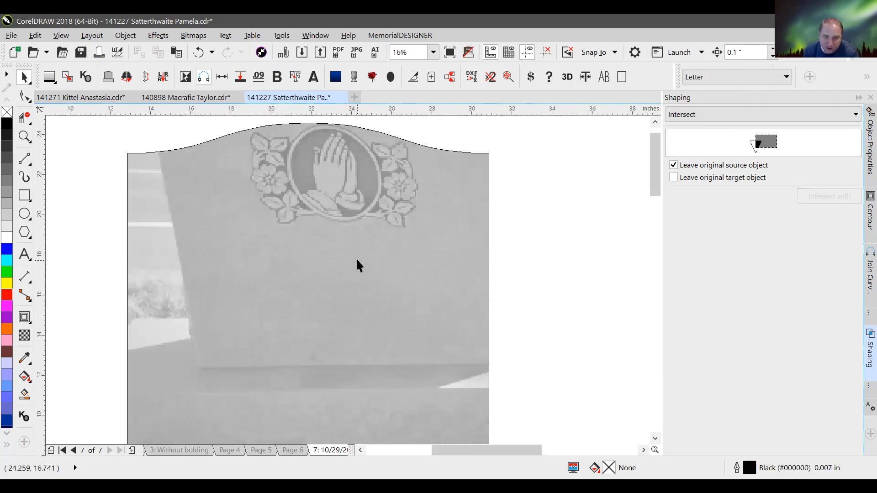
{"action": "scroll", "coordinate": [347, 281], "scroll_direction": "down", "scroll_amount": 2}
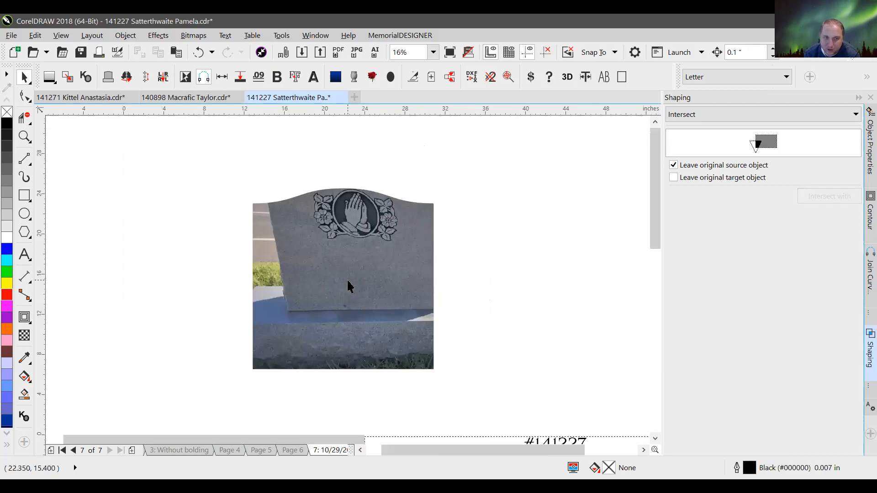
{"action": "left_click", "coordinate": [423, 226]}
{"action": "left_click", "coordinate": [463, 235]}
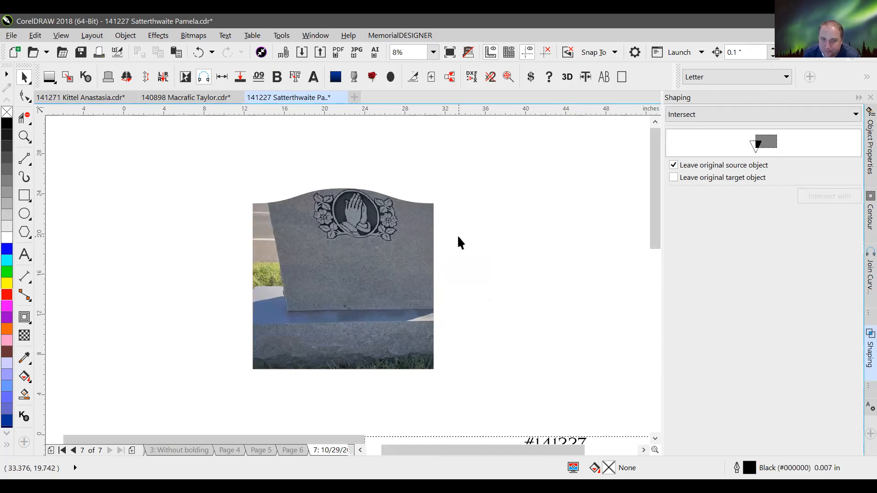
Step: Move the cropped photo off the red monument shape, to about X 13.5, Y 10.14 inches
{"action": "left_click", "coordinate": [417, 250]}
{"action": "scroll", "coordinate": [354, 274], "scroll_direction": "down", "scroll_amount": 3}
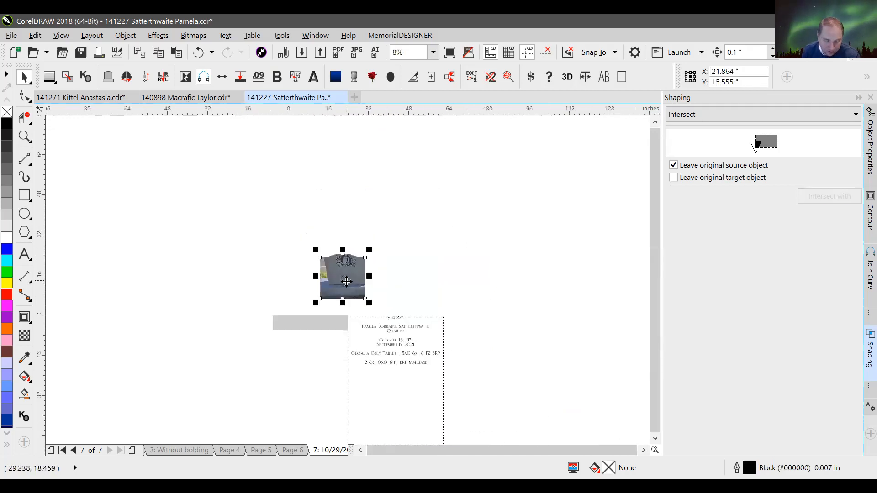
{"action": "scroll", "coordinate": [347, 278], "scroll_direction": "up", "scroll_amount": 3}
{"action": "left_click_drag", "start_coordinate": [358, 286], "coordinate": [291, 352]}
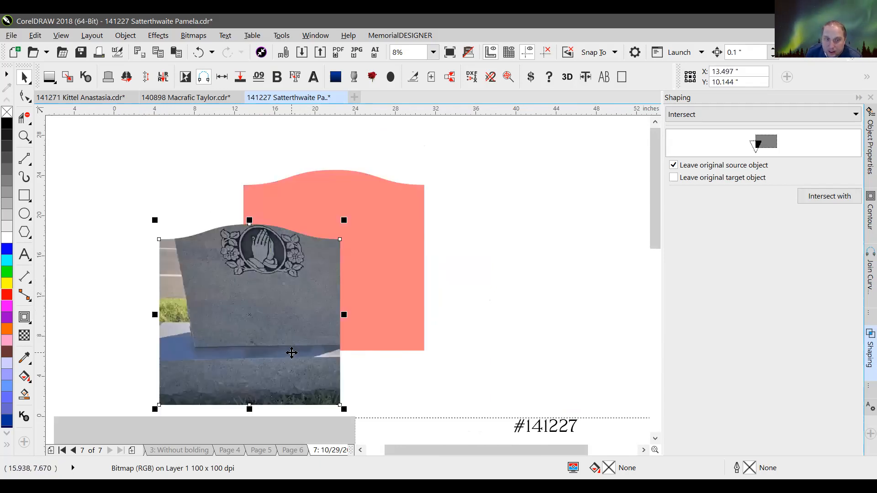
{"action": "left_click", "coordinate": [447, 250]}
{"action": "left_click", "coordinate": [392, 304]}
{"action": "scroll", "coordinate": [341, 283], "scroll_direction": "down", "scroll_amount": 2}
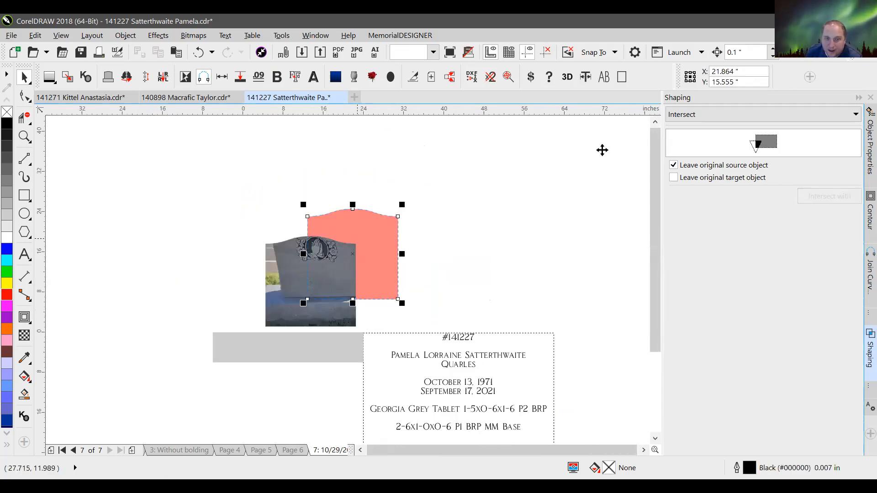
{"action": "scroll", "coordinate": [601, 149], "scroll_direction": "up", "scroll_amount": 3}
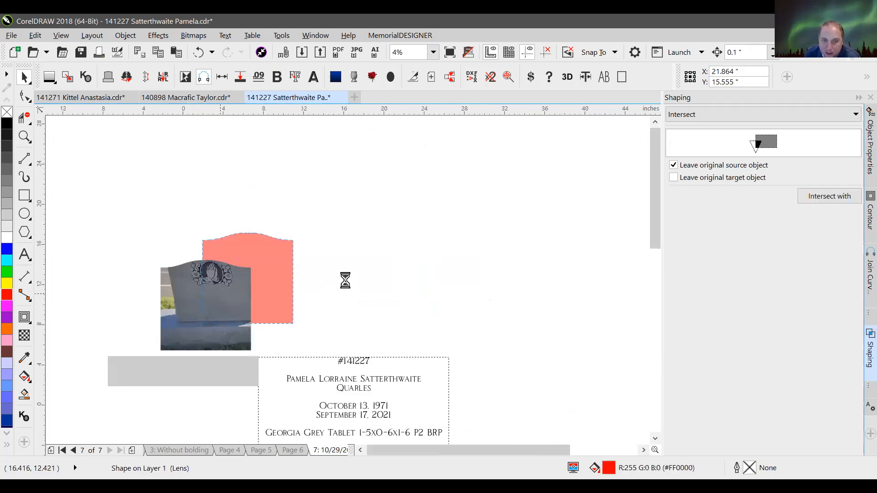
{"action": "scroll", "coordinate": [344, 280], "scroll_direction": "up", "scroll_amount": 1}
{"action": "left_click", "coordinate": [533, 267]}
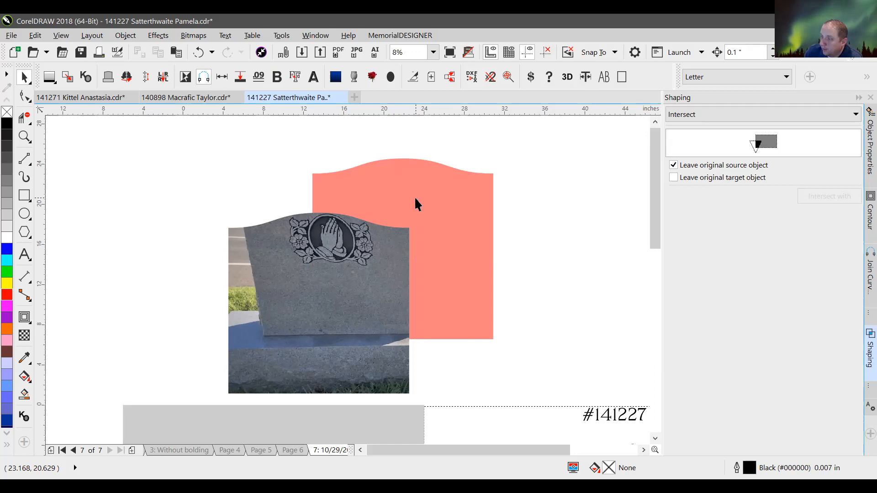
{"action": "key", "text": "alt"}
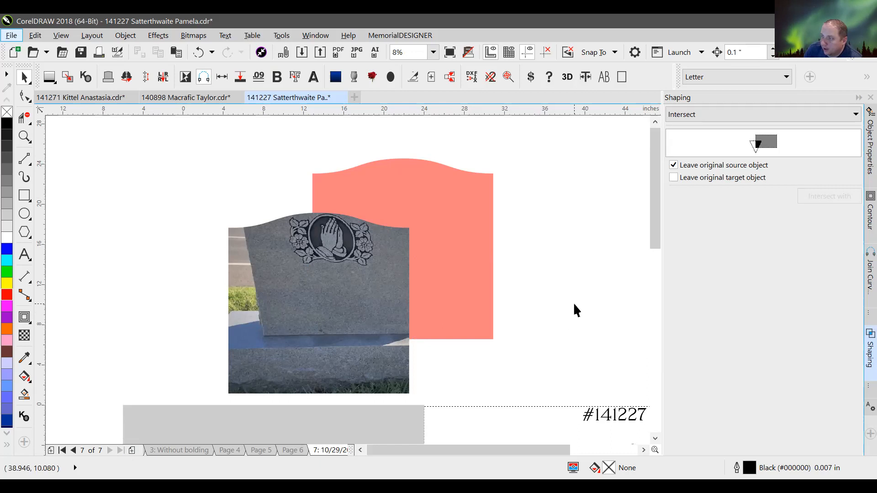
{"action": "key", "text": "alt"}
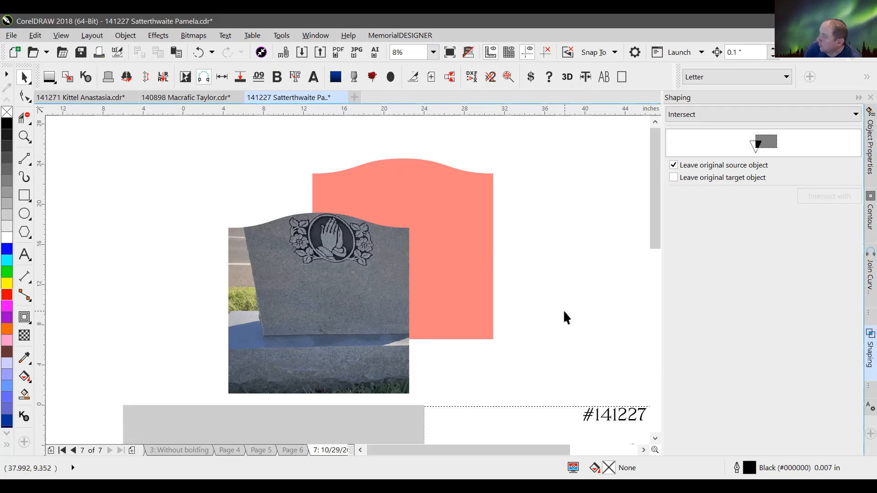
{"action": "left_click", "coordinate": [467, 290]}
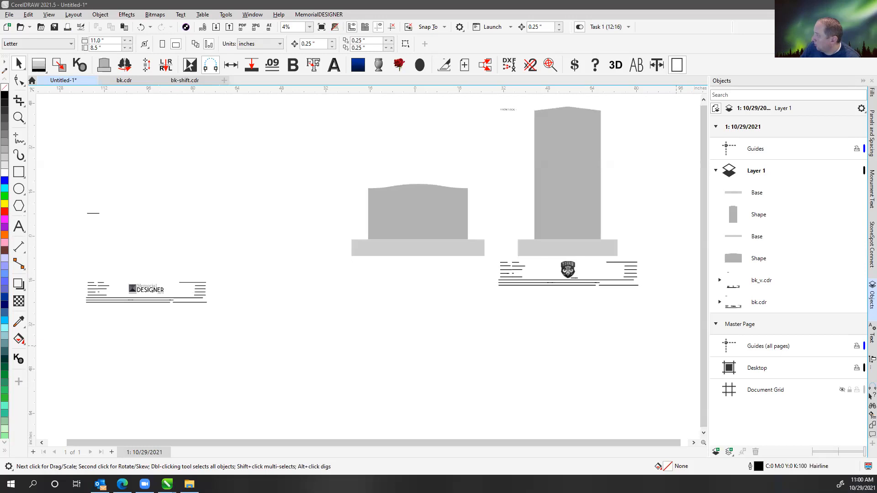
{"action": "left_click", "coordinate": [100, 485]}
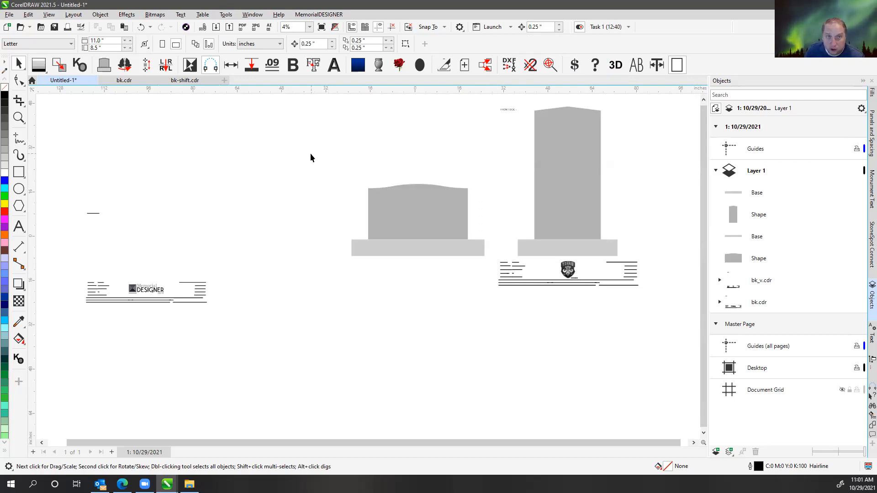
{"action": "left_click", "coordinate": [328, 152]}
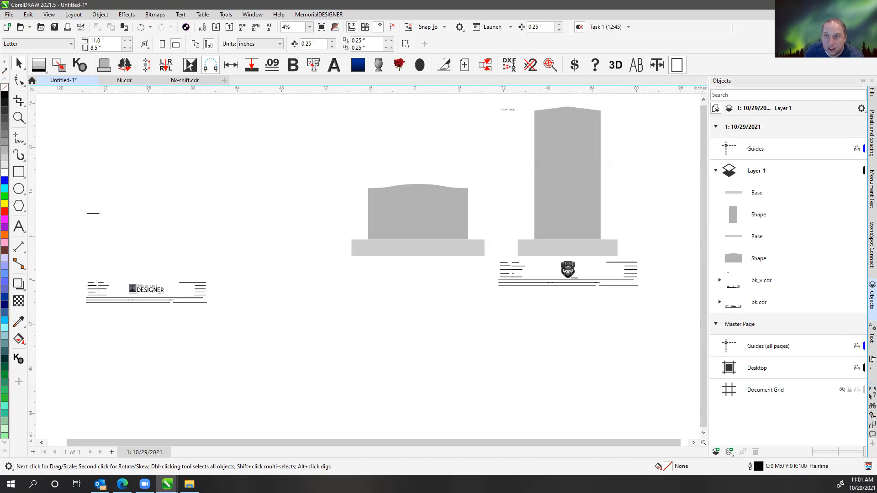
{"action": "left_click", "coordinate": [256, 142]}
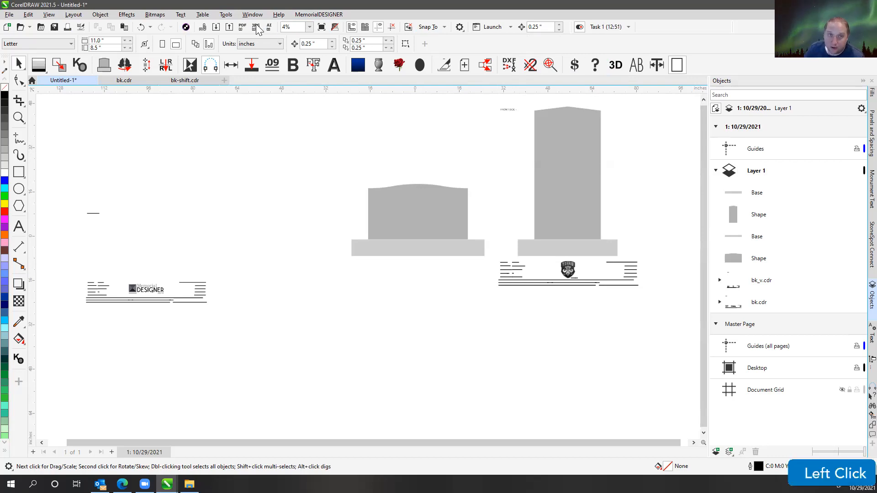
Step: Switch the workspace from MemorialDESIGNER 2021 Pro to Default
{"action": "left_click", "coordinate": [253, 15]}
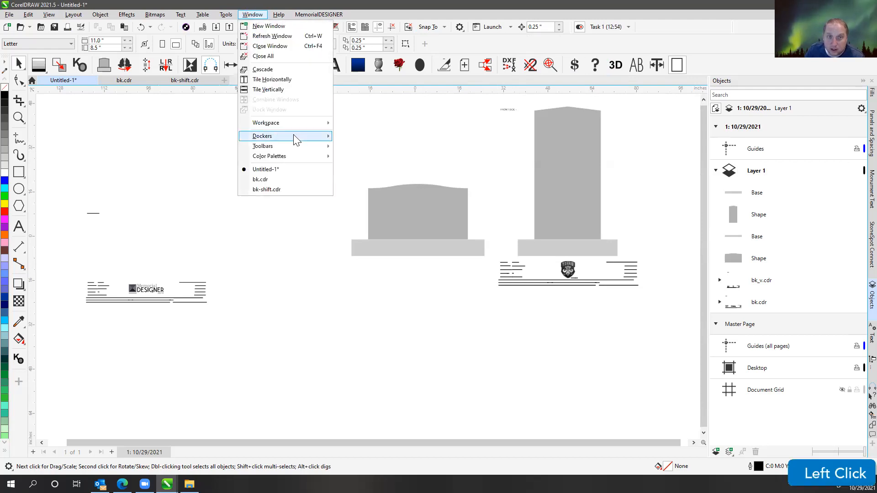
{"action": "mouse_move", "coordinate": [291, 121]}
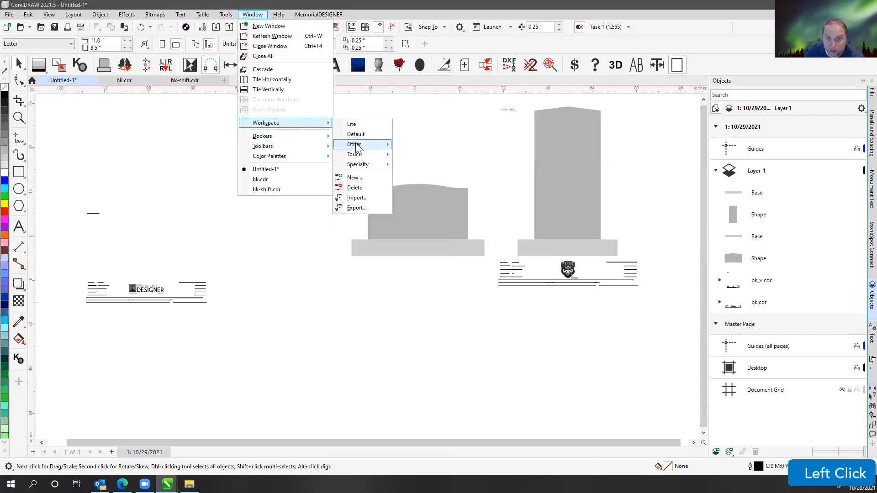
{"action": "mouse_move", "coordinate": [361, 144]}
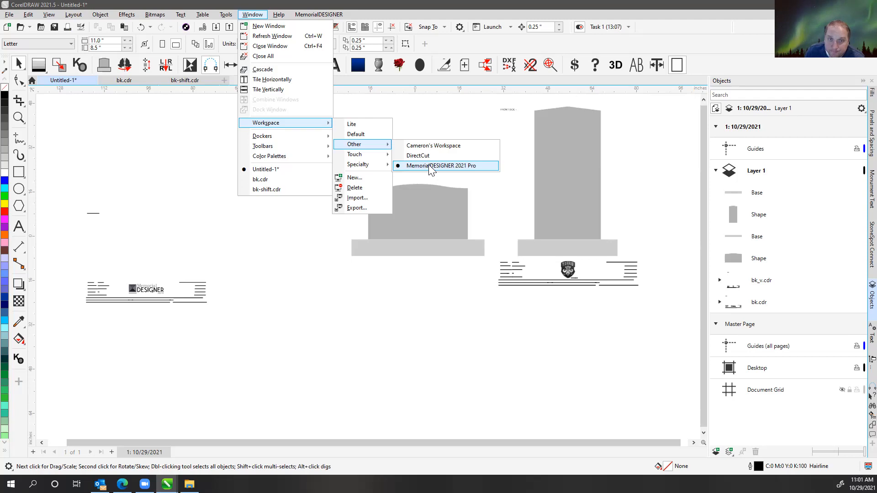
{"action": "left_click", "coordinate": [360, 135]}
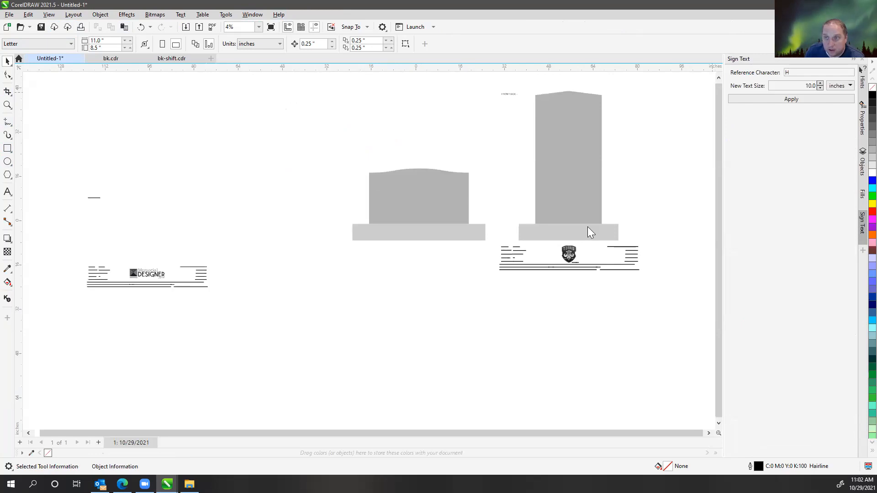
Step: Show the Fills docker and add the MemorialDESIGNER Panels and Spacing docker to the Default workspace
{"action": "left_click", "coordinate": [855, 185]}
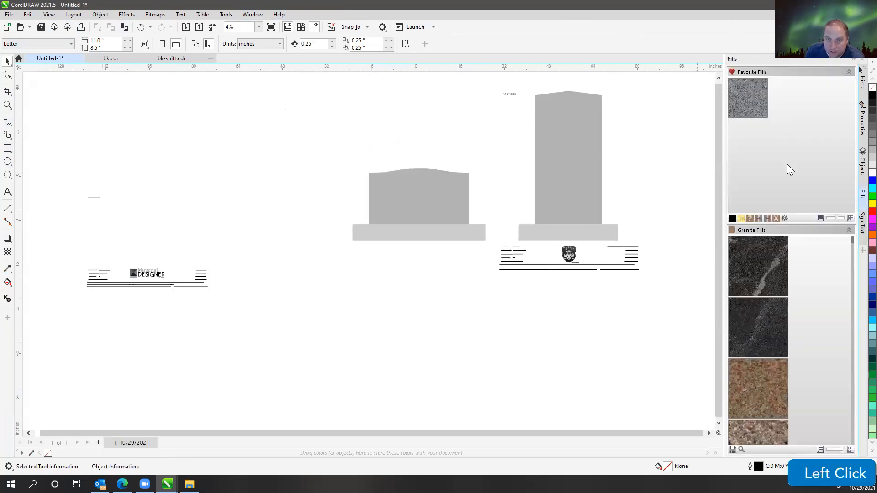
{"action": "left_click", "coordinate": [253, 14]}
{"action": "left_click", "coordinate": [281, 137]}
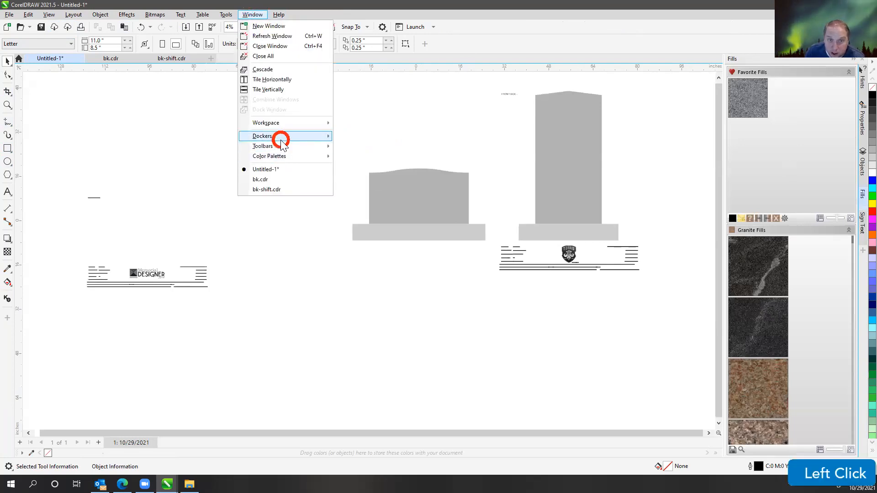
{"action": "mouse_move", "coordinate": [413, 449]}
{"action": "left_click", "coordinate": [493, 449]}
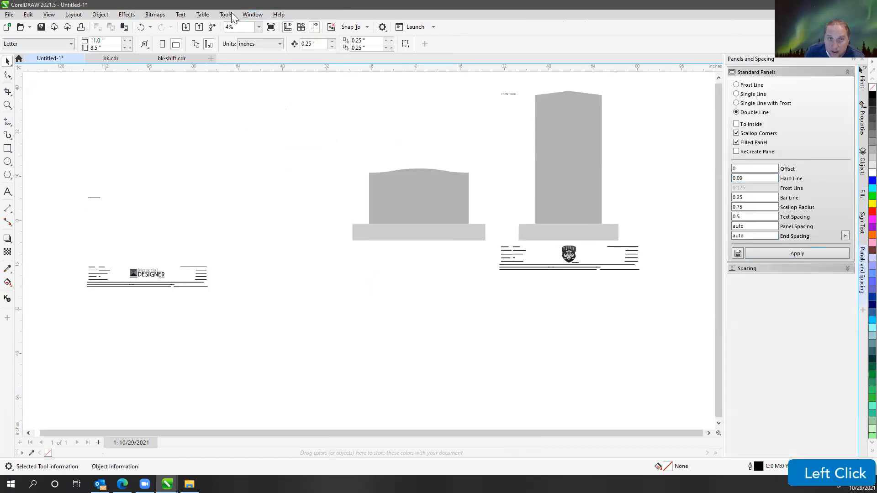
{"action": "left_click", "coordinate": [253, 15]}
{"action": "mouse_move", "coordinate": [302, 137]}
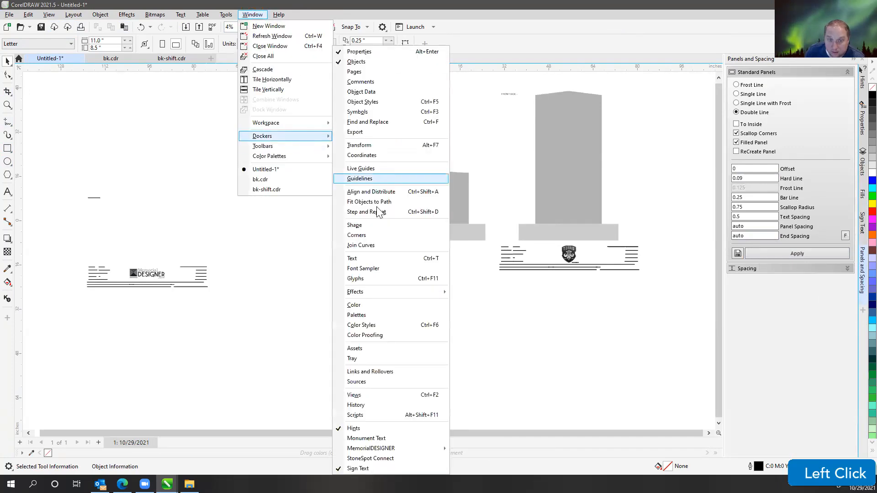
{"action": "mouse_move", "coordinate": [416, 450]}
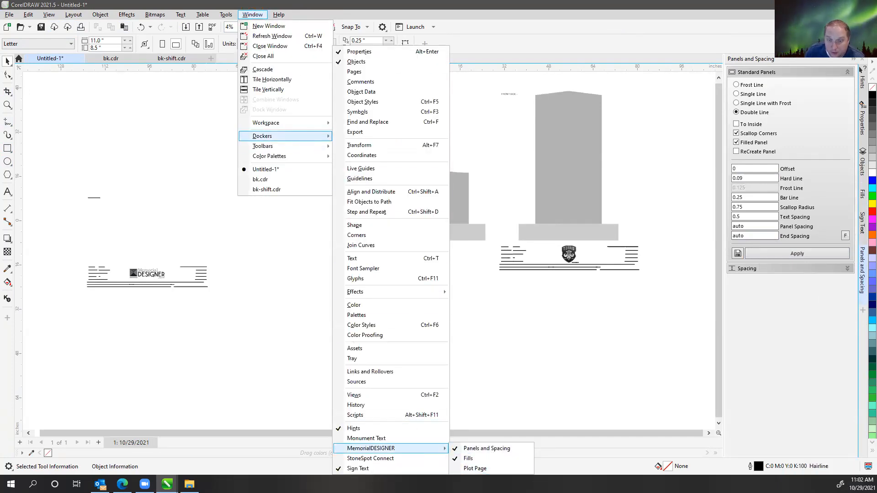
{"action": "left_click", "coordinate": [804, 325]}
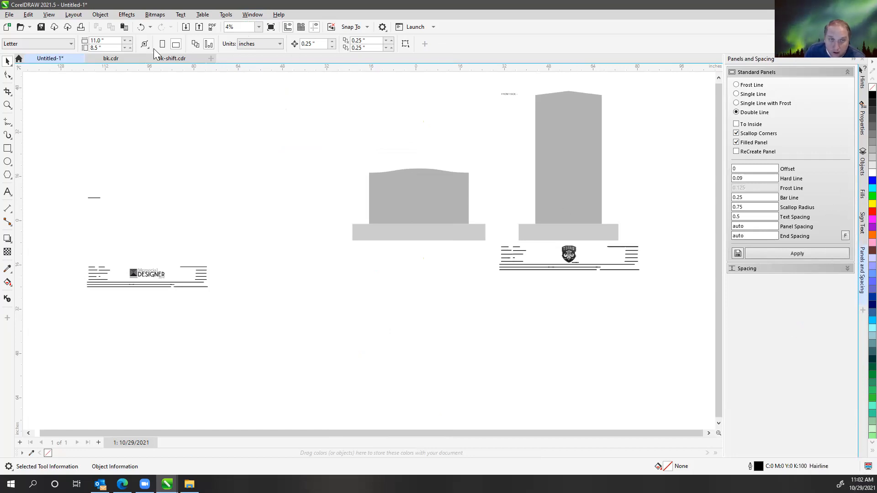
Step: Switch the workspace back to MemorialDESIGNER 2021 Pro
{"action": "left_click", "coordinate": [228, 15]}
{"action": "mouse_move", "coordinate": [251, 17]}
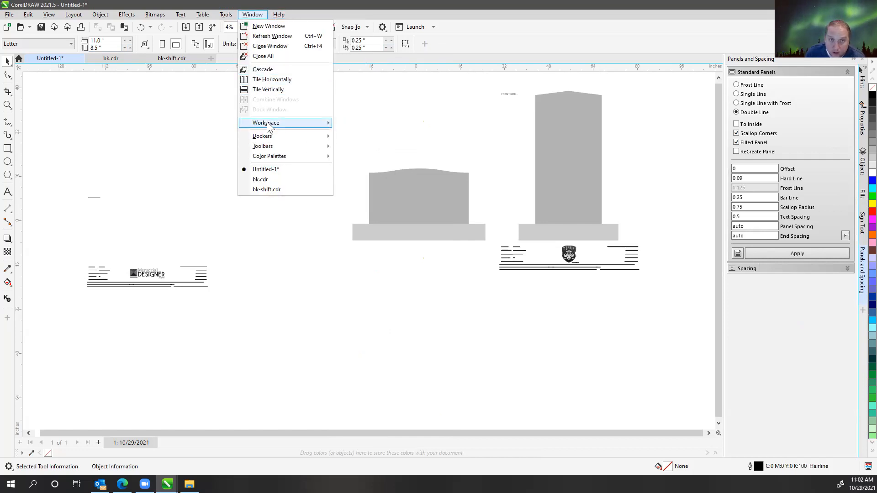
{"action": "mouse_move", "coordinate": [366, 146]}
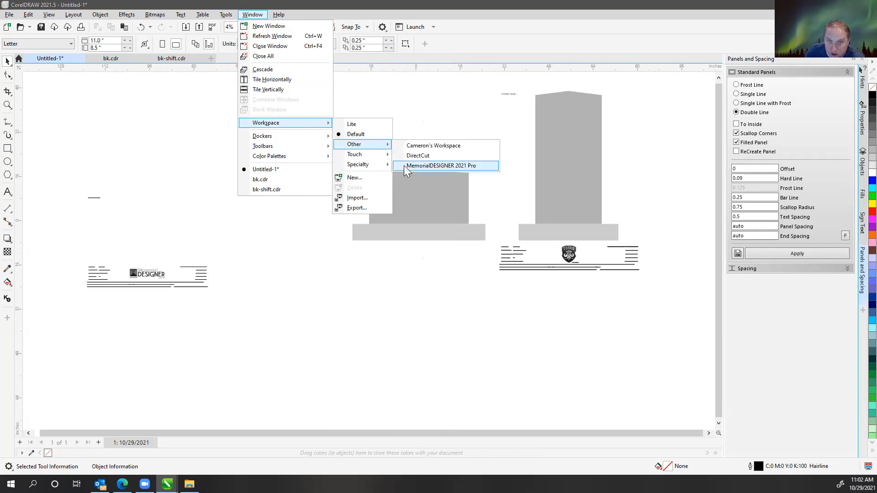
{"action": "left_click", "coordinate": [420, 166]}
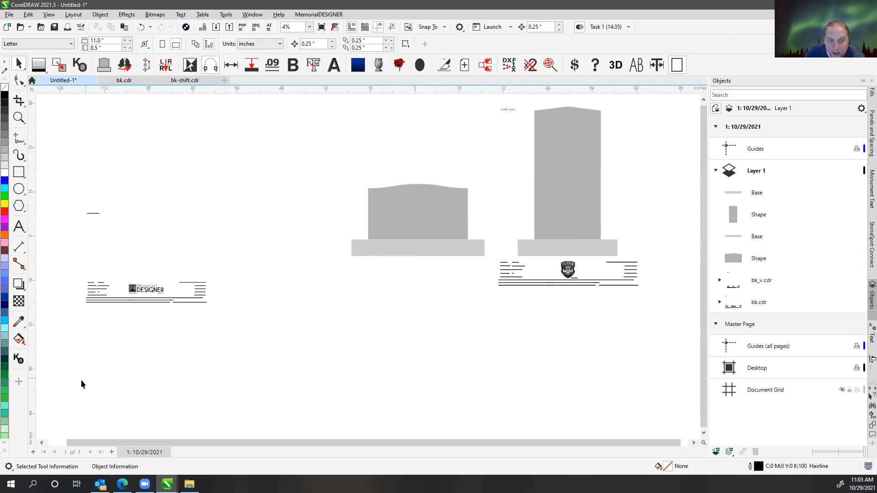
Step: Show the floating Zoom toolbar, reposition it over the page, and close it
{"action": "right_click", "coordinate": [433, 39]}
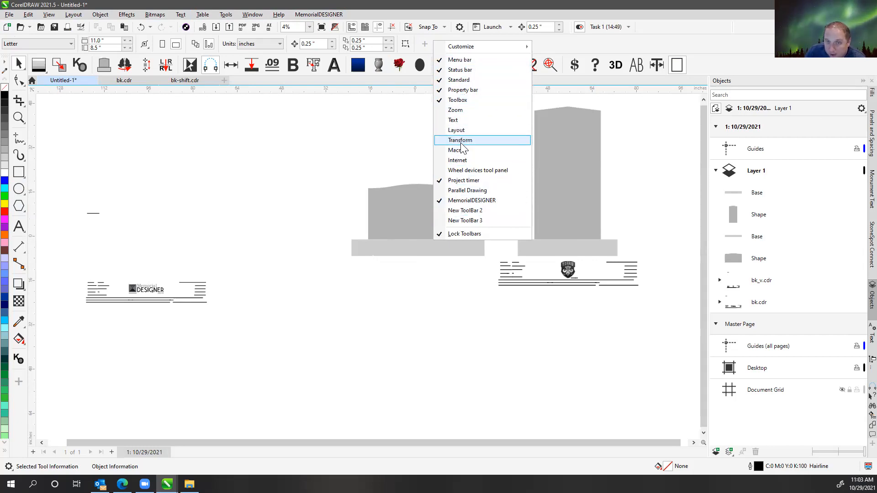
{"action": "left_click", "coordinate": [451, 110]}
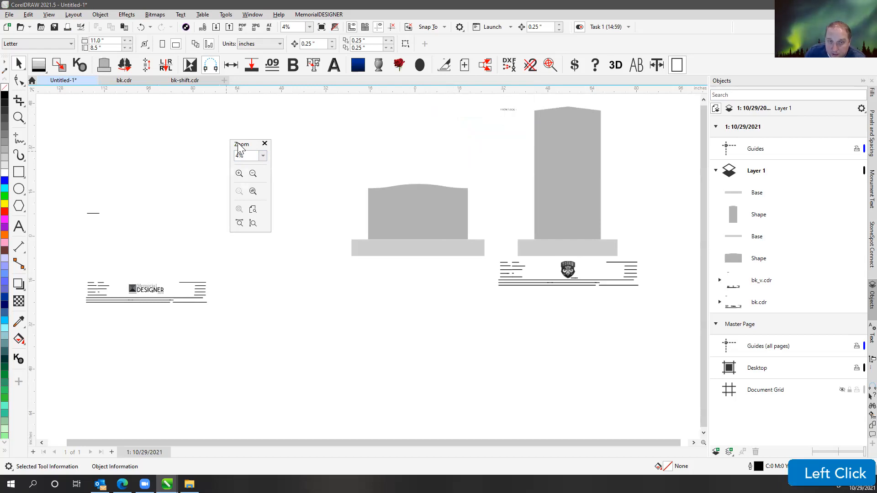
{"action": "left_click_drag", "start_coordinate": [237, 148], "coordinate": [271, 120]}
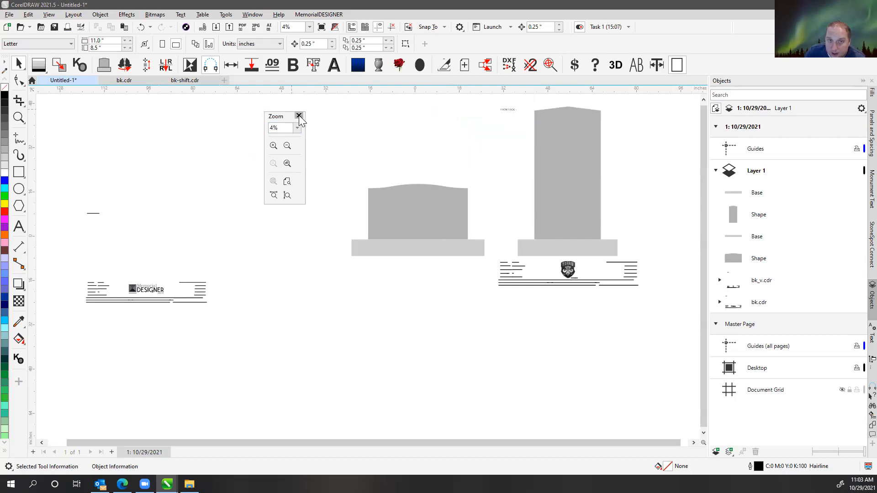
{"action": "left_click", "coordinate": [299, 116]}
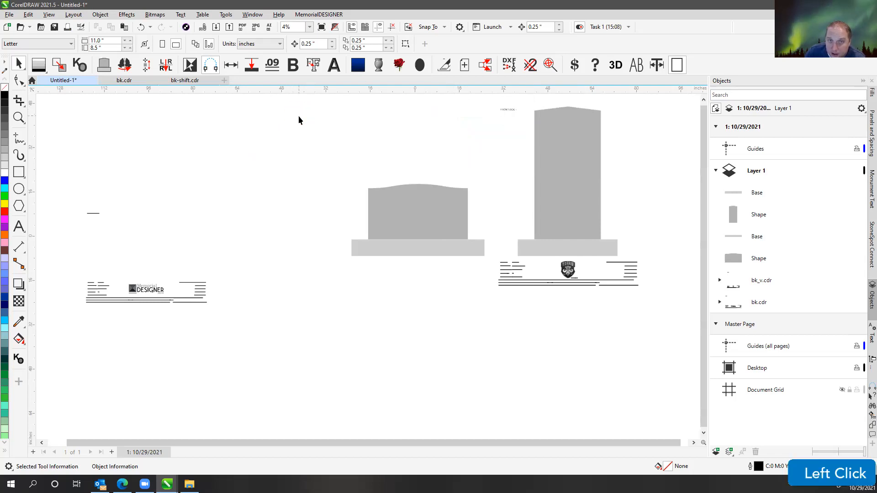
Step: Hide the menu bar and restore it, and check which MemorialDESIGNER dockers are enabled
{"action": "right_click", "coordinate": [432, 43]}
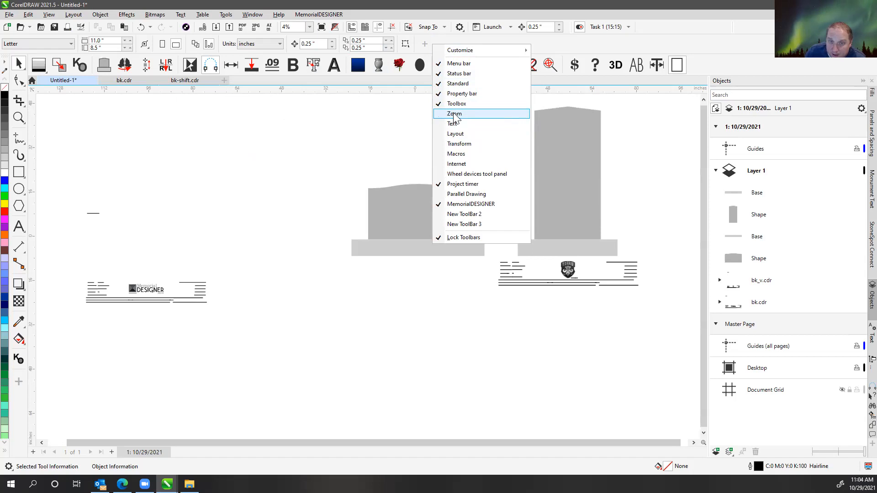
{"action": "left_click", "coordinate": [458, 64]}
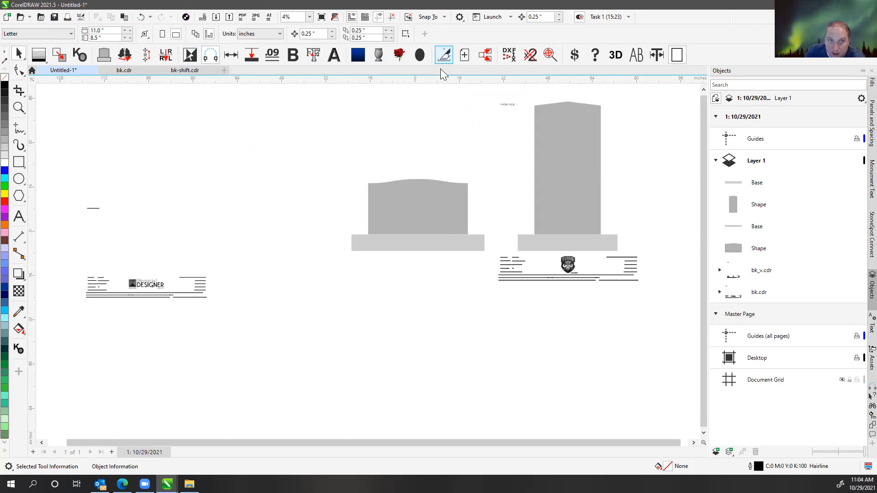
{"action": "right_click", "coordinate": [432, 29]}
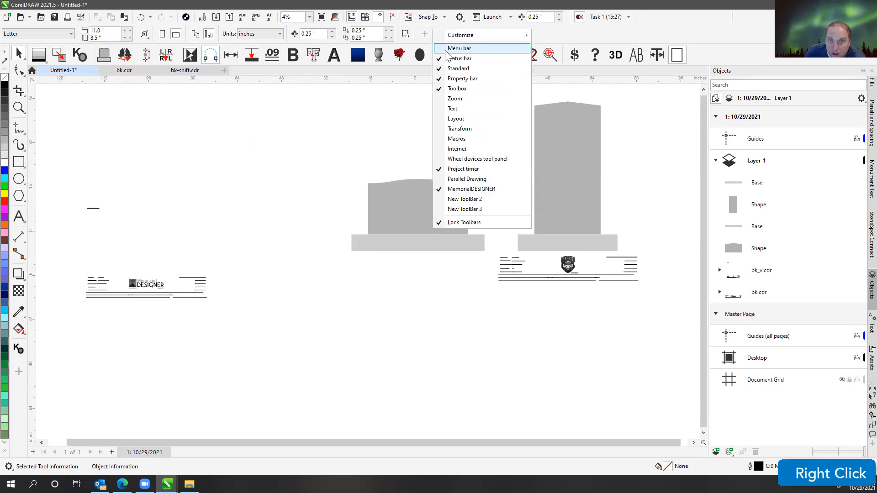
{"action": "left_click", "coordinate": [442, 48]}
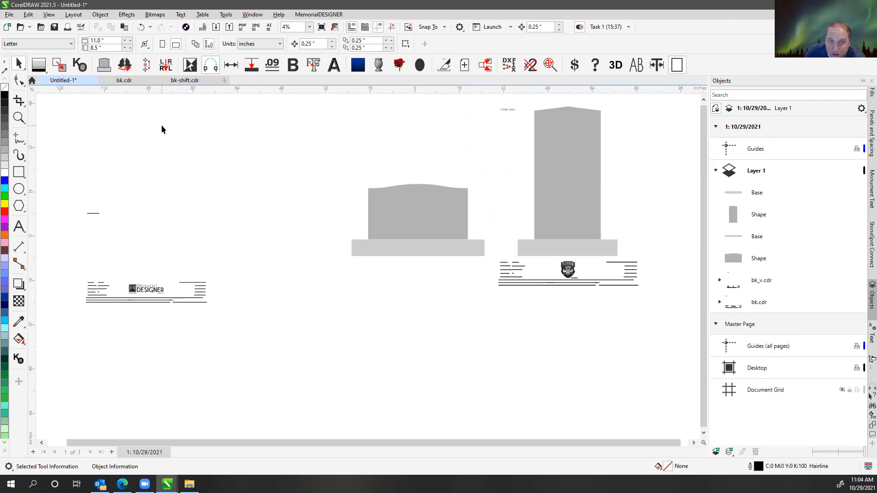
{"action": "left_click", "coordinate": [315, 14]}
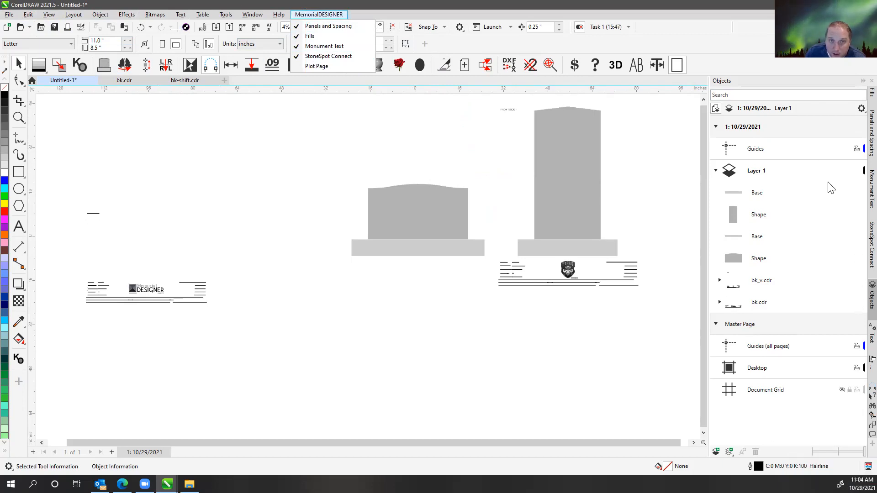
{"action": "left_click", "coordinate": [449, 41]}
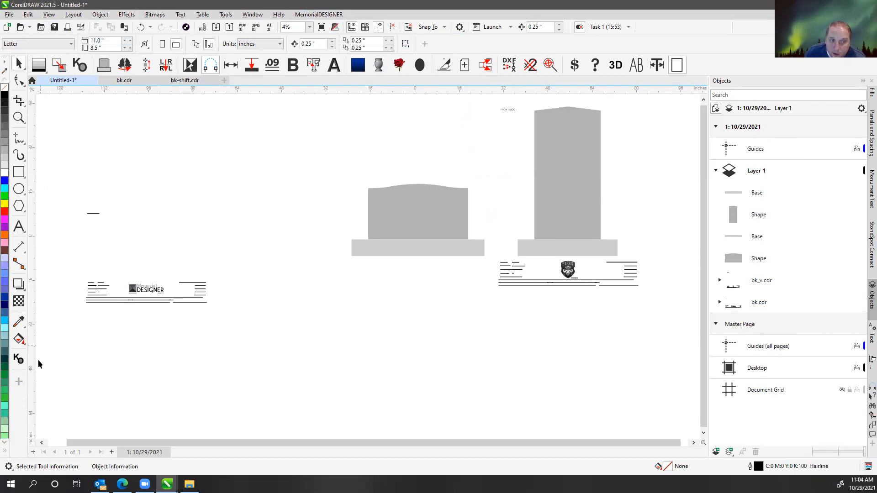
Step: Hide the Toolbox and the Property bar
{"action": "right_click", "coordinate": [444, 40]}
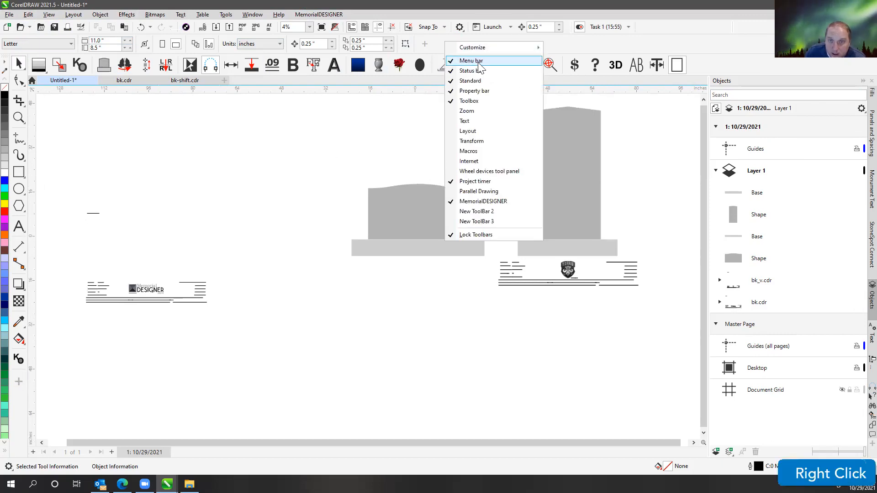
{"action": "left_click", "coordinate": [452, 103]}
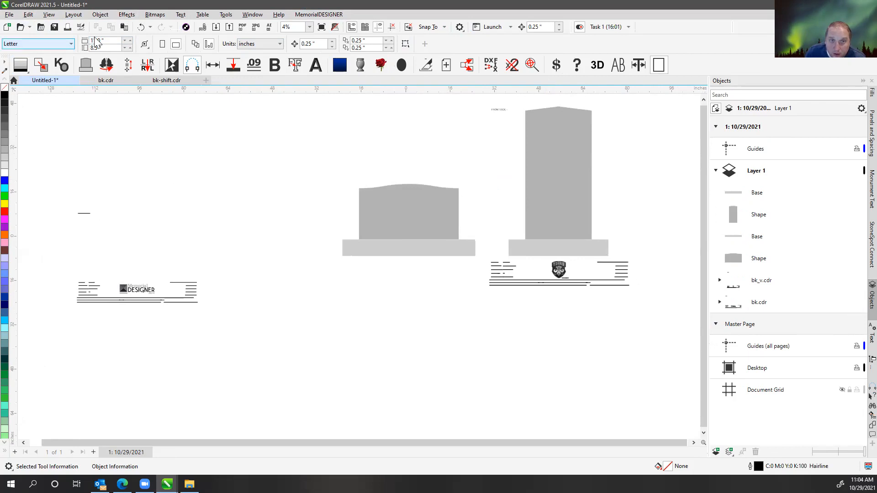
{"action": "right_click", "coordinate": [438, 48]}
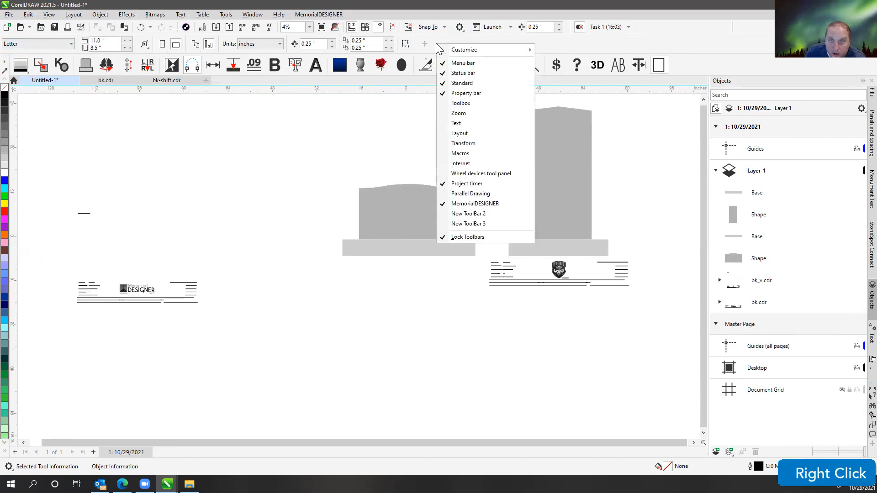
{"action": "left_click", "coordinate": [444, 94]}
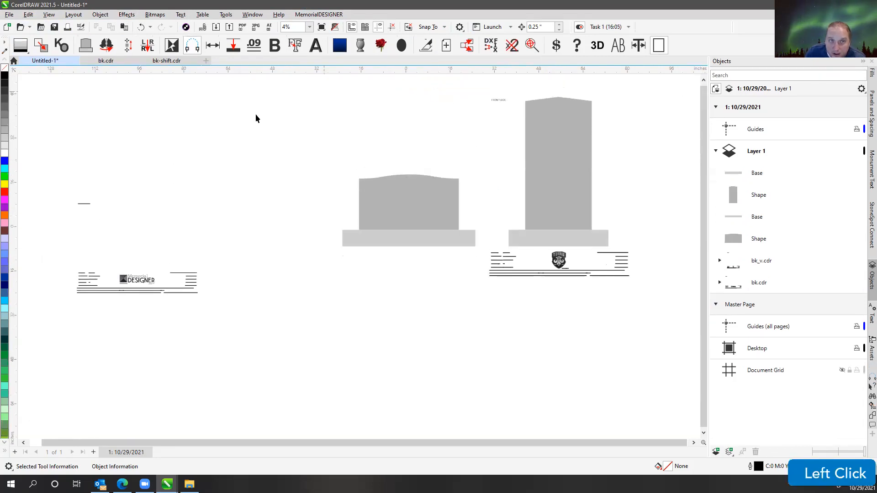
Step: Open the list of available toolbars
{"action": "right_click", "coordinate": [639, 26]}
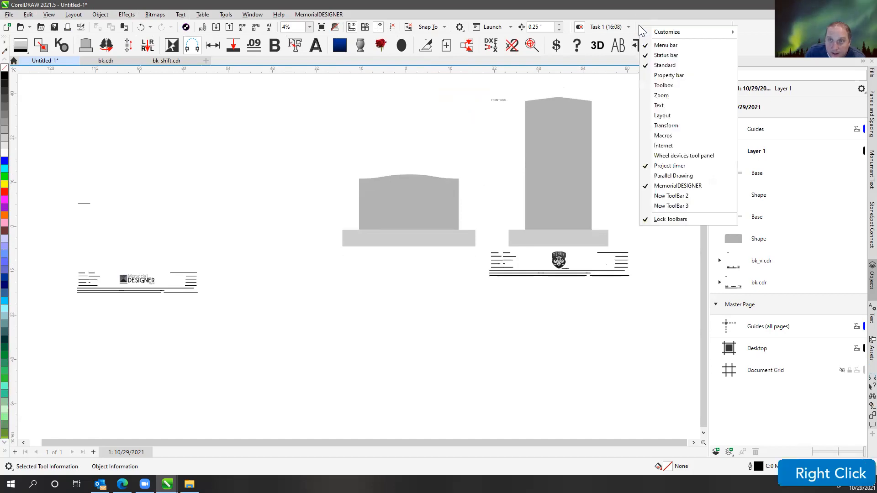
Step: Hide the status bar and the Standard toolbar
{"action": "left_click", "coordinate": [646, 65]}
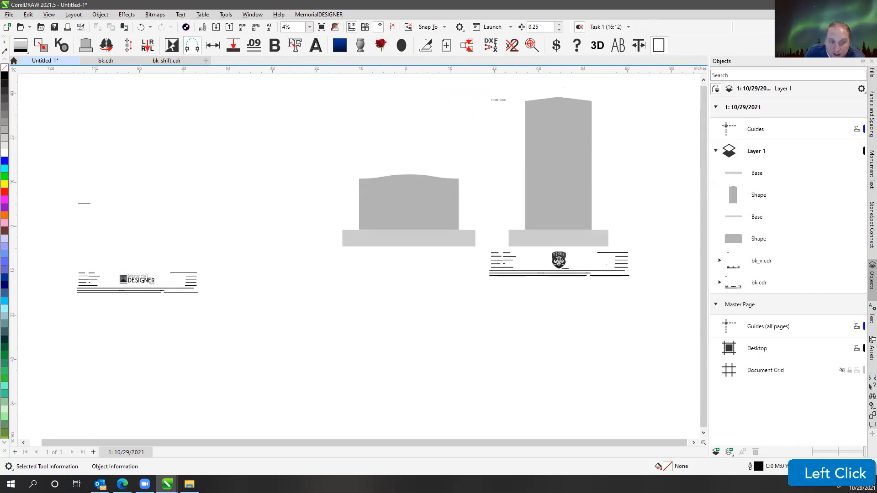
{"action": "right_click", "coordinate": [642, 27]}
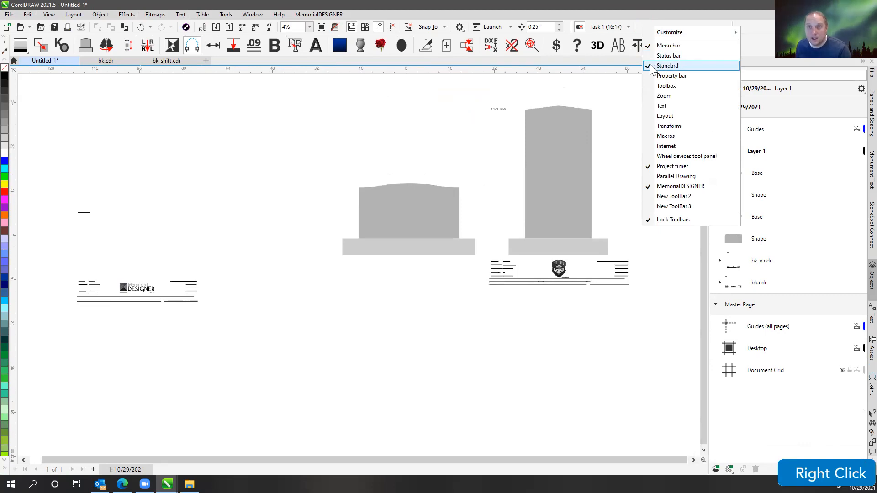
{"action": "left_click", "coordinate": [667, 66]}
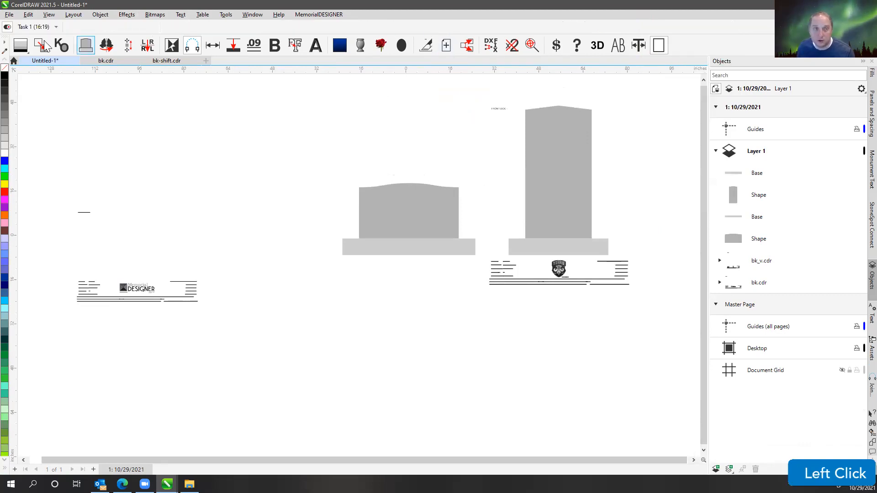
Step: Hide the Project timer and MemorialDESIGNER toolbars
{"action": "right_click", "coordinate": [183, 28]}
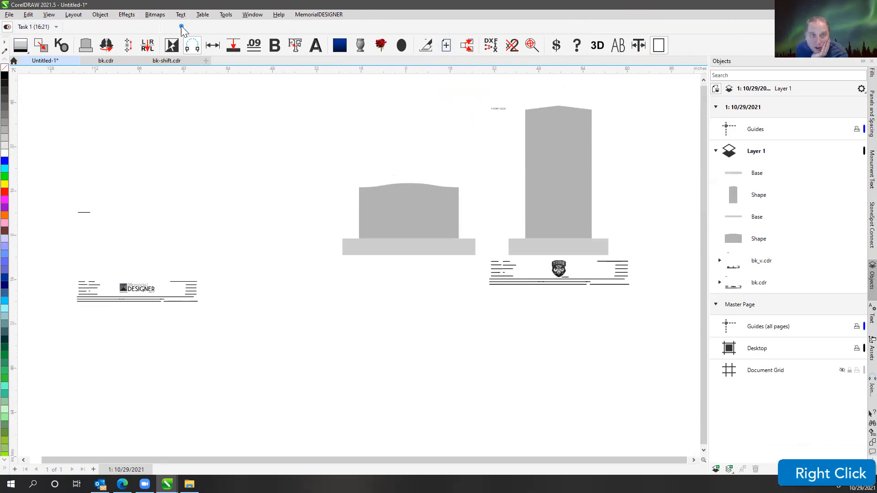
{"action": "right_click", "coordinate": [689, 42]}
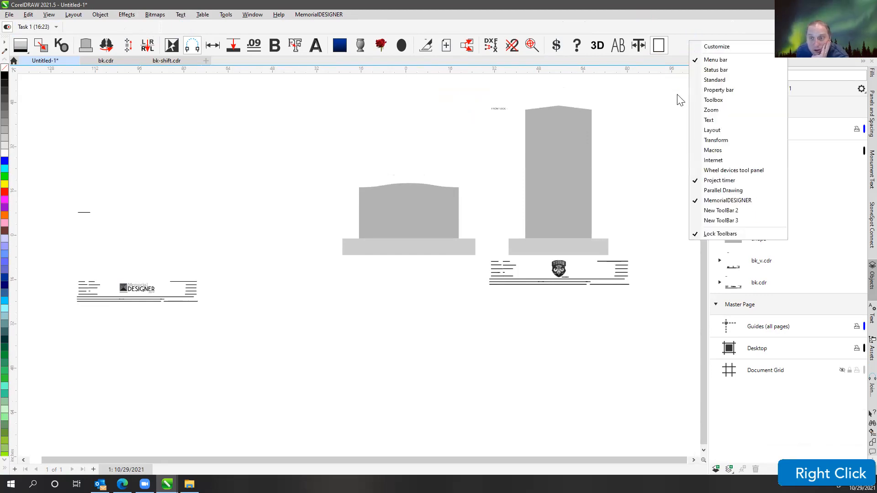
{"action": "left_click", "coordinate": [698, 182]}
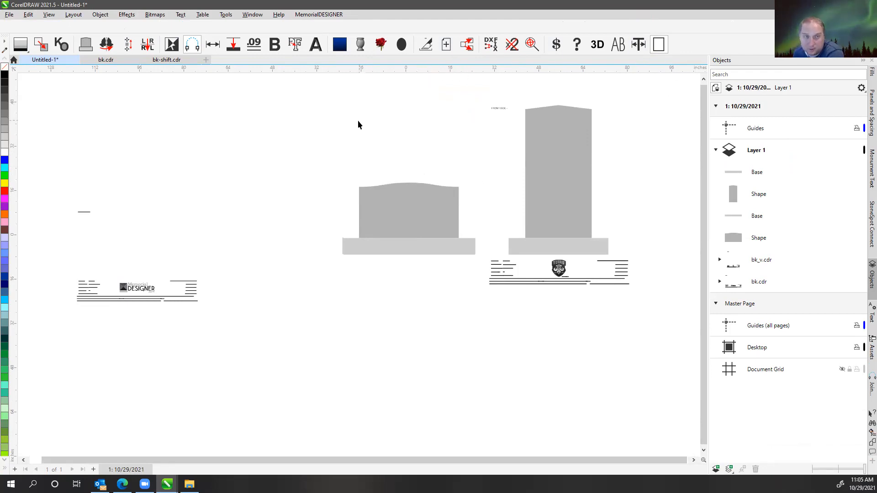
{"action": "right_click", "coordinate": [676, 49]}
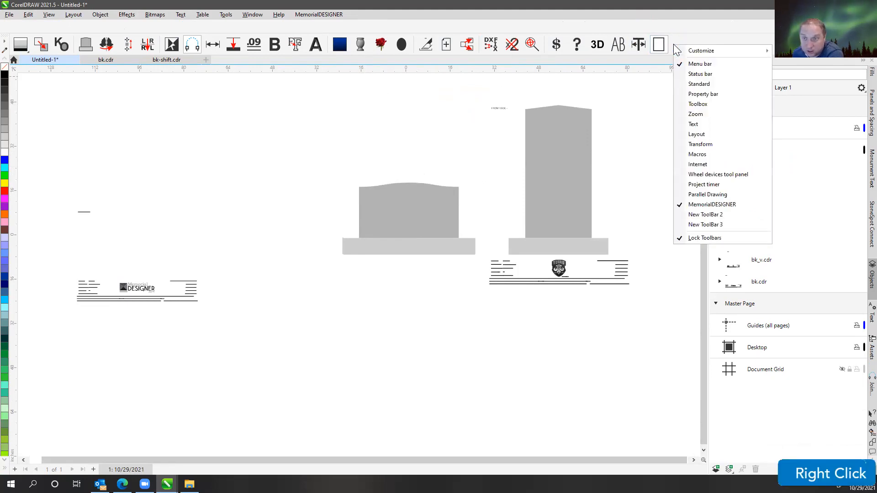
{"action": "left_click", "coordinate": [691, 205]}
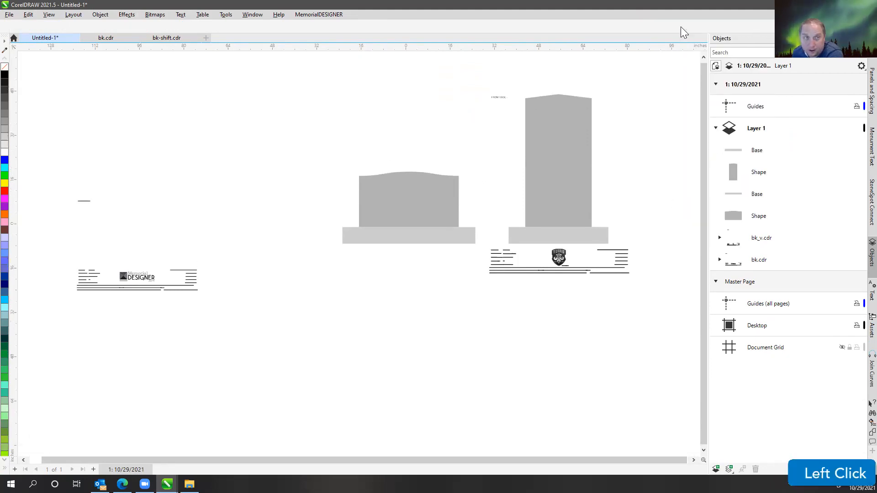
Step: Hide the menu bar so that no command bars are left above the document
{"action": "right_click", "coordinate": [683, 32]}
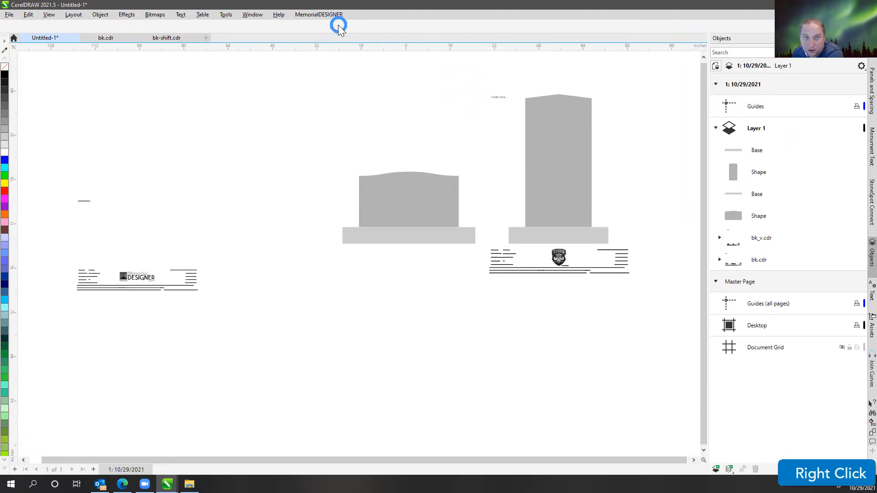
{"action": "right_click", "coordinate": [383, 16]}
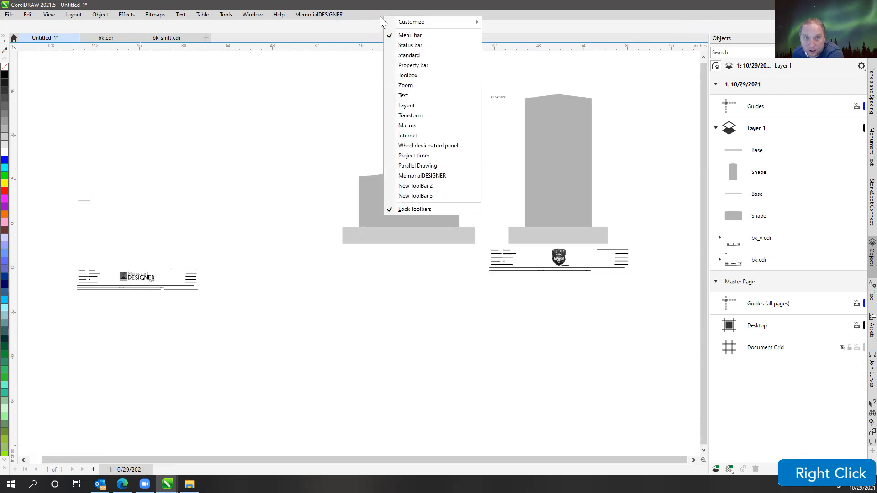
{"action": "key", "text": "Escape"}
{"action": "right_click", "coordinate": [367, 15]}
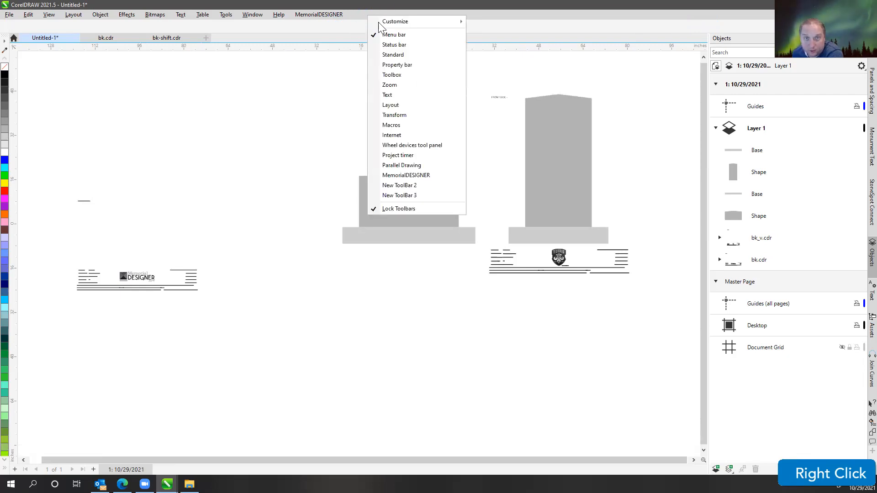
{"action": "left_click", "coordinate": [391, 34]}
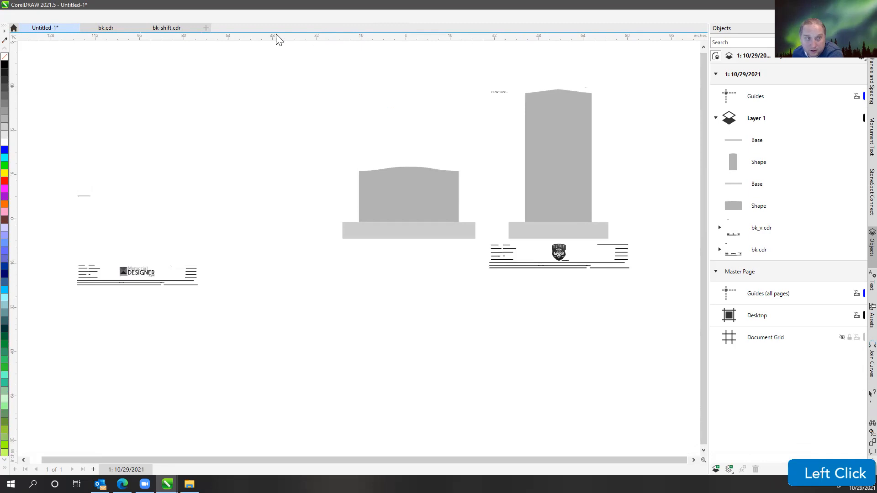
Step: Bring back the menu bar from the list of available toolbars
{"action": "right_click", "coordinate": [260, 20]}
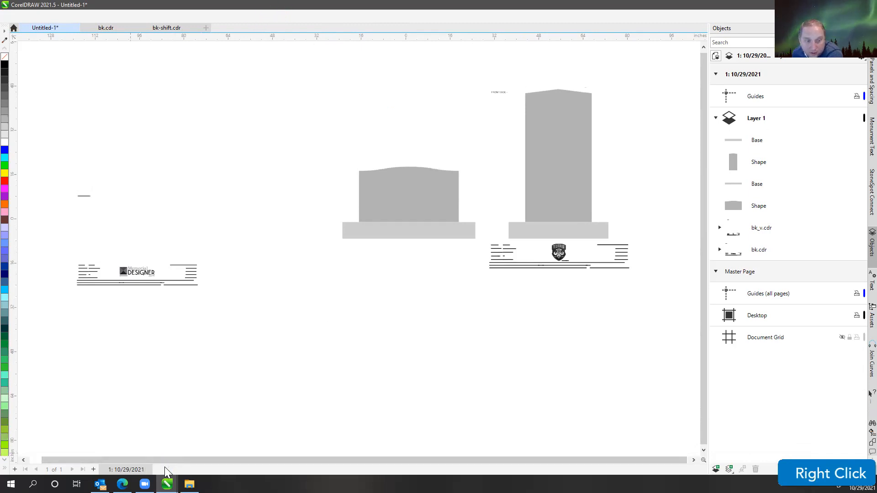
{"action": "right_click", "coordinate": [11, 279]}
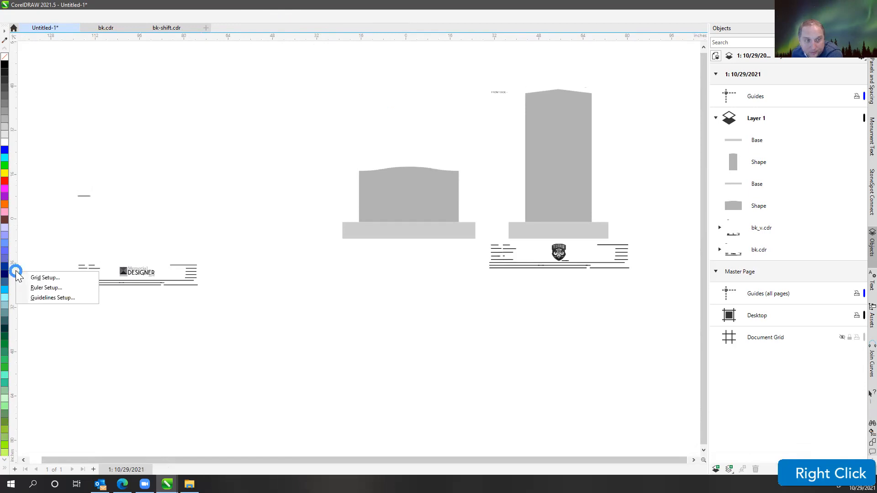
{"action": "right_click", "coordinate": [12, 17]}
{"action": "mouse_move", "coordinate": [46, 23]}
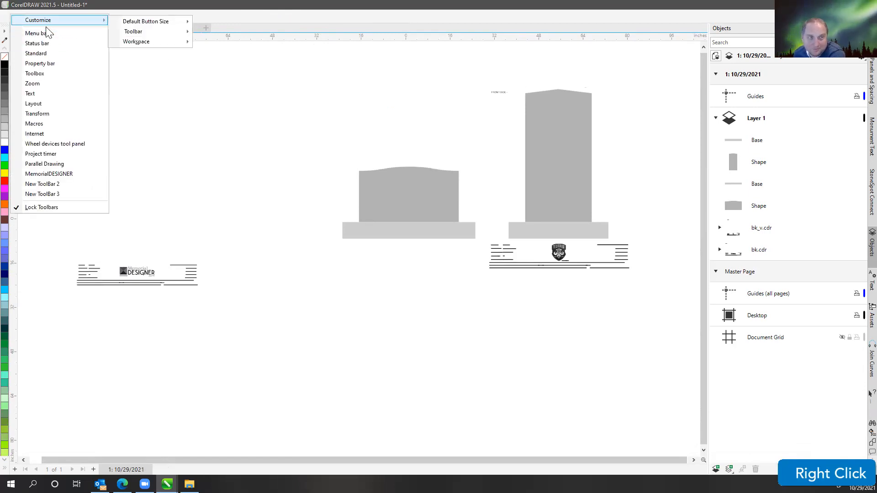
{"action": "right_click", "coordinate": [6, 16]}
{"action": "right_click", "coordinate": [6, 17]}
{"action": "right_click", "coordinate": [6, 16]}
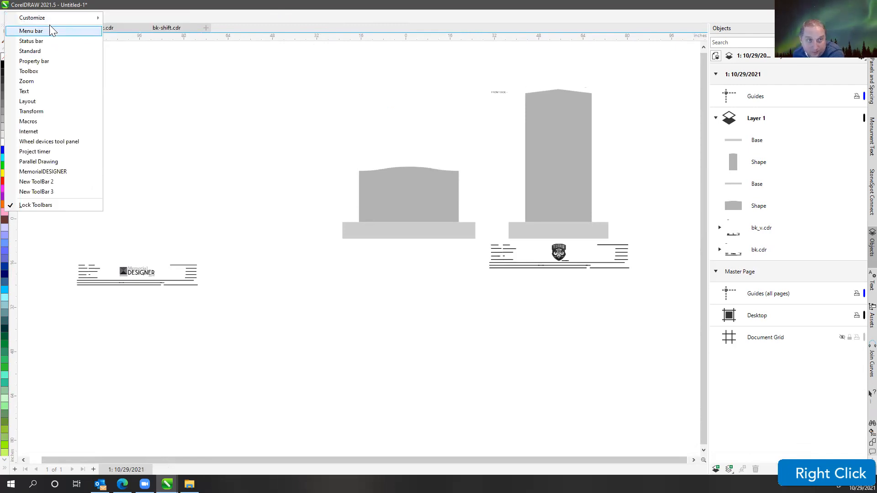
{"action": "left_click", "coordinate": [31, 31]}
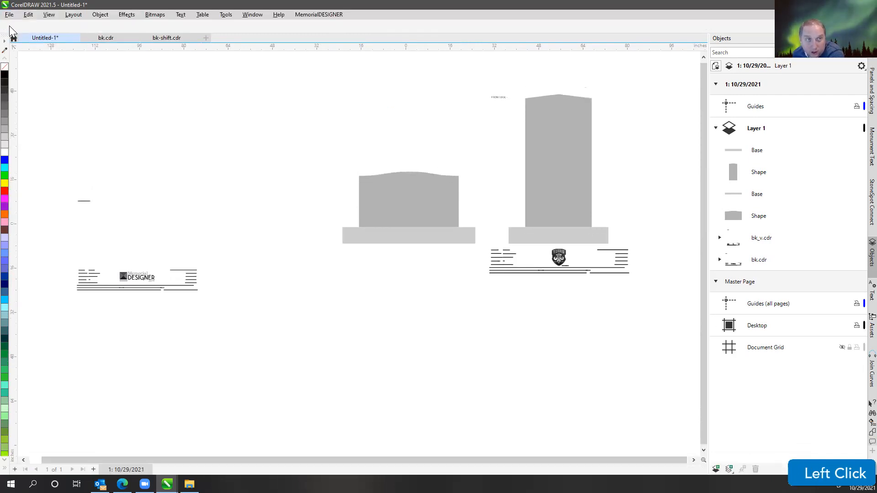
Step: Turn the status bar and the Standard toolbar back on
{"action": "right_click", "coordinate": [11, 28]}
{"action": "left_click", "coordinate": [29, 55]}
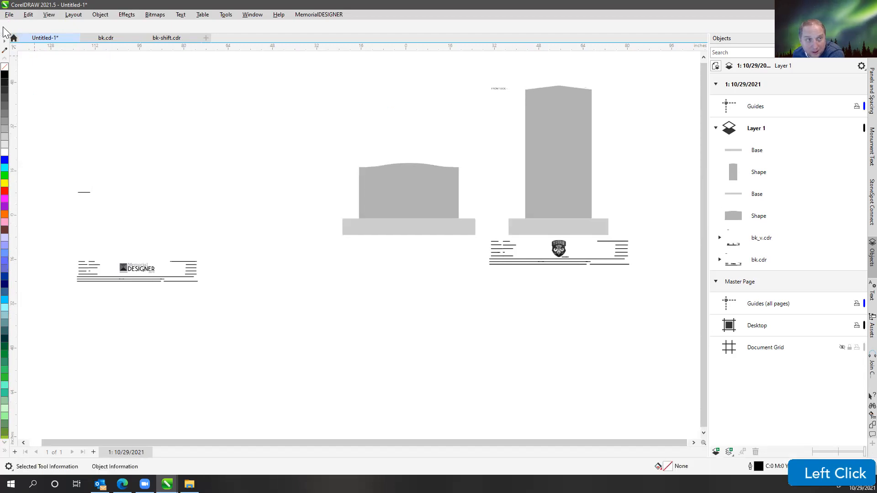
{"action": "right_click", "coordinate": [7, 30]}
{"action": "left_click", "coordinate": [21, 64]}
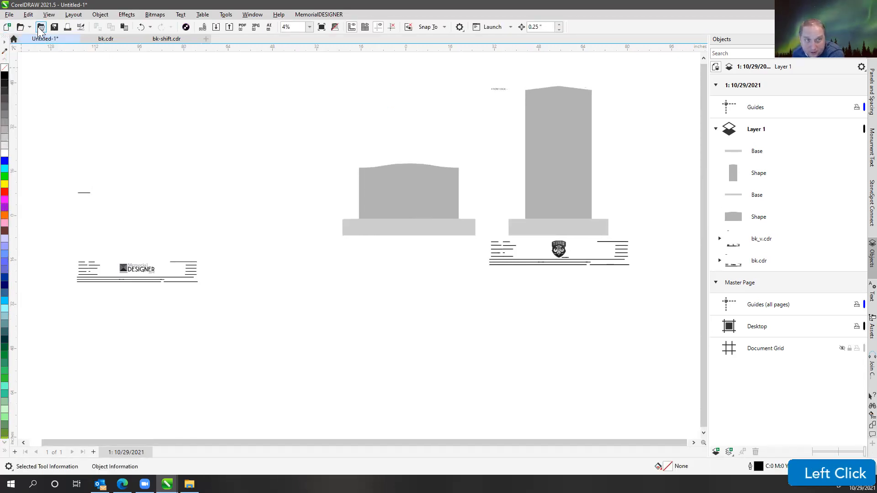
Step: Show the Property bar and the Toolbox
{"action": "right_click", "coordinate": [573, 28]}
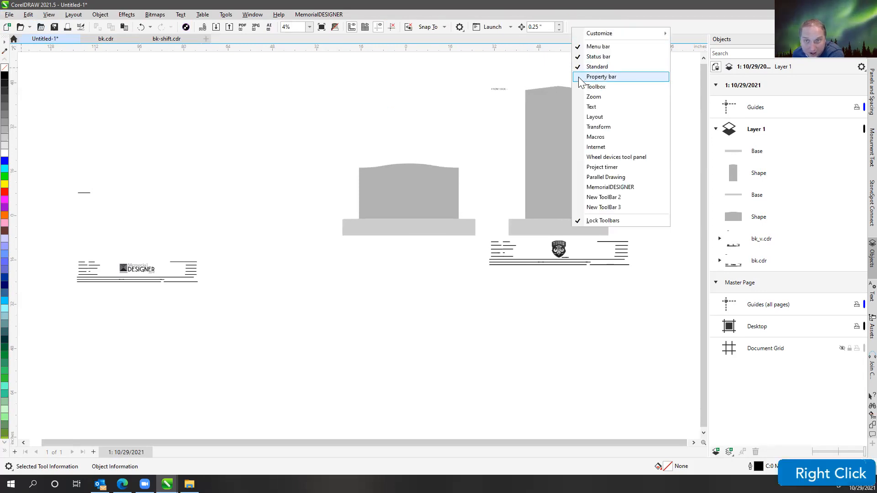
{"action": "left_click", "coordinate": [579, 76]}
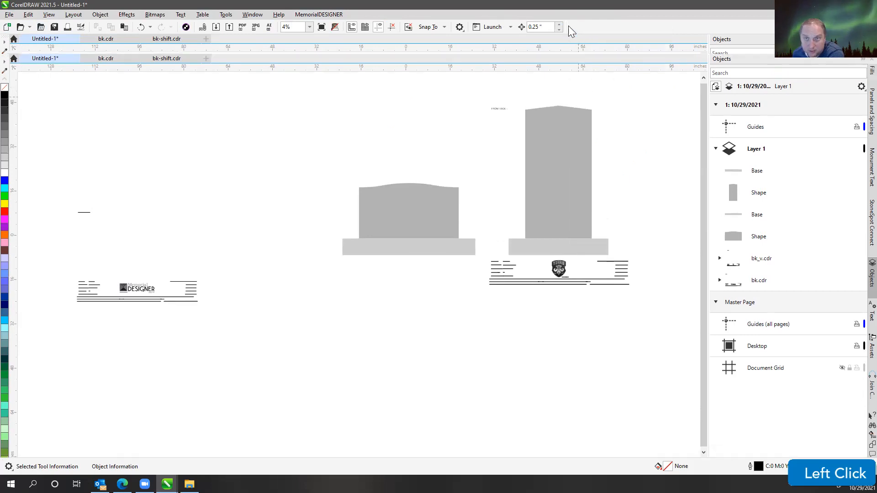
{"action": "right_click", "coordinate": [432, 41]}
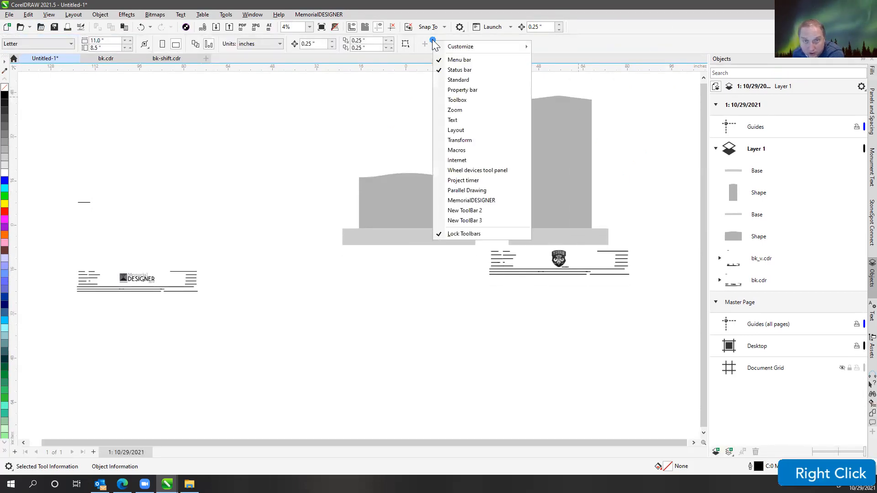
{"action": "left_click", "coordinate": [442, 100]}
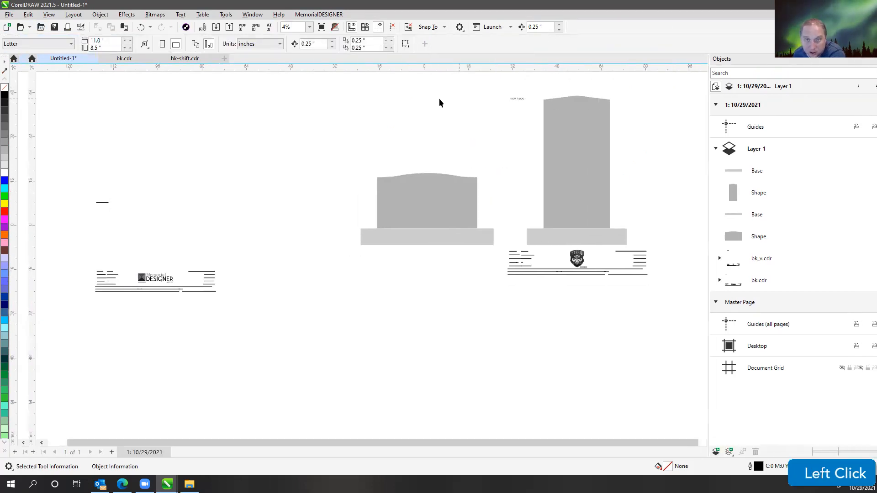
Step: Turn the MemorialDESIGNER and Project timer toolbars back on and close the toolbar list
{"action": "right_click", "coordinate": [433, 41]}
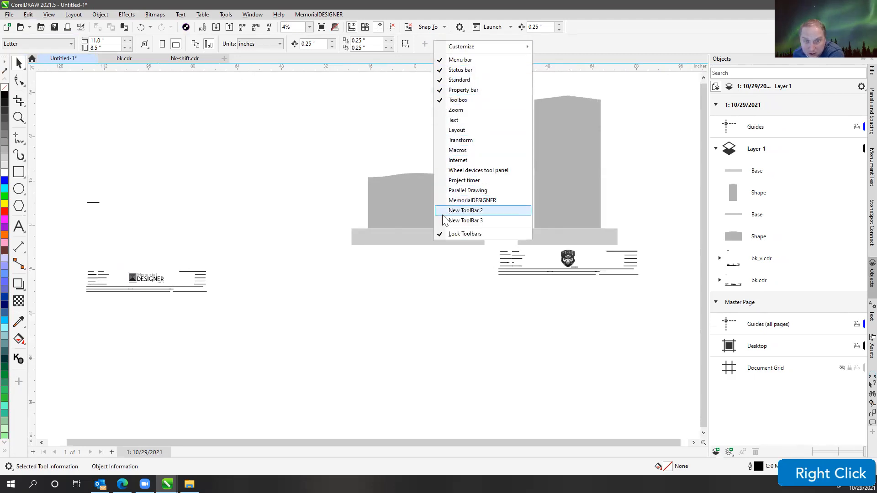
{"action": "left_click", "coordinate": [472, 200]}
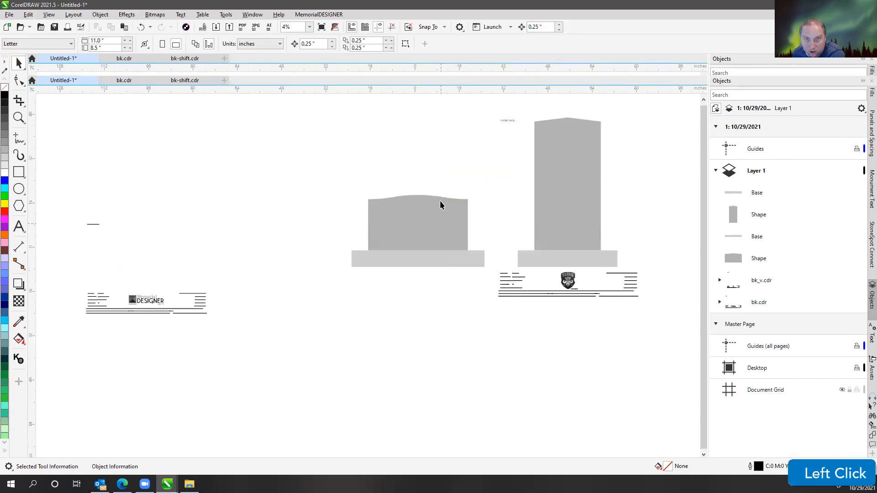
{"action": "right_click", "coordinate": [435, 44]}
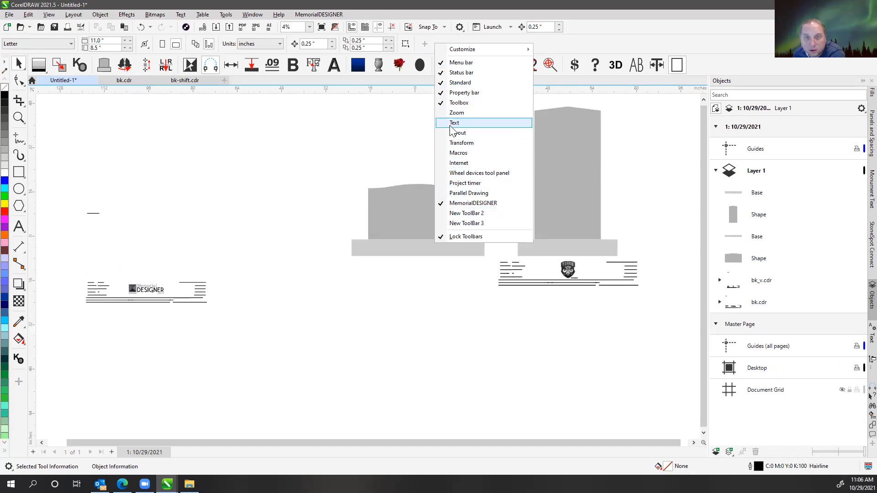
{"action": "left_click", "coordinate": [448, 185]}
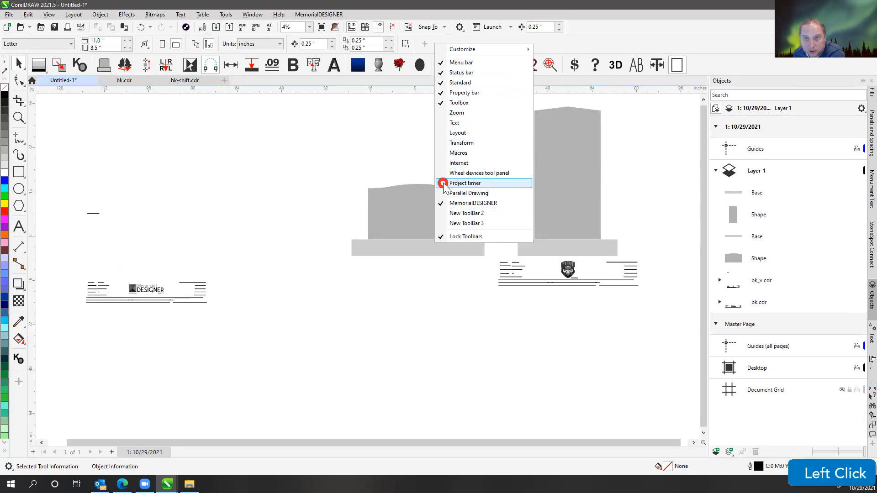
{"action": "right_click", "coordinate": [445, 42]}
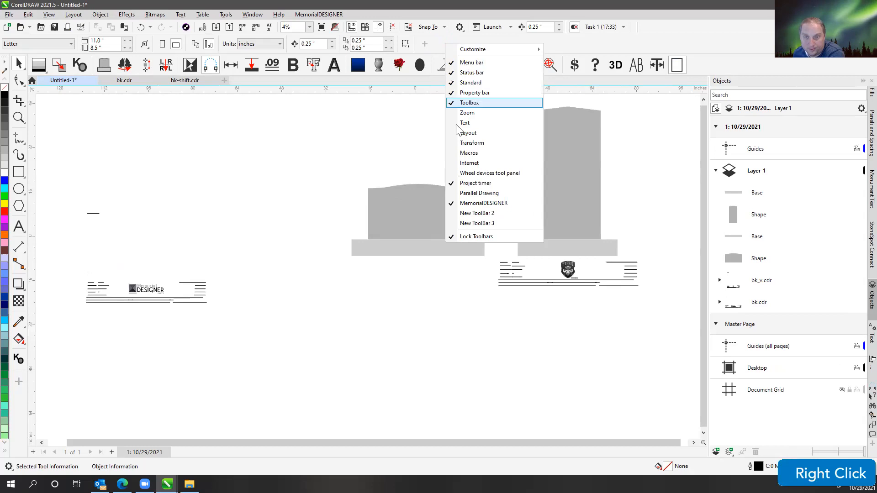
{"action": "left_click", "coordinate": [454, 333]}
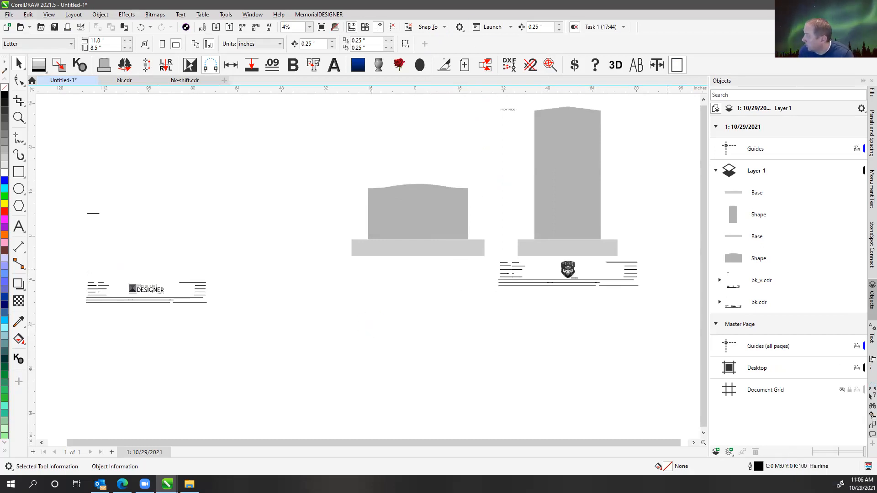
{"action": "left_click", "coordinate": [100, 485]}
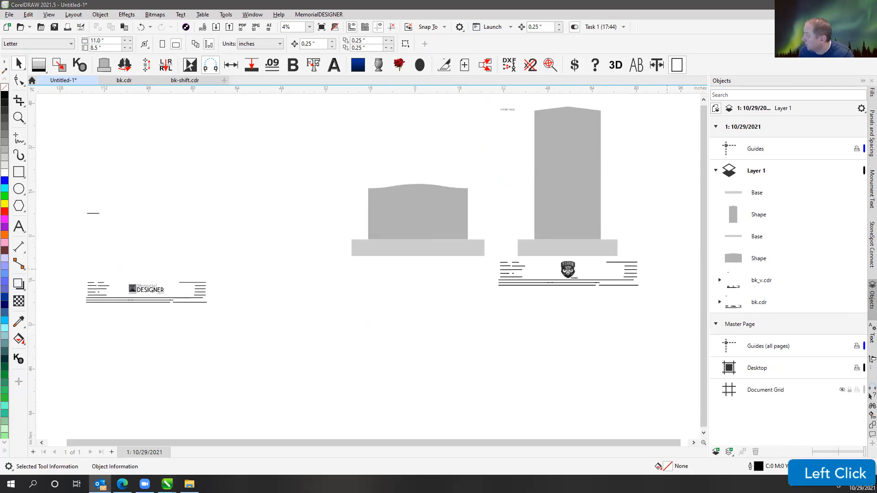
{"action": "scroll", "coordinate": [369, 261], "scroll_direction": "down", "scroll_amount": 1}
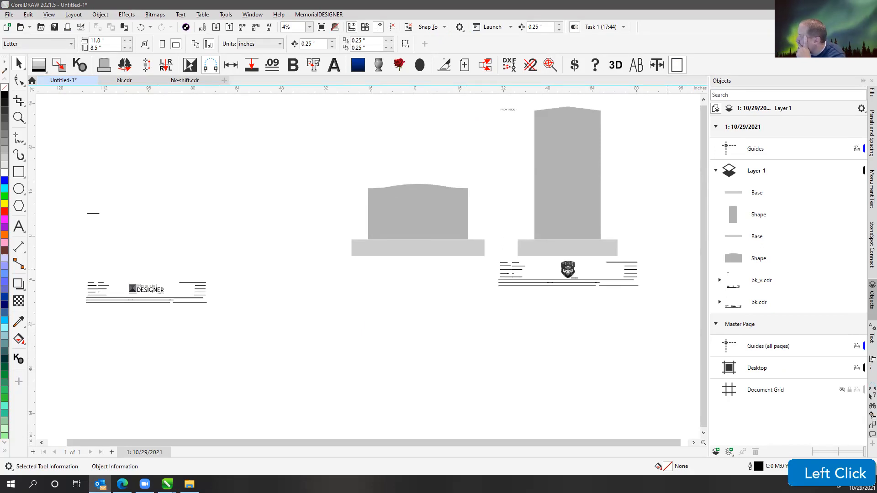
{"action": "scroll", "coordinate": [369, 265], "scroll_direction": "down", "scroll_amount": 1}
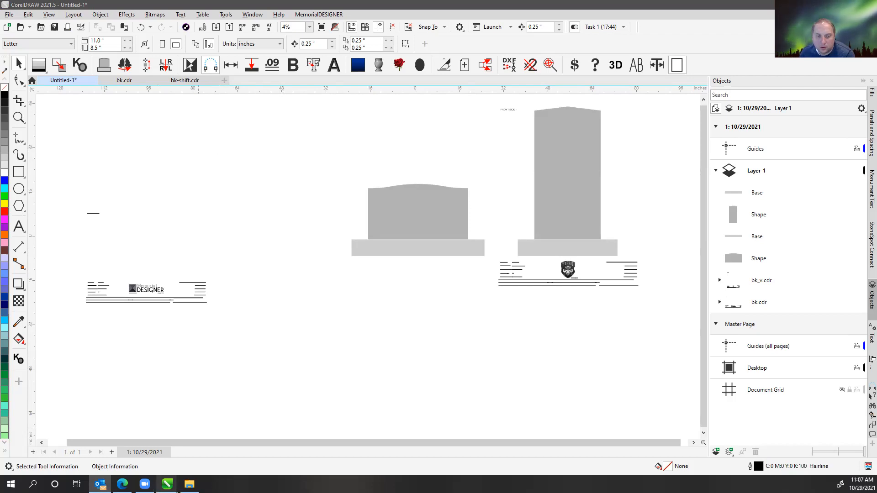
{"action": "mouse_move", "coordinate": [166, 484]}
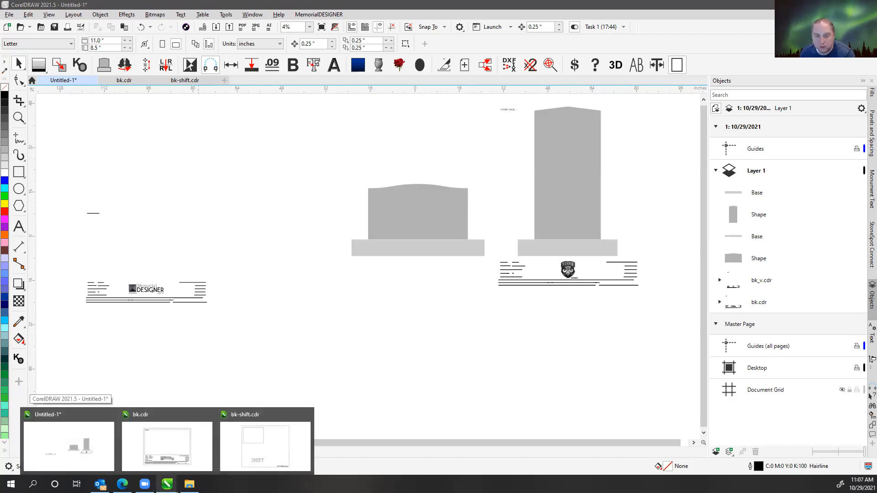
{"action": "left_click", "coordinate": [68, 445]}
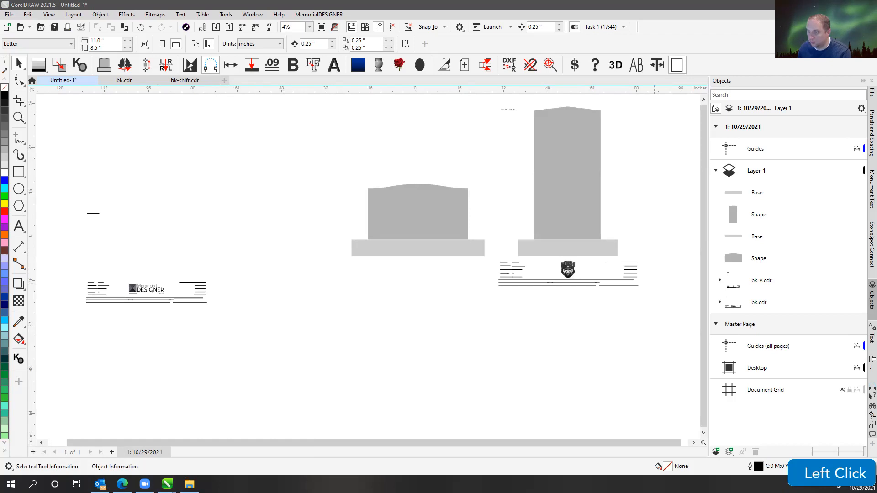
{"action": "key", "text": "shift+r+y"}
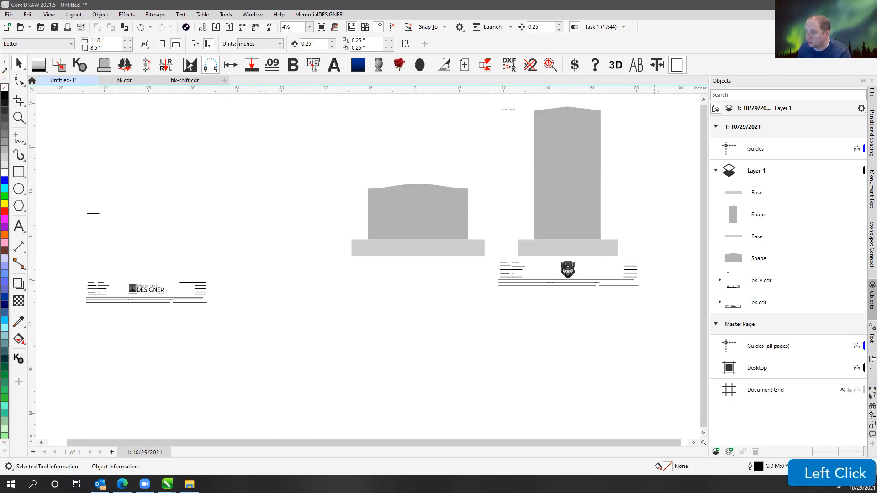
{"action": "key", "text": "shift+a+n"}
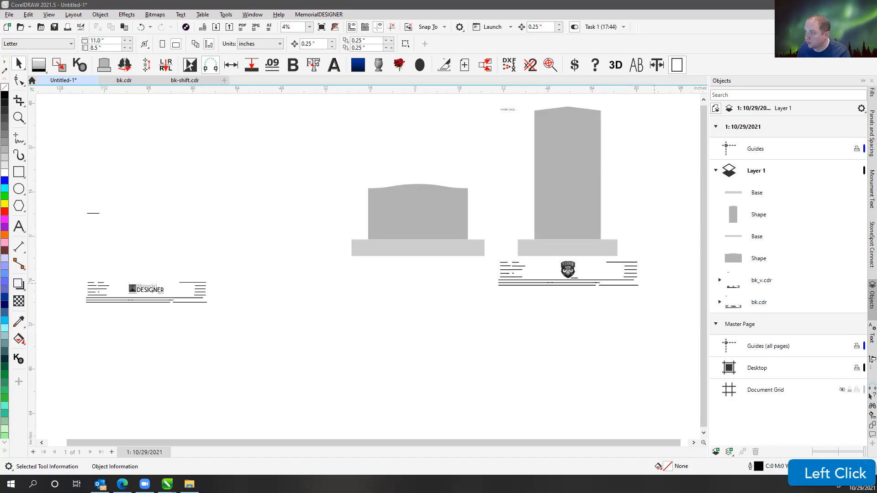
{"action": "key", "text": "ctrl+z"}
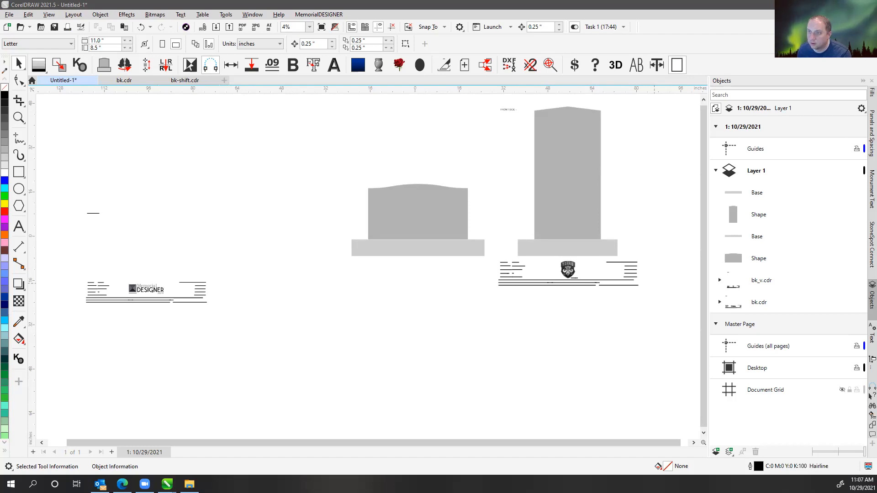
{"action": "left_click", "coordinate": [654, 283]}
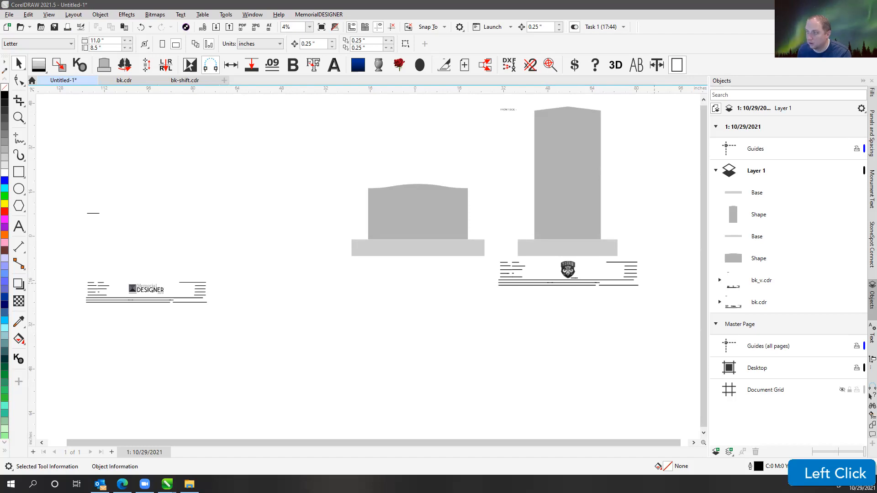
Step: Close the Import folder window, open the headstone design G (003).cdr from the Desktop, and accept the file-in-use notice
{"action": "left_click", "coordinate": [189, 484]}
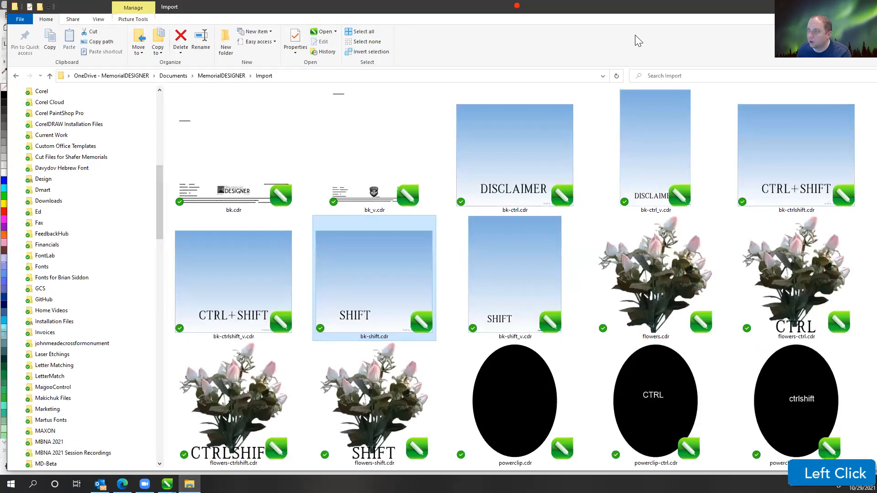
{"action": "left_click", "coordinate": [866, 5]}
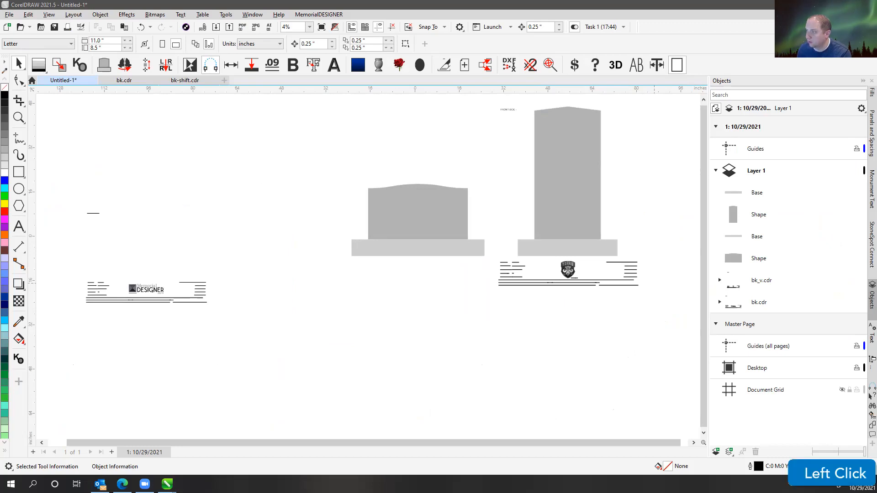
{"action": "key", "text": "g"}
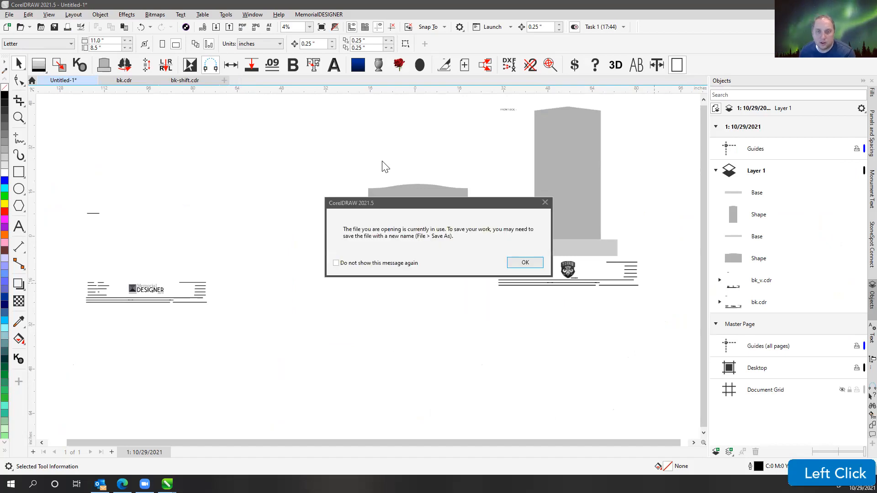
{"action": "left_click", "coordinate": [526, 262]}
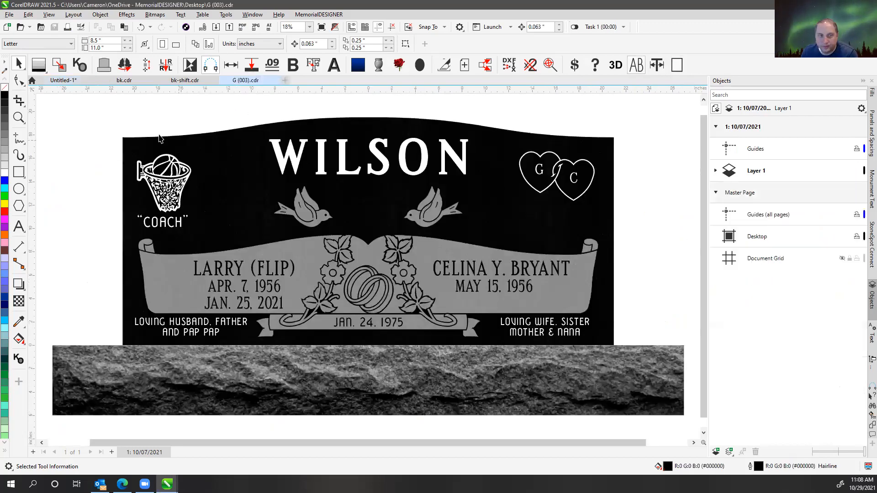
{"action": "left_click", "coordinate": [54, 111]}
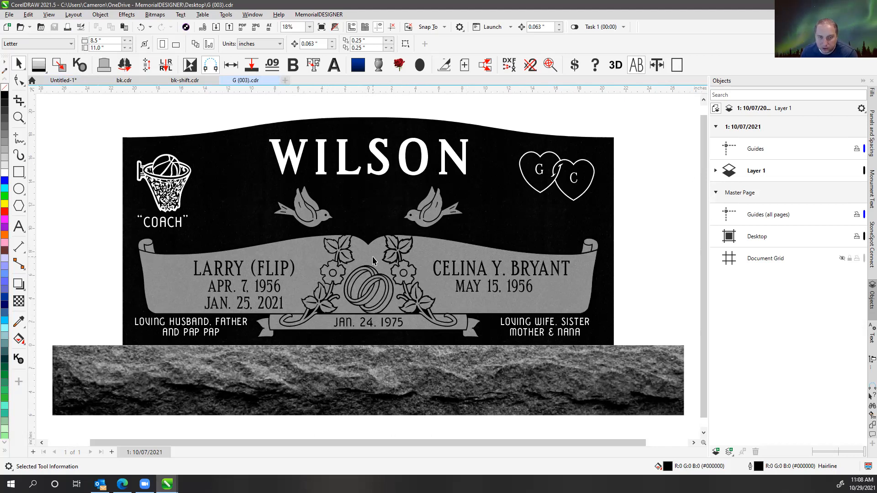
Step: Examine the central leaves, rings and scroll edge up close, selecting the upper leaf cluster on the husband's side
{"action": "scroll", "coordinate": [368, 270], "scroll_direction": "up", "scroll_amount": 3}
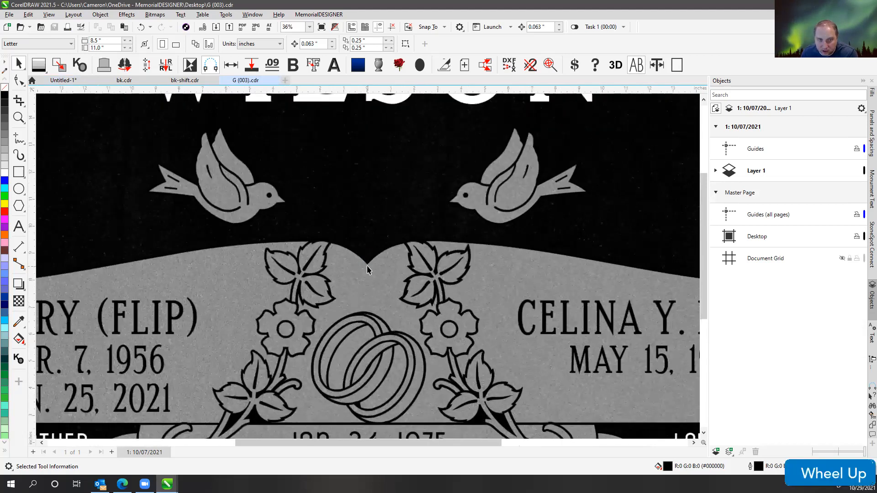
{"action": "scroll", "coordinate": [368, 270], "scroll_direction": "down", "scroll_amount": 4}
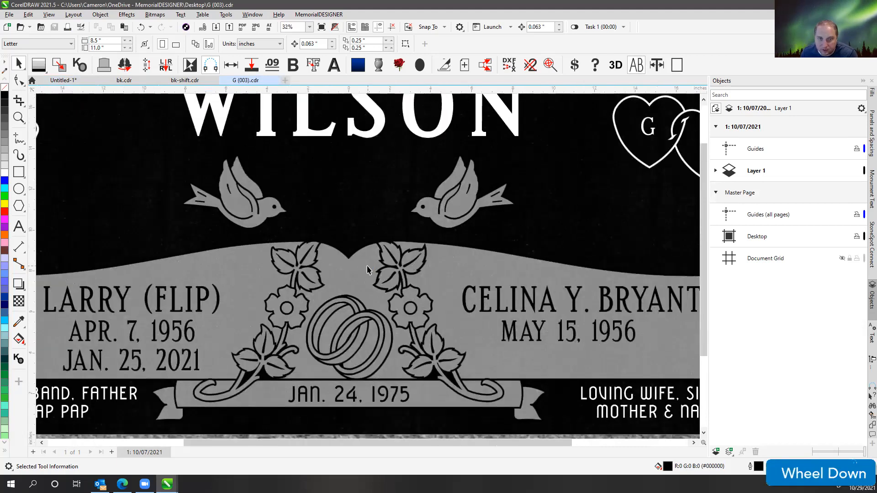
{"action": "scroll", "coordinate": [368, 270], "scroll_direction": "up", "scroll_amount": 3}
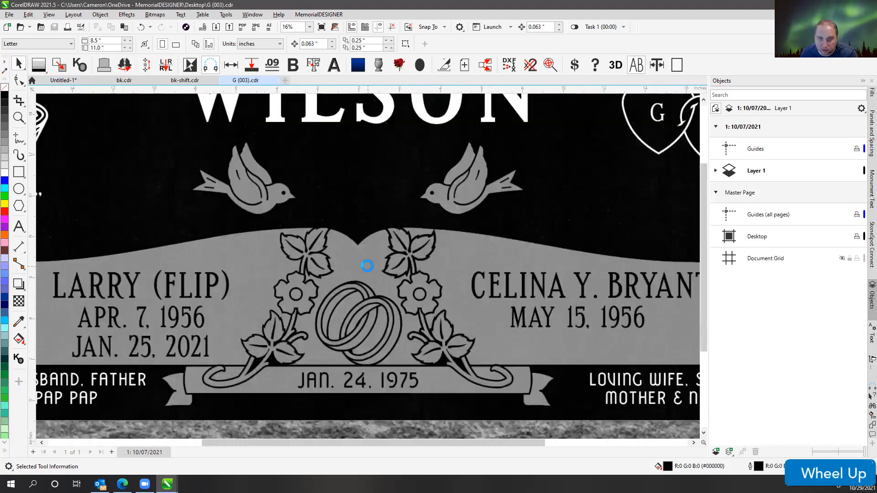
{"action": "left_click", "coordinate": [391, 258]}
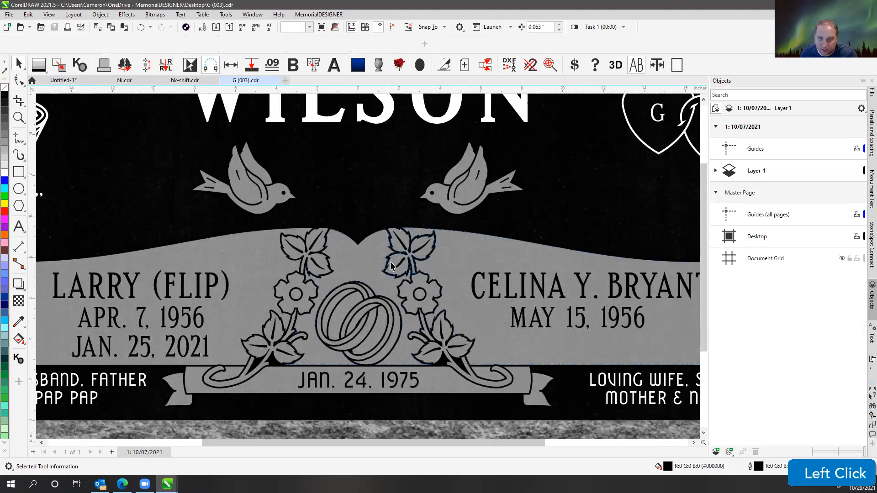
{"action": "left_click", "coordinate": [284, 242]}
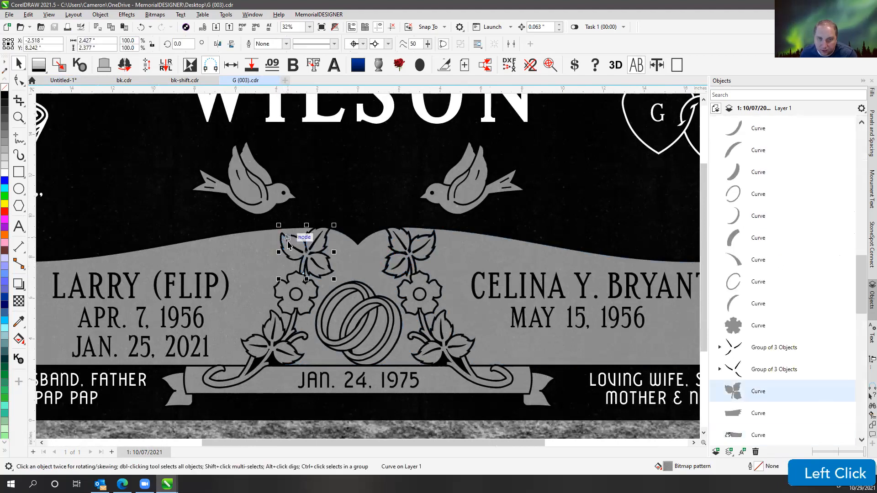
{"action": "scroll", "coordinate": [304, 242], "scroll_direction": "up", "scroll_amount": 2}
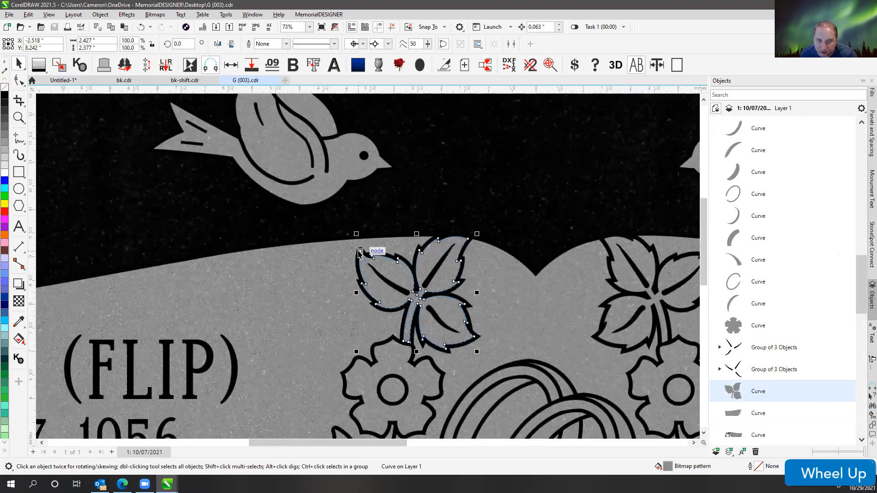
{"action": "scroll", "coordinate": [402, 265], "scroll_direction": "down", "scroll_amount": 1}
{"action": "scroll", "coordinate": [379, 265], "scroll_direction": "down", "scroll_amount": 1}
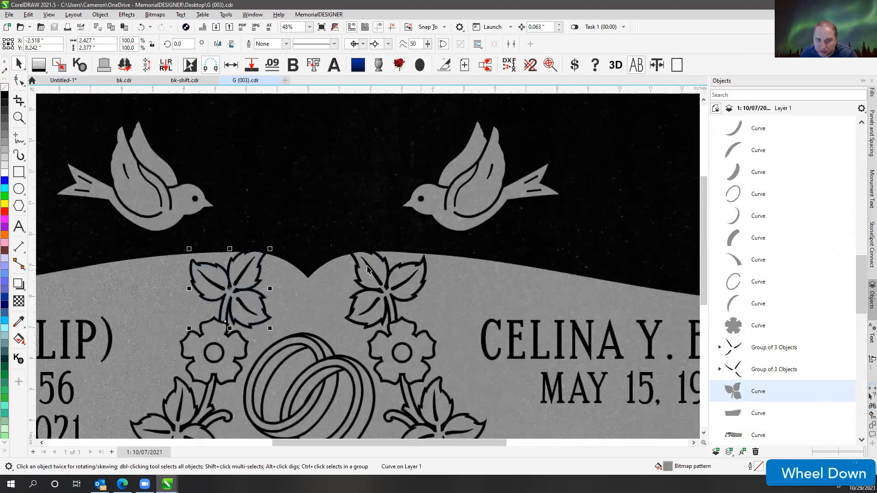
{"action": "scroll", "coordinate": [384, 245], "scroll_direction": "up", "scroll_amount": 2}
{"action": "scroll", "coordinate": [384, 249], "scroll_direction": "down", "scroll_amount": 3}
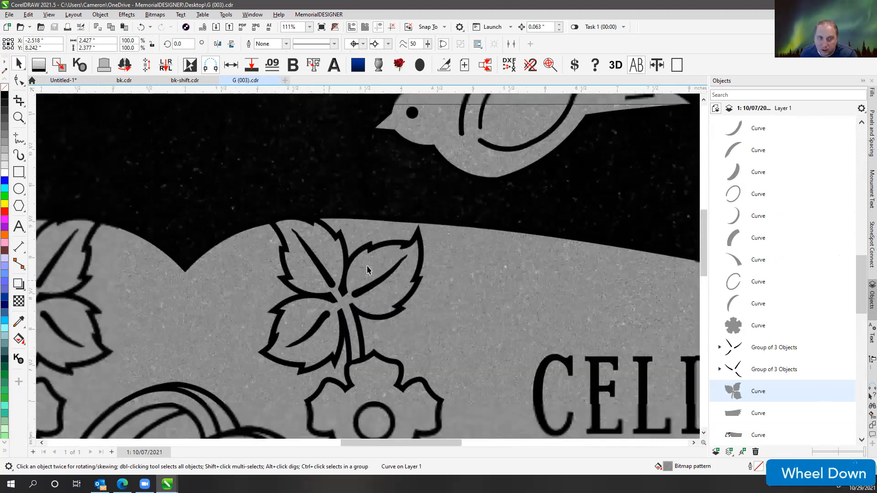
{"action": "scroll", "coordinate": [368, 266], "scroll_direction": "down", "scroll_amount": 1}
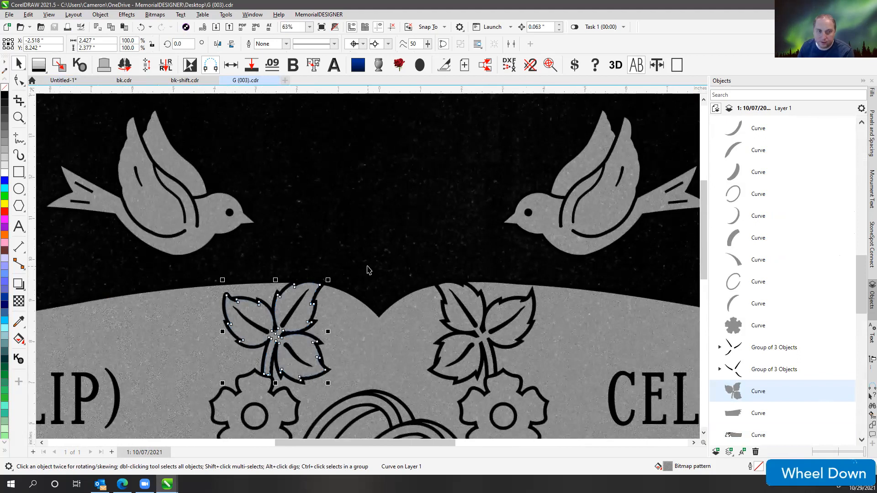
{"action": "scroll", "coordinate": [347, 297], "scroll_direction": "down", "scroll_amount": 1}
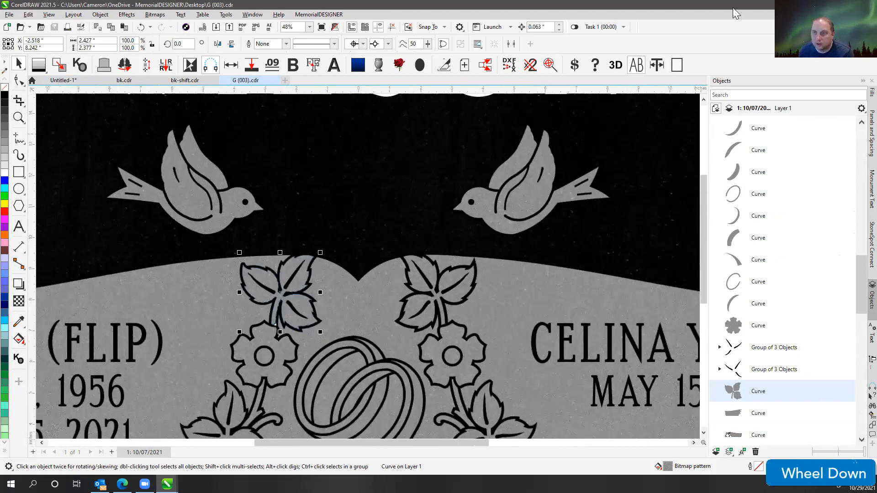
Step: Show the Fills docker and switch the design's granite fills to flat layout colours
{"action": "left_click", "coordinate": [872, 93]}
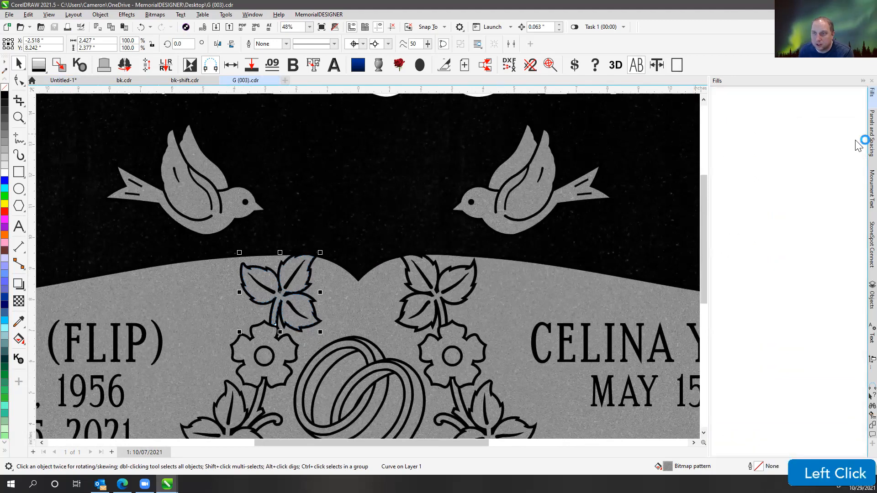
{"action": "left_click", "coordinate": [741, 232]}
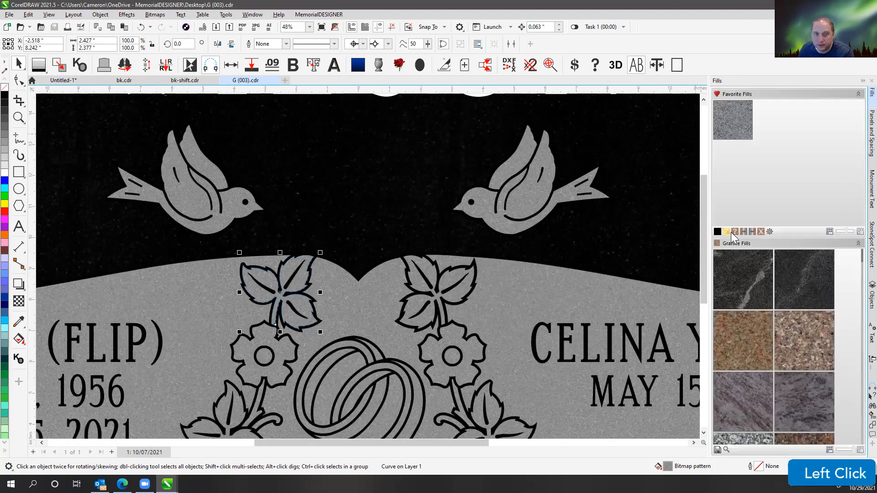
{"action": "left_click", "coordinate": [379, 229]}
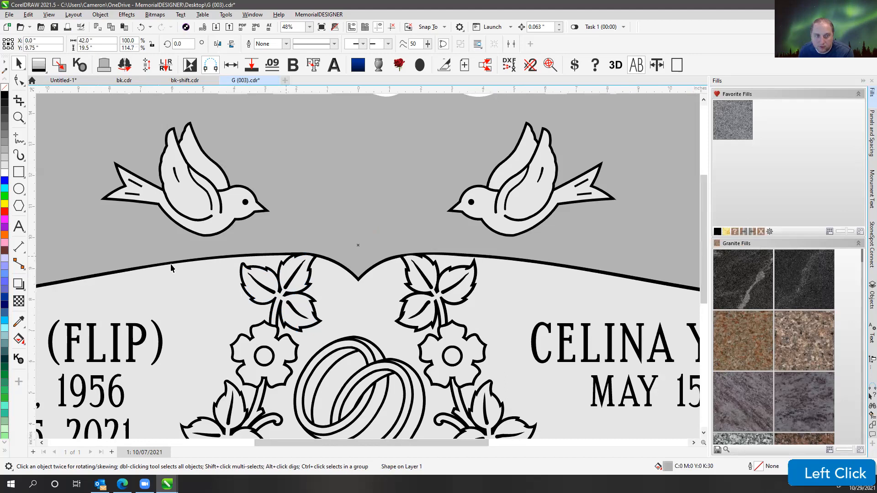
Step: Inspect the black curve behind the scroll panel and compare it with the whole headstone layout
{"action": "scroll", "coordinate": [367, 269], "scroll_direction": "down", "scroll_amount": 1}
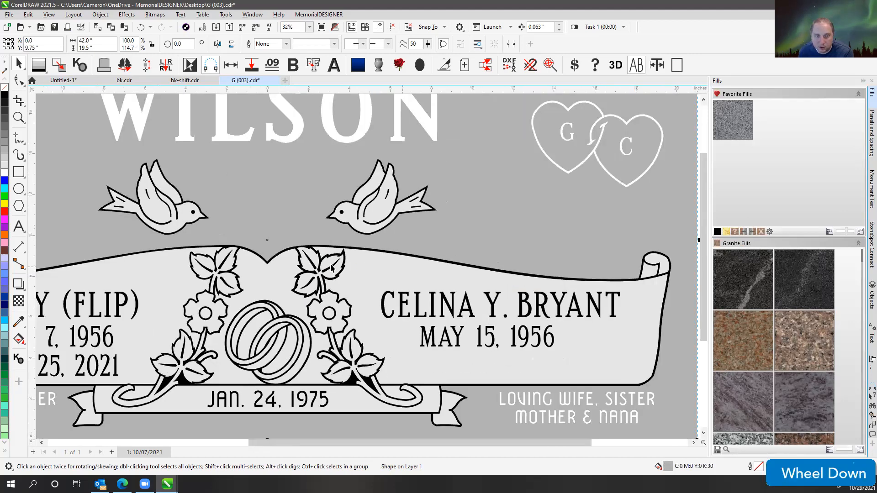
{"action": "left_click", "coordinate": [101, 262]}
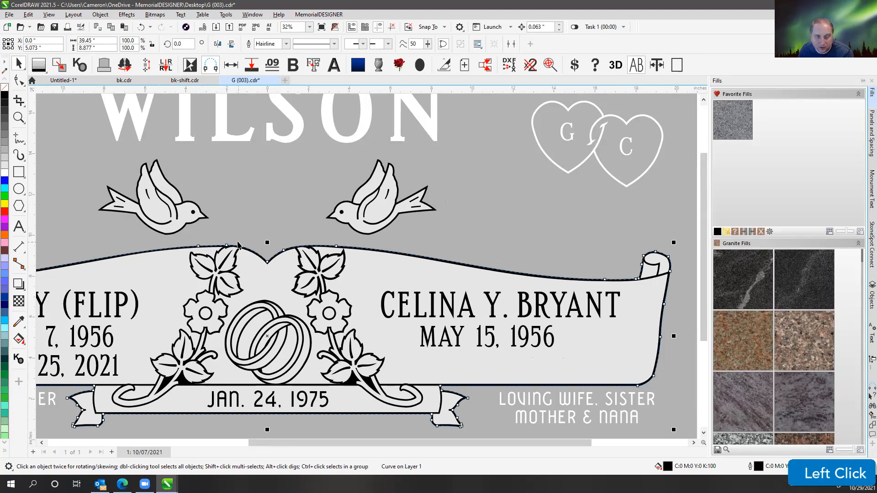
{"action": "scroll", "coordinate": [366, 267], "scroll_direction": "down", "scroll_amount": 1}
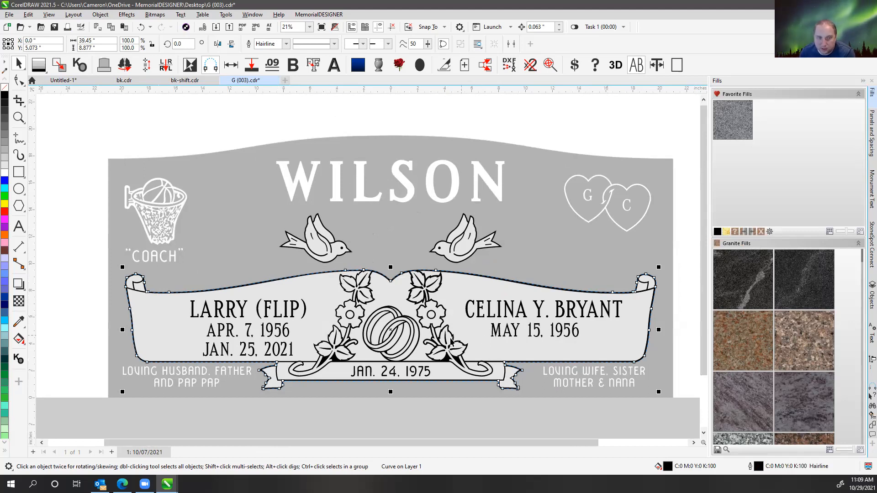
{"action": "left_click", "coordinate": [154, 122]}
{"action": "scroll", "coordinate": [368, 270], "scroll_direction": "down", "scroll_amount": 1}
{"action": "scroll", "coordinate": [368, 270], "scroll_direction": "down", "scroll_amount": 1}
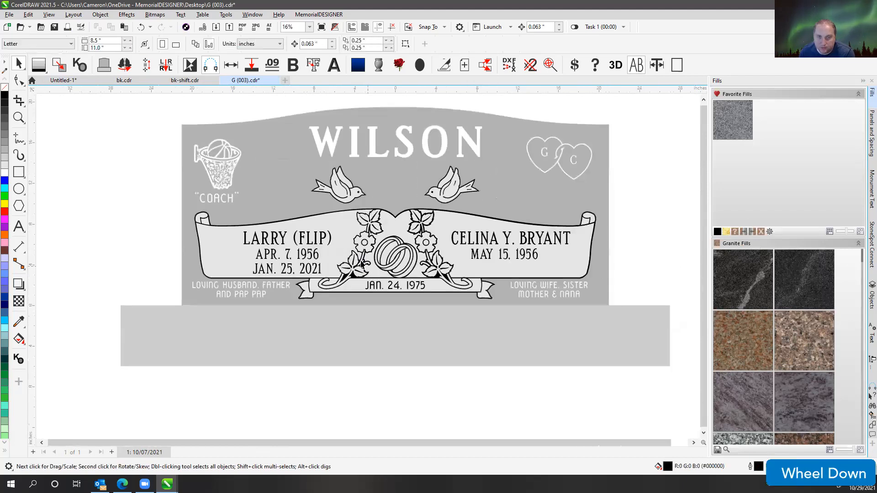
Step: Place a copy of the scroll panel with its lettering, flowers and rings about 55 inches to the right of the headstone
{"action": "left_click", "coordinate": [173, 209]}
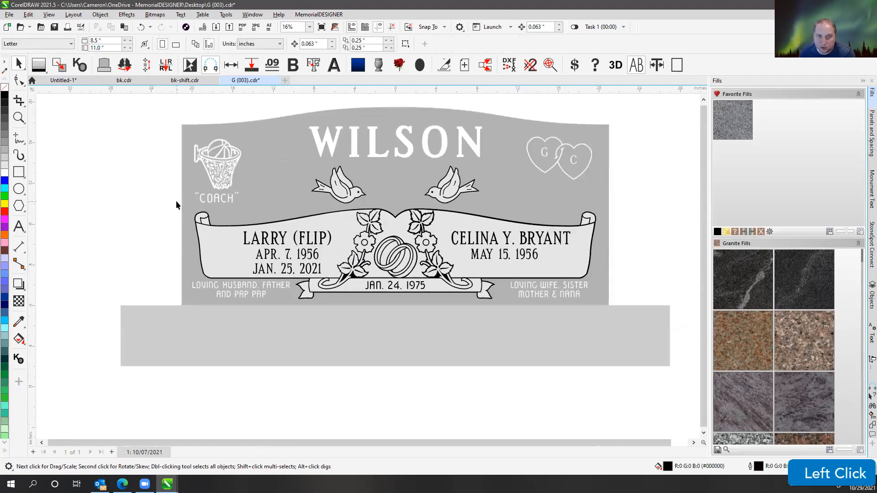
{"action": "left_click_drag", "start_coordinate": [178, 205], "coordinate": [601, 323]}
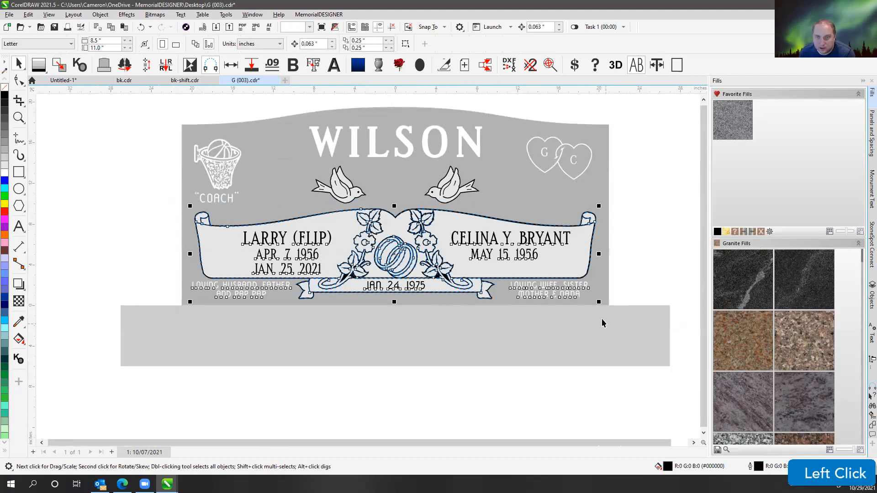
{"action": "scroll", "coordinate": [367, 266], "scroll_direction": "down", "scroll_amount": 1}
{"action": "scroll", "coordinate": [349, 250], "scroll_direction": "down", "scroll_amount": 1}
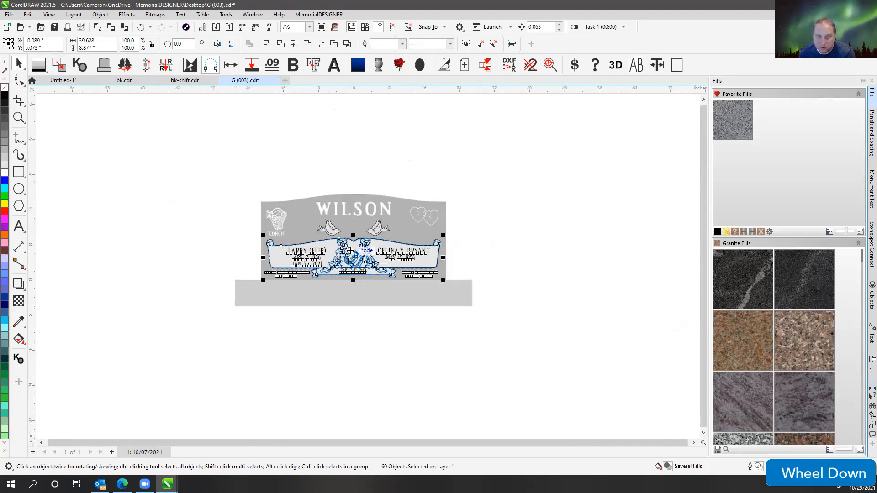
{"action": "left_click_drag", "start_coordinate": [350, 250], "coordinate": [592, 266]}
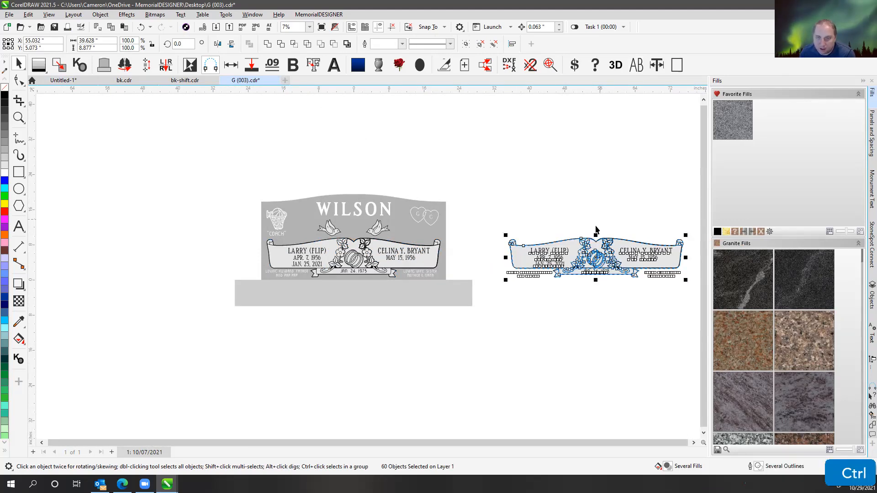
Step: Delete the husband's name and both date lines from the copied scroll
{"action": "scroll", "coordinate": [571, 265], "scroll_direction": "up", "scroll_amount": 3}
{"action": "scroll", "coordinate": [367, 266], "scroll_direction": "up", "scroll_amount": 1}
{"action": "left_click_drag", "start_coordinate": [261, 187], "coordinate": [377, 278]}
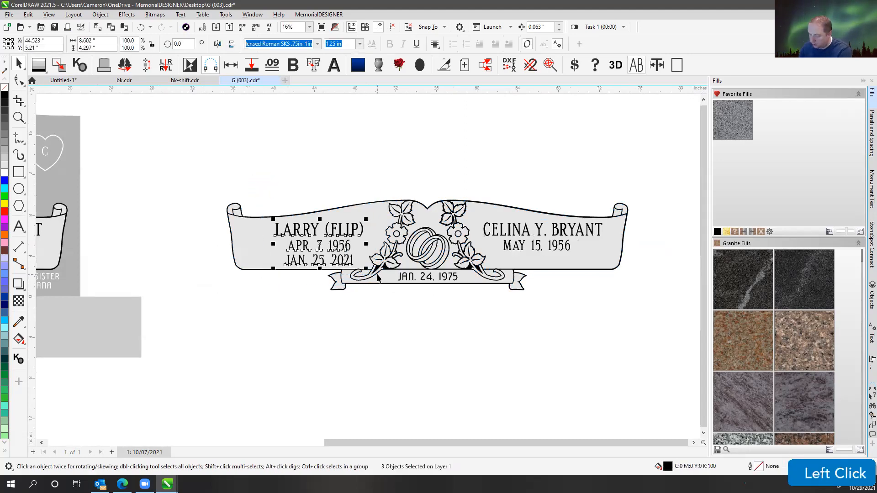
{"action": "key", "text": "Delete"}
Step: Switch to Wireframe view and delete the "Loving Husband, Father and Pap Pap" epitaph and the marriage date from the copied scroll
{"action": "left_click_drag", "start_coordinate": [213, 257], "coordinate": [360, 347]}
{"action": "left_click", "coordinate": [378, 305]}
{"action": "key", "text": "v"}
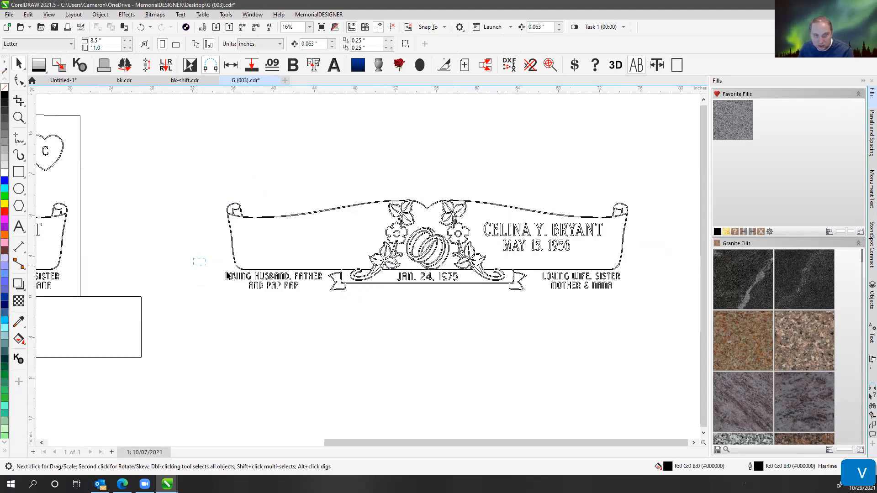
{"action": "left_click_drag", "start_coordinate": [183, 249], "coordinate": [327, 324]}
{"action": "key", "text": "Delete"}
{"action": "left_click_drag", "start_coordinate": [388, 300], "coordinate": [465, 269]}
{"action": "key", "text": "Delete"}
Step: Delete the wife's name and date and the "Loving Wife, Sister Mother & Nana" epitaph from the copied scroll
{"action": "left_click_drag", "start_coordinate": [476, 191], "coordinate": [613, 260]}
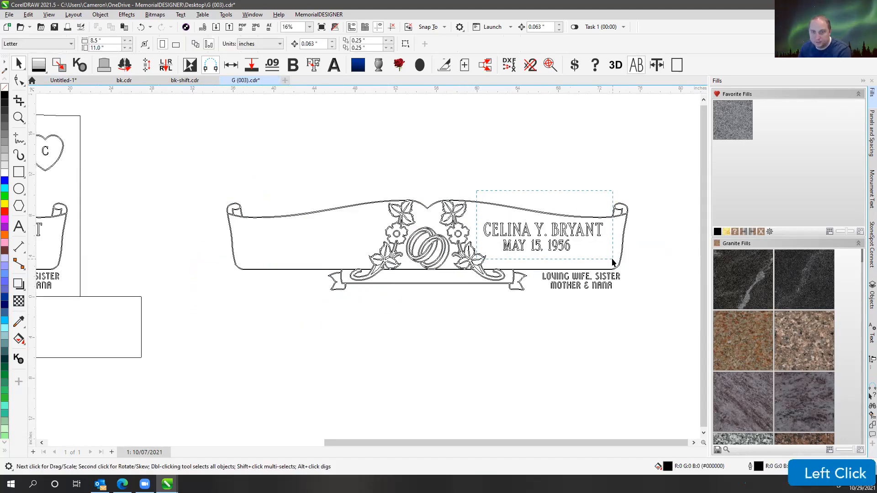
{"action": "key", "text": "Delete"}
{"action": "left_click_drag", "start_coordinate": [530, 313], "coordinate": [656, 258]}
{"action": "key", "text": "Delete"}
{"action": "left_click", "coordinate": [448, 158]}
Step: Select the outer outline of the wedding rings on the copied scroll to inspect which curve it belongs to
{"action": "scroll", "coordinate": [432, 231], "scroll_direction": "up", "scroll_amount": 2}
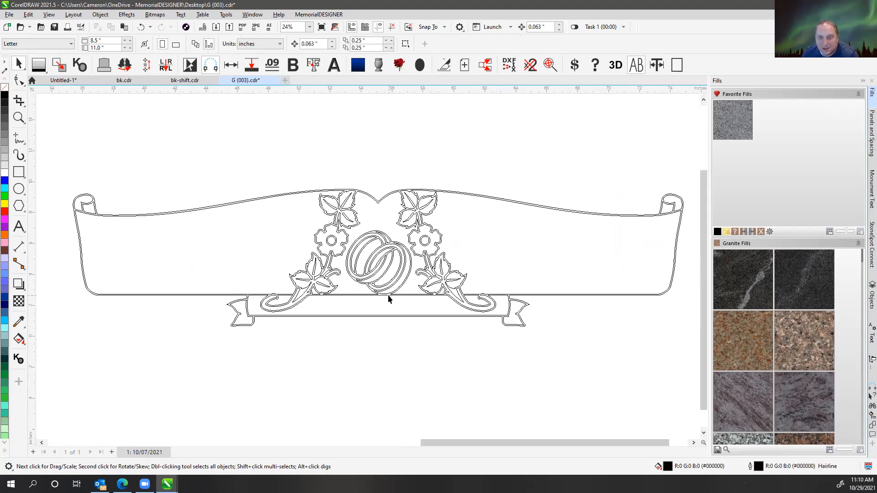
{"action": "left_click", "coordinate": [377, 238]}
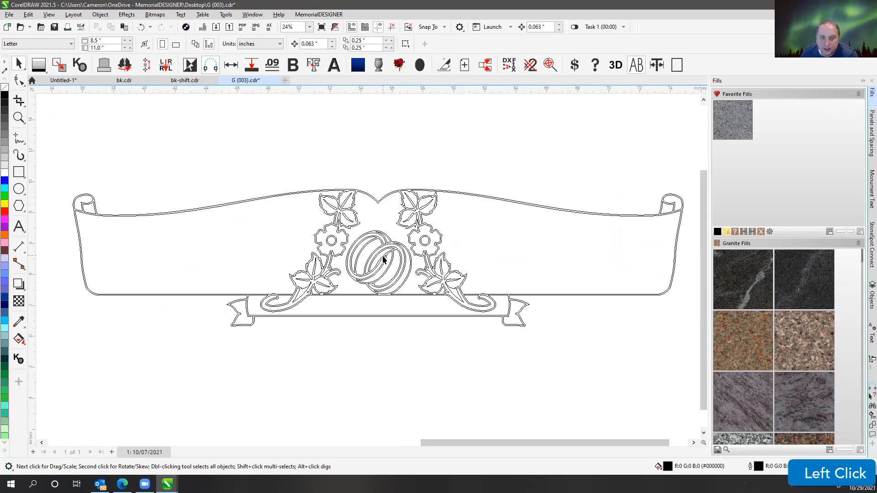
{"action": "scroll", "coordinate": [379, 246], "scroll_direction": "up", "scroll_amount": 2}
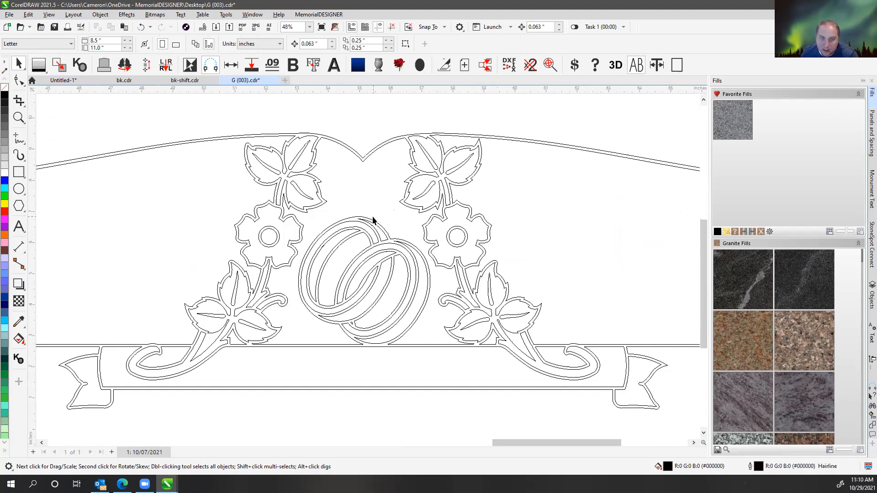
{"action": "left_click", "coordinate": [359, 219]}
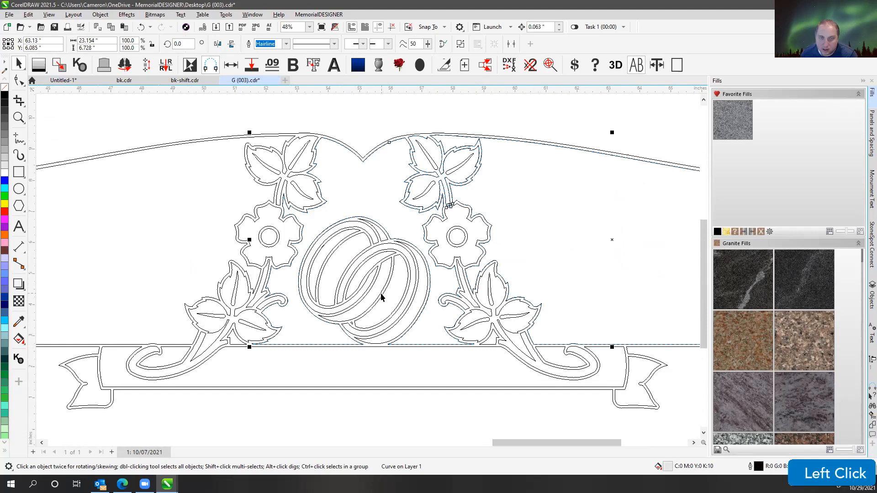
{"action": "left_click", "coordinate": [362, 204]}
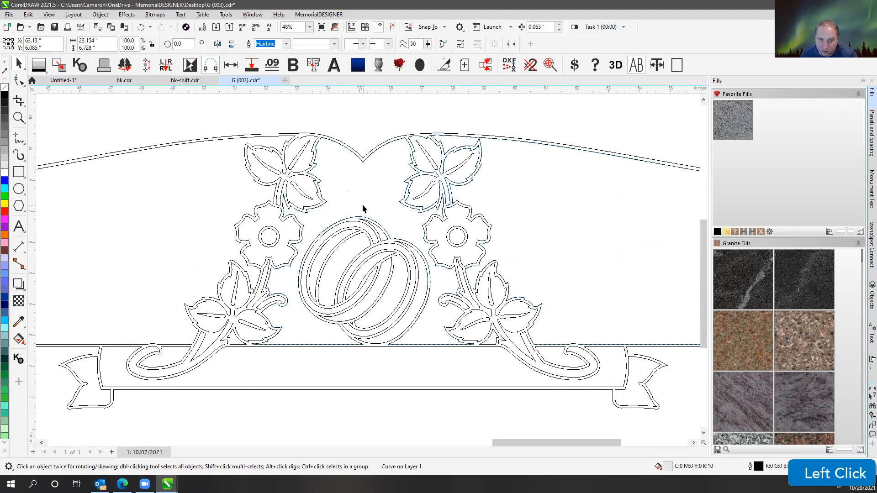
{"action": "scroll", "coordinate": [370, 340], "scroll_direction": "up", "scroll_amount": 3}
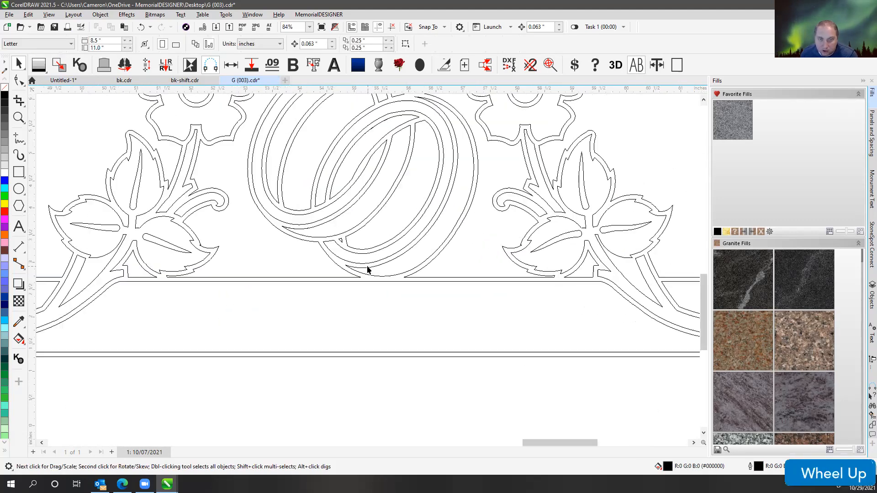
Step: Break the rings' outer outline at the two nodes where it meets the panel's lower edge
{"action": "left_click", "coordinate": [330, 261]}
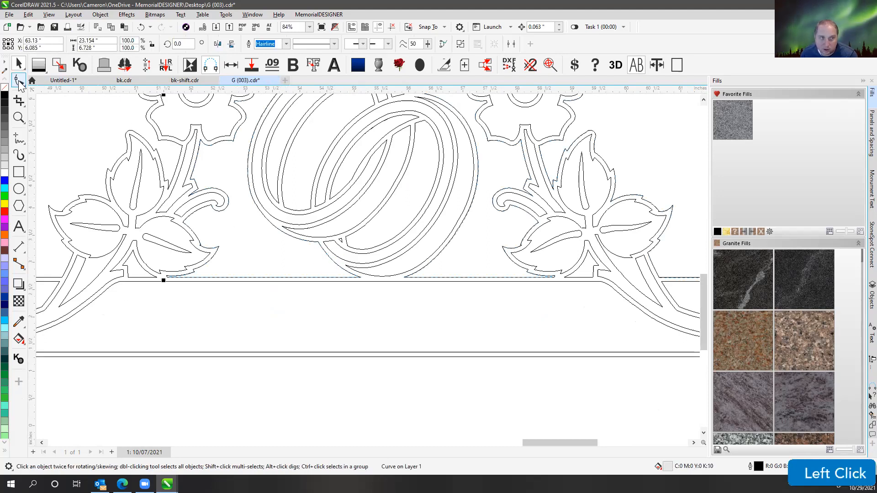
{"action": "key", "text": "F10"}
{"action": "scroll", "coordinate": [337, 258], "scroll_direction": "up", "scroll_amount": 4}
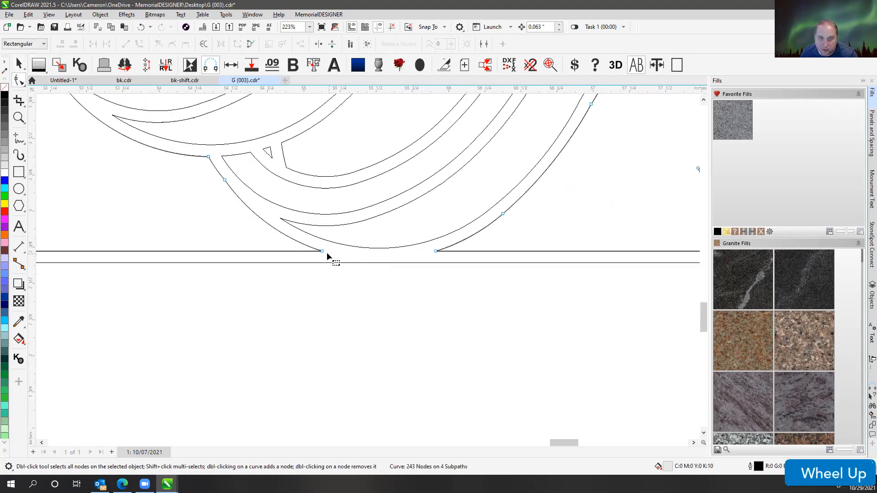
{"action": "left_click", "coordinate": [322, 252]}
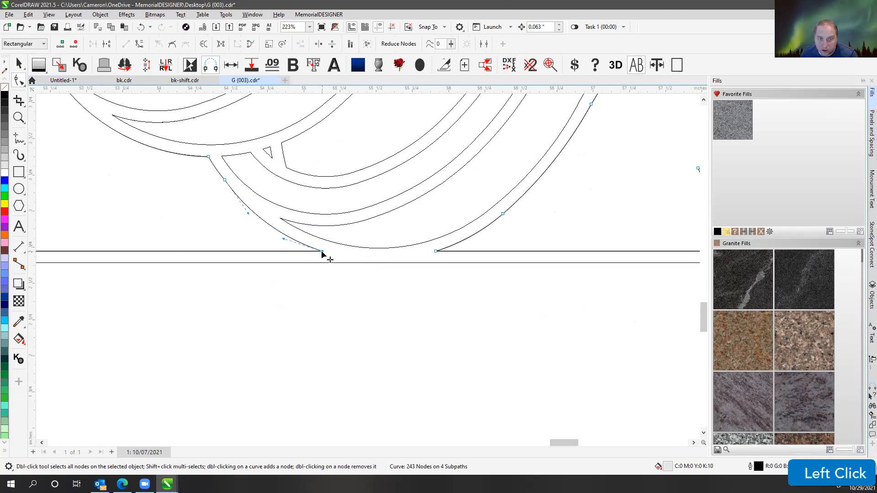
{"action": "right_click", "coordinate": [323, 254]}
{"action": "left_click", "coordinate": [351, 292]}
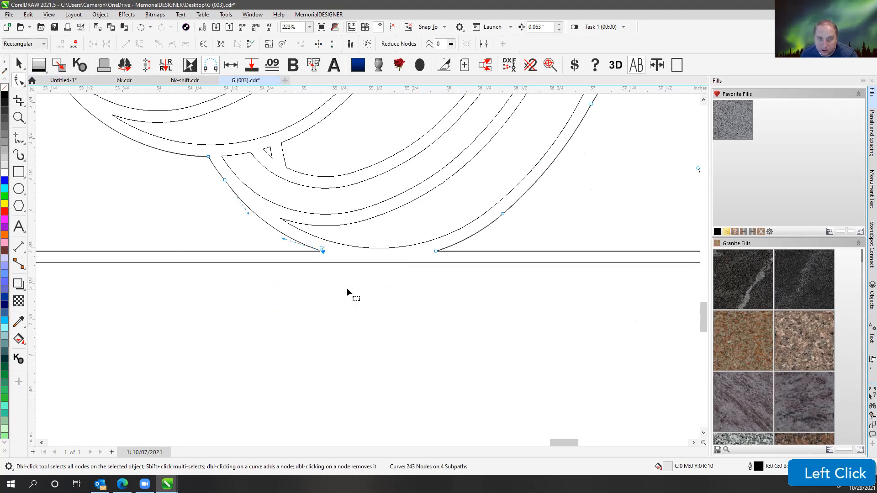
{"action": "left_click", "coordinate": [436, 251]}
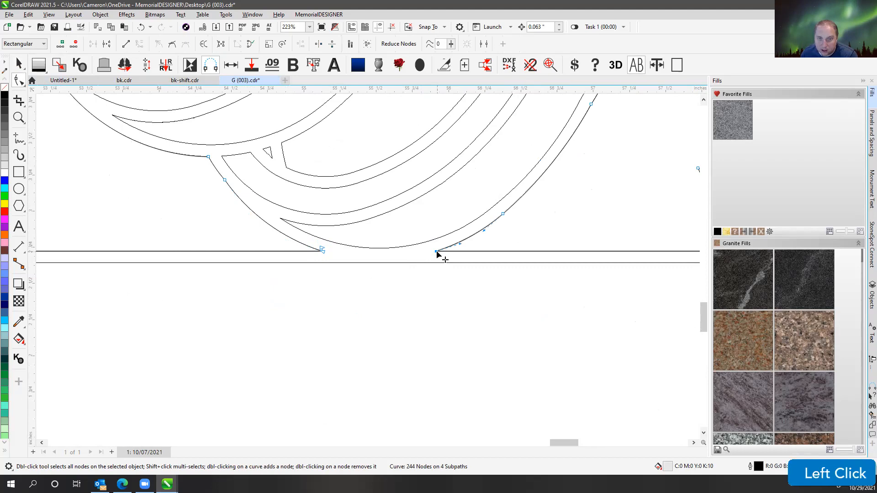
{"action": "right_click", "coordinate": [437, 252]}
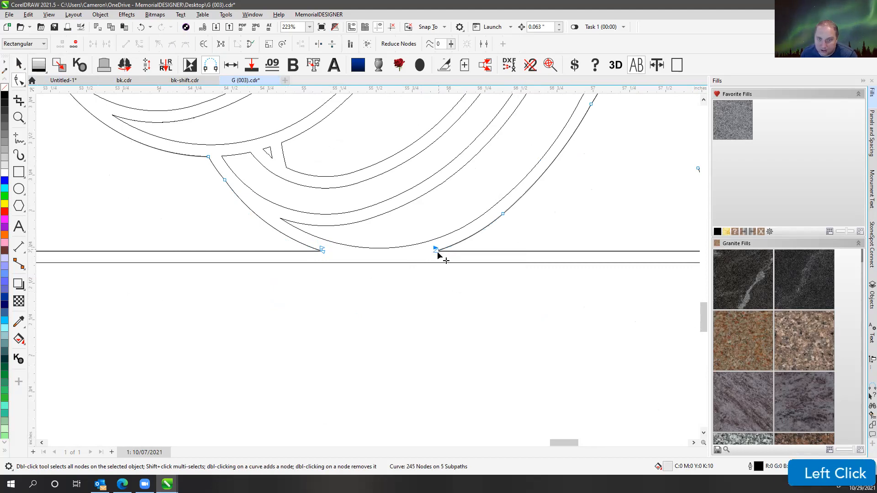
{"action": "scroll", "coordinate": [391, 208], "scroll_direction": "down", "scroll_amount": 2}
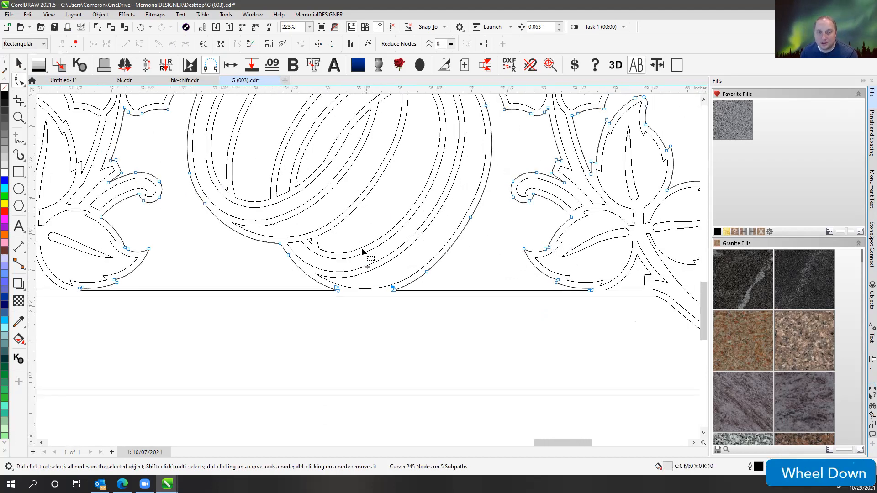
{"action": "scroll", "coordinate": [366, 265], "scroll_direction": "down", "scroll_amount": 1}
{"action": "scroll", "coordinate": [366, 265], "scroll_direction": "down", "scroll_amount": 2}
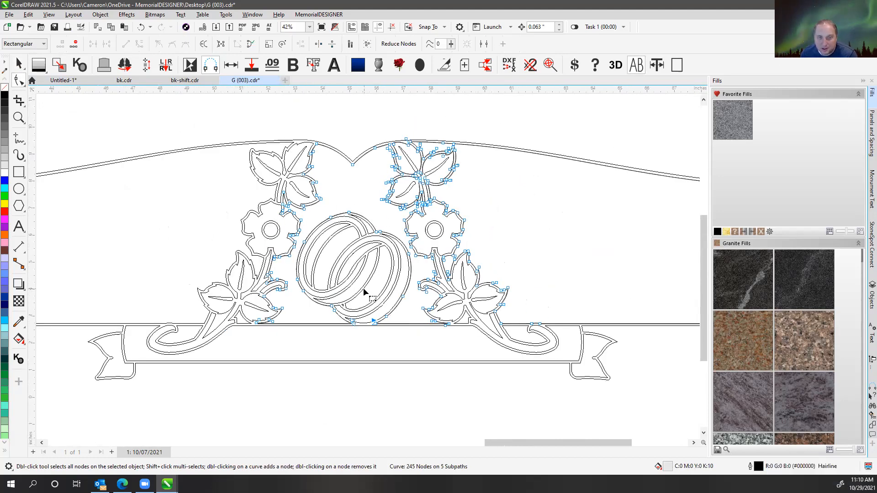
Step: Break the split outline curve apart into separate objects
{"action": "left_click", "coordinate": [21, 65]}
{"action": "left_click", "coordinate": [343, 115]}
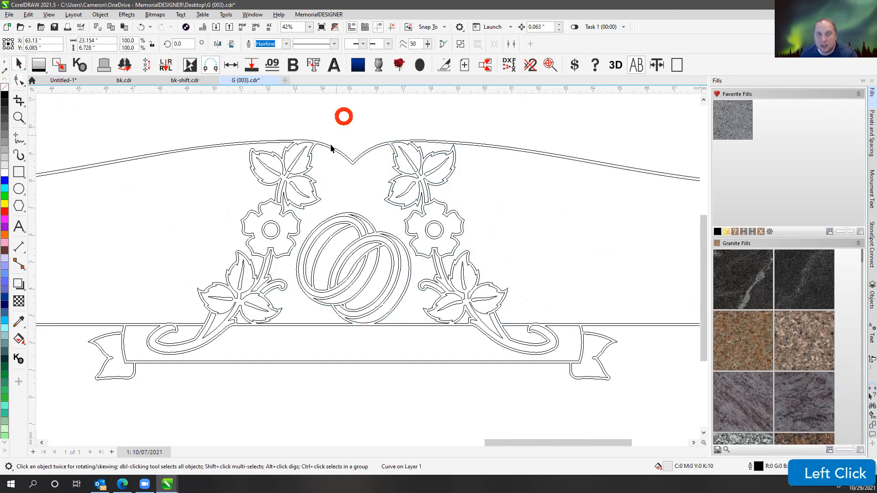
{"action": "left_click", "coordinate": [339, 216]}
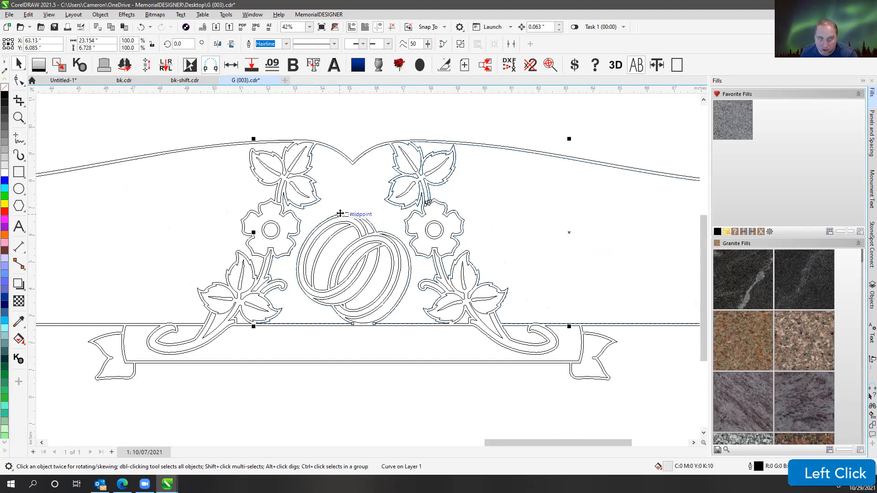
{"action": "left_click", "coordinate": [100, 14]}
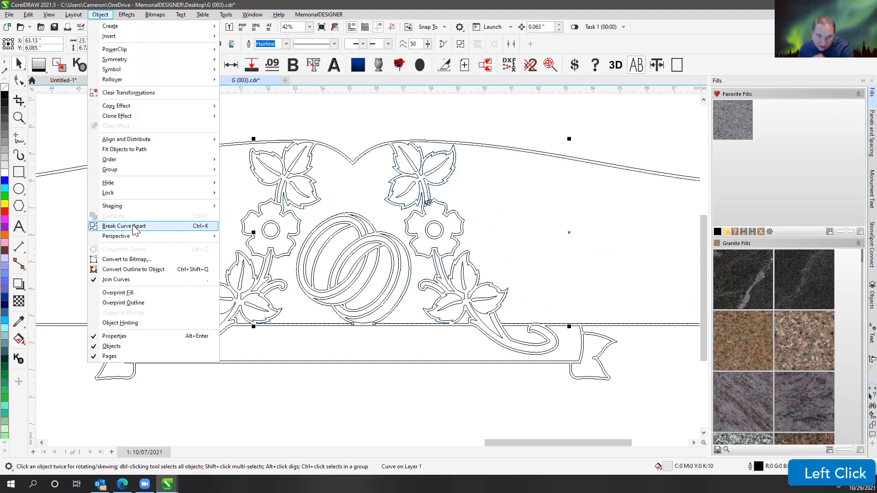
{"action": "left_click", "coordinate": [201, 226]}
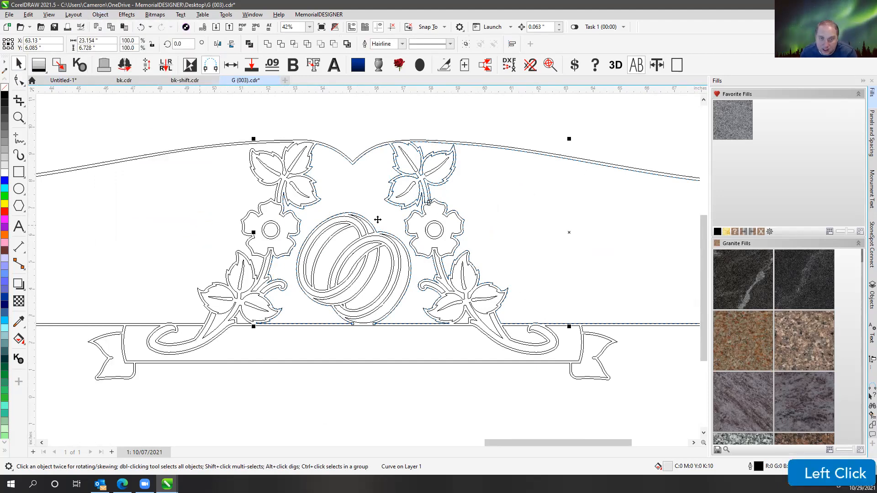
Step: Move the separated ring outline up about 1.4 inches as a check, and undo the move
{"action": "left_click", "coordinate": [351, 215]}
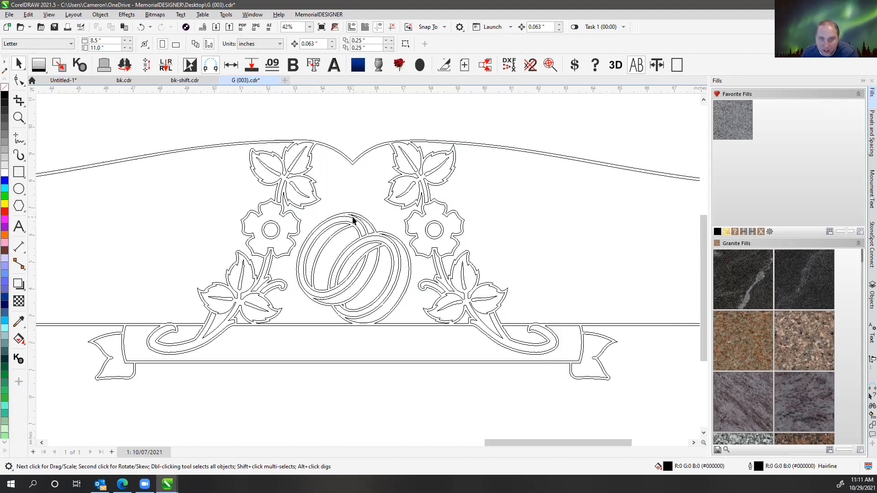
{"action": "left_click", "coordinate": [346, 215]}
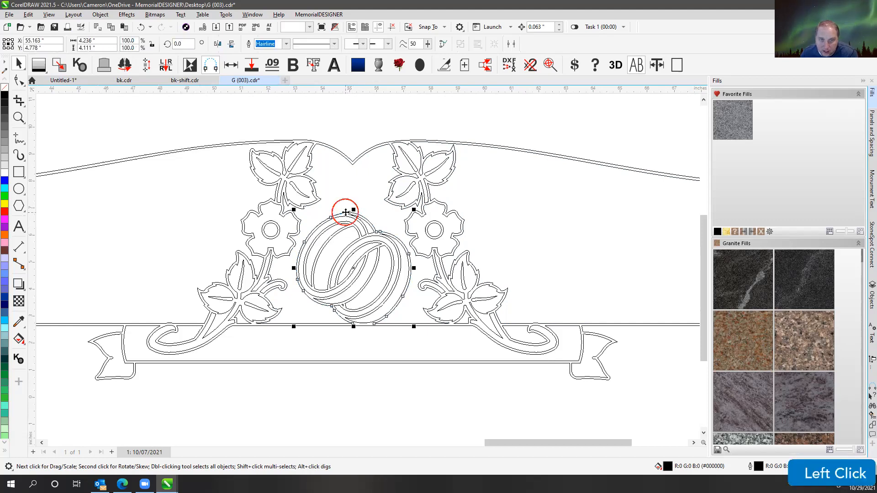
{"action": "left_click", "coordinate": [344, 211]}
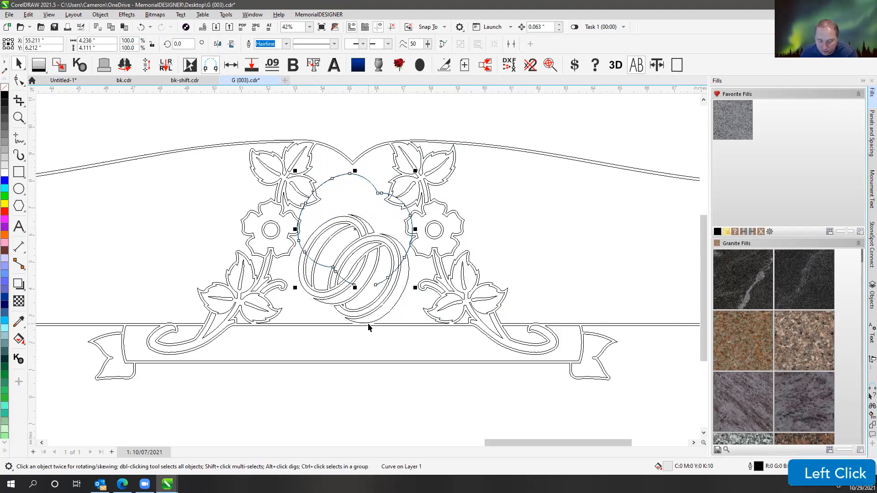
{"action": "key", "text": "ctrl+z"}
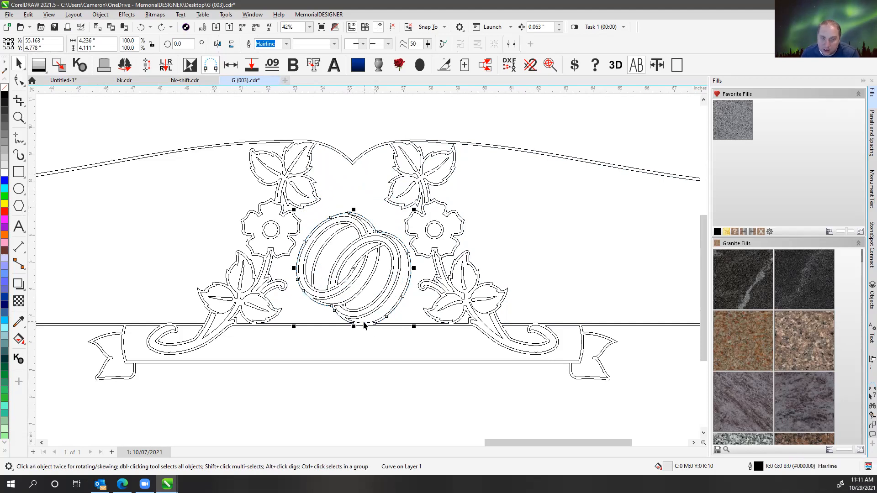
Step: Undo the curve break-apart and the node splits at the base of the rings
{"action": "scroll", "coordinate": [379, 328], "scroll_direction": "up", "scroll_amount": 2}
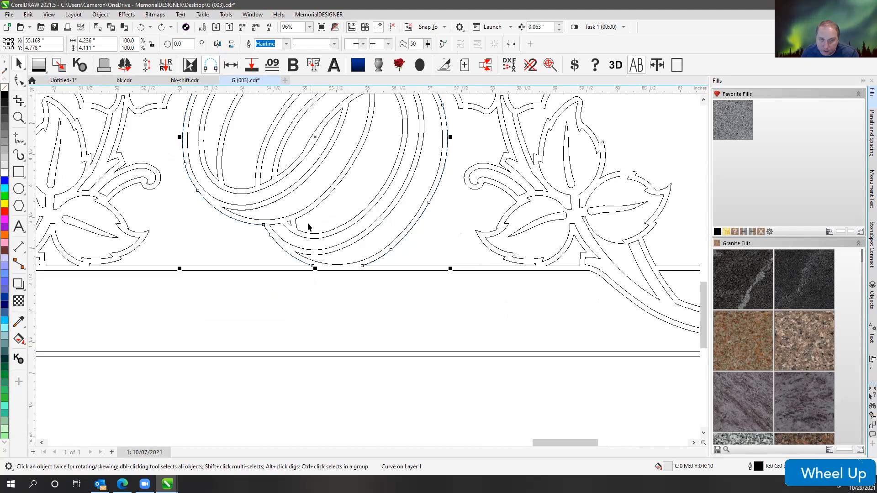
{"action": "left_click", "coordinate": [348, 219]}
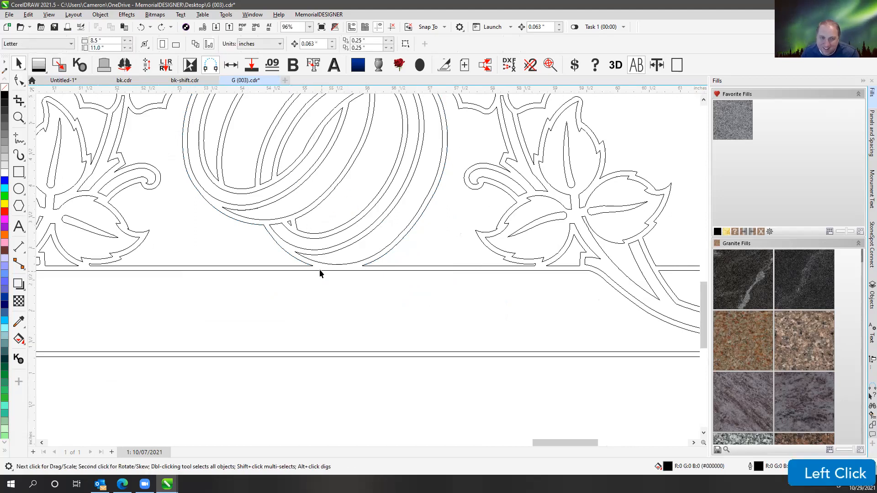
{"action": "key", "text": "ctrl"}
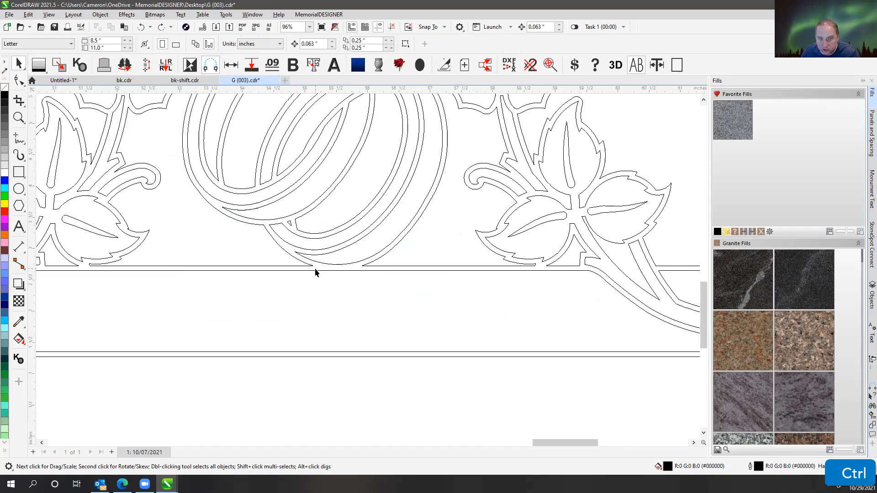
{"action": "key", "text": "ctrl+z"}
{"action": "key", "text": "ctrl+z"}
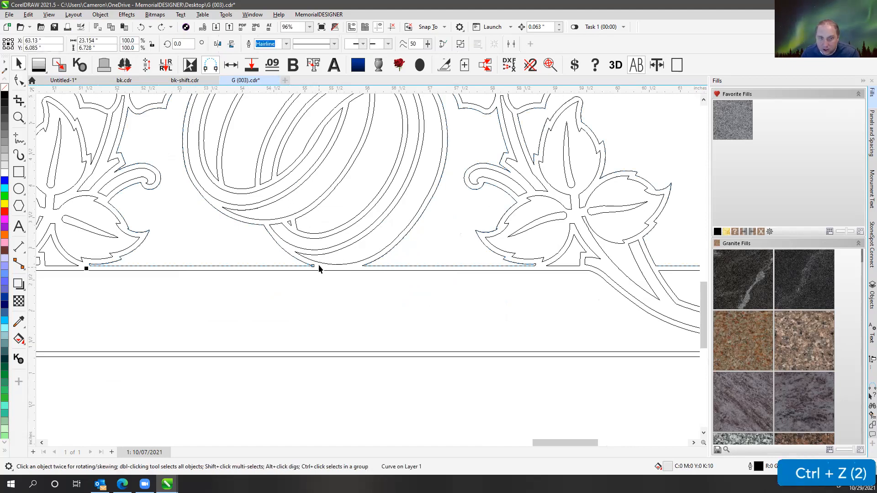
Step: Delete the outline segment running down the rings' lower left to the panel edge, and undo the deletion
{"action": "scroll", "coordinate": [319, 268], "scroll_direction": "up", "scroll_amount": 4}
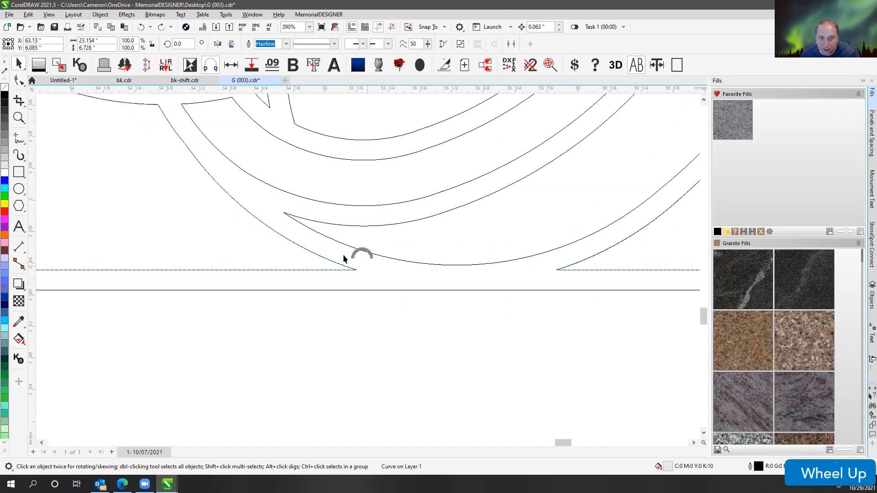
{"action": "left_click", "coordinate": [19, 81]}
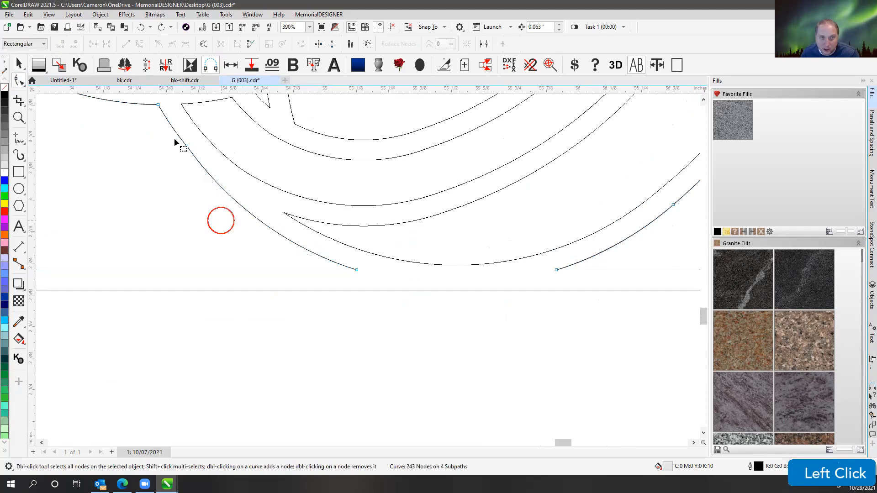
{"action": "left_click", "coordinate": [316, 255]}
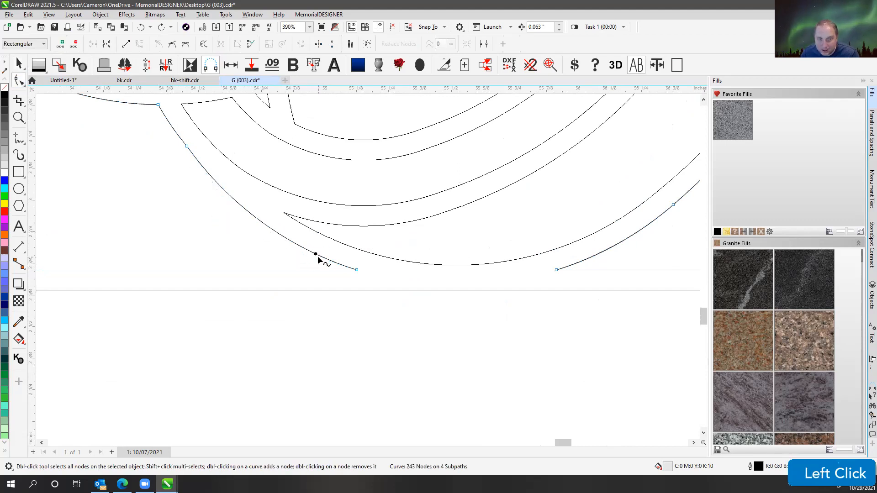
{"action": "key", "text": "Delete"}
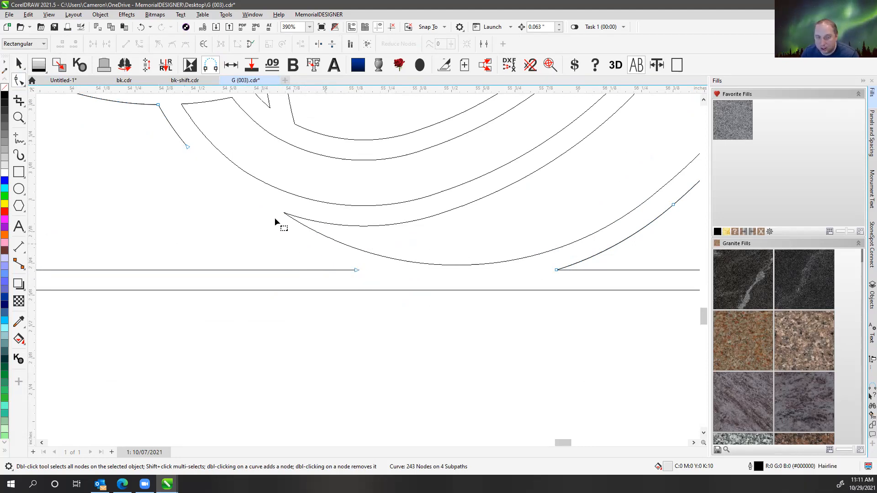
{"action": "scroll", "coordinate": [431, 262], "scroll_direction": "down", "scroll_amount": 2}
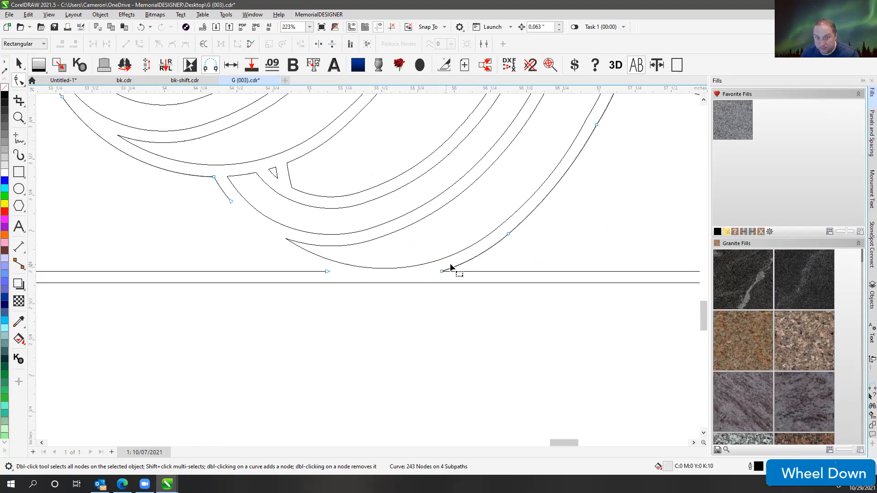
{"action": "key", "text": "ctrl+z"}
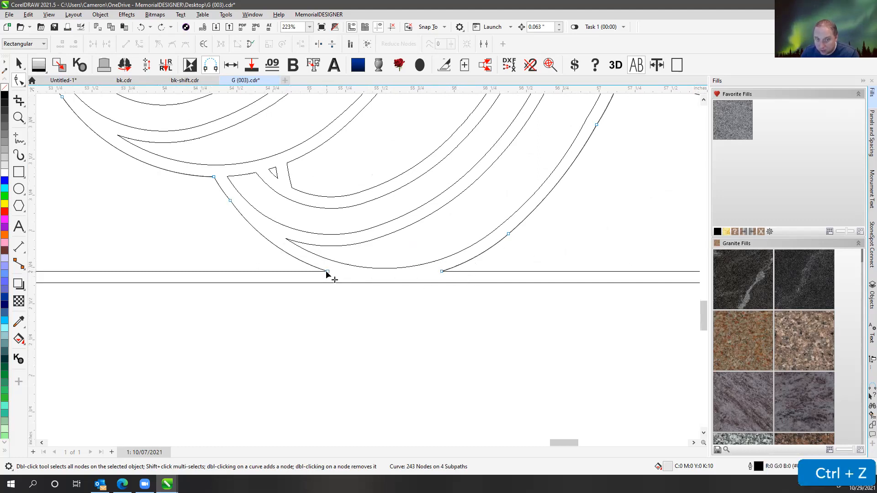
Step: Redo the deletion of the rings' lower-left outline segment and undo it again
{"action": "key", "text": "ctrl+shift+z"}
{"action": "key", "text": "ctrl+shift+z"}
{"action": "key", "text": "ctrl+shift+z"}
{"action": "key", "text": "ctrl+shift+z"}
{"action": "key", "text": "ctrl+shift+z"}
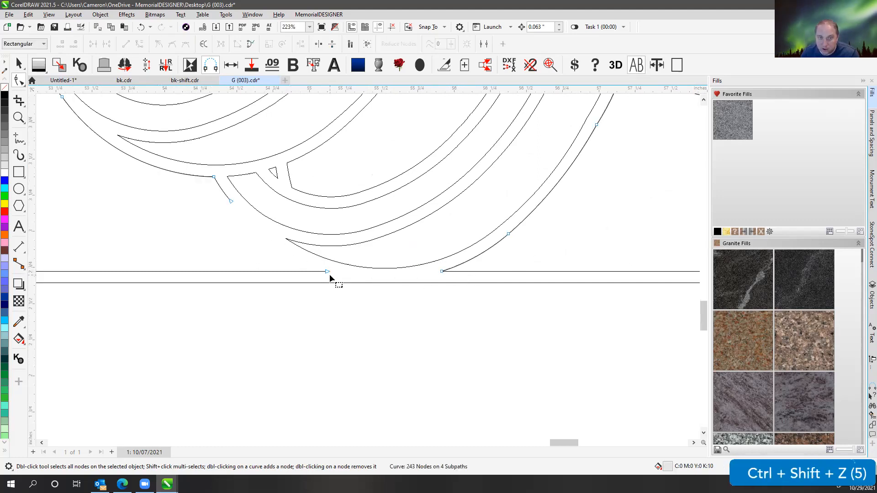
{"action": "key", "text": "ctrl+z"}
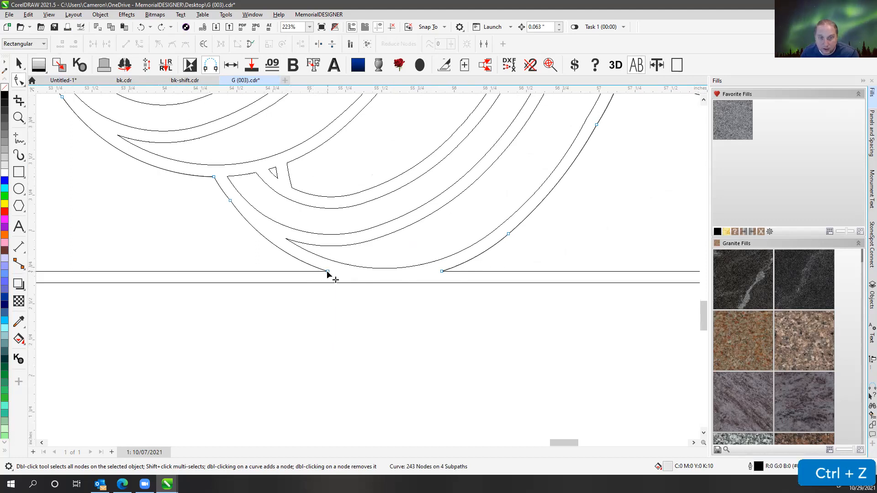
Step: Split the panel outline at the two nodes where the rings' base meets the panel edge, and break the curve apart
{"action": "right_click", "coordinate": [327, 271]}
{"action": "left_click", "coordinate": [358, 309]}
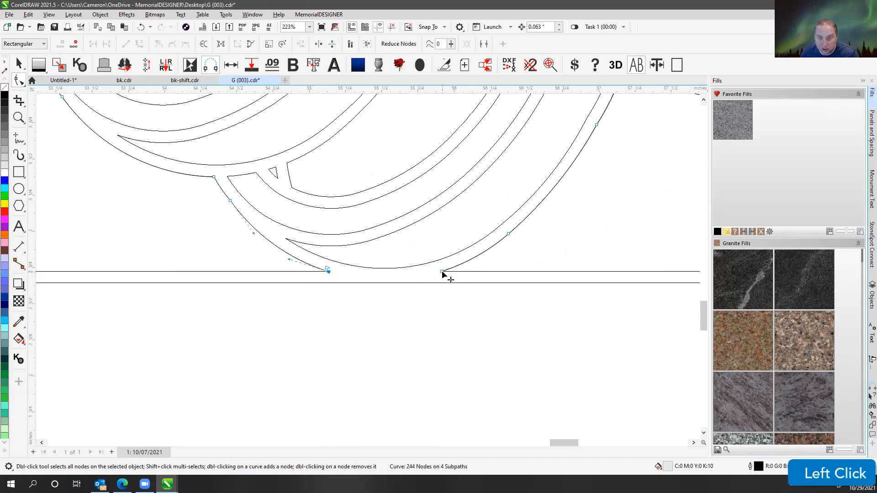
{"action": "right_click", "coordinate": [442, 271]}
{"action": "left_click", "coordinate": [473, 309]}
{"action": "left_click", "coordinate": [18, 63]}
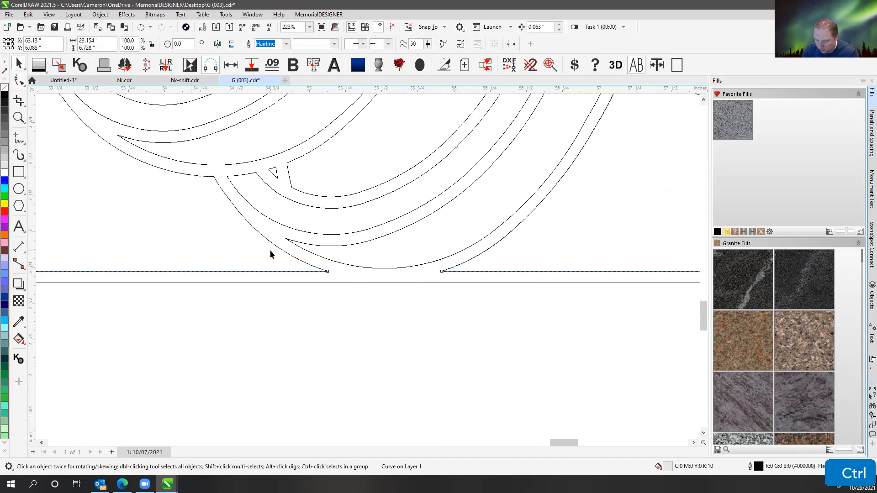
{"action": "key", "text": "ctrl+k"}
Step: Move the separated outer ring outline aside as a check, and undo the move
{"action": "left_click", "coordinate": [259, 234]}
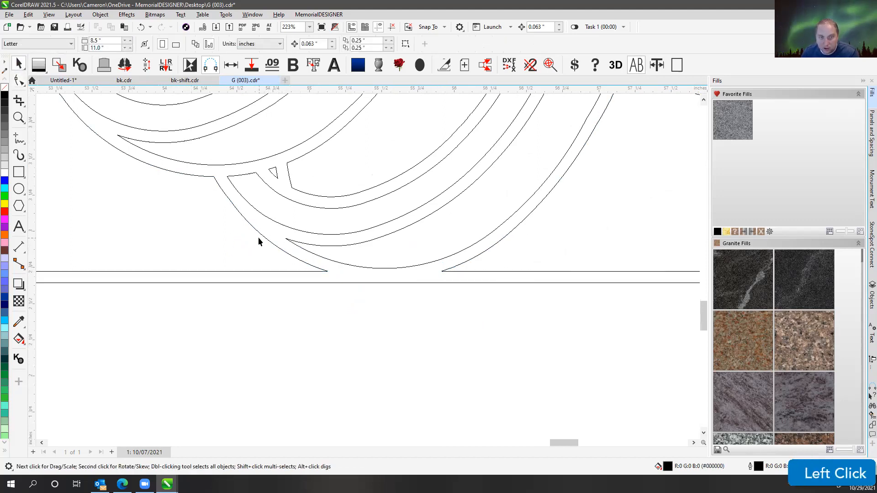
{"action": "left_click_drag", "start_coordinate": [254, 227], "coordinate": [176, 214]}
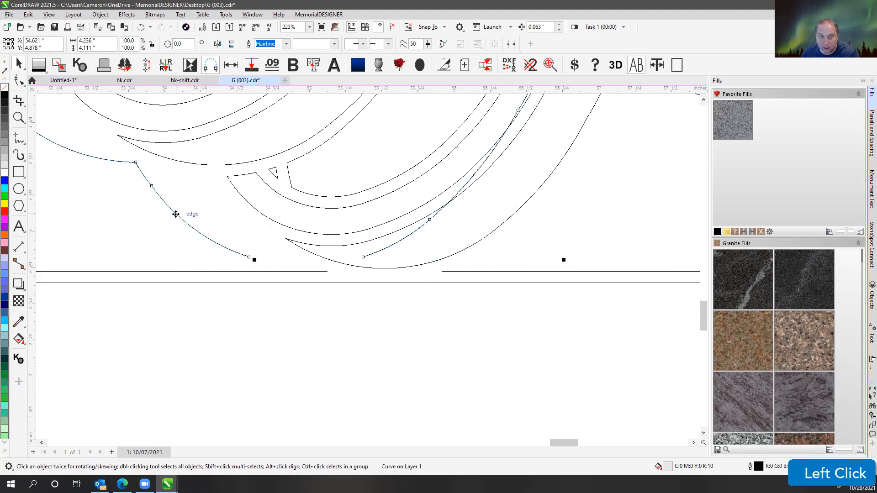
{"action": "key", "text": "ctrl+z"}
Step: Select all the wedding ring curves together and move them about 14.5 inches straight down, below the scroll panel
{"action": "scroll", "coordinate": [366, 264], "scroll_direction": "down", "scroll_amount": 5}
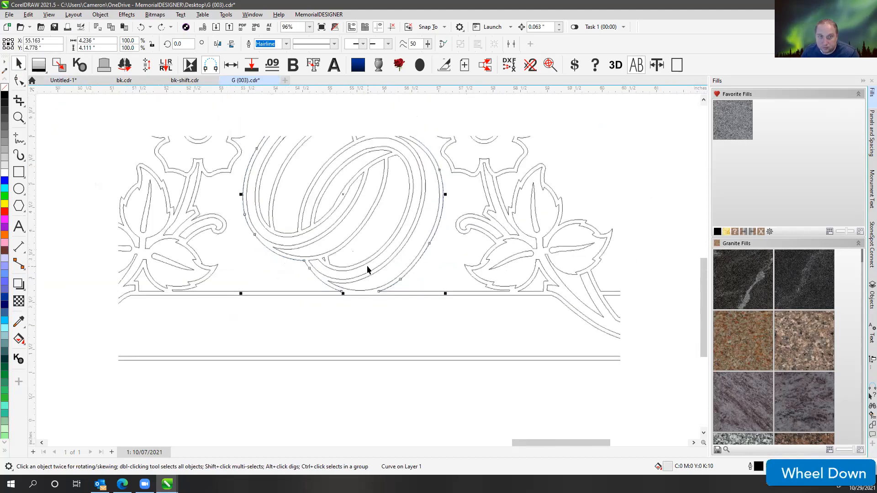
{"action": "left_click", "coordinate": [301, 134]}
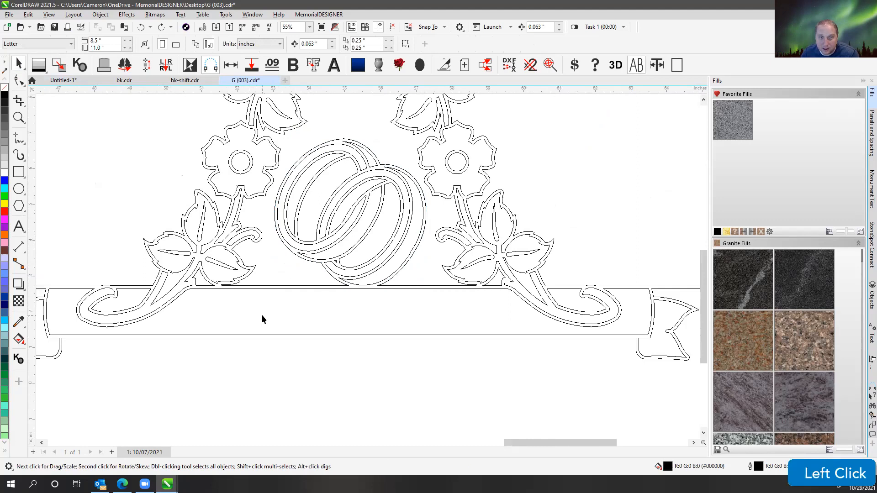
{"action": "left_click_drag", "start_coordinate": [445, 170], "coordinate": [446, 145]}
{"action": "scroll", "coordinate": [366, 265], "scroll_direction": "down", "scroll_amount": 3}
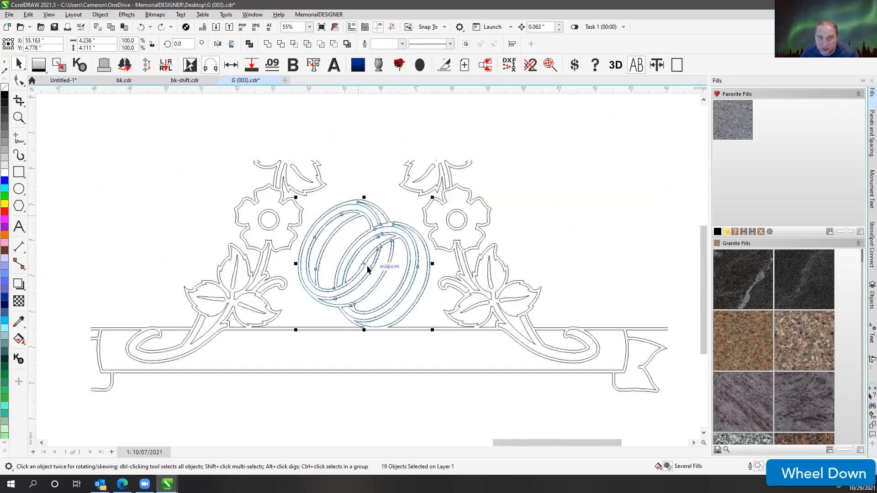
{"action": "scroll", "coordinate": [368, 265], "scroll_direction": "down", "scroll_amount": 1}
{"action": "left_click_drag", "start_coordinate": [367, 267], "coordinate": [368, 393]}
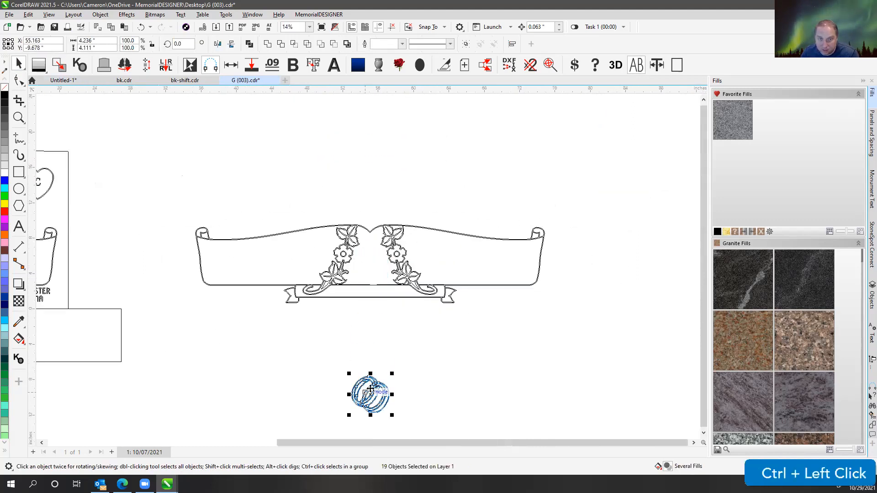
{"action": "left_click", "coordinate": [389, 174]}
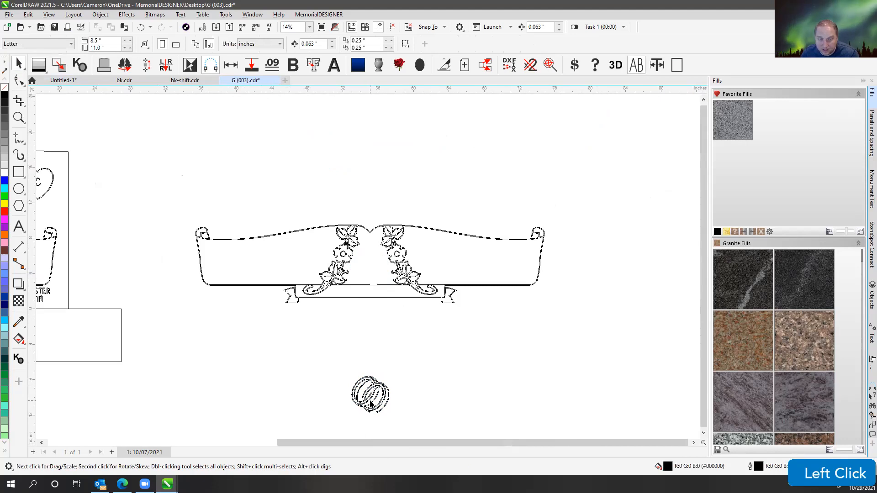
Step: Join the two open end nodes at the base of the outer ring outline with a Bézier curve, using a 2.31 inch gap tolerance
{"action": "scroll", "coordinate": [371, 404], "scroll_direction": "up", "scroll_amount": 7}
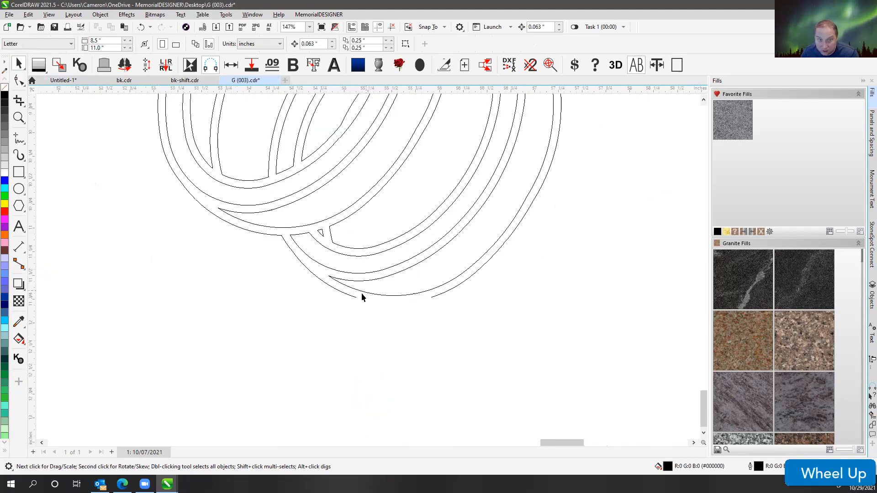
{"action": "left_click", "coordinate": [313, 278]}
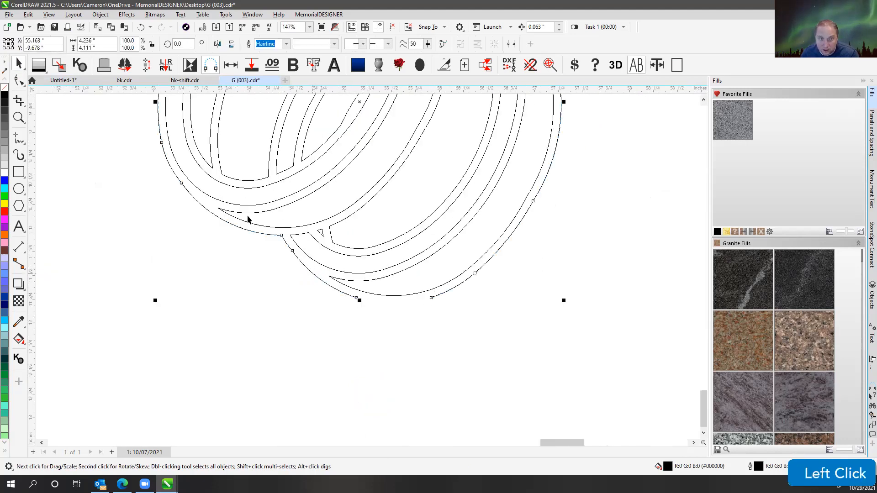
{"action": "left_click", "coordinate": [19, 80]}
{"action": "left_click_drag", "start_coordinate": [317, 251], "coordinate": [511, 363]}
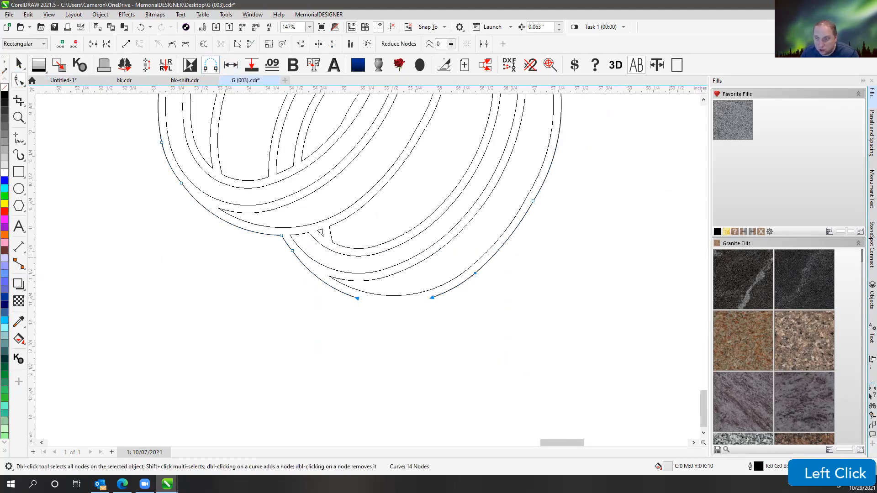
{"action": "left_click", "coordinate": [872, 386]}
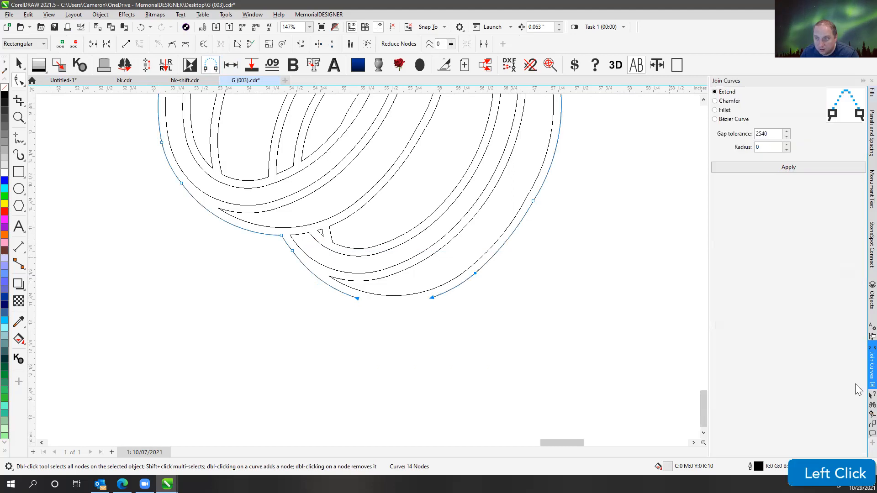
{"action": "left_click", "coordinate": [715, 119]}
{"action": "left_click_drag", "start_coordinate": [786, 134], "coordinate": [811, 100]}
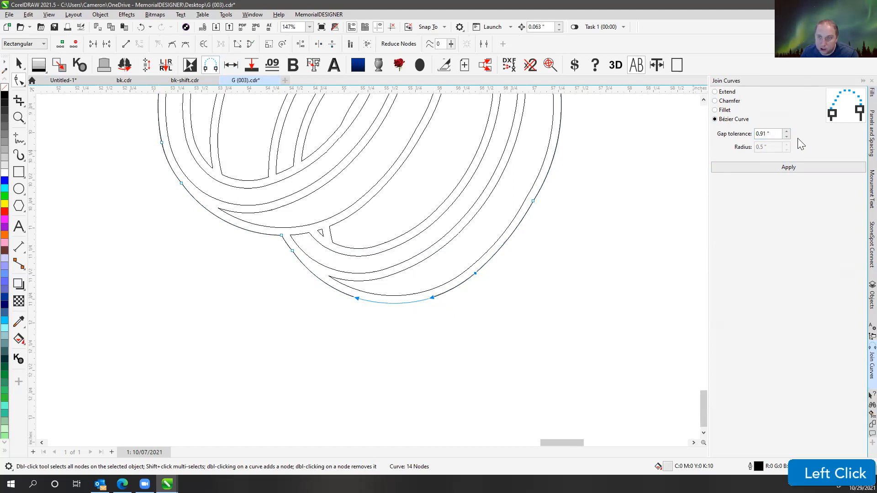
{"action": "mouse_move", "coordinate": [787, 133]}
{"action": "left_mouse_down"}
{"action": "mouse_move", "coordinate": [793, 148]}
{"action": "mouse_move", "coordinate": [801, 134]}
{"action": "left_mouse_up"}
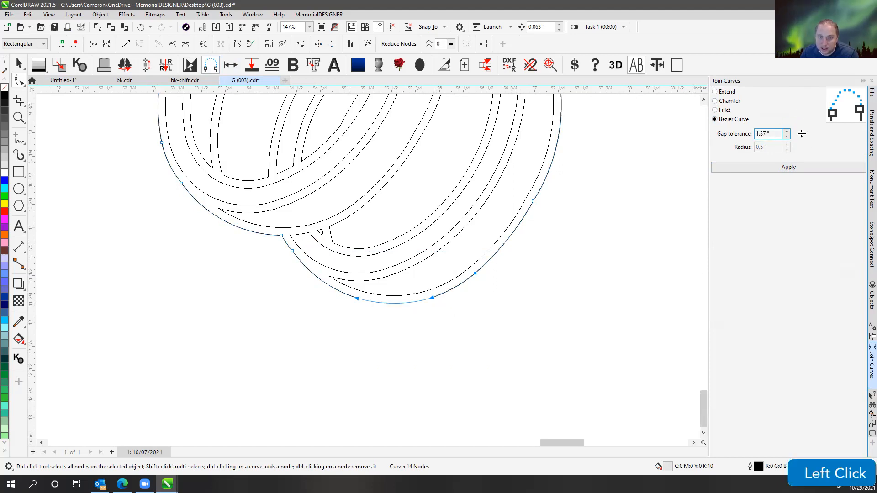
{"action": "left_click_drag", "start_coordinate": [816, 74], "coordinate": [816, 72]}
{"action": "left_click", "coordinate": [789, 168]}
{"action": "left_click", "coordinate": [18, 63]}
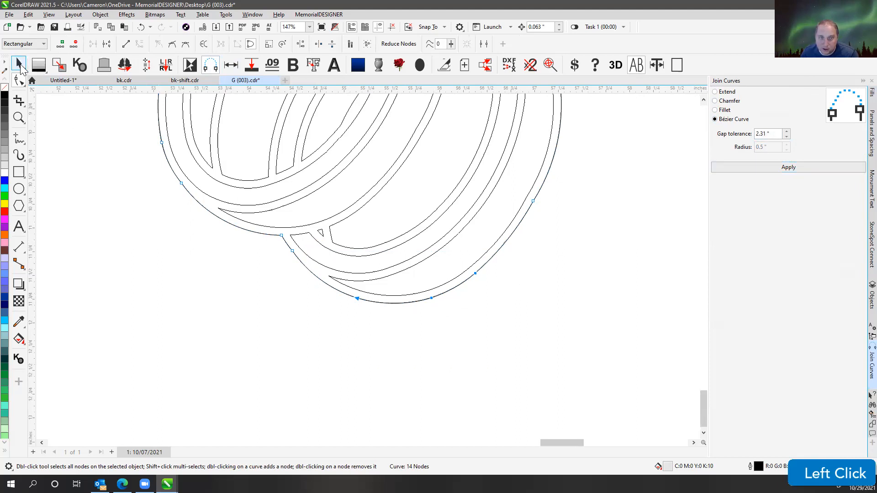
Step: Check whether the rings' outer outline is closed along its base
{"action": "left_click", "coordinate": [379, 303]}
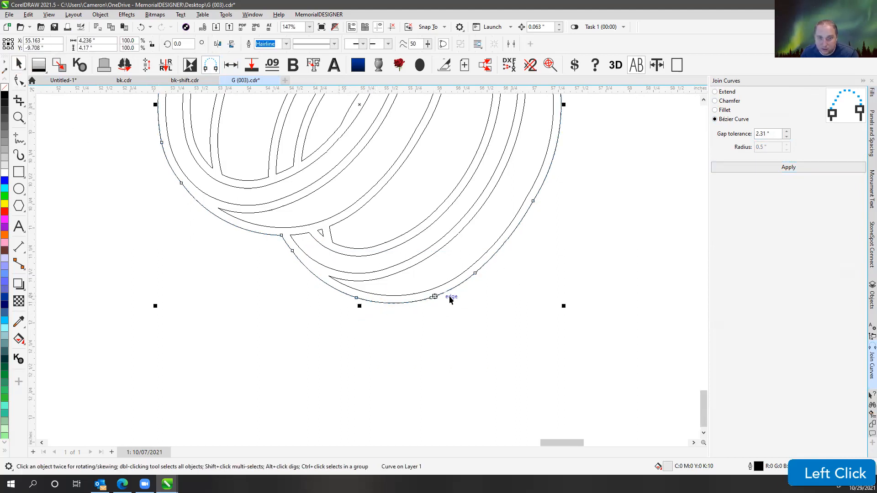
{"action": "scroll", "coordinate": [451, 297], "scroll_direction": "down", "scroll_amount": 2}
{"action": "left_click", "coordinate": [403, 133]}
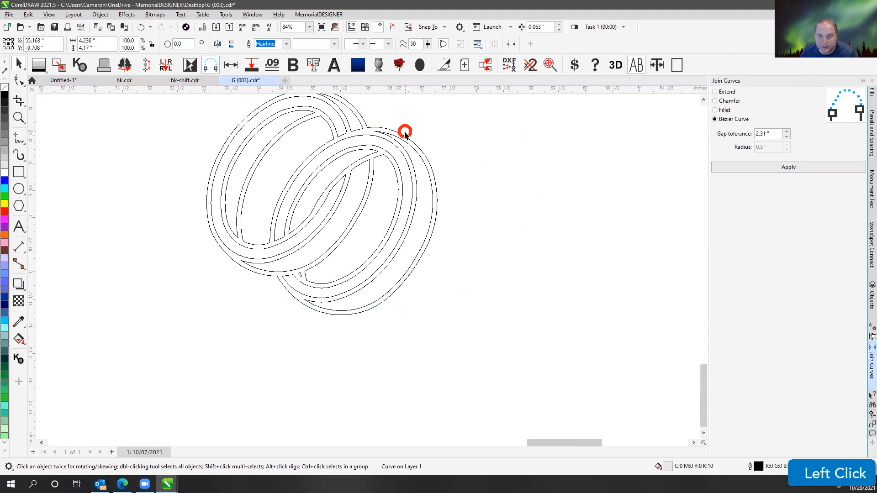
{"action": "scroll", "coordinate": [369, 264], "scroll_direction": "down", "scroll_amount": 2}
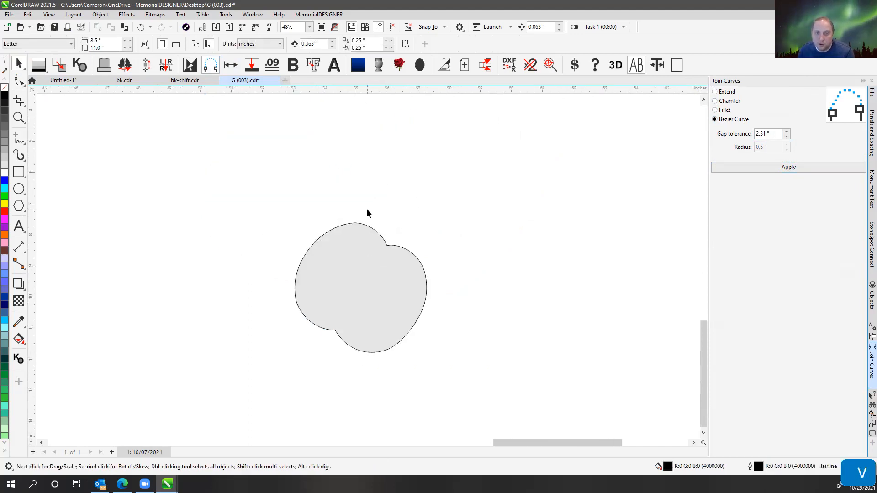
Step: Select all the curves of the scroll panel and combine them into one curve
{"action": "scroll", "coordinate": [366, 268], "scroll_direction": "down", "scroll_amount": 3}
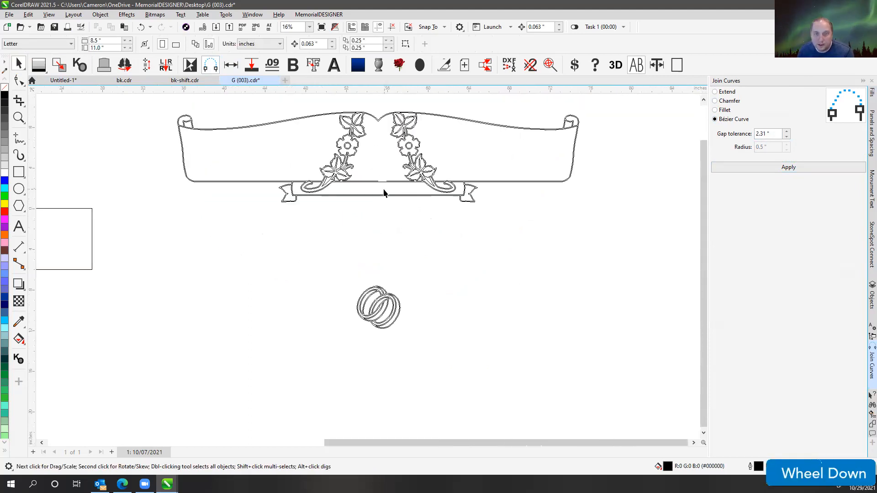
{"action": "scroll", "coordinate": [383, 192], "scroll_direction": "up", "scroll_amount": 2}
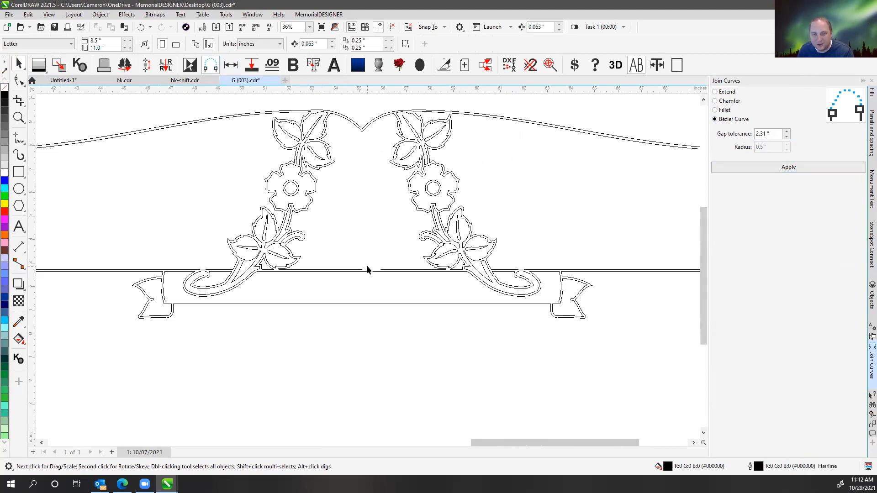
{"action": "scroll", "coordinate": [373, 268], "scroll_direction": "down", "scroll_amount": 1}
{"action": "left_click", "coordinate": [319, 137]}
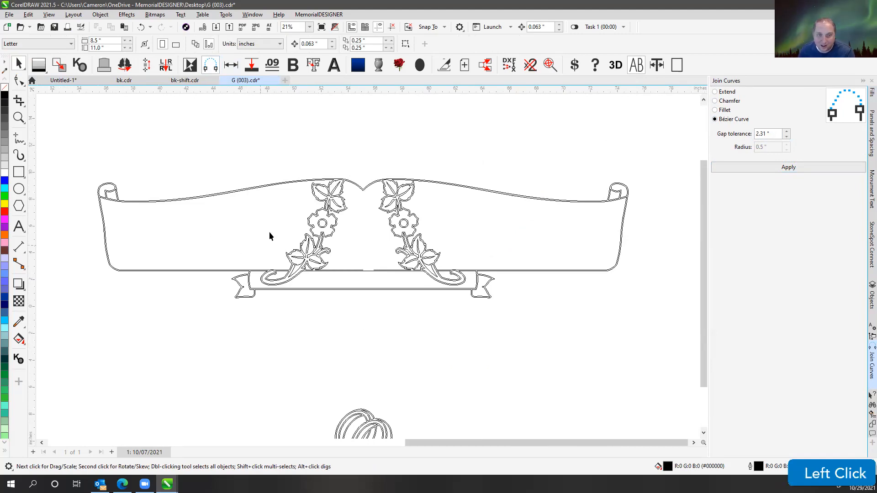
{"action": "left_click", "coordinate": [19, 63]}
{"action": "left_click_drag", "start_coordinate": [76, 144], "coordinate": [658, 354]}
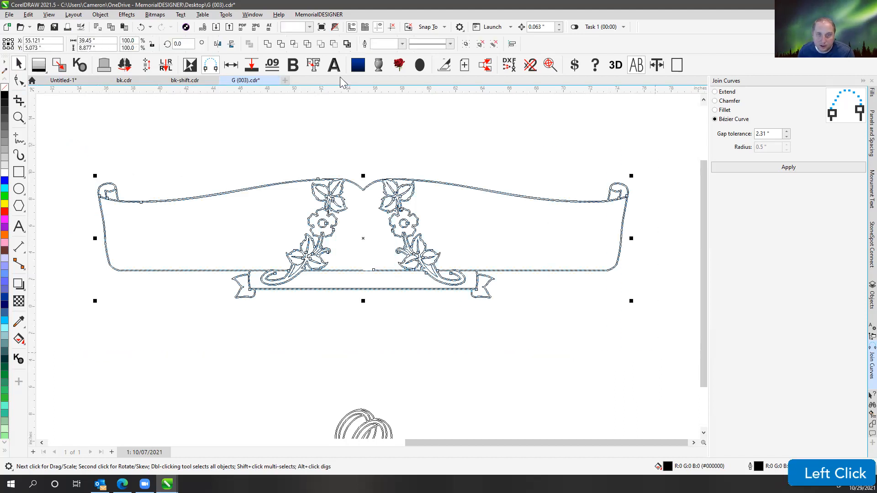
{"action": "left_click", "coordinate": [494, 47]}
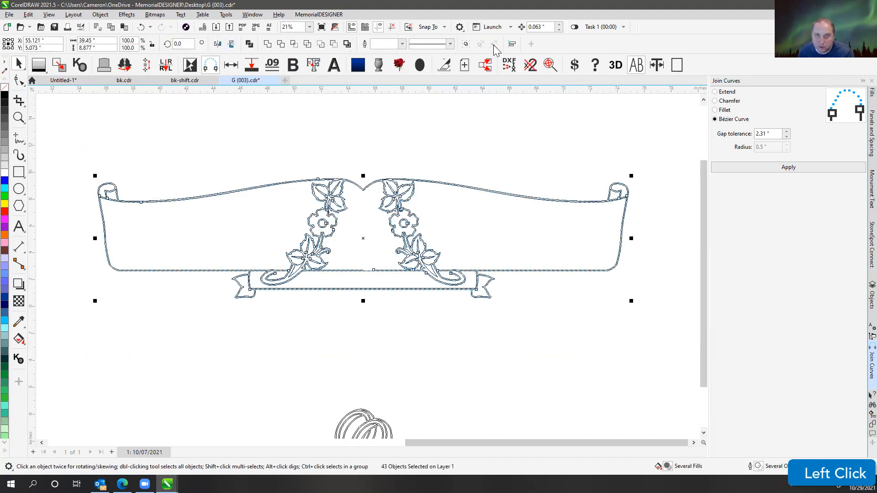
{"action": "left_click", "coordinate": [250, 43]}
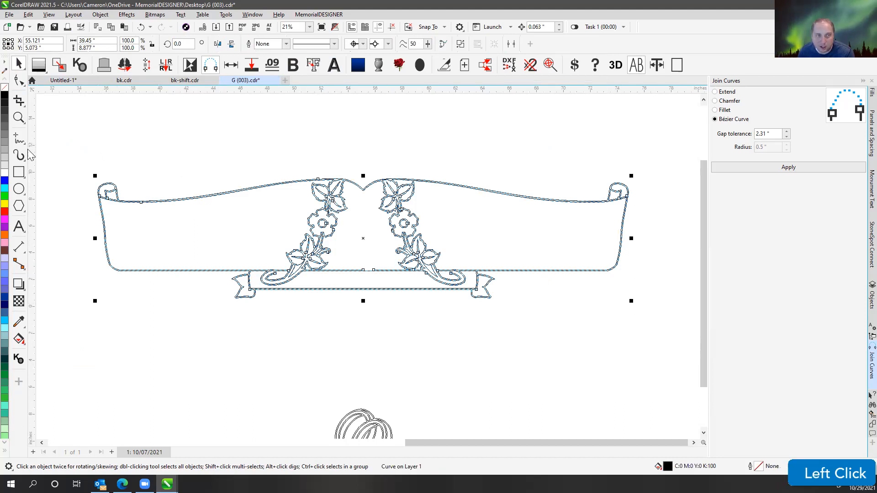
Step: Draw a rectangle about 11.4 by 20.8 inches over the panel's right half, aligning its left edge with the panel's top centre point
{"action": "key", "text": "F6"}
{"action": "left_click_drag", "start_coordinate": [359, 127], "coordinate": [513, 407]}
{"action": "left_click", "coordinate": [16, 64]}
{"action": "scroll", "coordinate": [364, 204], "scroll_direction": "up", "scroll_amount": 5}
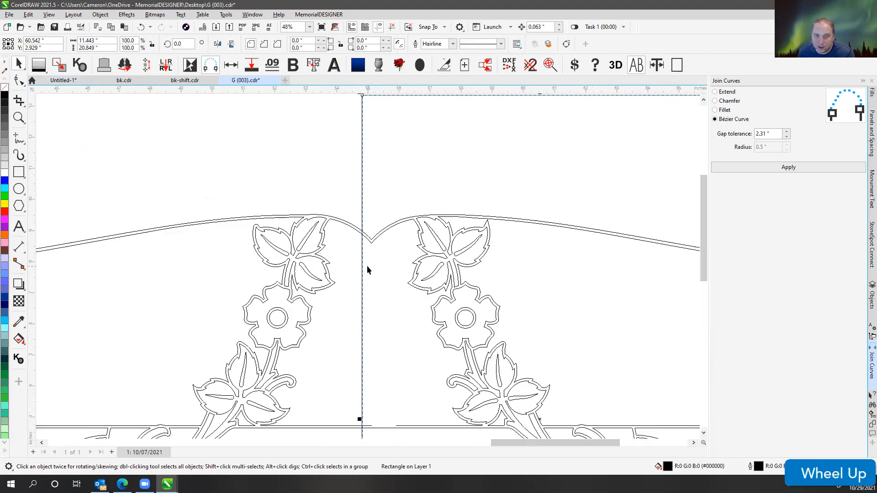
{"action": "left_click", "coordinate": [358, 202]}
{"action": "left_click_drag", "start_coordinate": [358, 202], "coordinate": [387, 209]}
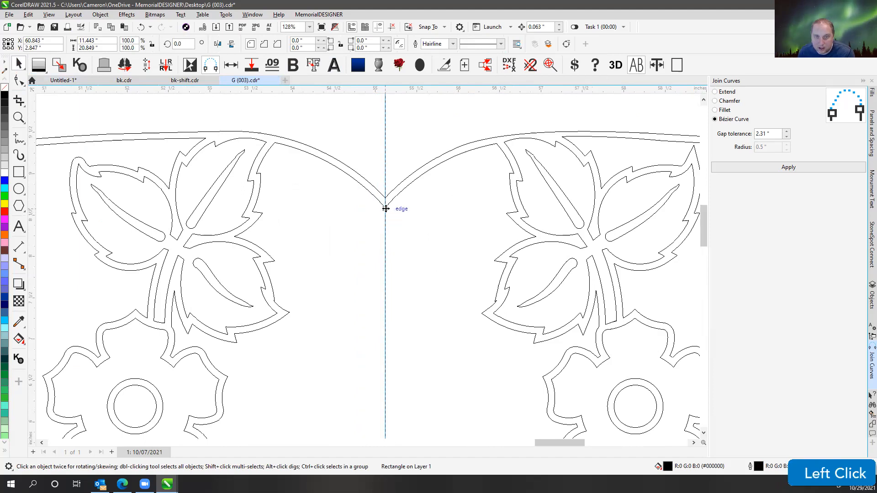
Step: Resize the rectangle to about 20.9 by 14.1 inches so it covers the panel's entire right half
{"action": "scroll", "coordinate": [366, 265], "scroll_direction": "down", "scroll_amount": 4}
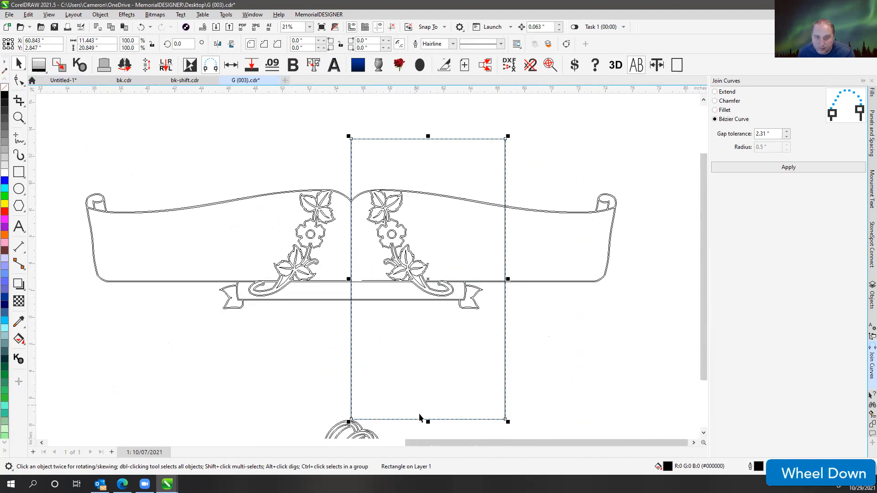
{"action": "left_click_drag", "start_coordinate": [428, 421], "coordinate": [437, 329]}
{"action": "left_click_drag", "start_coordinate": [508, 233], "coordinate": [635, 233]}
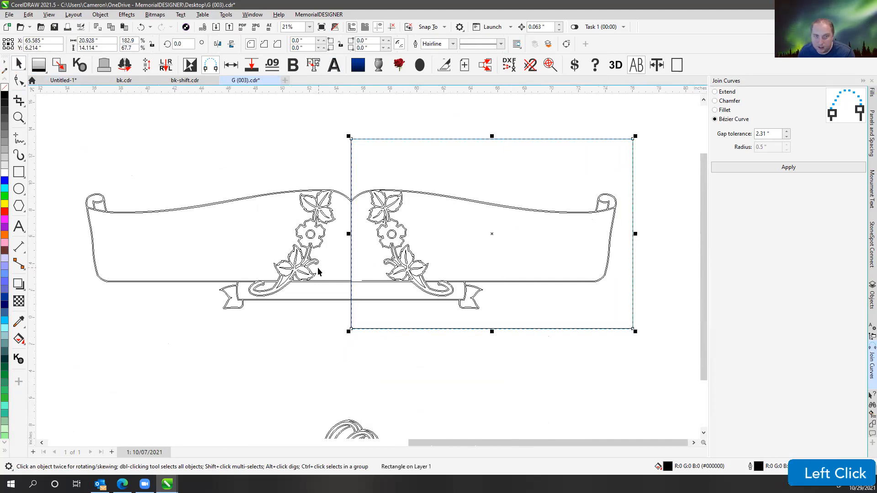
Step: Trim the right half off the scroll panel using the rectangle, and move the rectangle clear of the remaining half
{"action": "left_click", "coordinate": [329, 194], "text": "shift"}
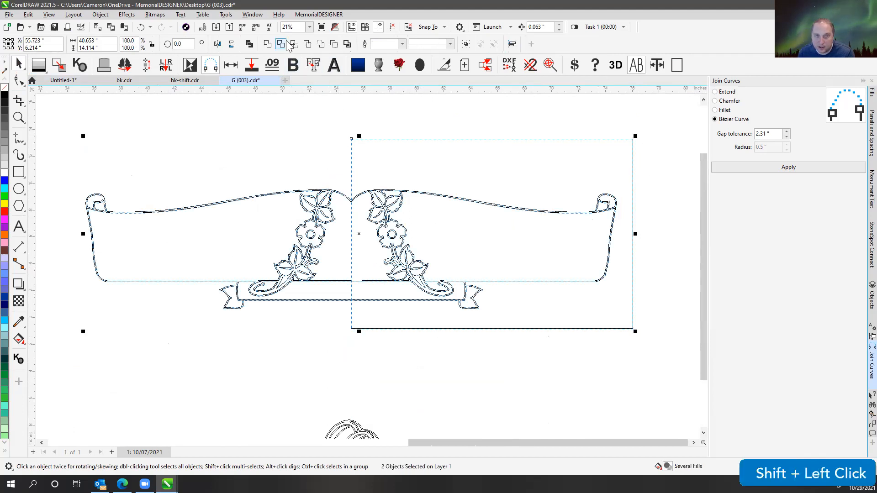
{"action": "left_click", "coordinate": [282, 44]}
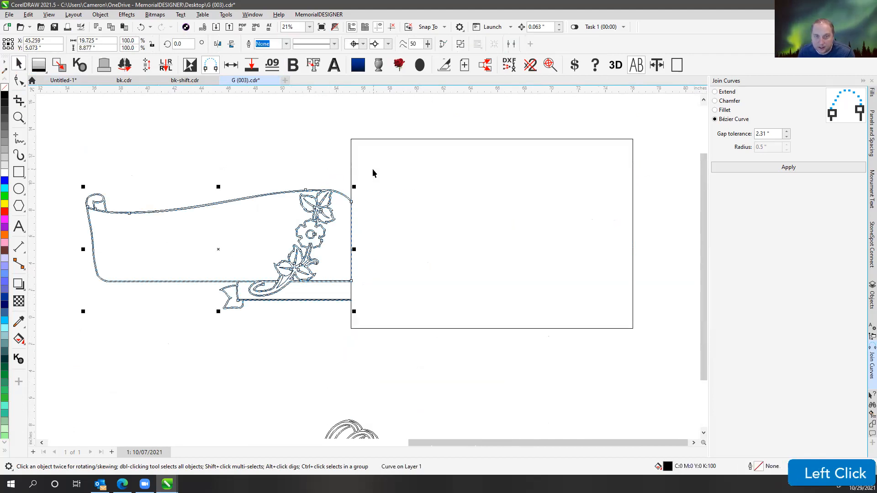
{"action": "left_click", "coordinate": [361, 141]}
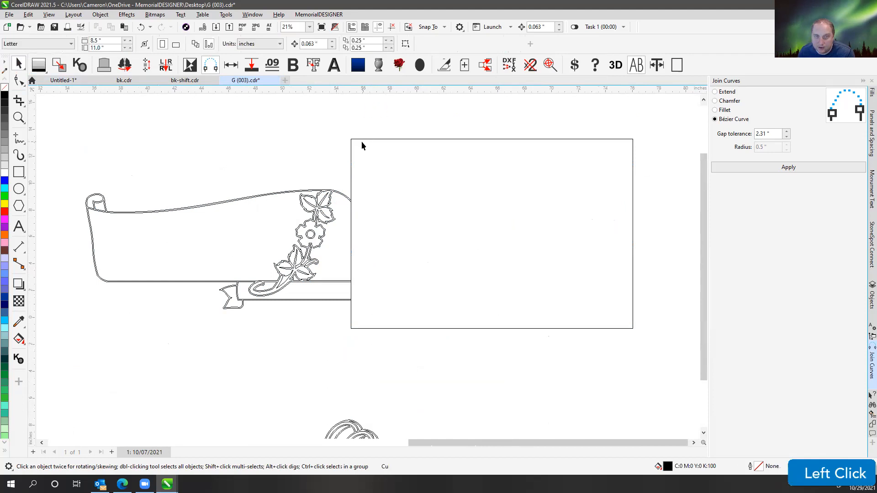
{"action": "left_click_drag", "start_coordinate": [358, 140], "coordinate": [421, 156]}
{"action": "left_click", "coordinate": [385, 210]}
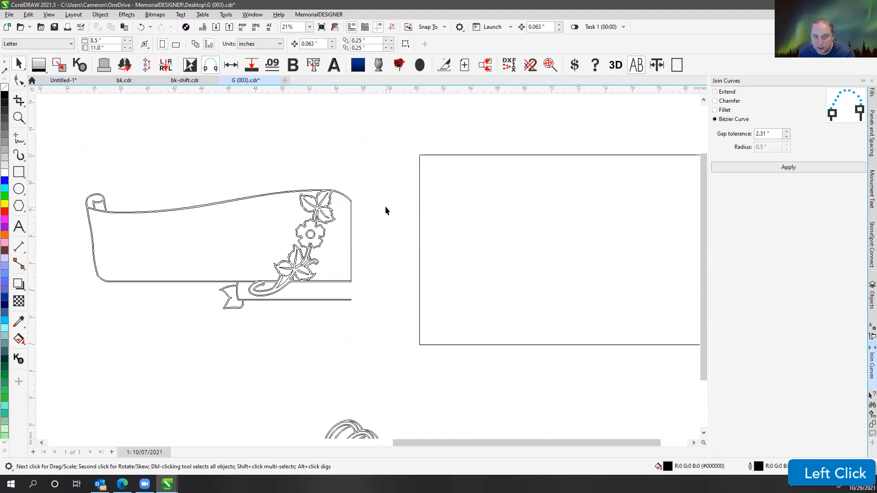
{"action": "scroll", "coordinate": [357, 229], "scroll_direction": "up", "scroll_amount": 3}
{"action": "scroll", "coordinate": [365, 278], "scroll_direction": "down", "scroll_amount": 1}
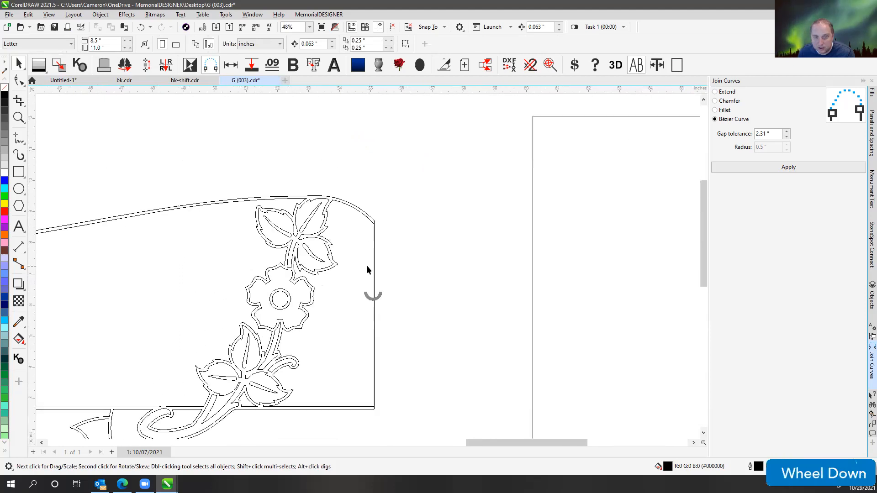
{"action": "scroll", "coordinate": [367, 270], "scroll_direction": "down", "scroll_amount": 2}
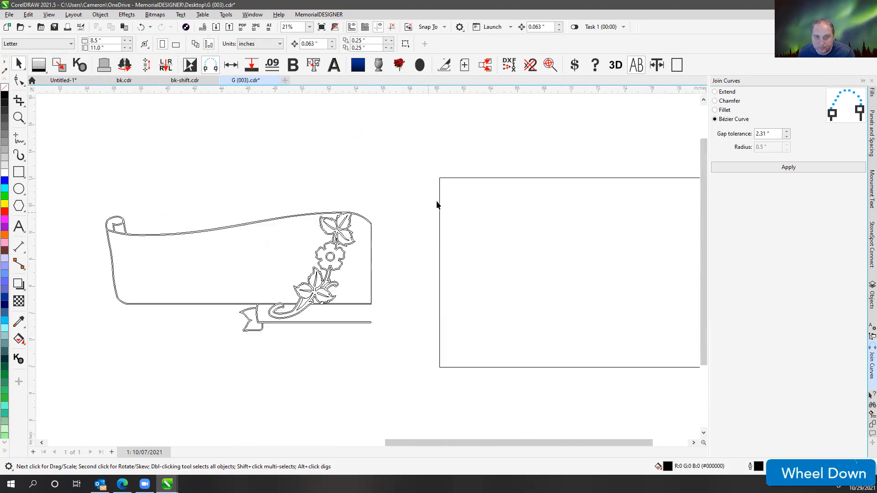
Step: Undo the rectangle's move and the trim that removed the scroll panel's right half
{"action": "left_click", "coordinate": [447, 178]}
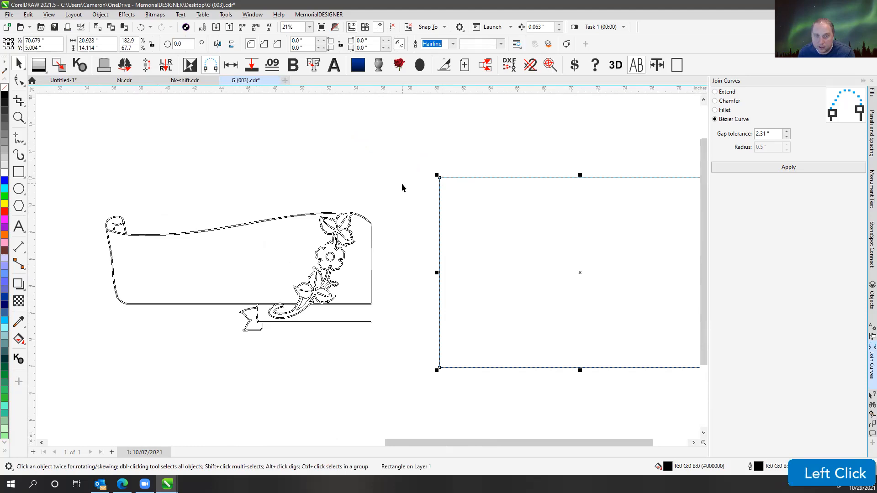
{"action": "key", "text": "ctrl+z"}
{"action": "key", "text": "ctrl+z"}
{"action": "left_click", "coordinate": [359, 189]}
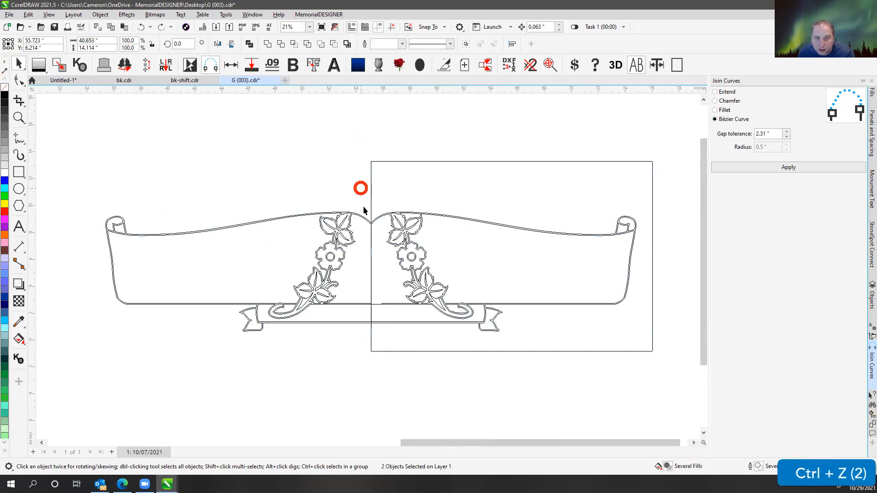
Step: Close the gap in the panel's lower horizontal line by moving the open end node horizontally onto the facing one, and delete the joined node
{"action": "scroll", "coordinate": [376, 292], "scroll_direction": "up", "scroll_amount": 2}
{"action": "scroll", "coordinate": [374, 320], "scroll_direction": "up", "scroll_amount": 2}
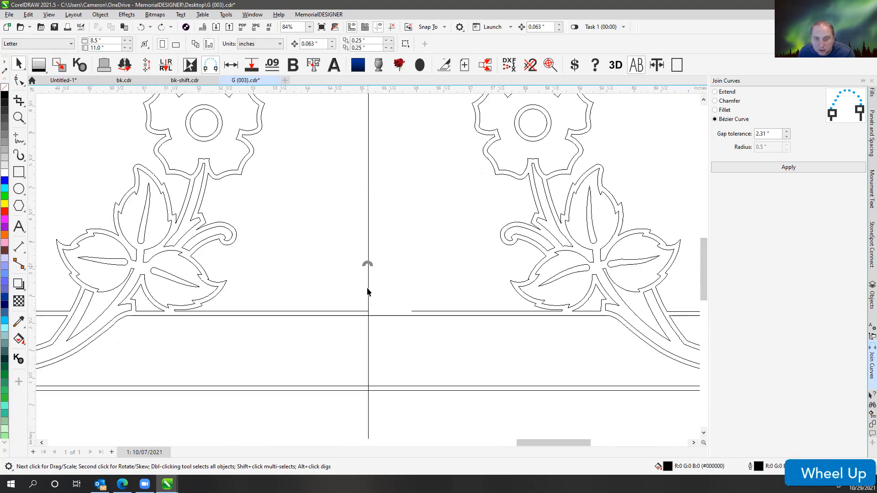
{"action": "left_click", "coordinate": [369, 312]}
{"action": "left_click", "coordinate": [18, 81]}
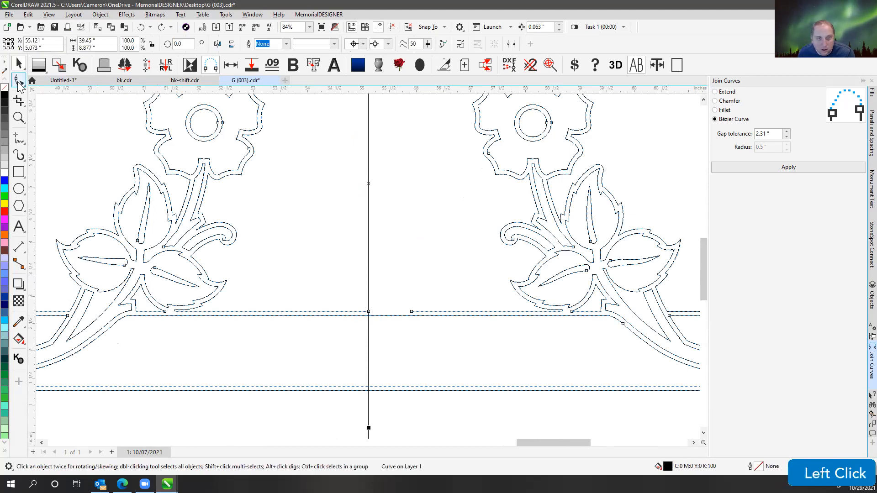
{"action": "left_click", "coordinate": [412, 312], "text": "ctrl"}
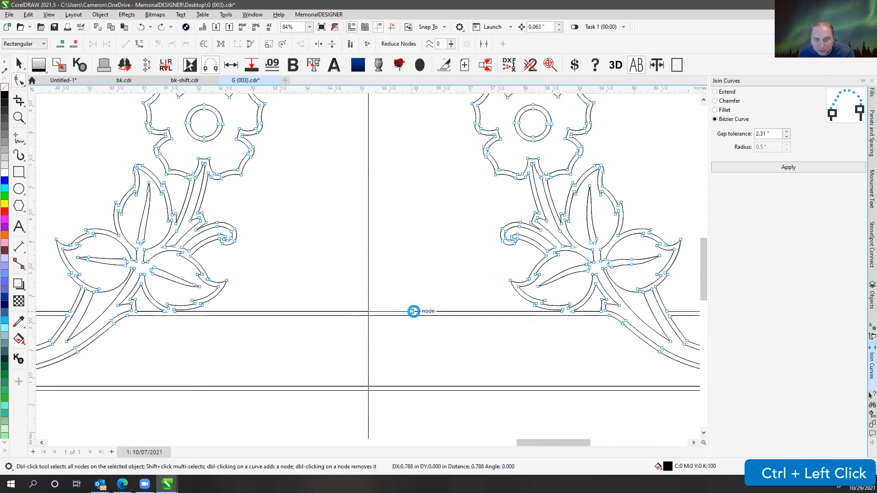
{"action": "key", "text": "Delete"}
{"action": "scroll", "coordinate": [368, 270], "scroll_direction": "down", "scroll_amount": 2}
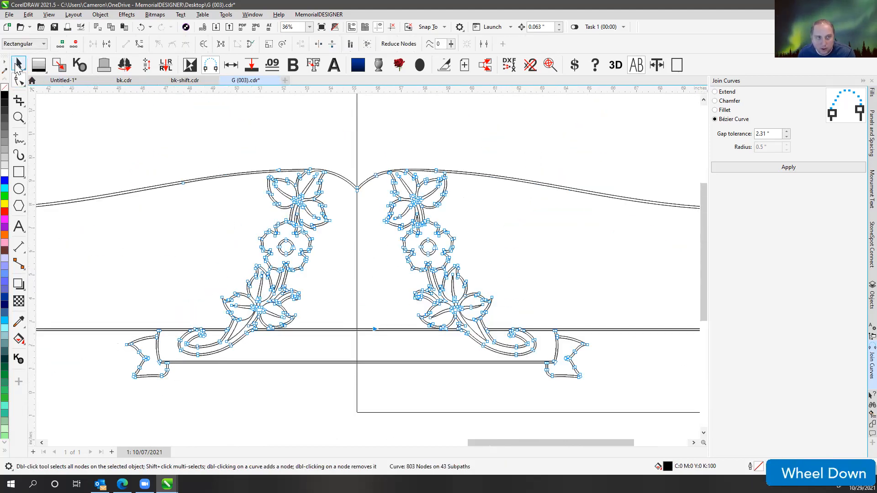
{"action": "left_click", "coordinate": [19, 64]}
{"action": "left_click", "coordinate": [306, 98]}
Step: Trim the right half off the scroll panel with the rectangle, and move the rectangle horizontally clear of the remaining half
{"action": "scroll", "coordinate": [366, 265], "scroll_direction": "down", "scroll_amount": 1}
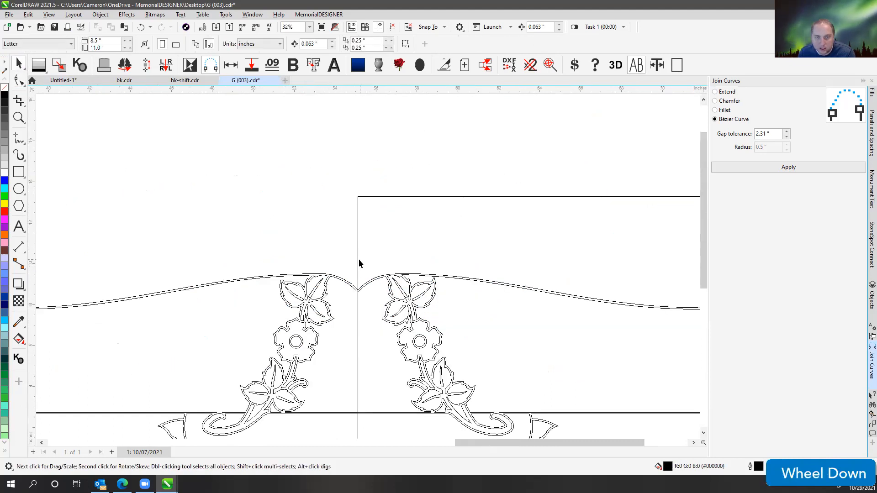
{"action": "left_click", "coordinate": [357, 259]}
{"action": "left_click", "coordinate": [328, 274], "text": "shift"}
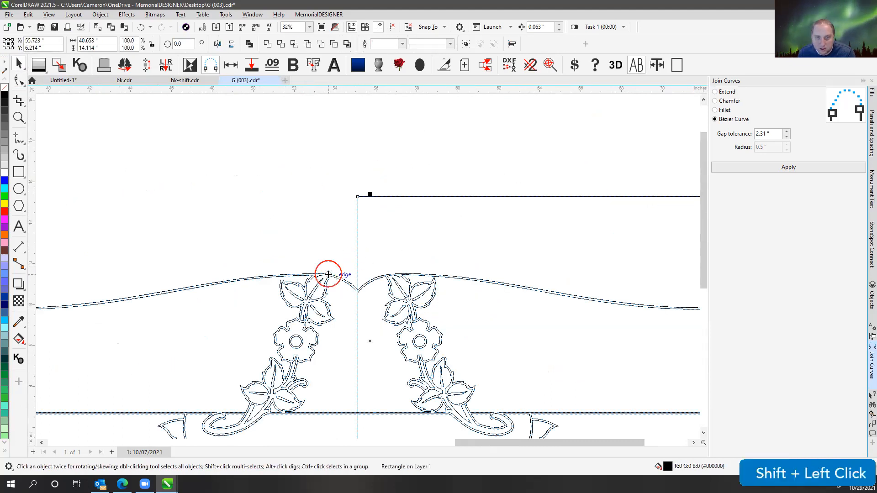
{"action": "left_click", "coordinate": [282, 43]}
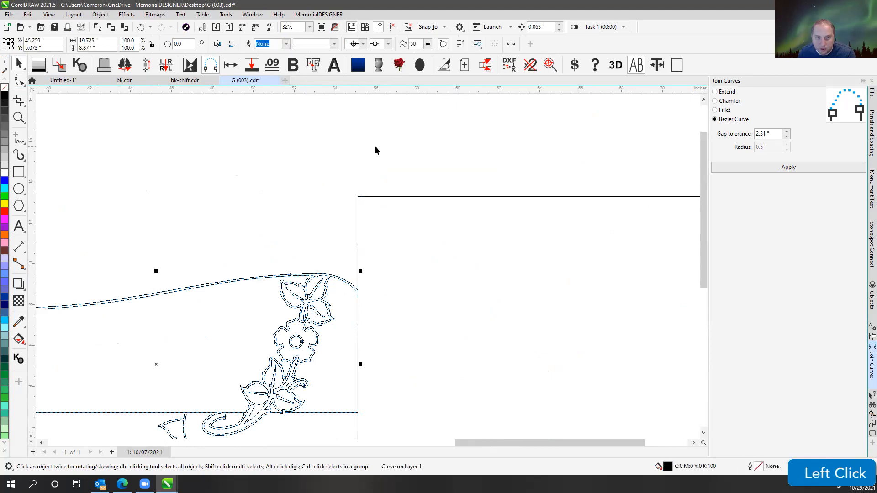
{"action": "left_click", "coordinate": [372, 206]}
{"action": "left_click", "coordinate": [454, 198], "text": "ctrl"}
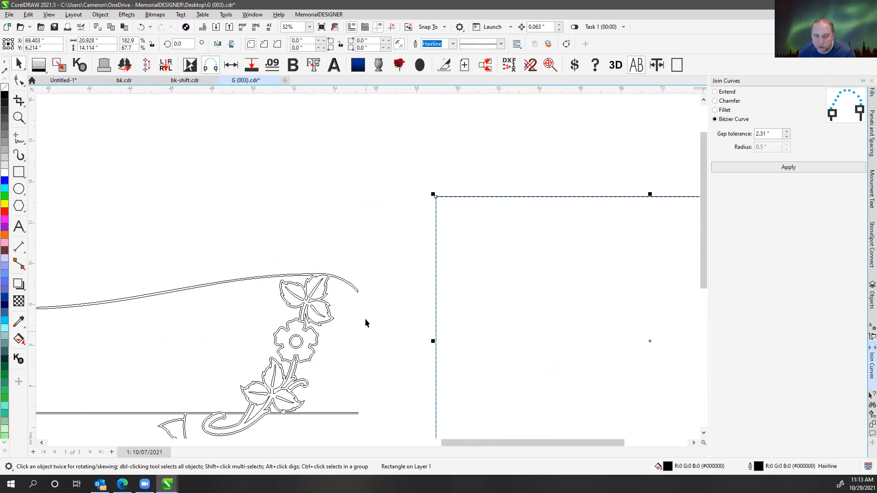
Step: Delete the trimming rectangle and inspect the cut edges of the panel's left half
{"action": "scroll", "coordinate": [353, 352], "scroll_direction": "down", "scroll_amount": 2}
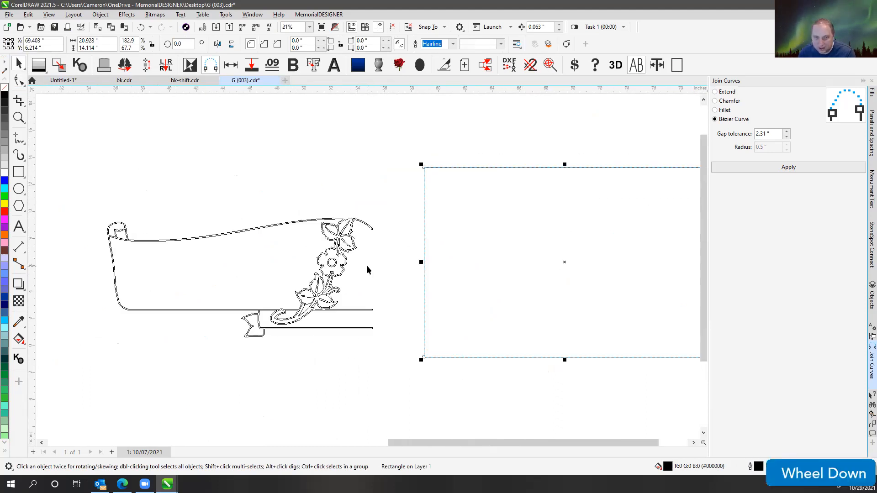
{"action": "scroll", "coordinate": [368, 267], "scroll_direction": "up", "scroll_amount": 2}
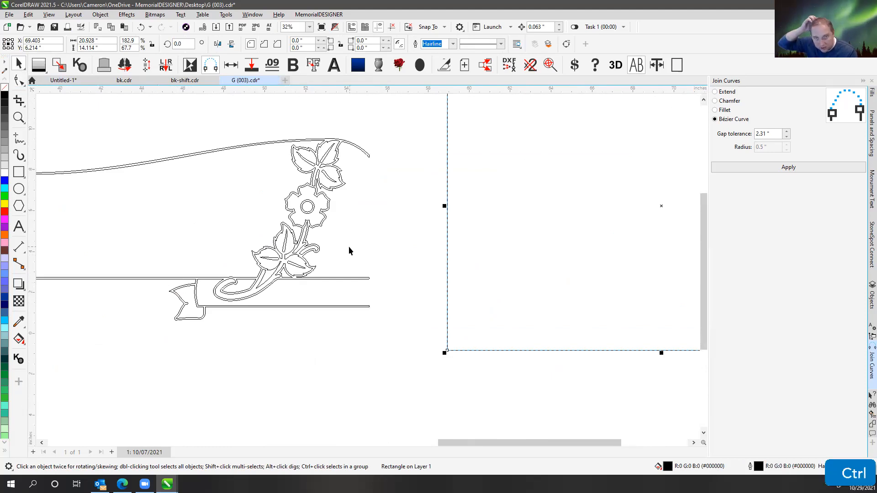
{"action": "scroll", "coordinate": [360, 251], "scroll_direction": "down", "scroll_amount": 2}
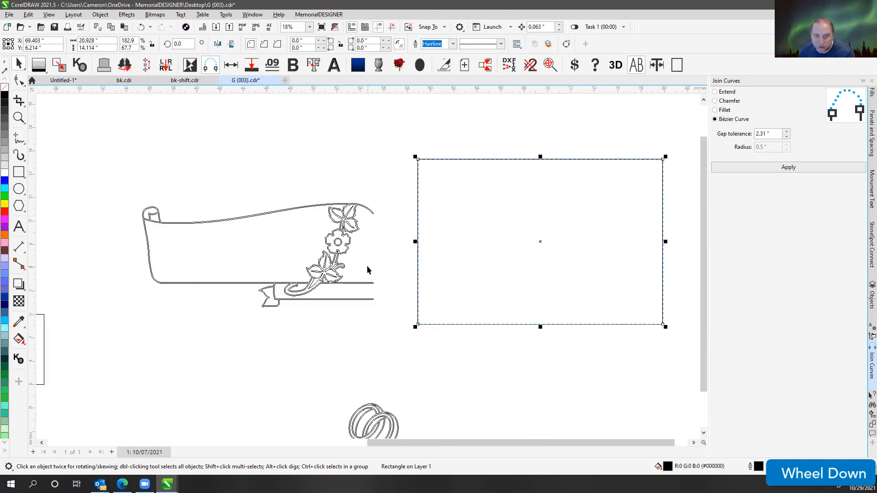
{"action": "key", "text": "Delete"}
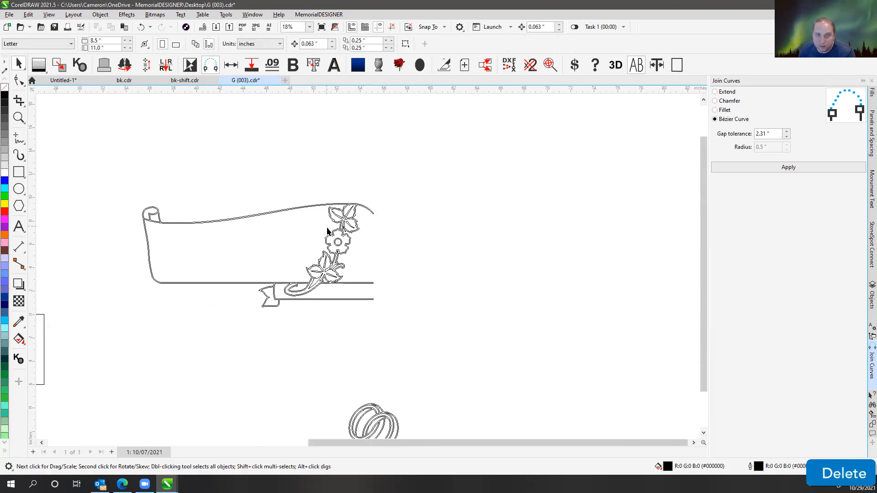
{"action": "scroll", "coordinate": [346, 232], "scroll_direction": "up", "scroll_amount": 4}
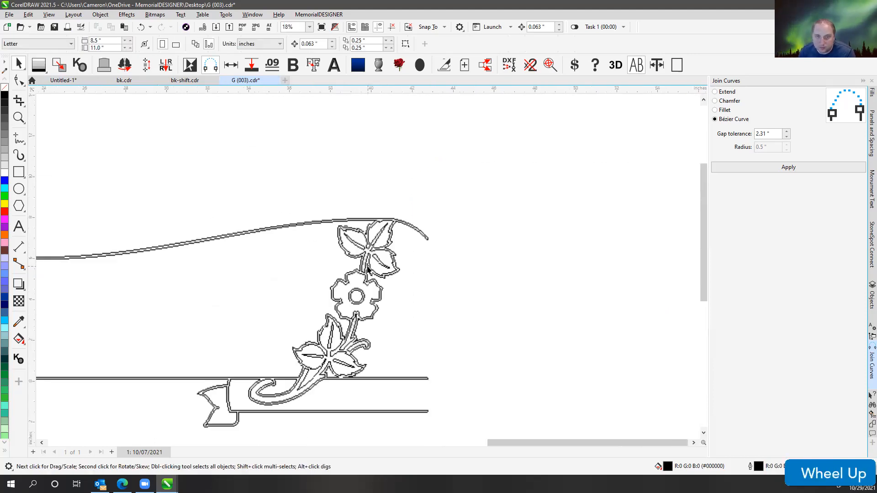
{"action": "scroll", "coordinate": [366, 263], "scroll_direction": "down", "scroll_amount": 1}
{"action": "scroll", "coordinate": [388, 270], "scroll_direction": "down", "scroll_amount": 2}
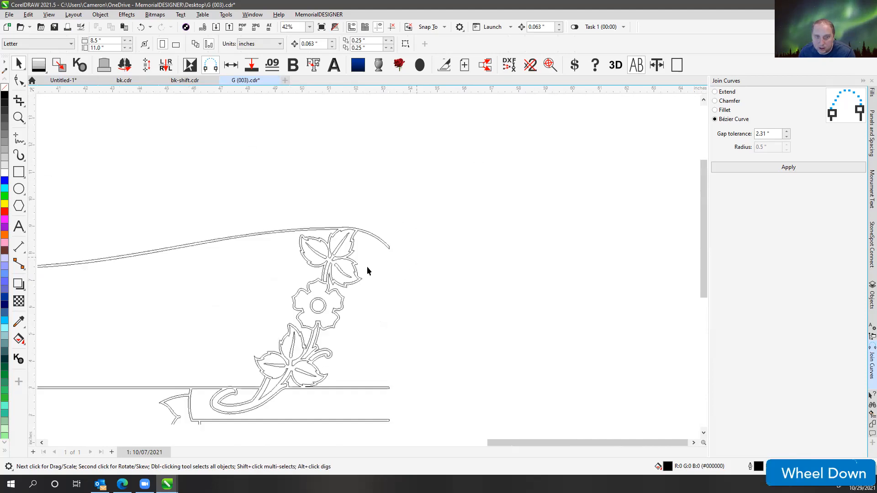
Step: Undo the rectangle's deletion, its move and the trim of the panel's right half
{"action": "key", "text": "ctrl+z"}
{"action": "key", "text": "ctrl+z"}
{"action": "key", "text": "ctrl+z"}
{"action": "left_click", "coordinate": [413, 168]}
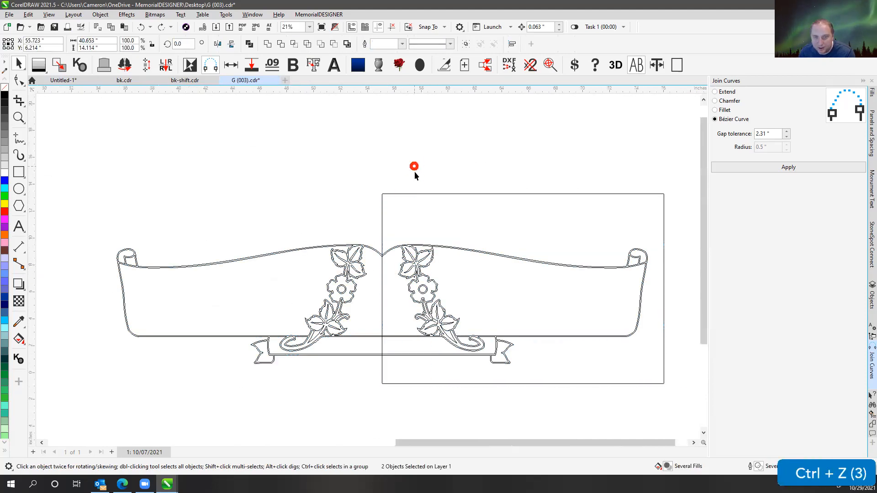
Step: Flip the rectangle across the panel's centre line and size it to about 21.6 by 14.1 inches so it covers the entire left half
{"action": "left_click", "coordinate": [392, 193]}
{"action": "left_click_drag", "start_coordinate": [666, 289], "coordinate": [95, 322]}
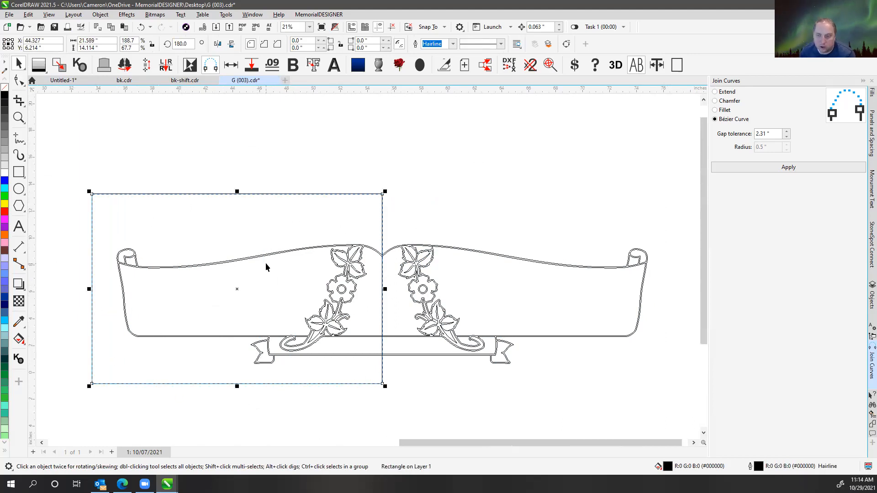
Step: Trim the left half off the scroll panel using the rectangle, and delete the rectangle
{"action": "left_click", "coordinate": [131, 252], "text": "shift"}
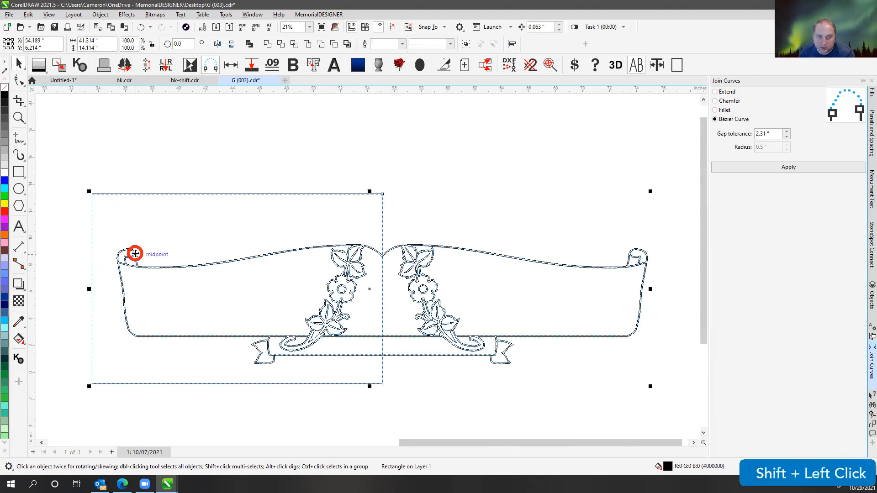
{"action": "left_click", "coordinate": [281, 43]}
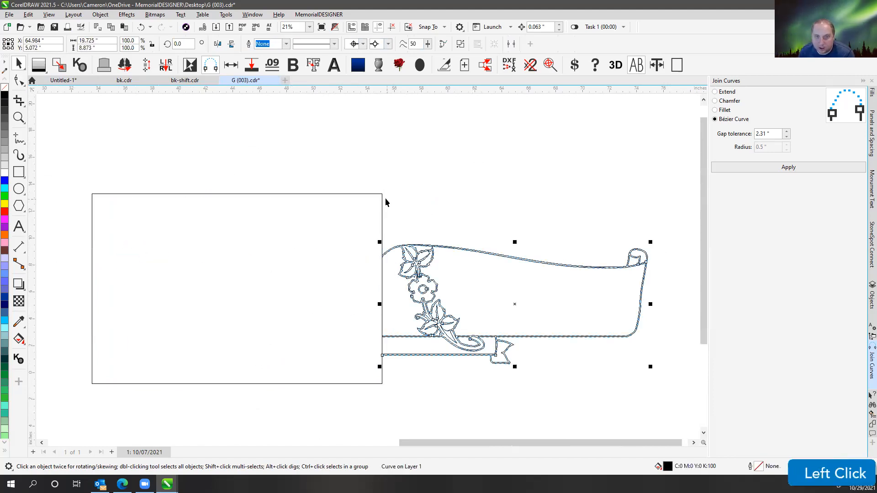
{"action": "left_click_drag", "start_coordinate": [381, 195], "coordinate": [306, 204]}
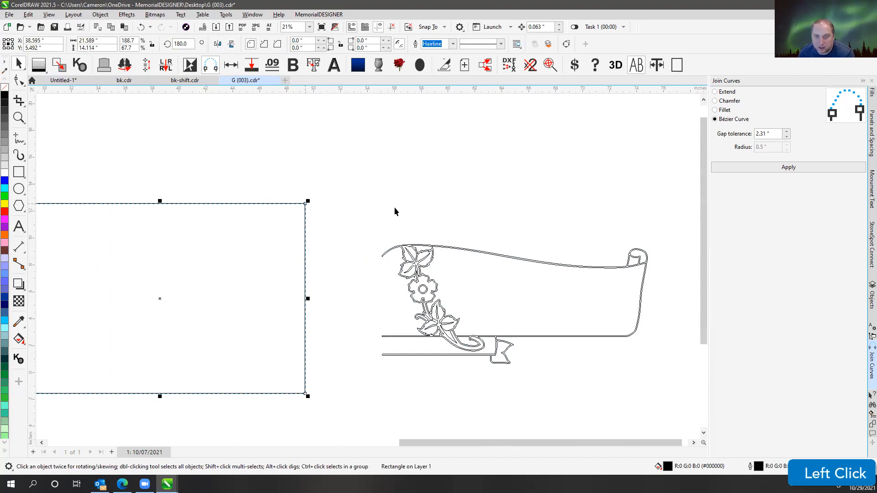
{"action": "key", "text": "Delete"}
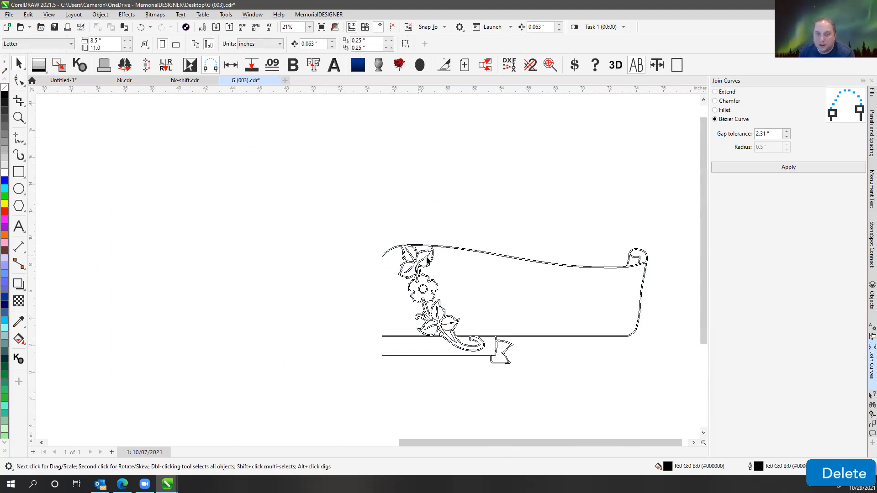
Step: Mirror a copy of the panel's right half horizontally at 100% across its cut edge to form a matching left half
{"action": "left_click", "coordinate": [441, 247]}
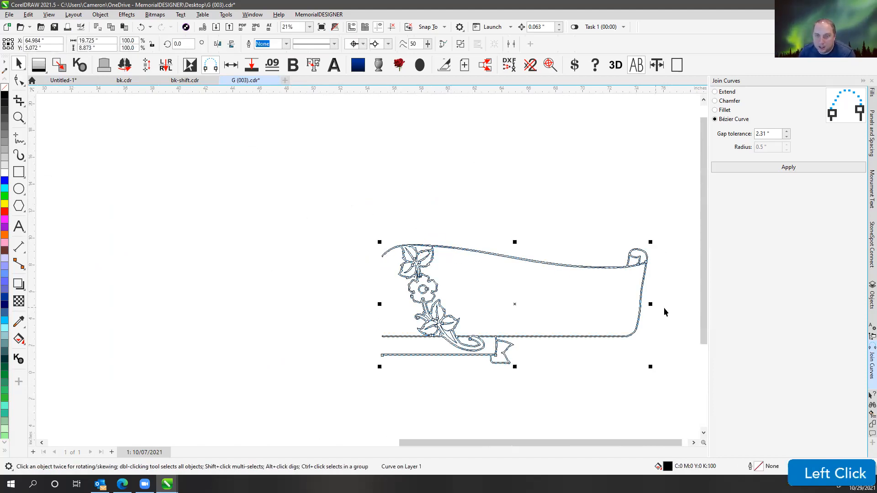
{"action": "left_click_drag", "start_coordinate": [651, 305], "coordinate": [177, 312]}
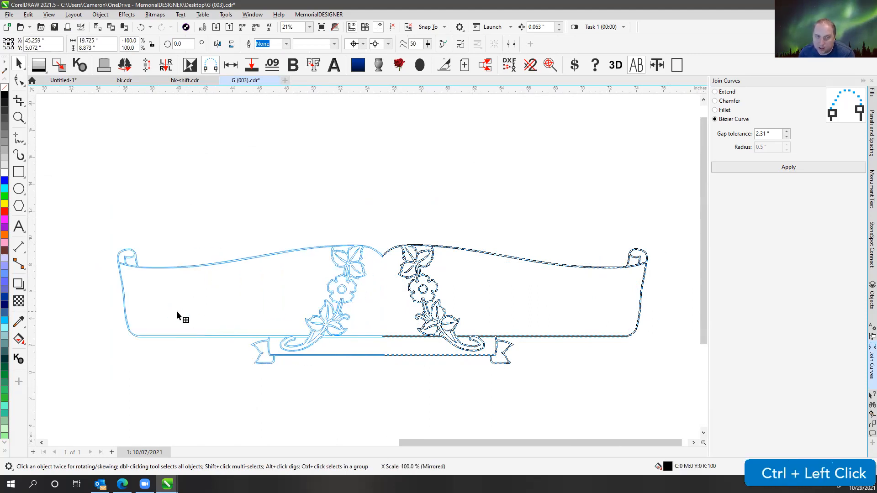
{"action": "left_click", "coordinate": [275, 196]}
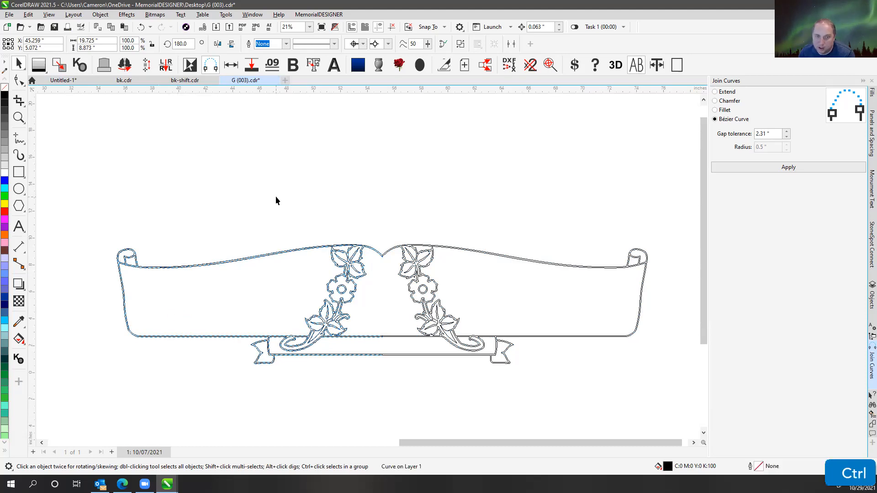
Step: Weld the mirrored left half and the right half of the scroll panel into a single curve along the centre seam
{"action": "left_click", "coordinate": [315, 250]}
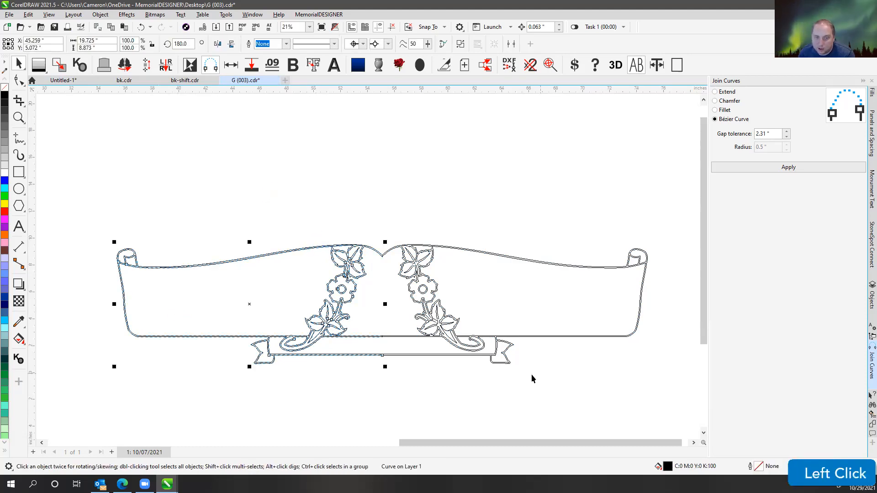
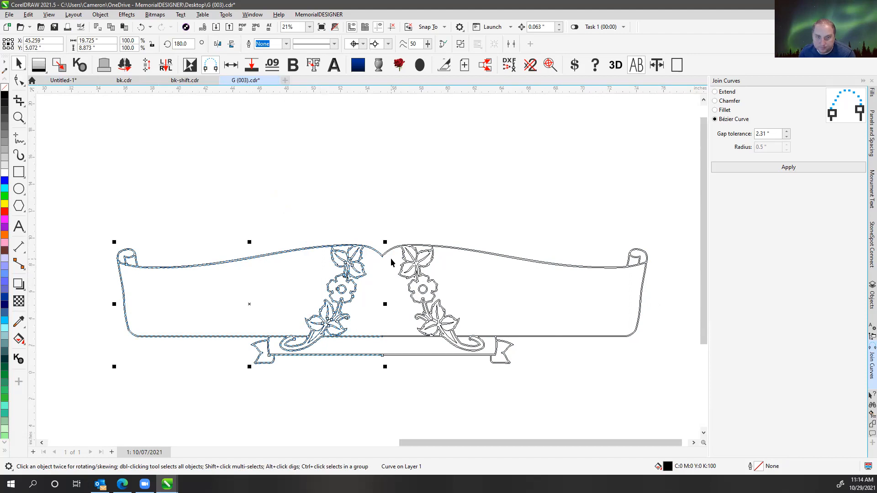
{"action": "scroll", "coordinate": [392, 262], "scroll_direction": "up", "scroll_amount": 8}
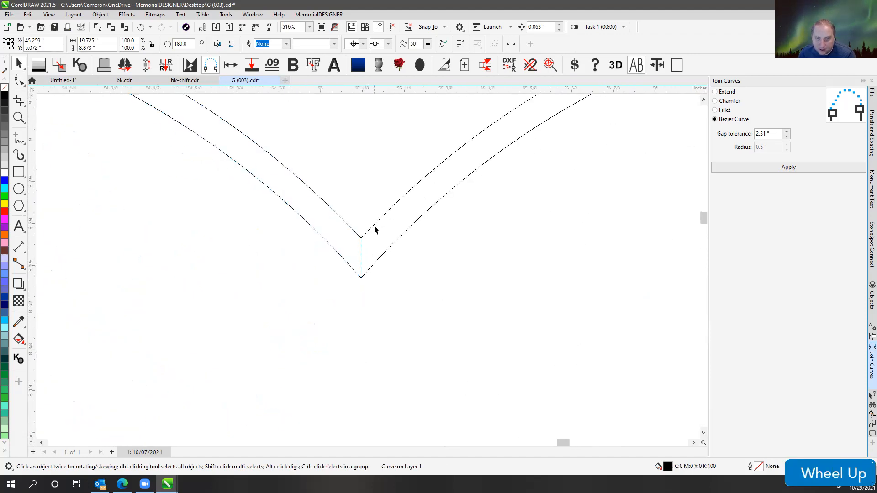
{"action": "left_click", "coordinate": [377, 221], "text": "shift"}
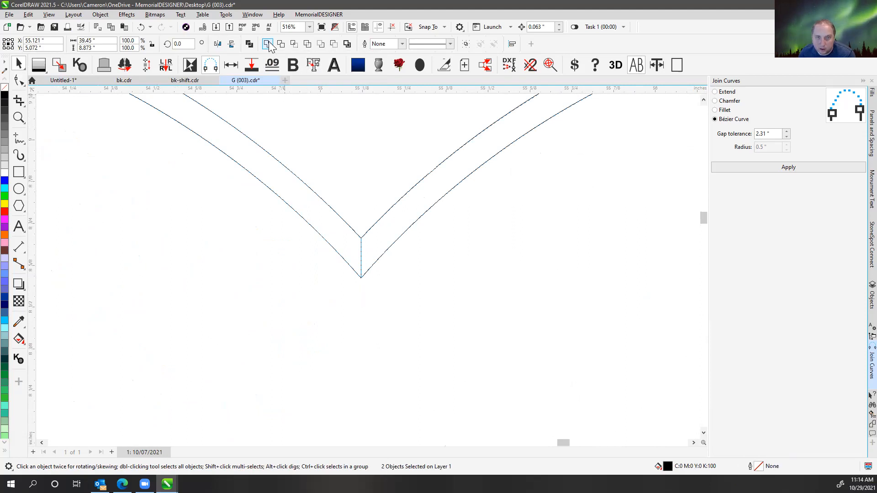
{"action": "left_click", "coordinate": [268, 45]}
Step: Delete the leftover nodes around the centre of the panel's bottom edge and ribbon lines
{"action": "scroll", "coordinate": [361, 286], "scroll_direction": "down", "scroll_amount": 6}
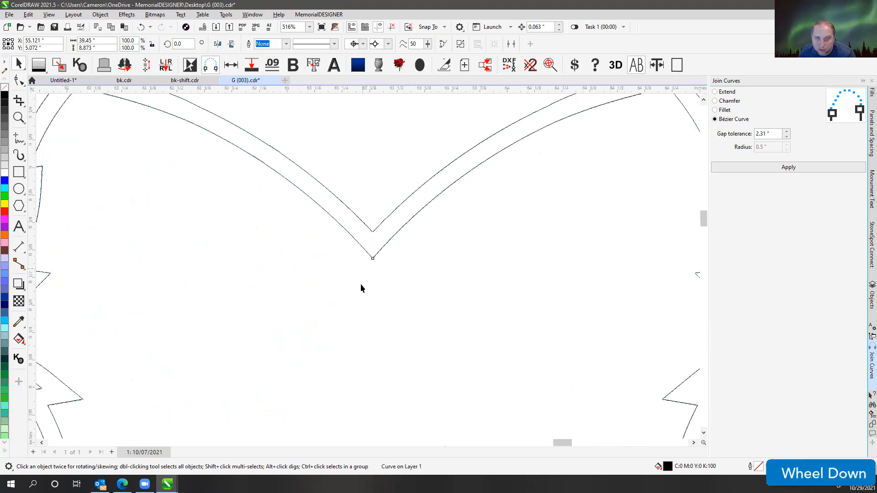
{"action": "scroll", "coordinate": [367, 265], "scroll_direction": "up", "scroll_amount": 3}
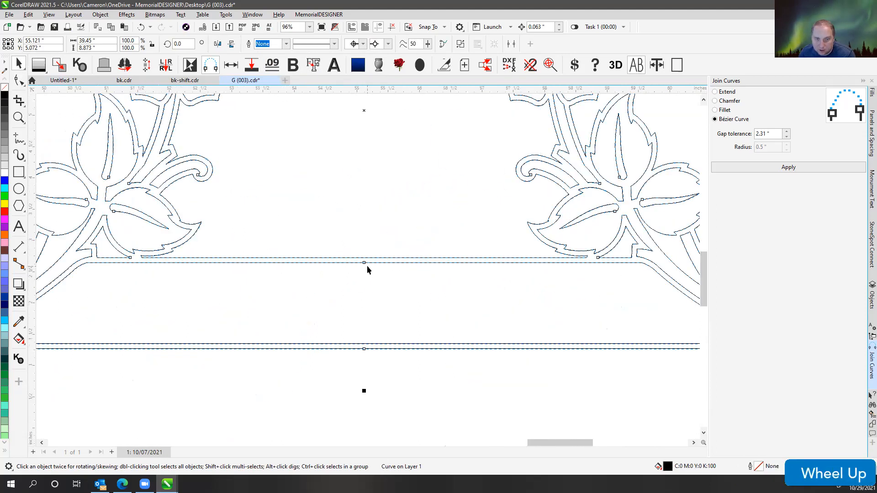
{"action": "scroll", "coordinate": [368, 270], "scroll_direction": "down", "scroll_amount": 2}
{"action": "scroll", "coordinate": [367, 269], "scroll_direction": "down", "scroll_amount": 2}
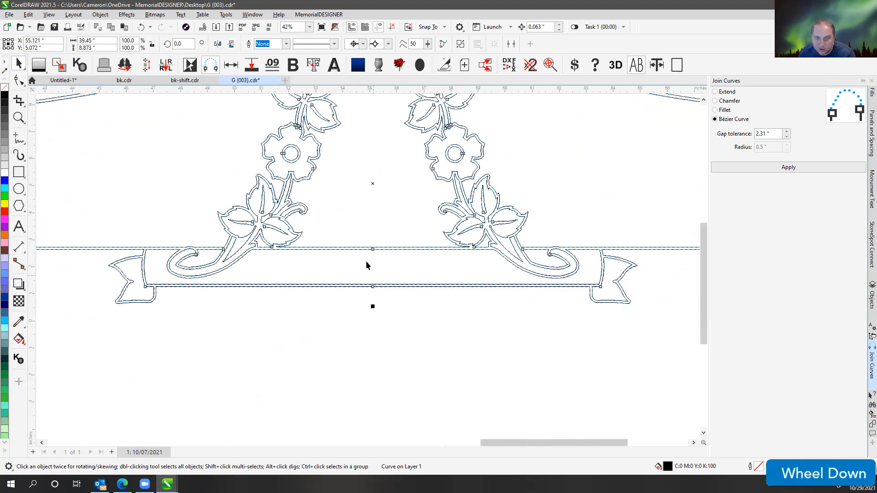
{"action": "left_click", "coordinate": [19, 80]}
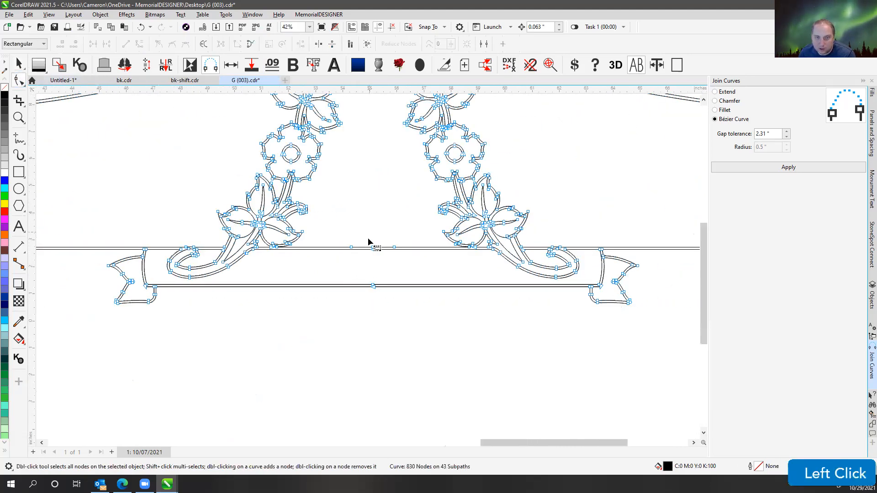
{"action": "left_click_drag", "start_coordinate": [423, 341], "coordinate": [423, 342]}
{"action": "key", "text": "Delete"}
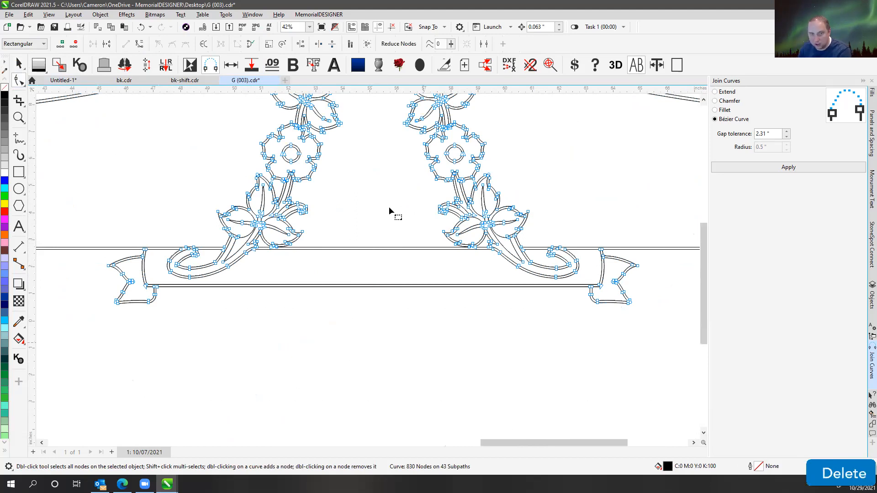
{"action": "scroll", "coordinate": [379, 228], "scroll_direction": "down", "scroll_amount": 2}
{"action": "scroll", "coordinate": [366, 265], "scroll_direction": "up", "scroll_amount": 1}
{"action": "scroll", "coordinate": [366, 267], "scroll_direction": "up", "scroll_amount": 1}
{"action": "scroll", "coordinate": [367, 273], "scroll_direction": "down", "scroll_amount": 3}
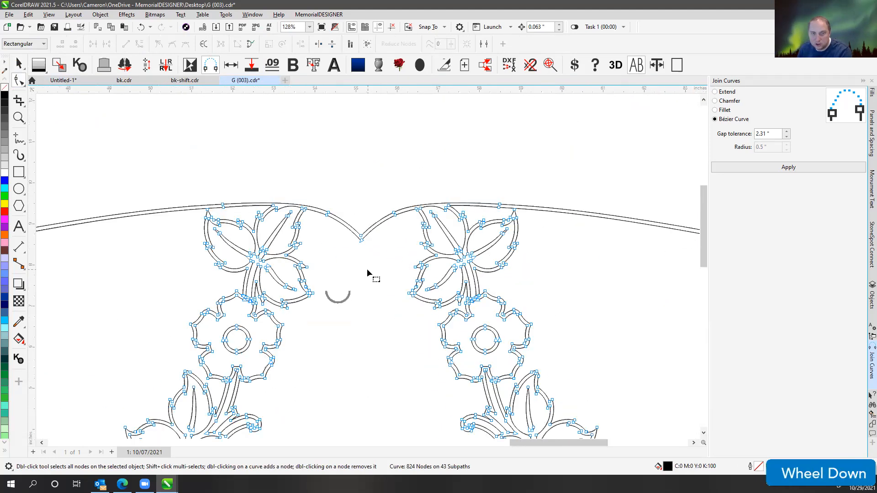
Step: Separate the rebuilt scroll panel into a solid black backing shape and a 10% black fill shape on top
{"action": "left_click", "coordinate": [18, 64]}
{"action": "left_click", "coordinate": [356, 319]}
{"action": "scroll", "coordinate": [356, 320], "scroll_direction": "down", "scroll_amount": 1}
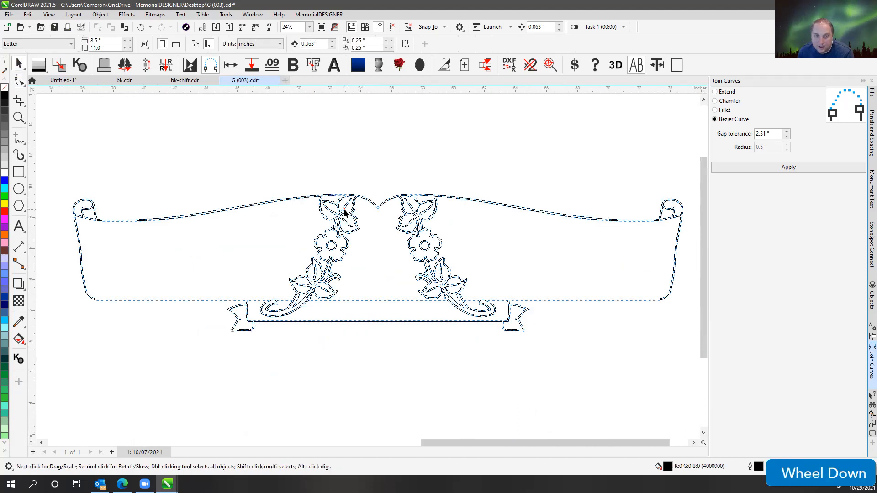
{"action": "left_click", "coordinate": [345, 213]}
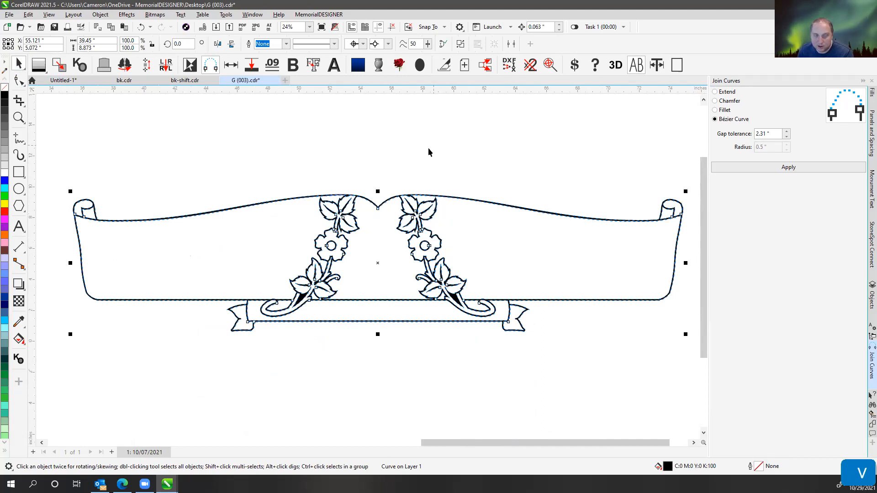
{"action": "left_click", "coordinate": [60, 66]}
{"action": "left_click", "coordinate": [165, 125]}
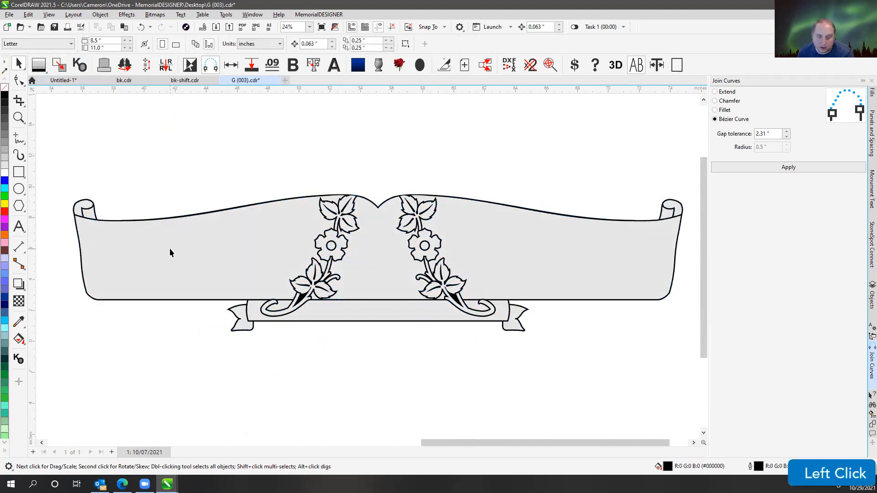
Step: Move the panel's grey fill shape off its black backing to check the layering, and undo the move
{"action": "left_click_drag", "start_coordinate": [220, 227], "coordinate": [253, 323]}
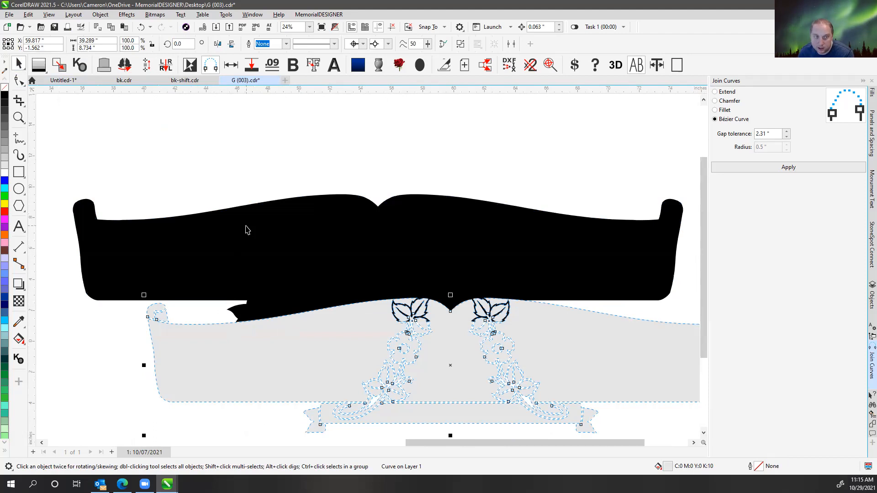
{"action": "left_click", "coordinate": [220, 218]}
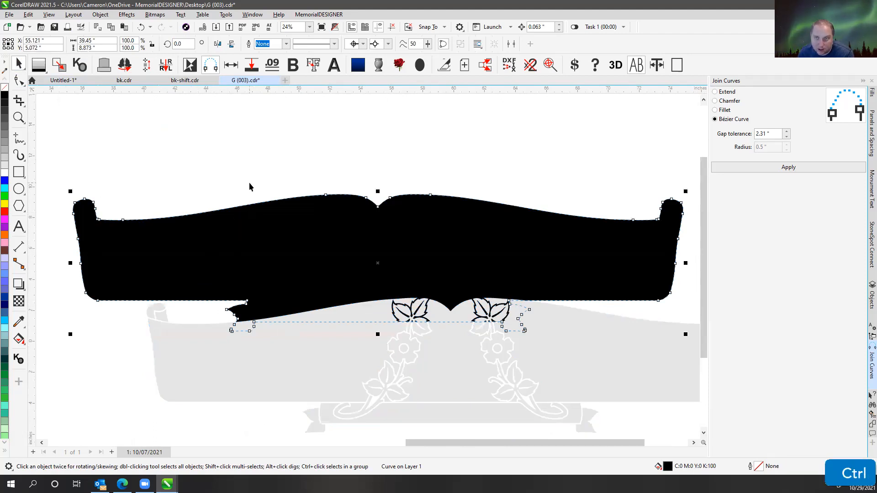
{"action": "key", "text": "ctrl+z"}
{"action": "left_click", "coordinate": [304, 131]}
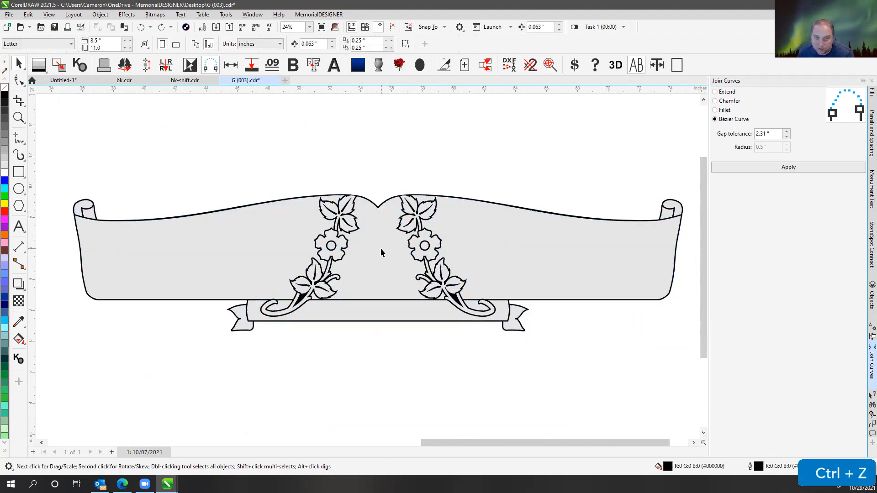
Step: Move all the wedding ring pieces up to just beneath the centre of the scroll panel's ribbon
{"action": "scroll", "coordinate": [374, 251], "scroll_direction": "down", "scroll_amount": 2}
{"action": "left_click", "coordinate": [426, 421]}
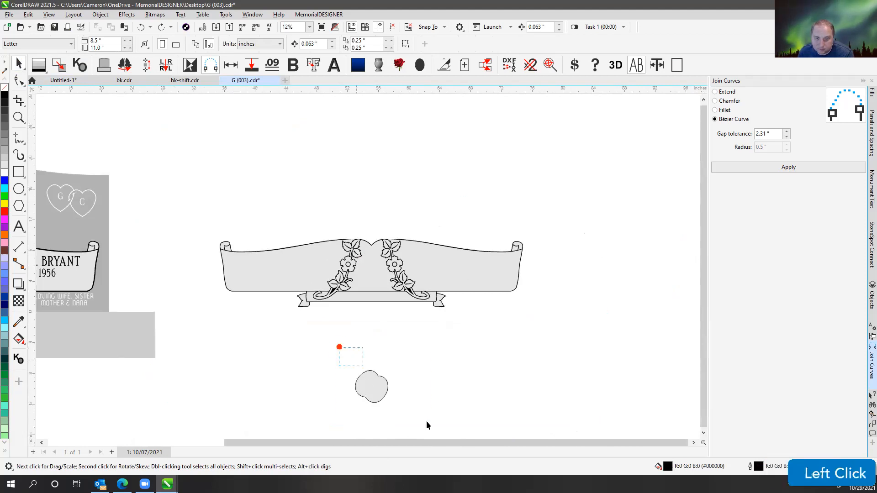
{"action": "left_click_drag", "start_coordinate": [339, 347], "coordinate": [427, 421]}
{"action": "left_click_drag", "start_coordinate": [371, 392], "coordinate": [365, 330]}
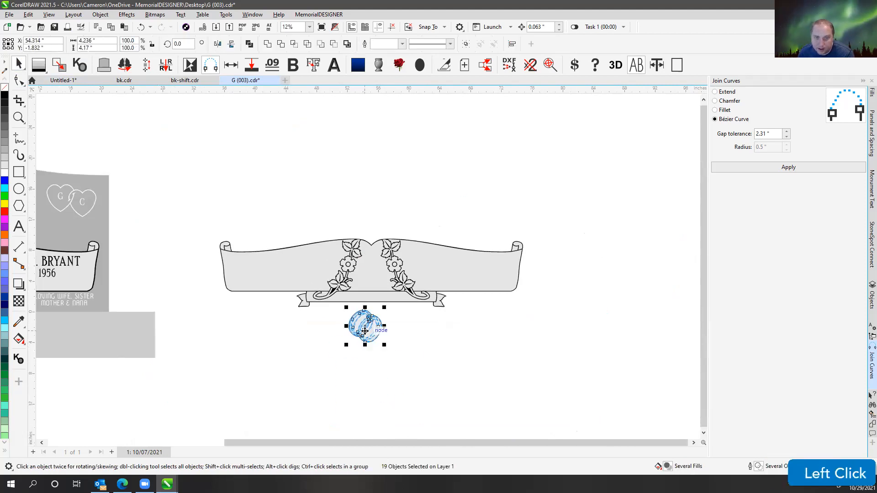
Step: Convert the wedding ring pieces into a black backing curve and a 10% black fill curve, and show the artwork in wireframe
{"action": "scroll", "coordinate": [365, 331], "scroll_direction": "up", "scroll_amount": 3}
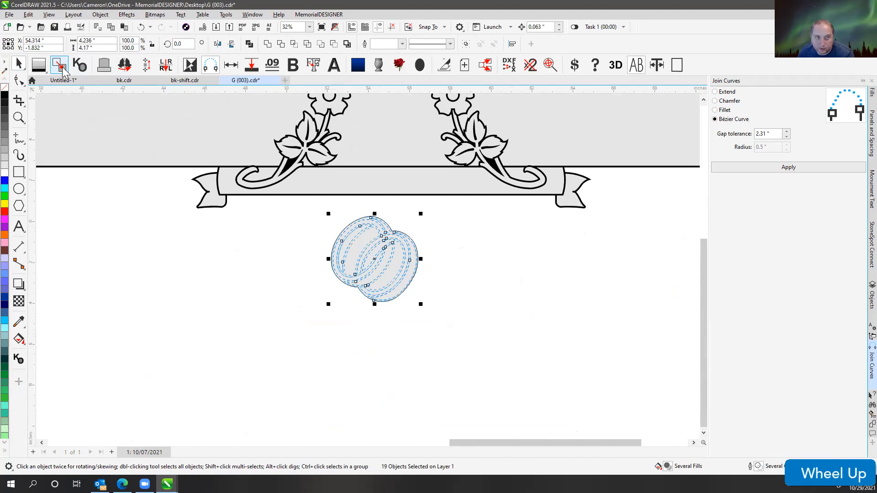
{"action": "left_click", "coordinate": [60, 65]}
{"action": "left_click", "coordinate": [432, 227]}
{"action": "scroll", "coordinate": [367, 284], "scroll_direction": "up", "scroll_amount": 1}
{"action": "key", "text": "v"}
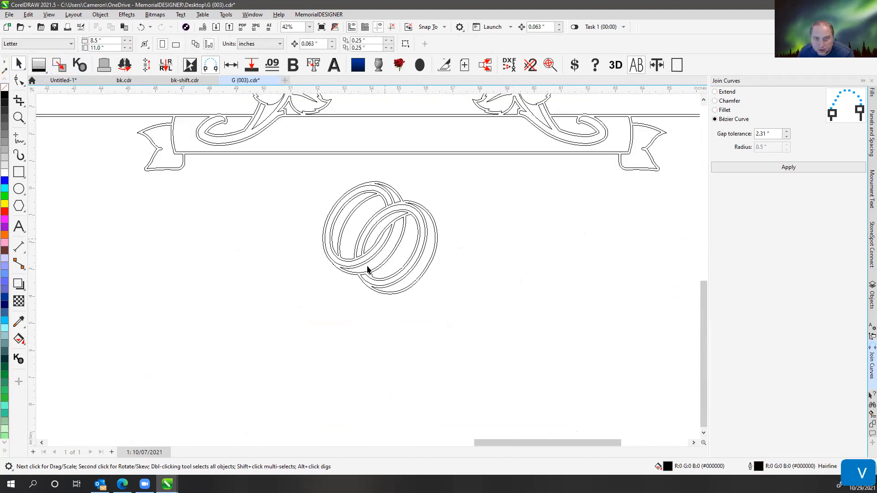
Step: Compare the rings' outer and inner curves, move the grey fill curve off the black backing, and undo the move
{"action": "scroll", "coordinate": [368, 270], "scroll_direction": "up", "scroll_amount": 2}
{"action": "left_click", "coordinate": [352, 168]}
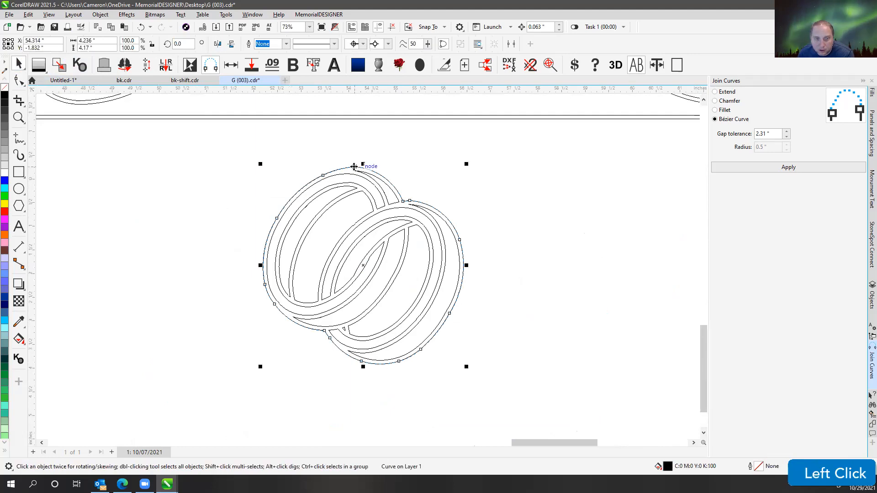
{"action": "left_click", "coordinate": [352, 182]}
{"action": "left_click", "coordinate": [351, 175]}
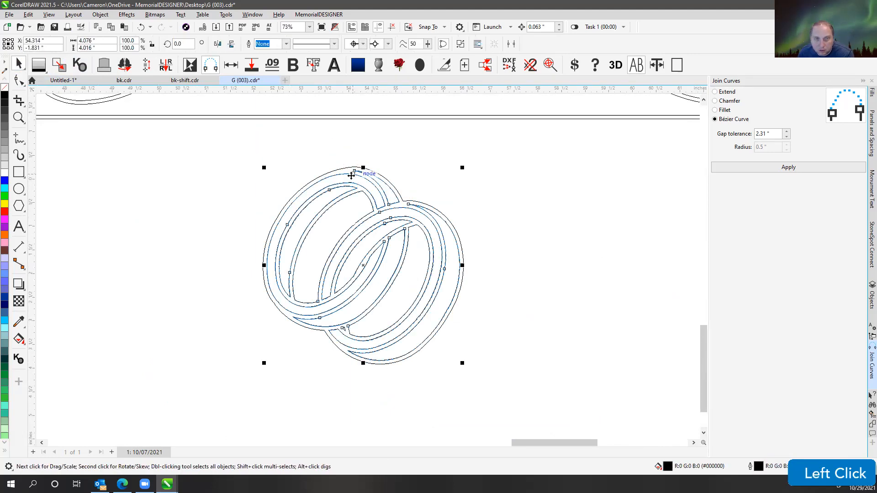
{"action": "key", "text": "v"}
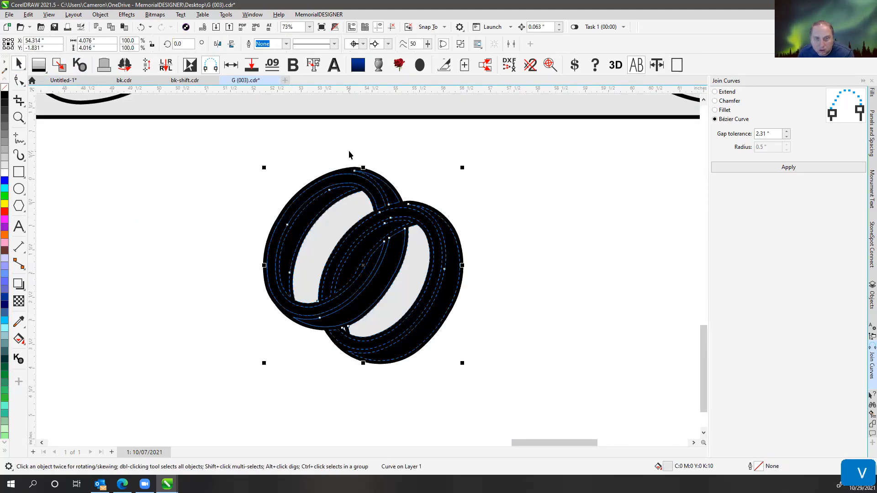
{"action": "key", "text": "v"}
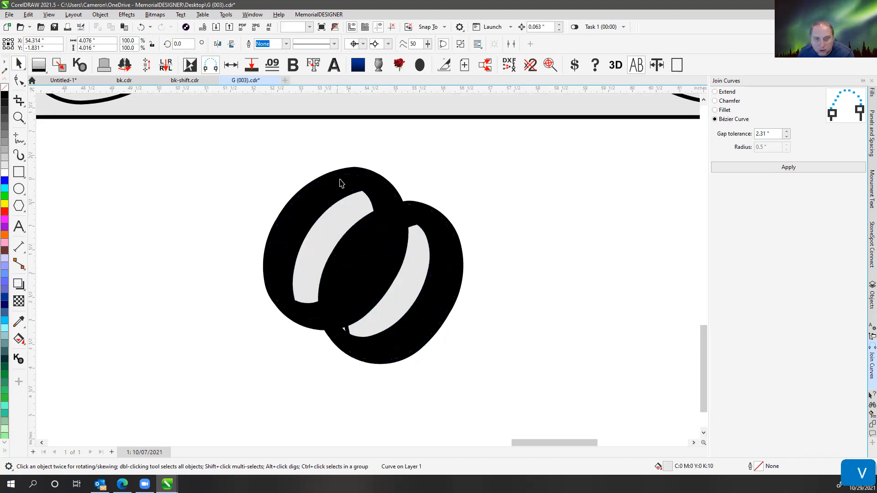
{"action": "left_click_drag", "start_coordinate": [346, 182], "coordinate": [501, 232]}
{"action": "key", "text": "ctrl+z"}
Step: Move the rings' grey fill curve about 2.8 inches left of the black backing and expose its nodes
{"action": "scroll", "coordinate": [317, 216], "scroll_direction": "up", "scroll_amount": 4}
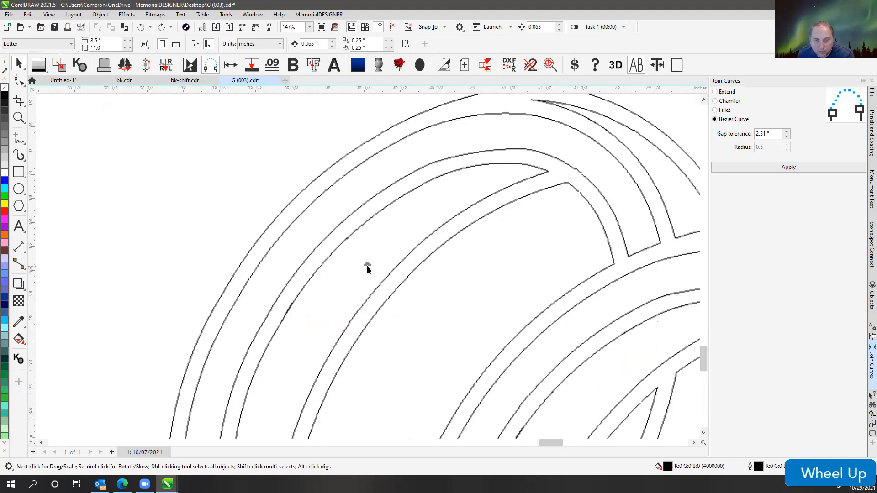
{"action": "left_click", "coordinate": [380, 210]}
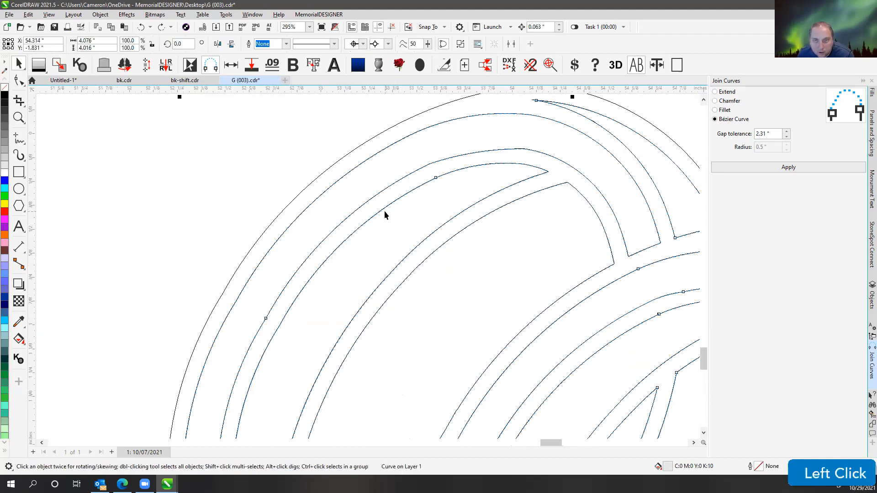
{"action": "scroll", "coordinate": [384, 215], "scroll_direction": "down", "scroll_amount": 3}
{"action": "scroll", "coordinate": [369, 269], "scroll_direction": "down", "scroll_amount": 2}
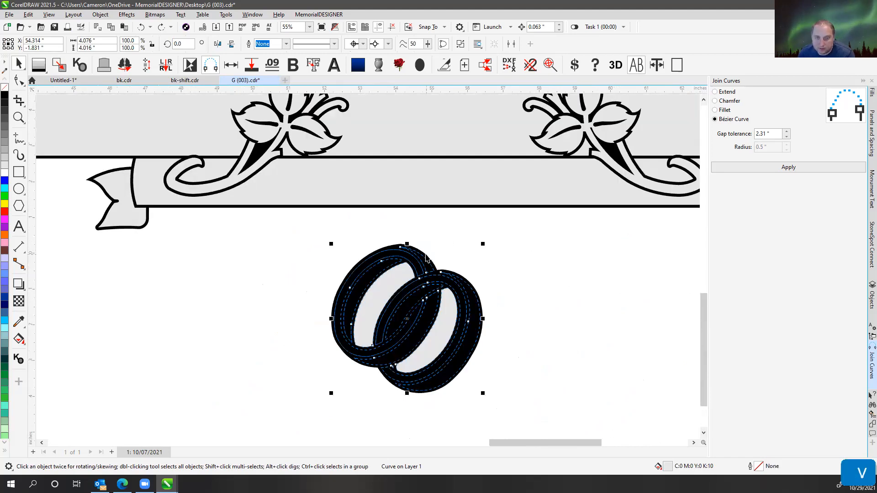
{"action": "left_click", "coordinate": [554, 67]}
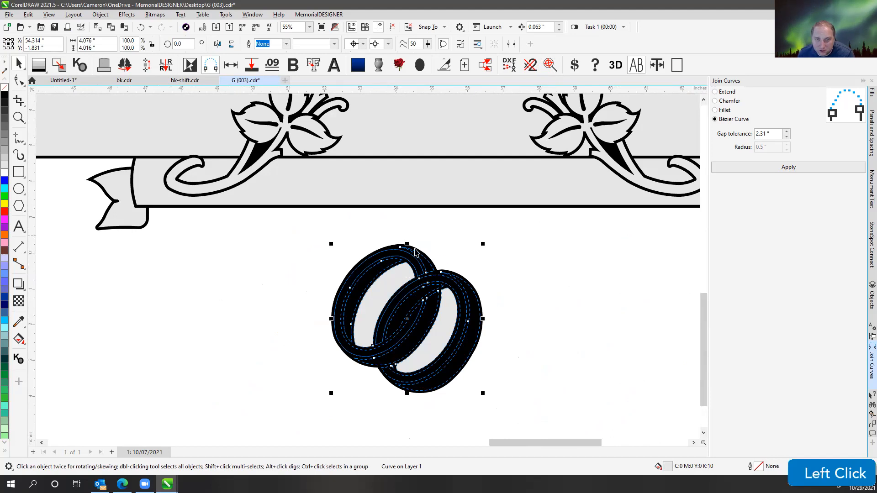
{"action": "left_click_drag", "start_coordinate": [400, 279], "coordinate": [312, 235]}
{"action": "key", "text": "v"}
{"action": "key", "text": "v"}
{"action": "mouse_move", "coordinate": [361, 279]}
{"action": "left_mouse_down"}
{"action": "mouse_move", "coordinate": [298, 276]}
{"action": "mouse_move", "coordinate": [301, 263]}
{"action": "mouse_move", "coordinate": [292, 274]}
{"action": "left_mouse_up"}
{"action": "left_click", "coordinate": [19, 80]}
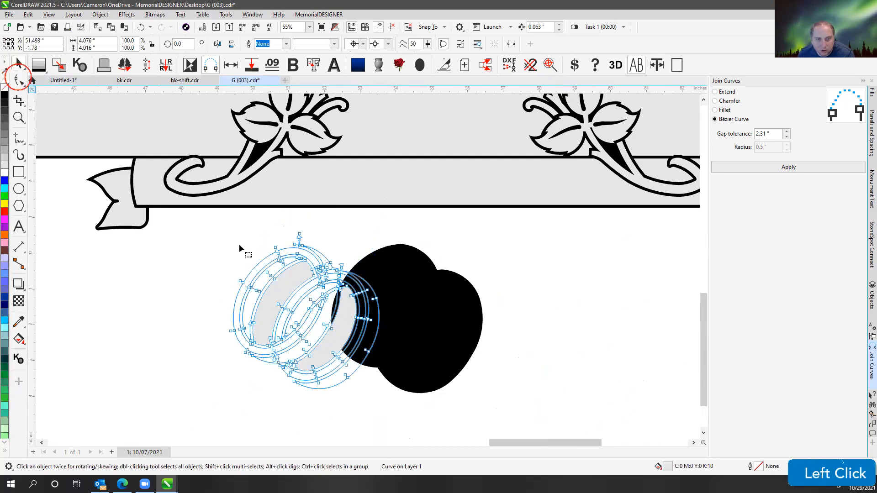
Step: Pull a node outward on the grey ring curve's upper edge to test for a doubled curve, and undo the changes
{"action": "scroll", "coordinate": [371, 266], "scroll_direction": "up", "scroll_amount": 5}
{"action": "left_click", "coordinate": [393, 229]}
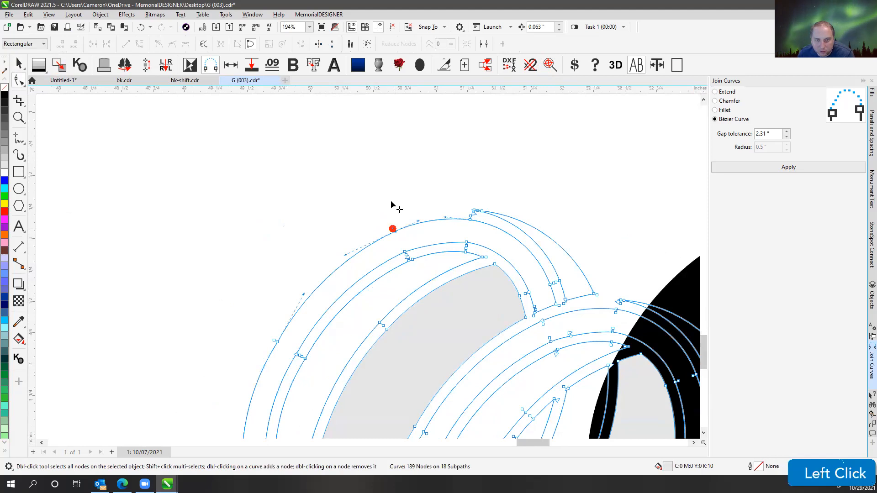
{"action": "left_click_drag", "start_coordinate": [392, 205], "coordinate": [390, 184]}
{"action": "left_click", "coordinate": [18, 64]}
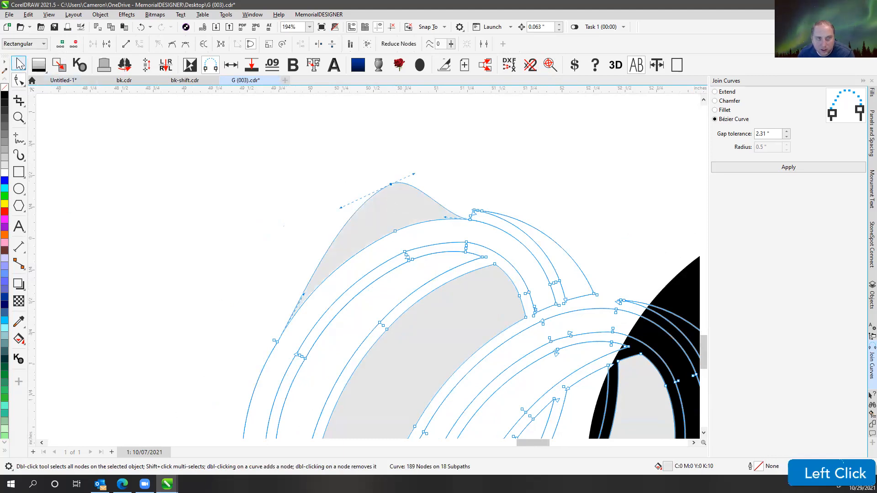
{"action": "scroll", "coordinate": [364, 260], "scroll_direction": "down", "scroll_amount": 3}
{"action": "key", "text": "ctrl+z"}
{"action": "scroll", "coordinate": [453, 273], "scroll_direction": "down", "scroll_amount": 5}
{"action": "key", "text": "ctrl+z"}
{"action": "key", "text": "ctrl+z"}
Step: Remove the duplicate objects from the wedding rings with Remove Duplicates, and return to the wireframe view
{"action": "left_click", "coordinate": [420, 248]}
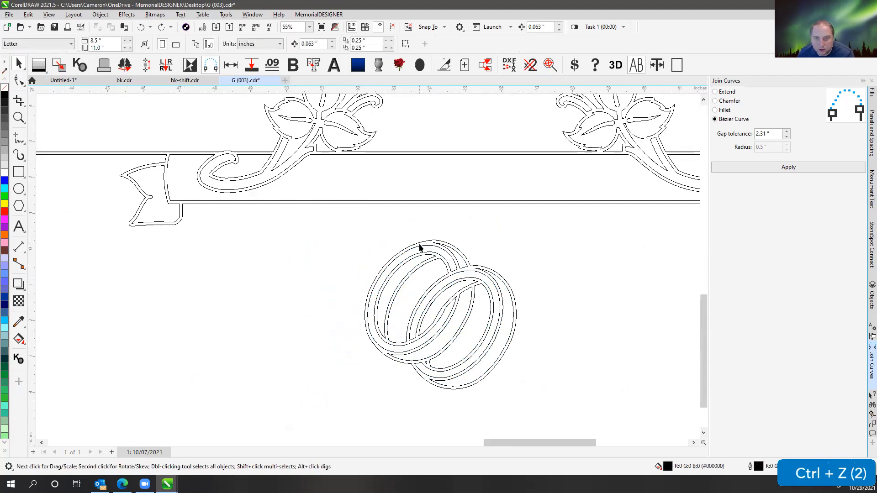
{"action": "left_click_drag", "start_coordinate": [345, 222], "coordinate": [585, 415]}
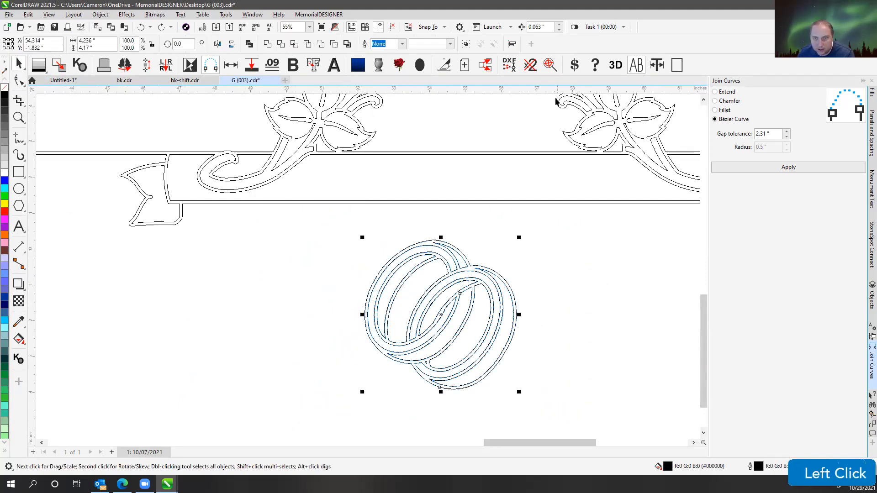
{"action": "key", "text": "v"}
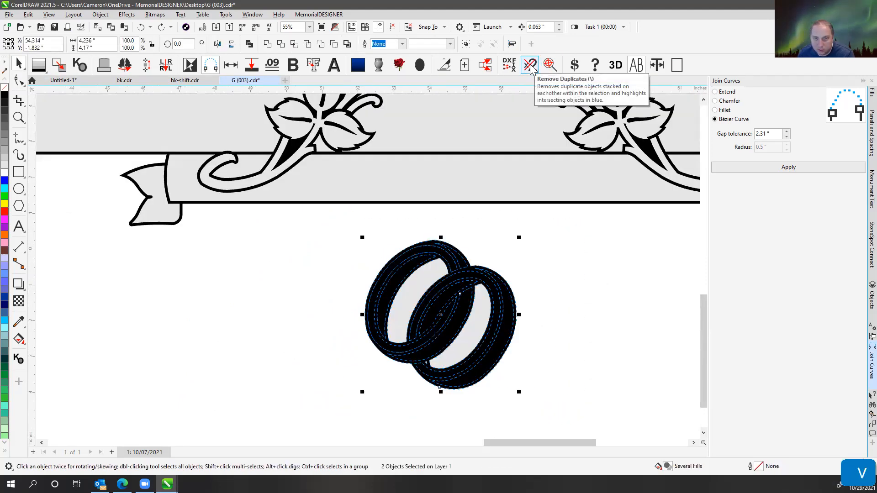
{"action": "left_click", "coordinate": [531, 67]}
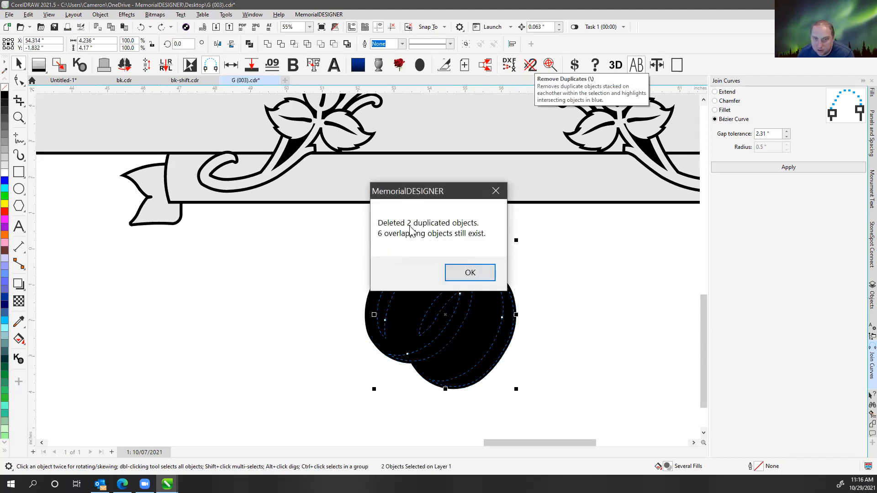
{"action": "left_click", "coordinate": [470, 273]}
{"action": "key", "text": "v"}
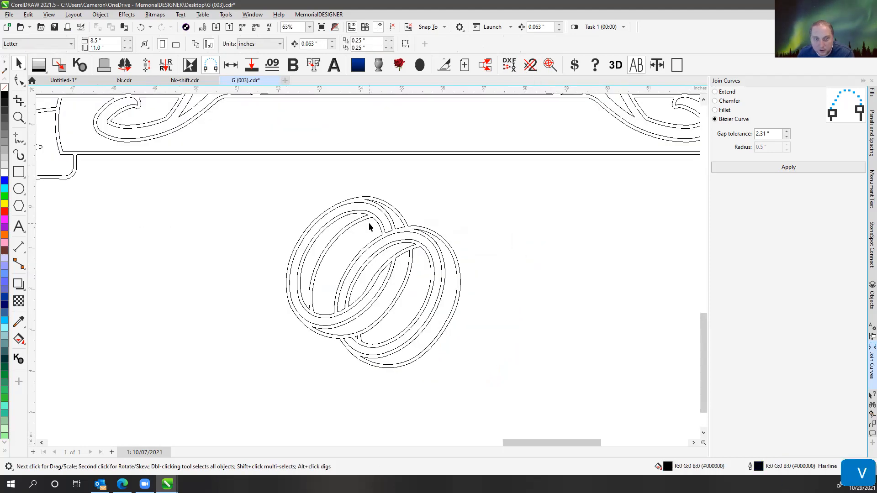
Step: Delete the blue-outlined overlapping crescent along the right ring's outer edge
{"action": "scroll", "coordinate": [434, 251], "scroll_direction": "up", "scroll_amount": 3}
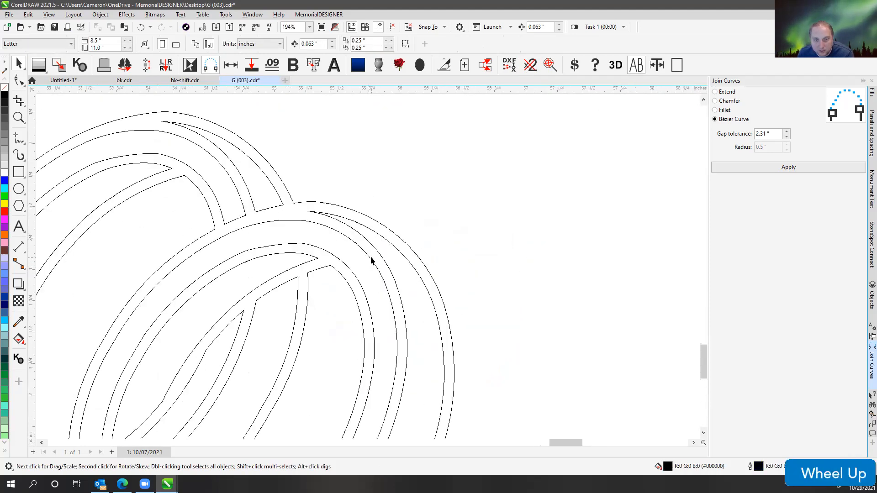
{"action": "left_click", "coordinate": [365, 242]}
{"action": "left_click_drag", "start_coordinate": [360, 237], "coordinate": [425, 224]}
{"action": "scroll", "coordinate": [351, 272], "scroll_direction": "down", "scroll_amount": 5}
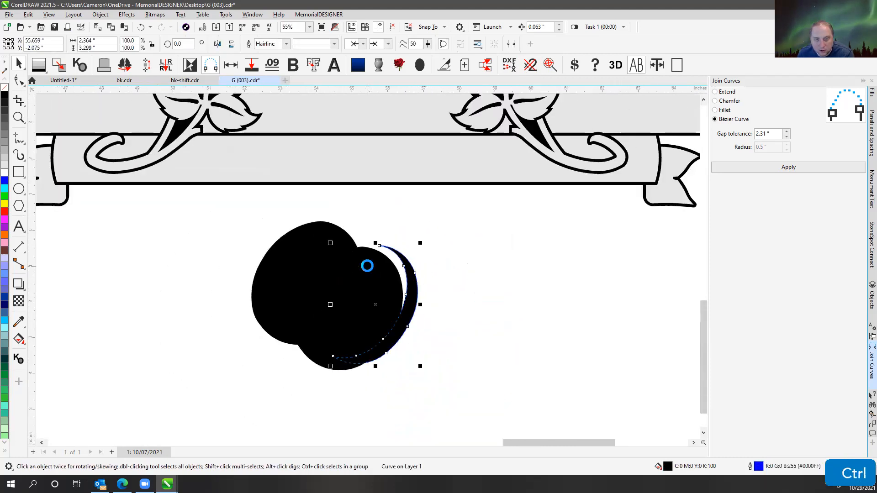
{"action": "scroll", "coordinate": [368, 261], "scroll_direction": "up", "scroll_amount": 2}
{"action": "scroll", "coordinate": [367, 266], "scroll_direction": "up", "scroll_amount": 1}
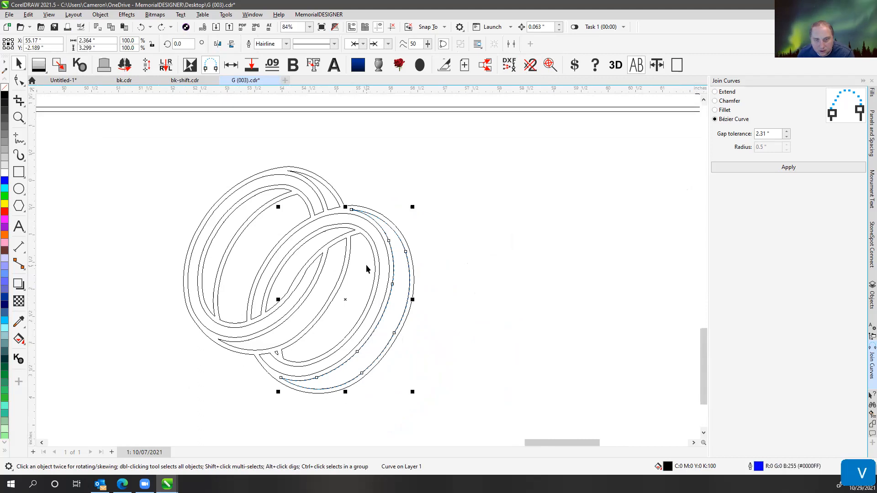
{"action": "key", "text": "Delete"}
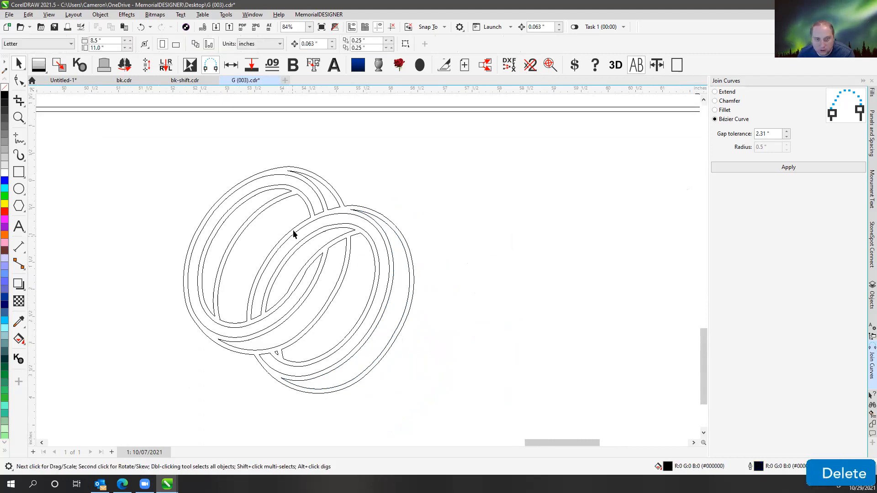
Step: Try deleting the curve of the left ring's inner opening, undo it, and check the ring's band curve
{"action": "left_click", "coordinate": [302, 221]}
{"action": "key", "text": "v"}
{"action": "key", "text": "v"}
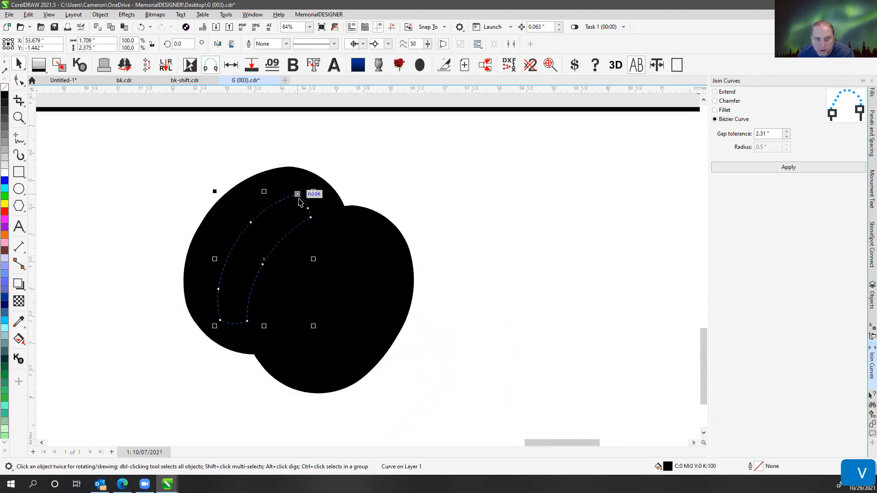
{"action": "key", "text": "Delete"}
{"action": "key", "text": "ctrl+z"}
{"action": "key", "text": "v"}
{"action": "key", "text": "v"}
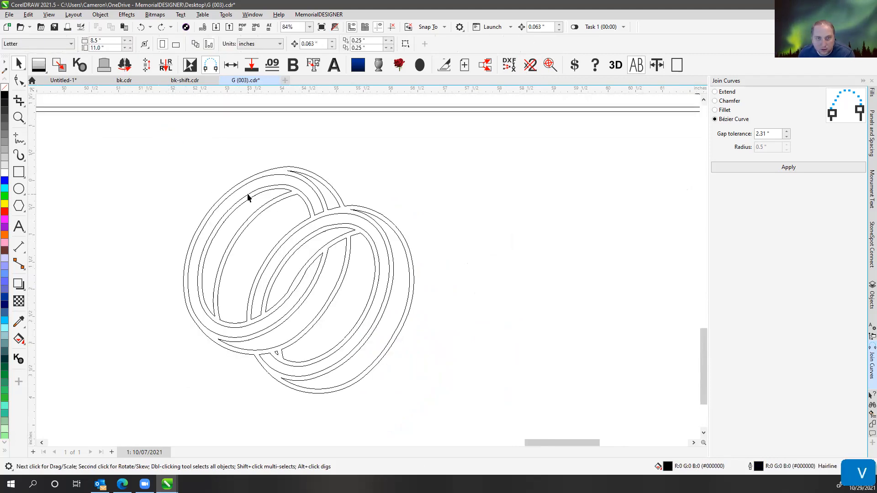
{"action": "left_click", "coordinate": [251, 191]}
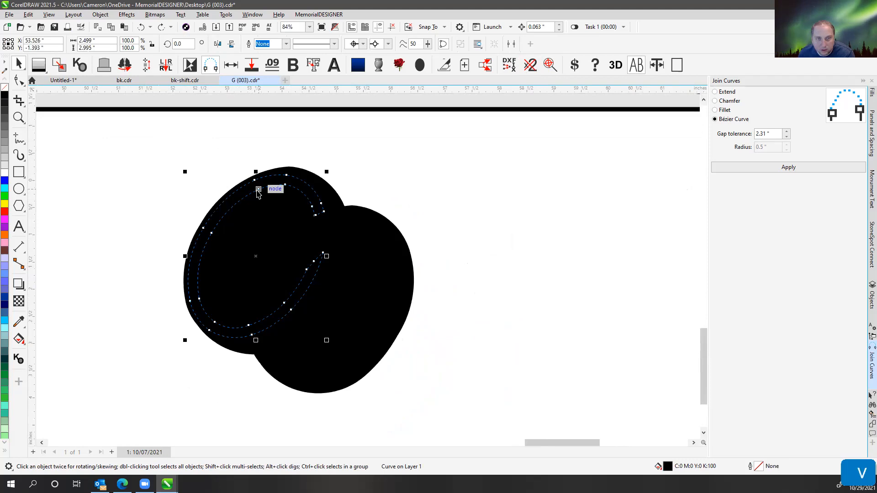
Step: Remove the fill from all the wedding ring curves and give them a black outline
{"action": "left_click", "coordinate": [154, 141]}
{"action": "left_click_drag", "start_coordinate": [154, 141], "coordinate": [514, 414]}
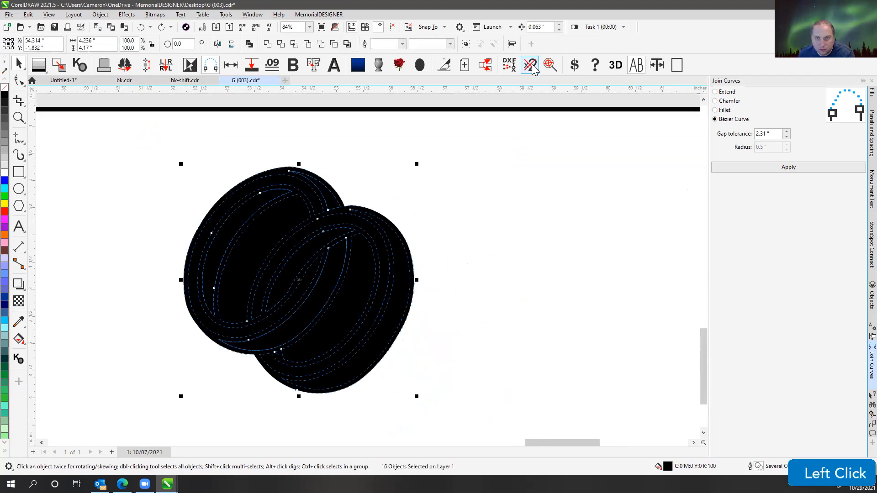
{"action": "left_click", "coordinate": [4, 87]}
{"action": "right_click", "coordinate": [5, 95]}
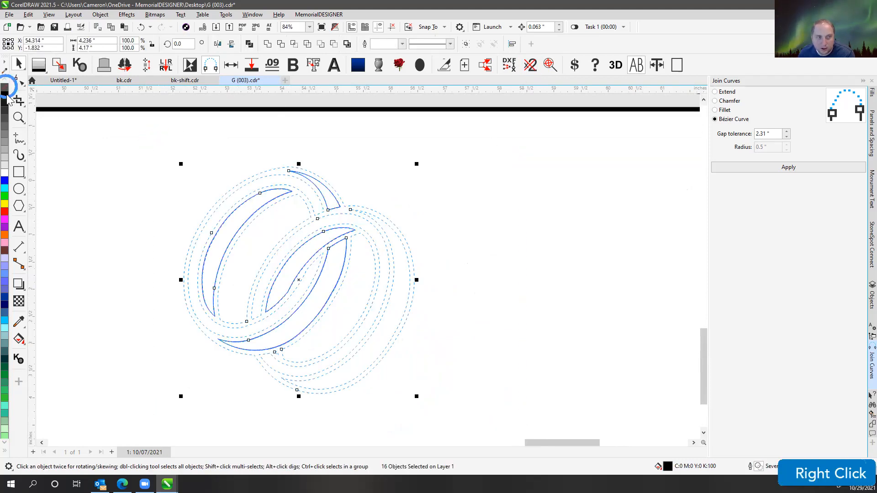
Step: Delete the duplicate crescent curve along the left ring's lower edge and the duplicate crescent at that ring's upper edge
{"action": "left_click_drag", "start_coordinate": [173, 137], "coordinate": [506, 425]}
{"action": "left_click", "coordinate": [511, 291]}
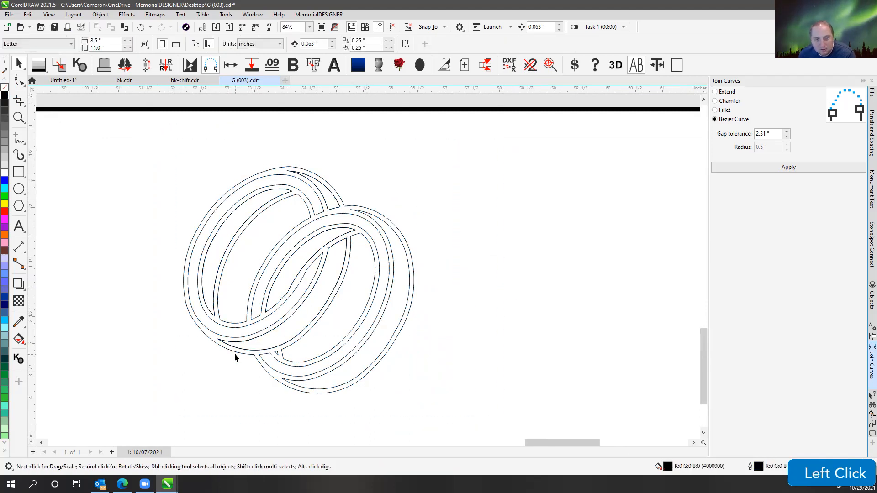
{"action": "left_click_drag", "start_coordinate": [222, 346], "coordinate": [432, 378]}
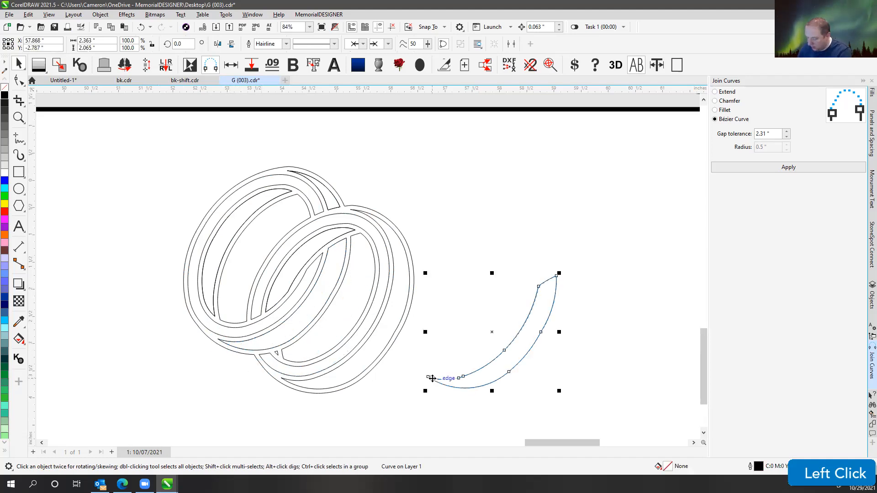
{"action": "key", "text": "Delete"}
{"action": "left_click", "coordinate": [296, 175]}
{"action": "key", "text": "Delete"}
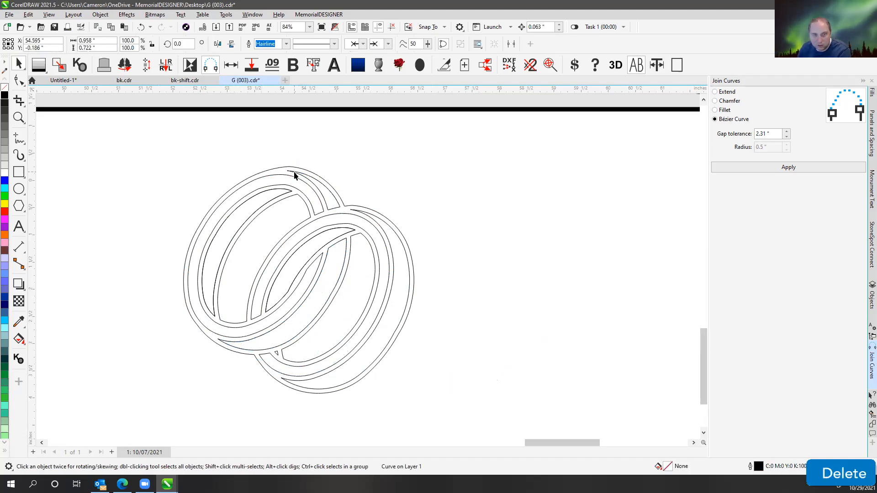
Step: Test the right ring's outer crescent for a duplicate by moving it and undoing, and delete the duplicate crescent inside the ring's upper opening
{"action": "left_click", "coordinate": [358, 210]}
{"action": "left_click_drag", "start_coordinate": [357, 211], "coordinate": [497, 216]}
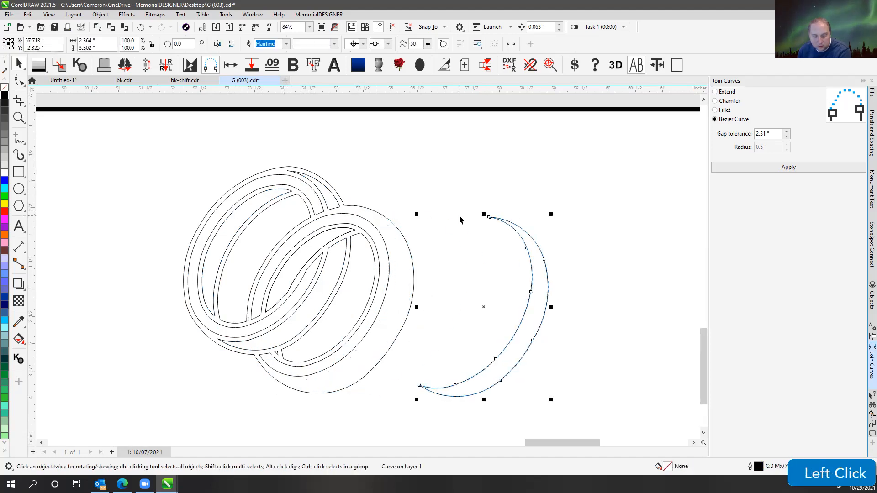
{"action": "key", "text": "ctrl+z"}
{"action": "left_click", "coordinate": [350, 230]}
{"action": "key", "text": "Delete"}
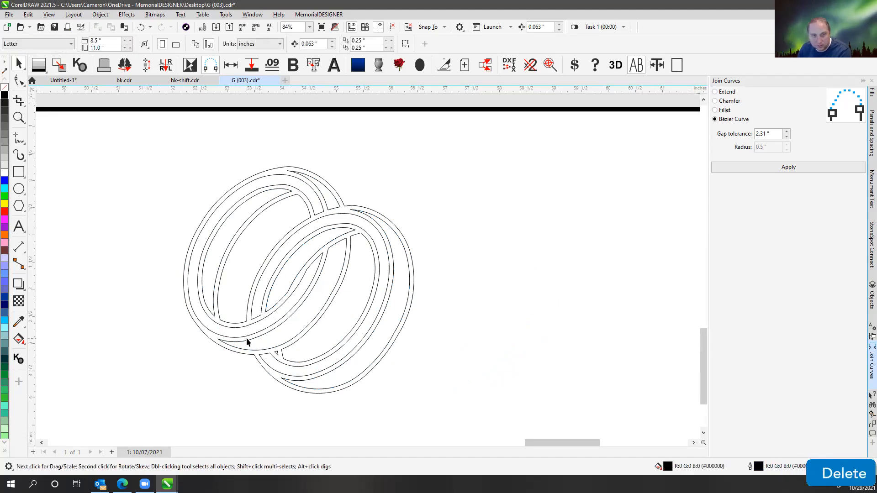
Step: Delete the tiny stray curve beside the left ring's lower crescent, and test that crescent for duplicates by moving it and undoing
{"action": "left_click", "coordinate": [249, 342]}
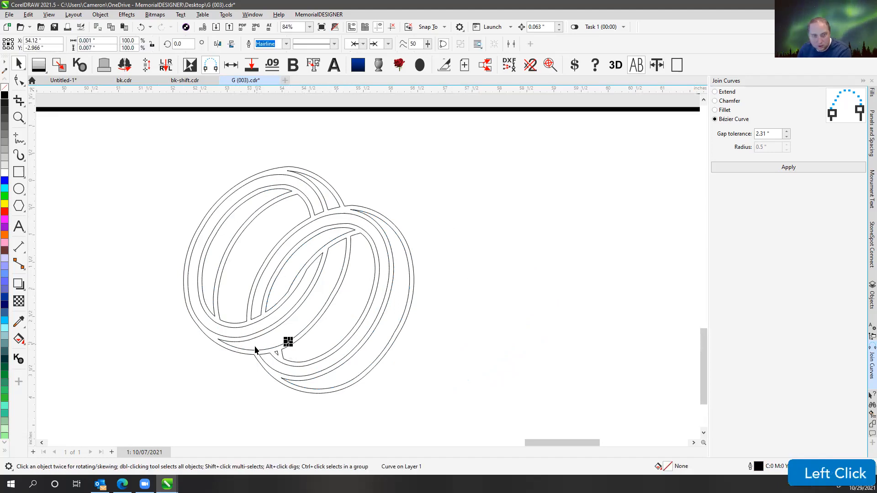
{"action": "key", "text": "Delete"}
{"action": "left_click", "coordinate": [239, 340]}
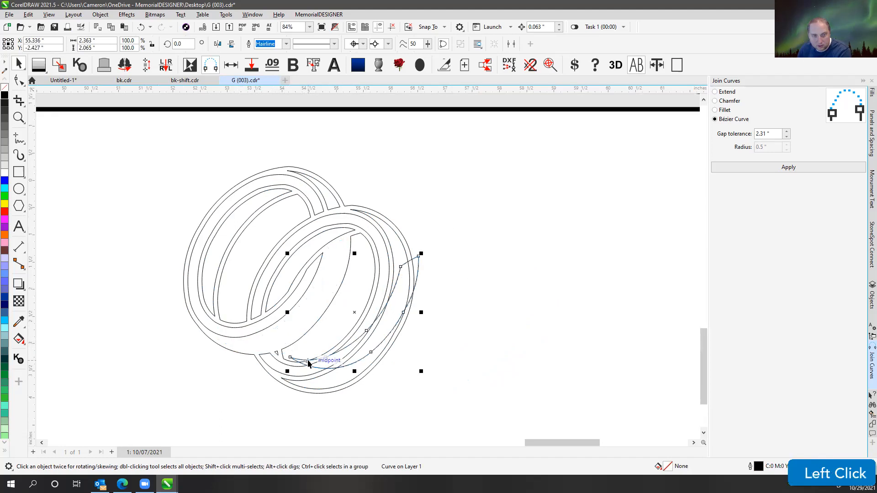
{"action": "key", "text": "ctrl+z"}
Step: Check all the wedding ring curves for stacked copies with Remove Duplicates
{"action": "left_click_drag", "start_coordinate": [160, 144], "coordinate": [517, 418]}
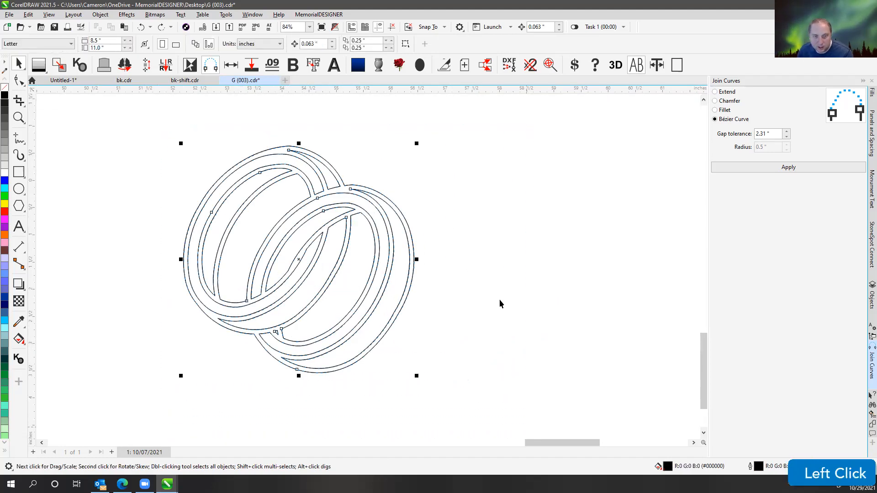
{"action": "left_click", "coordinate": [529, 69]}
{"action": "left_click", "coordinate": [450, 267]}
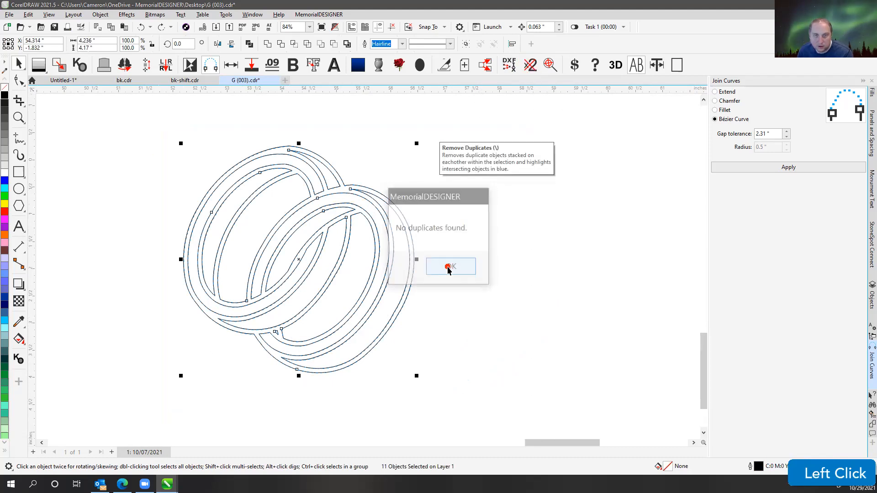
Step: Convert the selected wedding ring curves into thick black linework with a light grey fill
{"action": "key", "text": "v"}
{"action": "key", "text": "v"}
{"action": "left_click", "coordinate": [61, 67]}
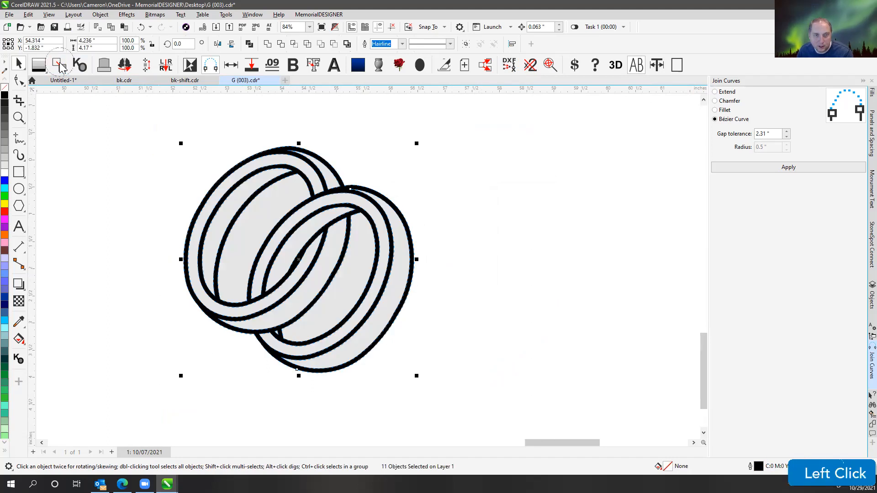
{"action": "left_click", "coordinate": [401, 137]}
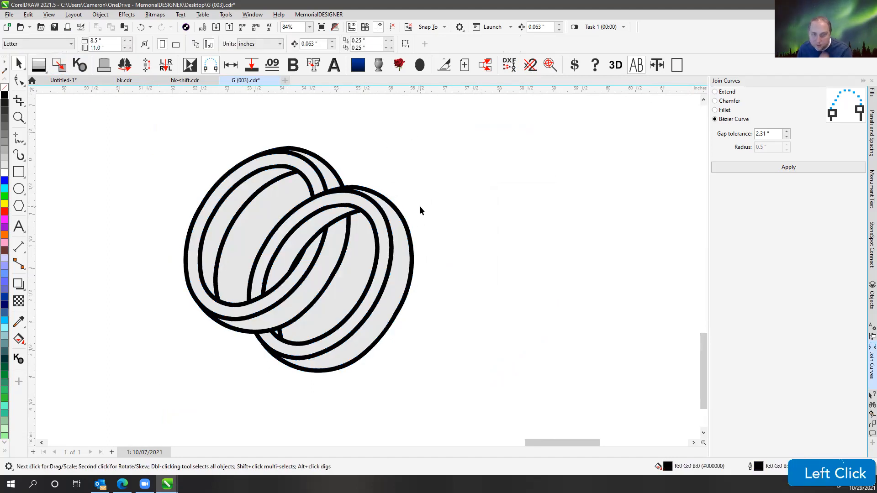
Step: Remove the grey fill from the openings of both wedding rings
{"action": "scroll", "coordinate": [367, 270], "scroll_direction": "down", "scroll_amount": 2}
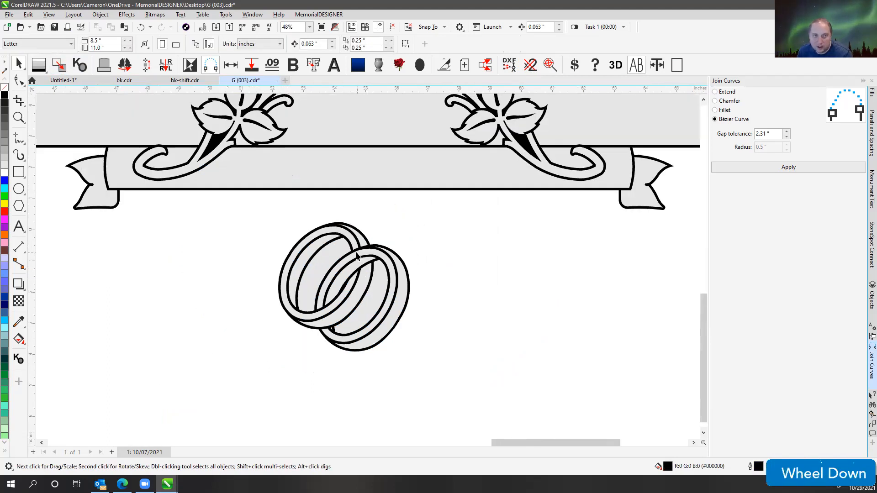
{"action": "left_click", "coordinate": [326, 255]}
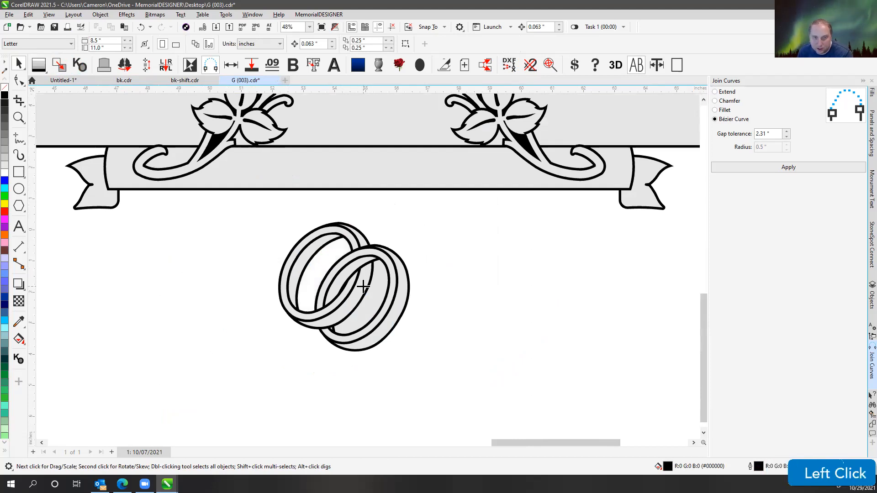
{"action": "left_click", "coordinate": [378, 293]}
{"action": "key", "text": "Escape"}
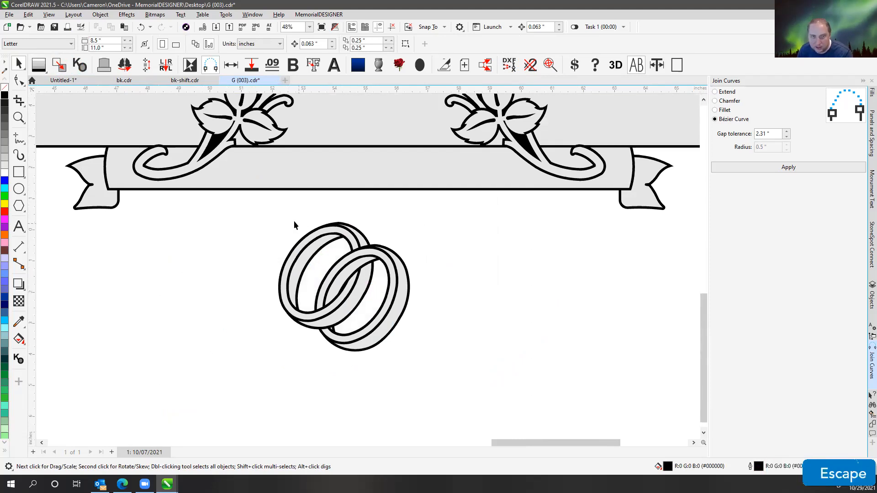
Step: Move the finished wedding rings onto the new scroll panel between the two flower sprays, and bring them to the front
{"action": "left_click_drag", "start_coordinate": [259, 210], "coordinate": [462, 393]}
{"action": "scroll", "coordinate": [374, 290], "scroll_direction": "down", "scroll_amount": 3}
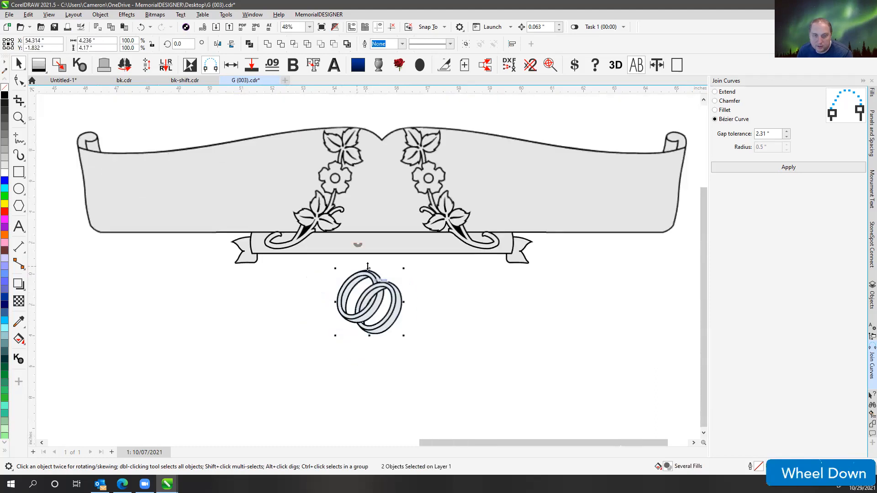
{"action": "left_click_drag", "start_coordinate": [373, 325], "coordinate": [411, 307]}
{"action": "scroll", "coordinate": [387, 228], "scroll_direction": "up", "scroll_amount": 2}
{"action": "scroll", "coordinate": [369, 266], "scroll_direction": "up", "scroll_amount": 2}
{"action": "key", "text": "shift+Page_Up"}
Step: Shift the wedding rings slightly down so their lower outline merges with the scroll panel's bottom line
{"action": "scroll", "coordinate": [368, 268], "scroll_direction": "up", "scroll_amount": 2}
{"action": "scroll", "coordinate": [366, 265], "scroll_direction": "up", "scroll_amount": 4}
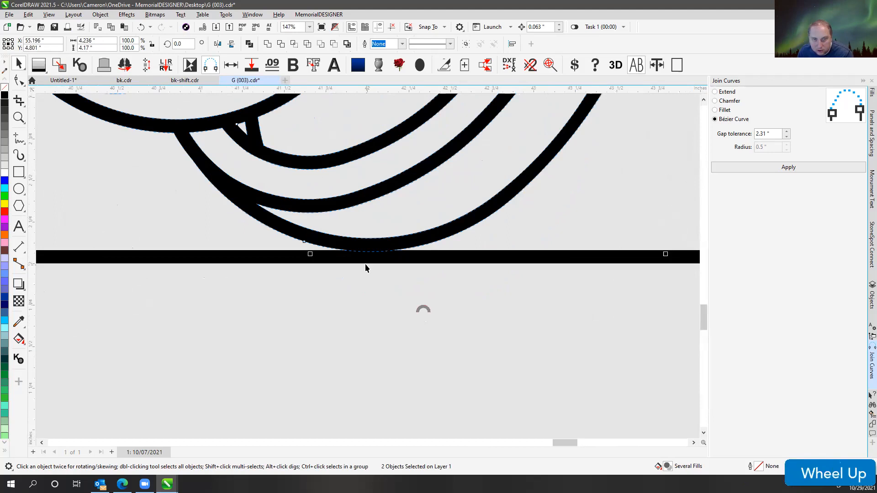
{"action": "left_click", "coordinate": [379, 251]}
{"action": "left_click_drag", "start_coordinate": [379, 250], "coordinate": [378, 272]}
{"action": "scroll", "coordinate": [367, 262], "scroll_direction": "down", "scroll_amount": 3}
{"action": "scroll", "coordinate": [368, 261], "scroll_direction": "down", "scroll_amount": 8}
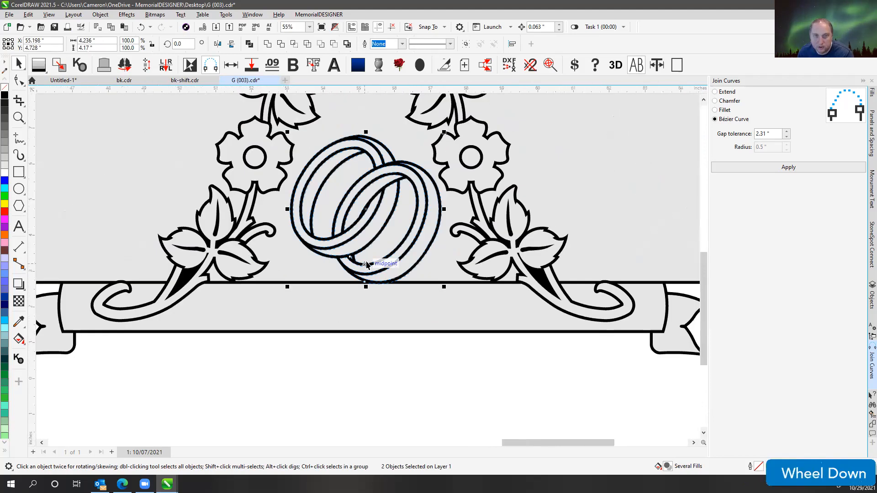
{"action": "left_click", "coordinate": [340, 137]}
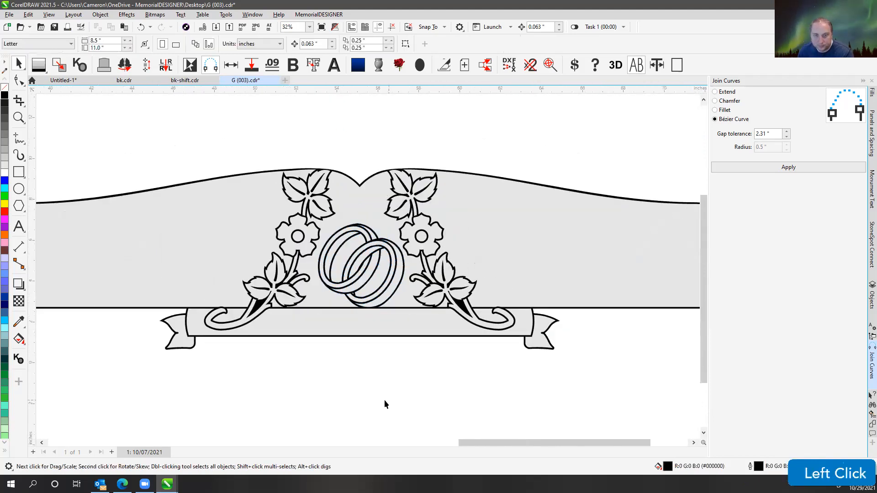
Step: Try moving the wedding rings below the scroll panel, and undo the move
{"action": "scroll", "coordinate": [342, 332], "scroll_direction": "down", "scroll_amount": 2}
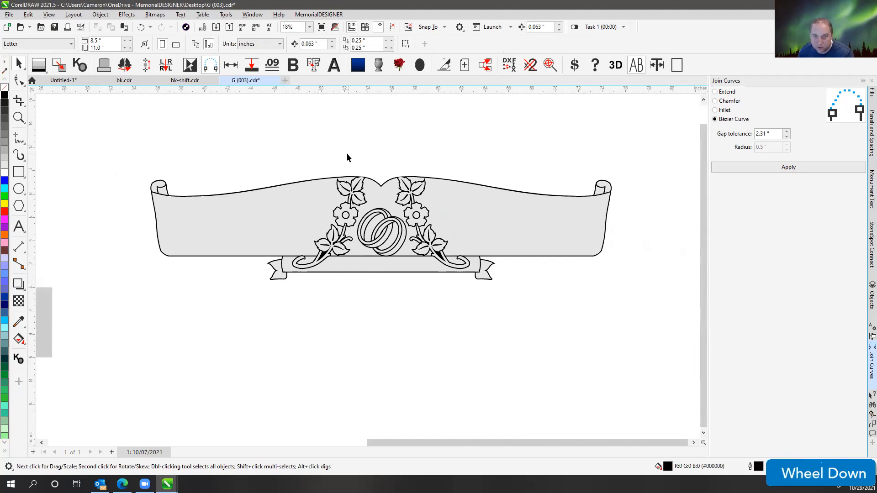
{"action": "left_click", "coordinate": [382, 231]}
{"action": "left_click_drag", "start_coordinate": [382, 231], "coordinate": [399, 314]}
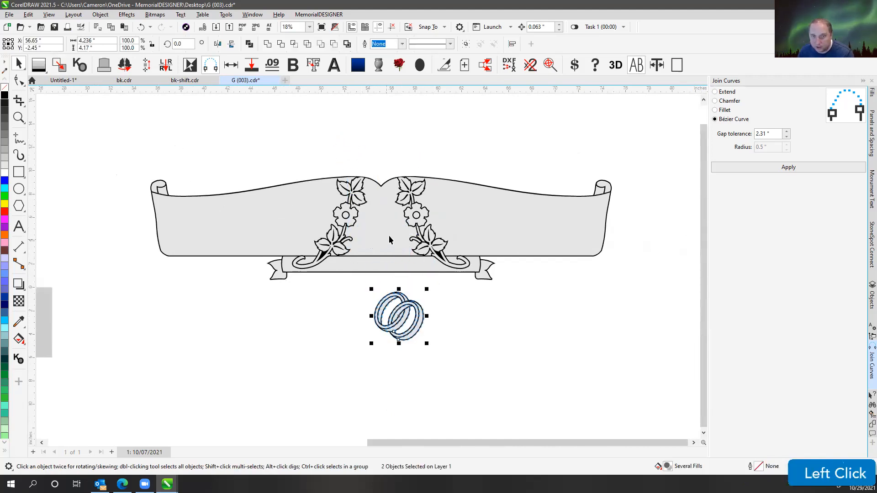
{"action": "left_click", "coordinate": [398, 146]}
{"action": "key", "text": "ctrl+z"}
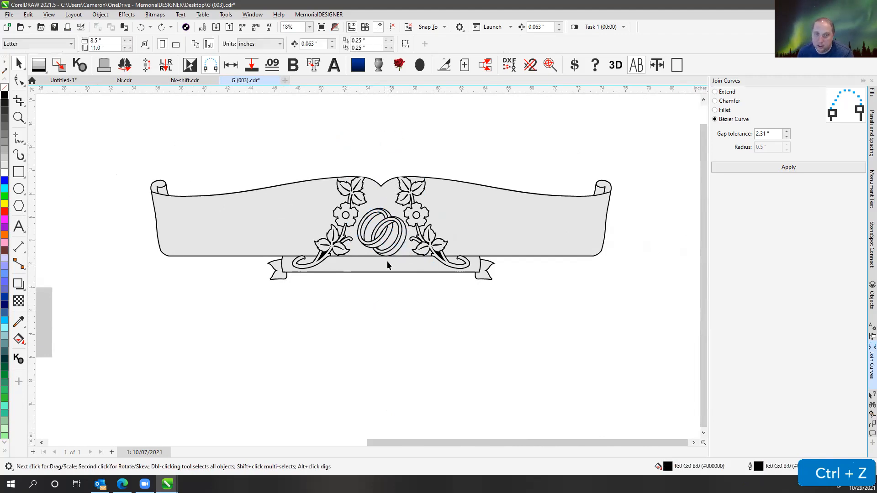
{"action": "left_click", "coordinate": [352, 152]}
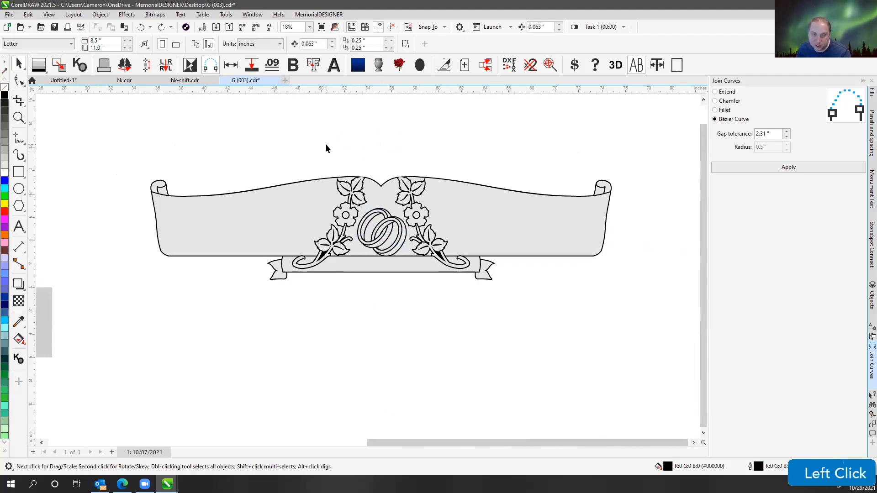
{"action": "scroll", "coordinate": [368, 269], "scroll_direction": "up", "scroll_amount": 2}
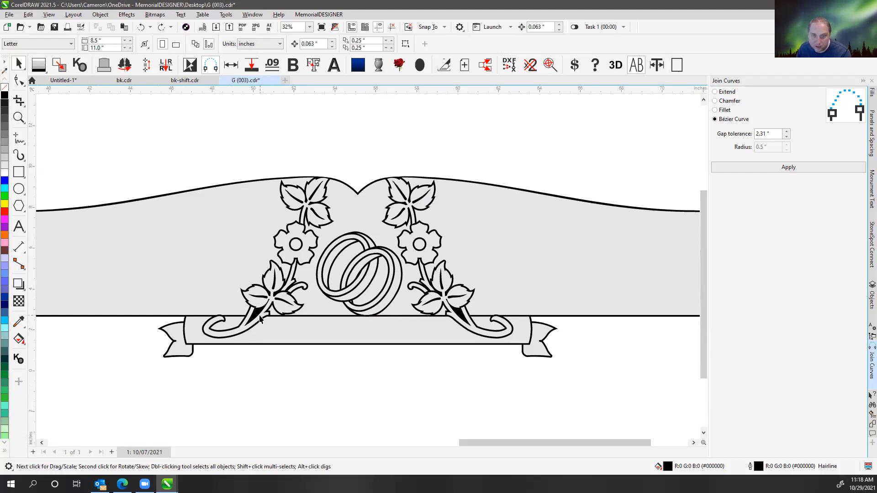
{"action": "left_click", "coordinate": [271, 134]}
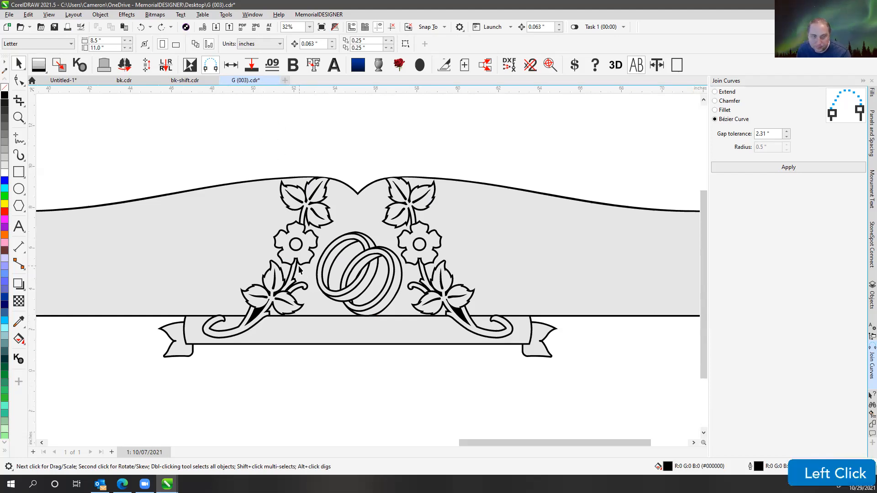
{"action": "left_click", "coordinate": [284, 150]}
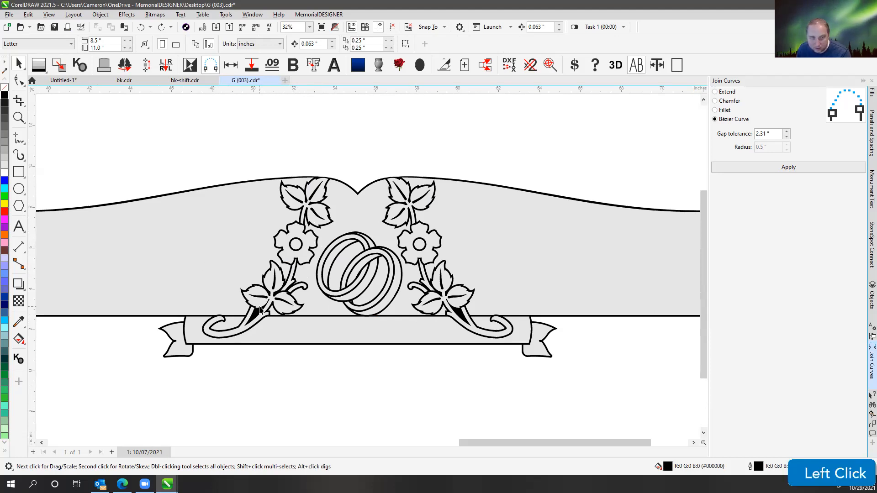
Step: Delete the left half of the old scroll panel from the headstone, including its rolled end and black backing
{"action": "key", "text": "F4"}
{"action": "left_click", "coordinate": [528, 228]}
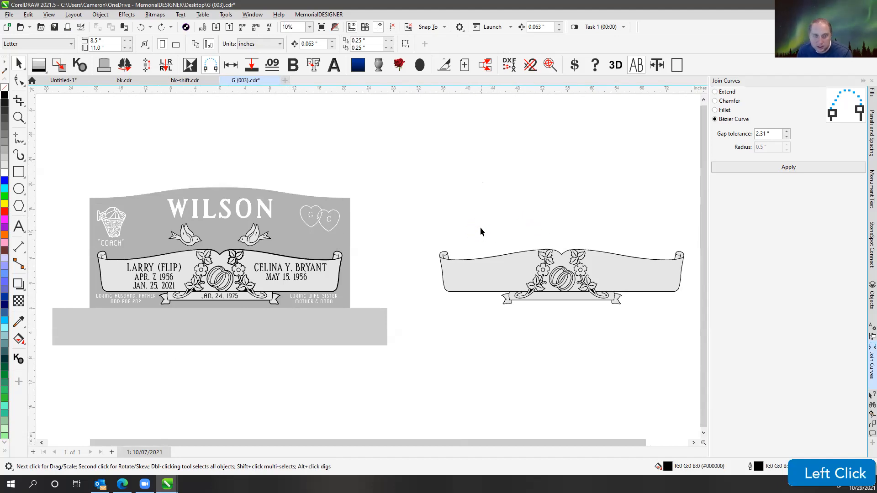
{"action": "left_click", "coordinate": [113, 272]}
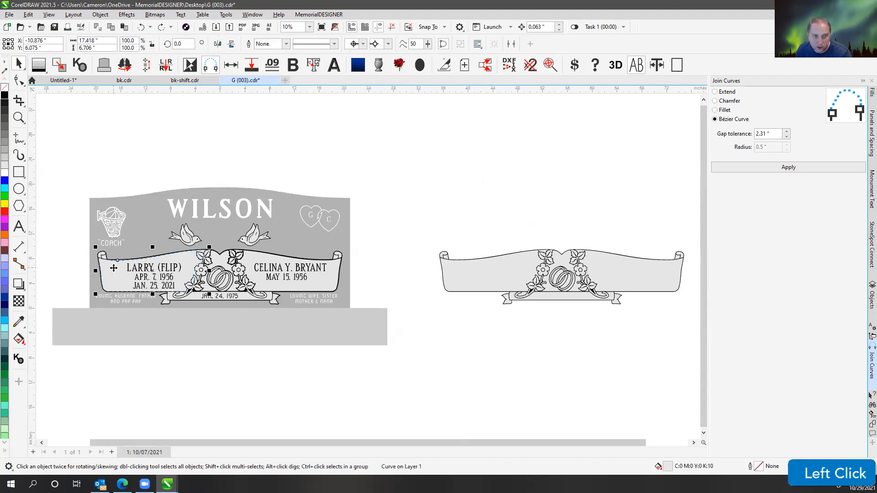
{"action": "left_click", "coordinate": [85, 260]}
{"action": "left_click", "coordinate": [98, 264]}
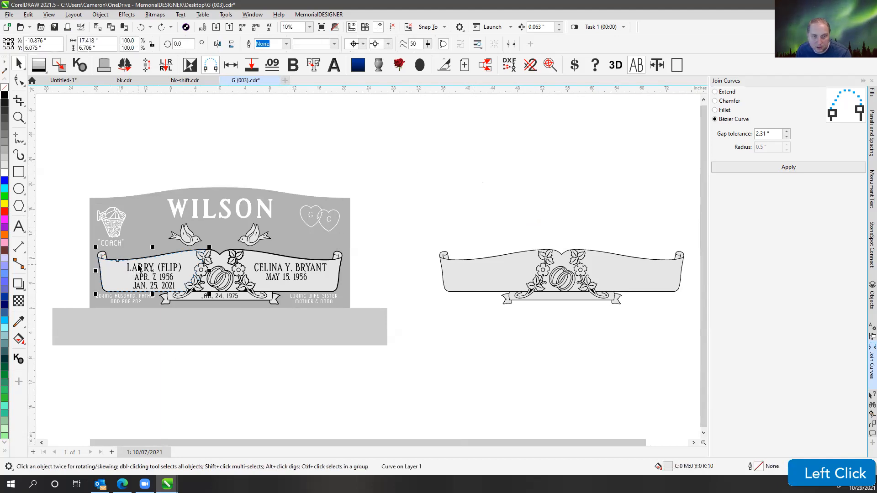
{"action": "left_click", "coordinate": [182, 161]}
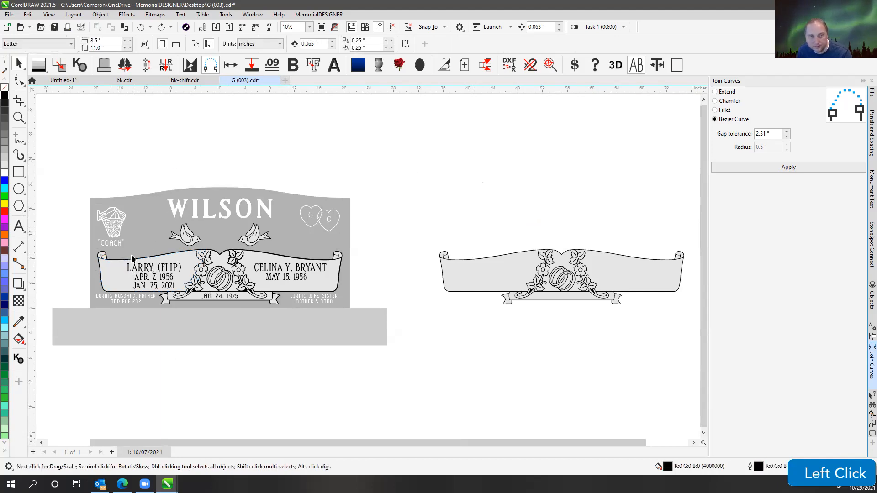
{"action": "left_click", "coordinate": [117, 274]}
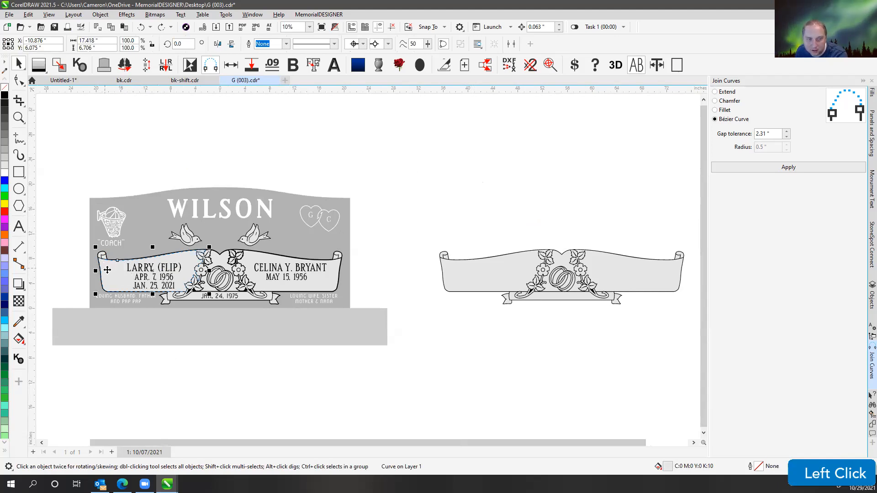
{"action": "key", "text": "Delete"}
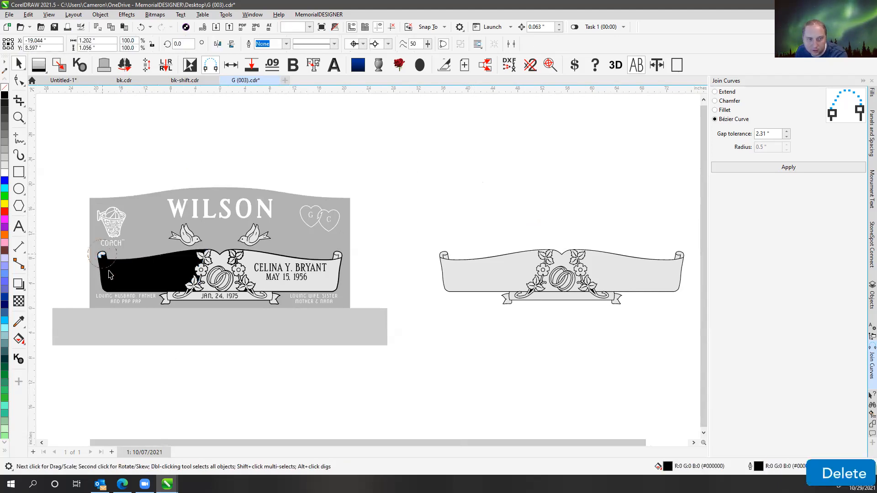
{"action": "left_click", "coordinate": [226, 263]}
Step: Delete the rest of the old scroll panel with its flowers, rings and ribbon banner, excluding the date and right-hand inscription texts from the selection
{"action": "scroll", "coordinate": [368, 265], "scroll_direction": "up", "scroll_amount": 2}
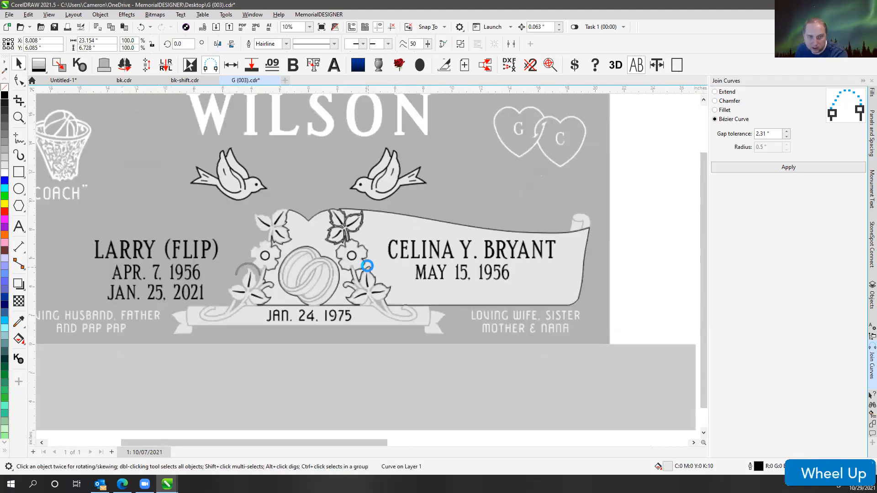
{"action": "left_click_drag", "start_coordinate": [651, 179], "coordinate": [165, 341]}
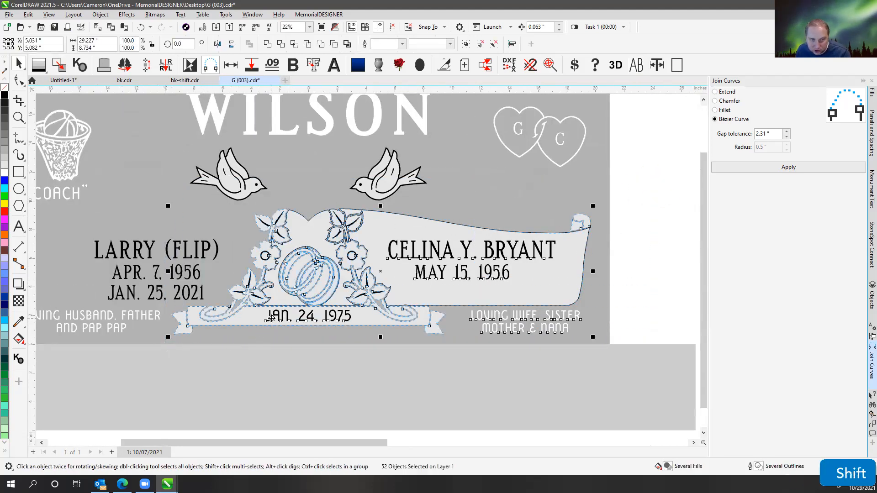
{"action": "left_click", "coordinate": [272, 318], "text": "shift"}
{"action": "left_click", "coordinate": [393, 255], "text": "shift"}
{"action": "left_click", "coordinate": [418, 273], "text": "shift"}
{"action": "left_click", "coordinate": [481, 320], "text": "shift"}
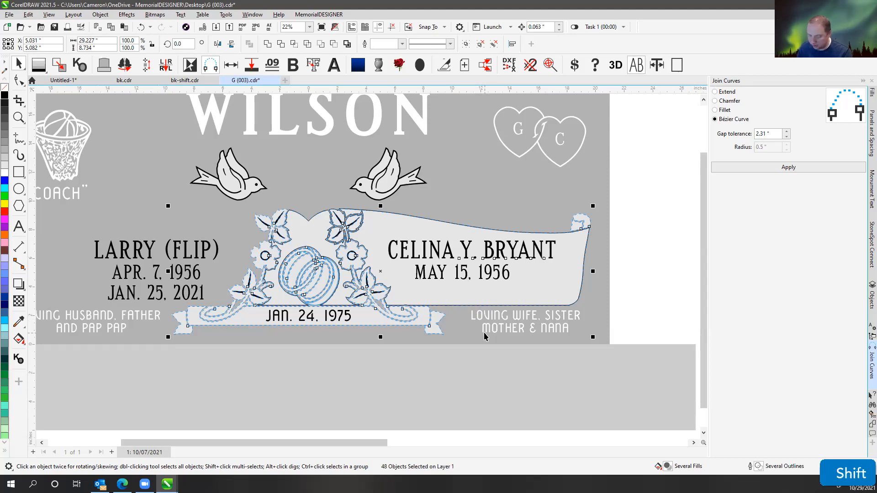
{"action": "key", "text": "Delete"}
{"action": "scroll", "coordinate": [368, 270], "scroll_direction": "down", "scroll_amount": 2}
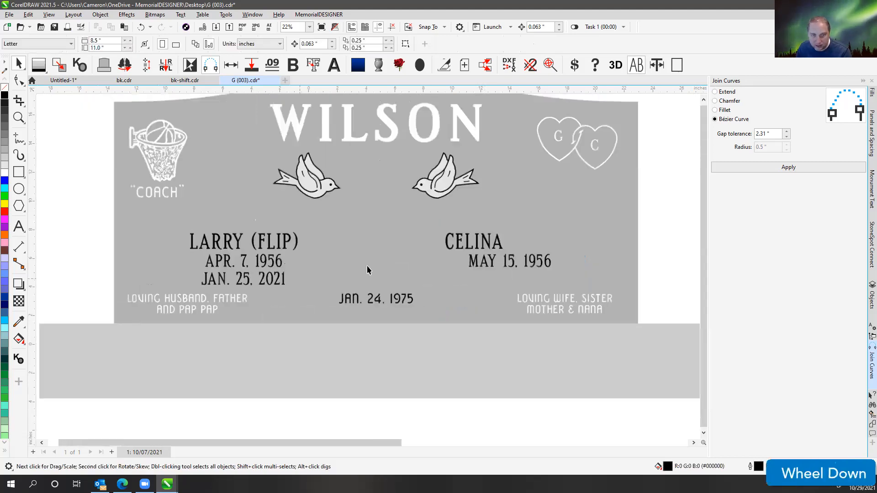
Step: Undo the last deletion, then delete the old panel artwork again with the right-hand middle initial and surname excluded from the selection
{"action": "scroll", "coordinate": [415, 259], "scroll_direction": "up", "scroll_amount": 1}
{"action": "key", "text": "ctrl+z"}
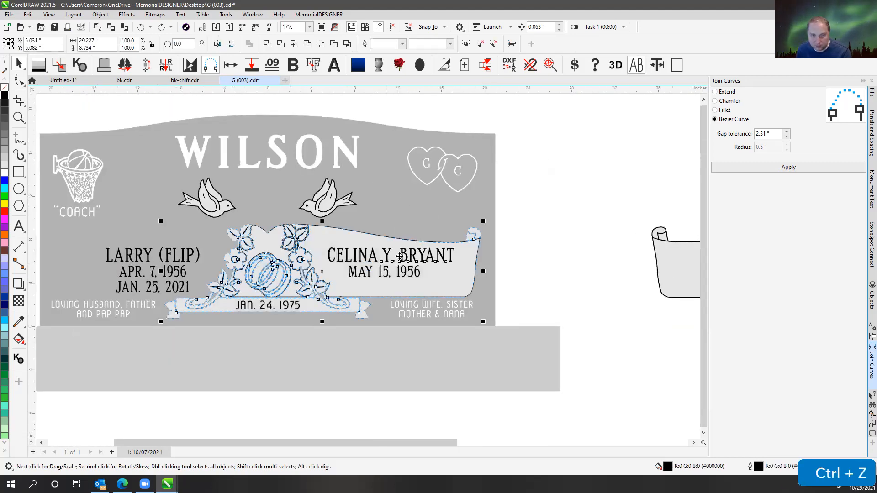
{"action": "left_click", "coordinate": [410, 256], "text": "shift"}
{"action": "left_click", "coordinate": [416, 270], "text": "shift"}
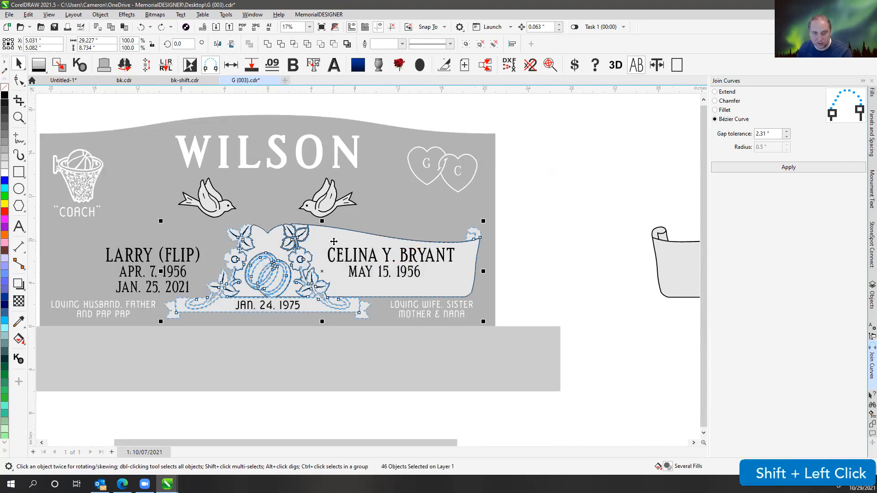
{"action": "key", "text": "Delete"}
Step: Group the new scroll panel with its flowers, rings and banner, and centre it horizontally on the headstone
{"action": "scroll", "coordinate": [366, 265], "scroll_direction": "down", "scroll_amount": 2}
{"action": "left_click_drag", "start_coordinate": [396, 236], "coordinate": [688, 336]}
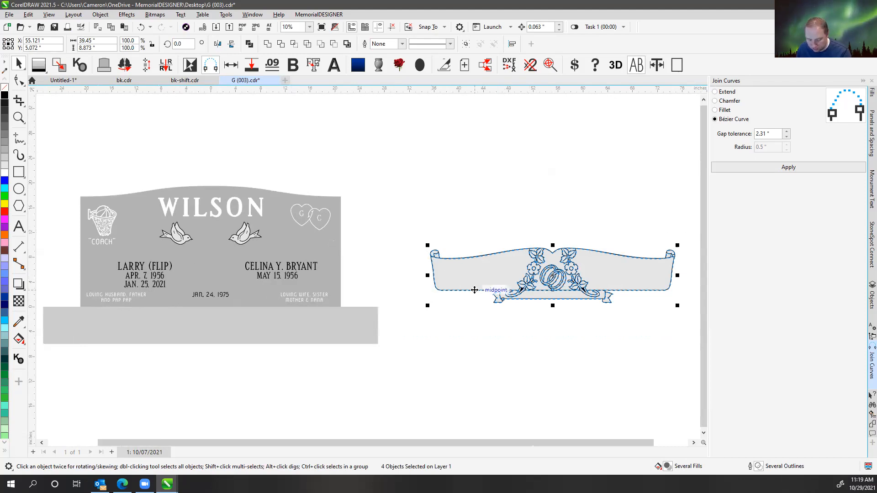
{"action": "key", "text": "ctrl+g"}
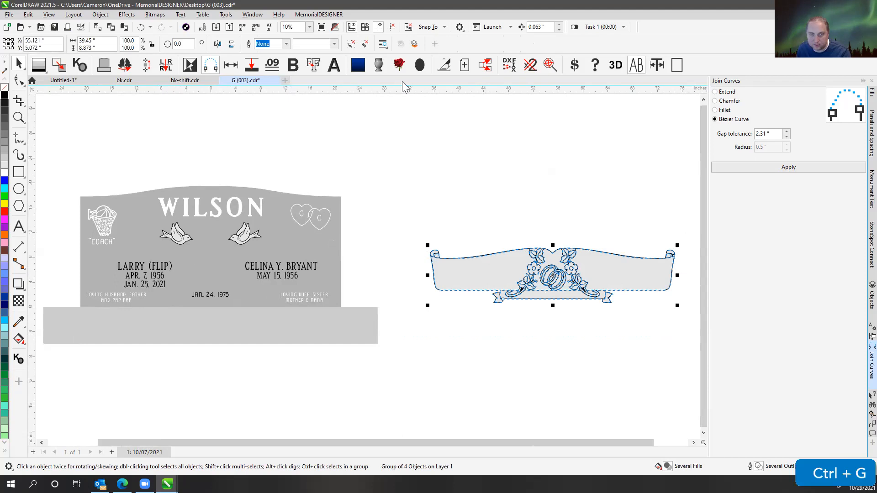
{"action": "key", "text": "shift"}
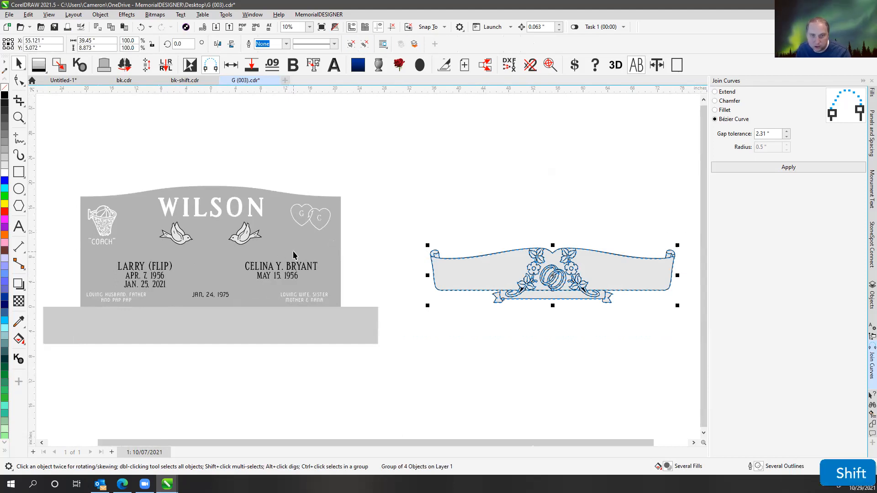
{"action": "left_click", "coordinate": [294, 253], "text": "shift"}
{"action": "key", "text": "c"}
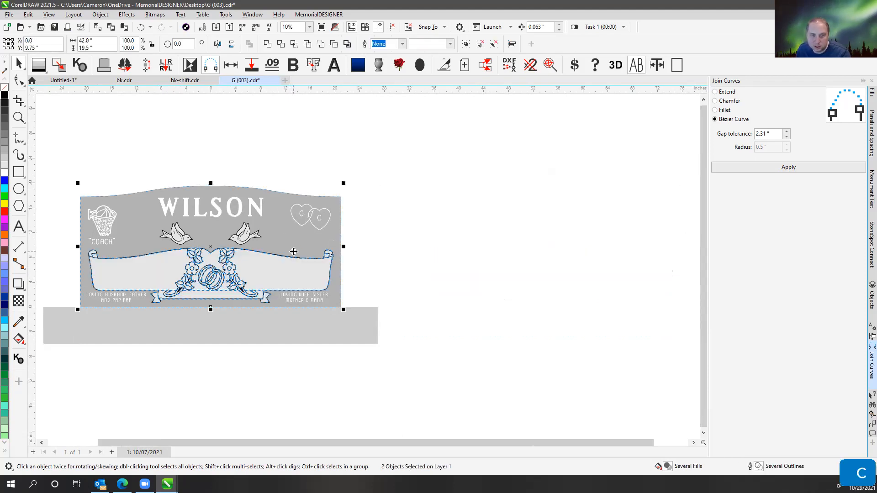
Step: Send the scroll panel group to the back, and place the headstone shape behind it so the inscriptions lie on top
{"action": "left_click", "coordinate": [299, 274]}
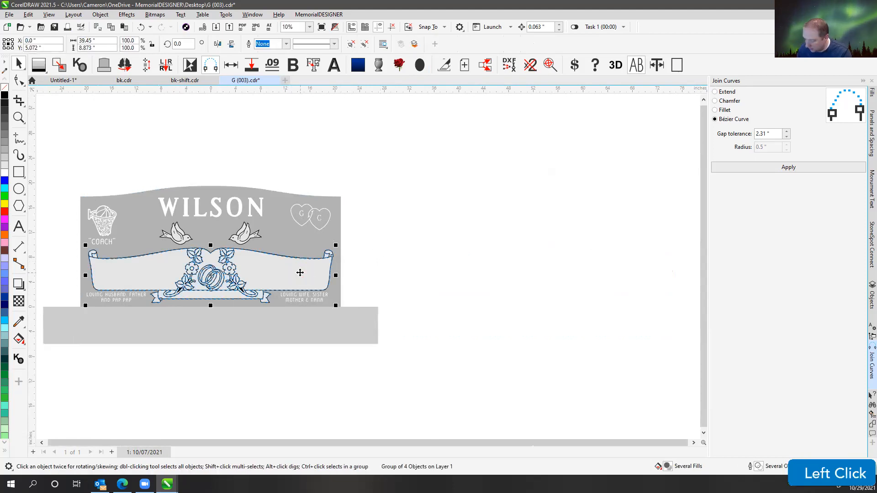
{"action": "key", "text": "shift+Page_Down"}
{"action": "left_click", "coordinate": [382, 215]}
{"action": "left_click", "coordinate": [328, 202]}
{"action": "key", "text": "shift+Page_Down"}
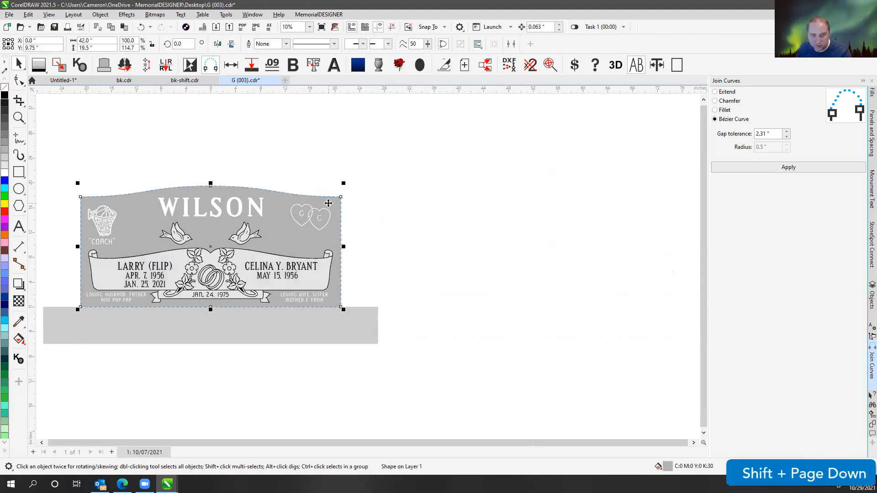
{"action": "left_click", "coordinate": [199, 316]}
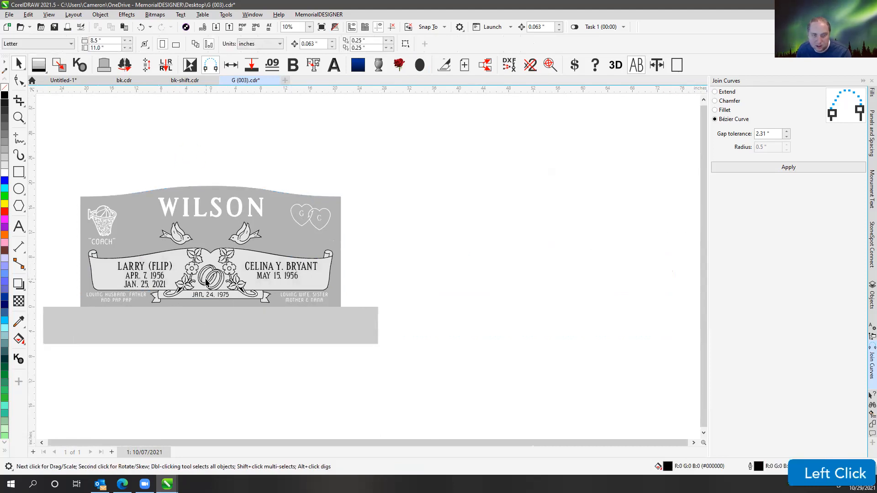
Step: Try shifting the right-hand first name towards the middle initial, and undo the move
{"action": "scroll", "coordinate": [206, 281], "scroll_direction": "up", "scroll_amount": 3}
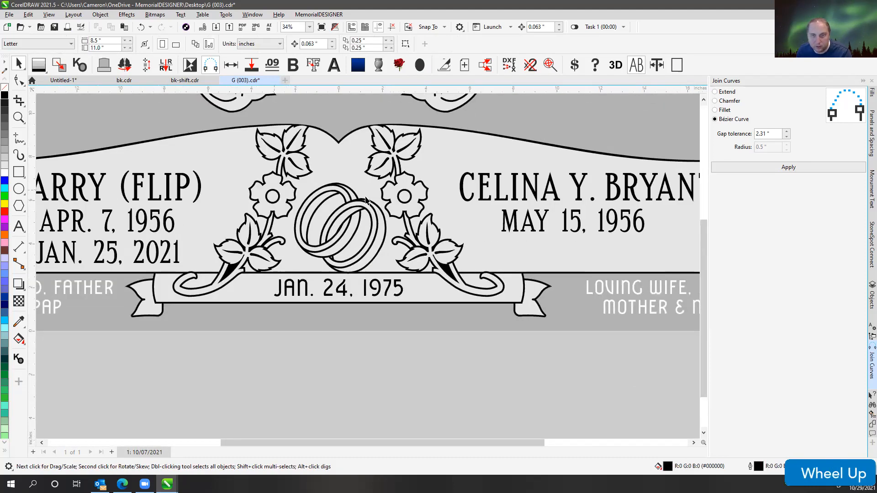
{"action": "scroll", "coordinate": [366, 200], "scroll_direction": "down", "scroll_amount": 2}
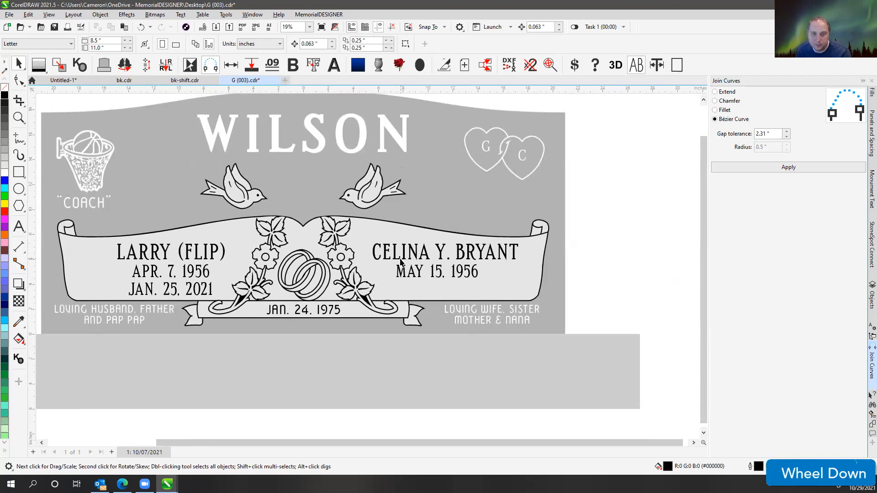
{"action": "left_click", "coordinate": [396, 256]}
{"action": "left_click", "coordinate": [442, 255]}
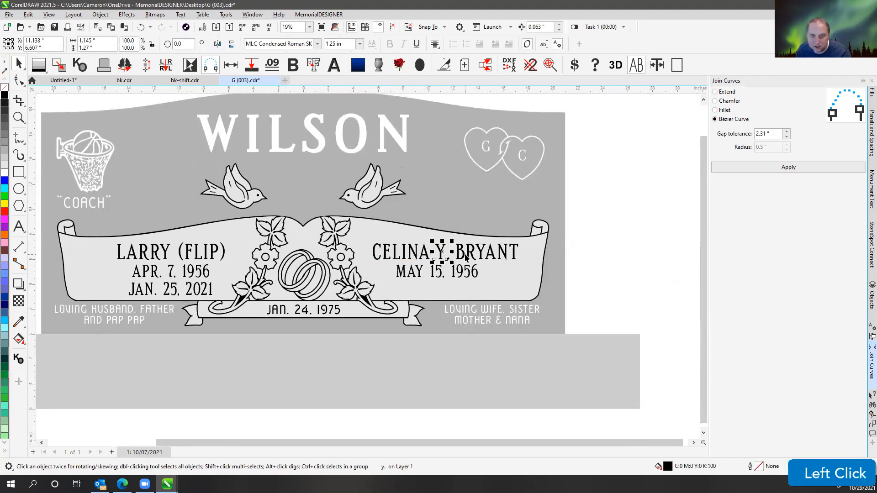
{"action": "left_click", "coordinate": [464, 254]}
{"action": "left_click", "coordinate": [428, 260]}
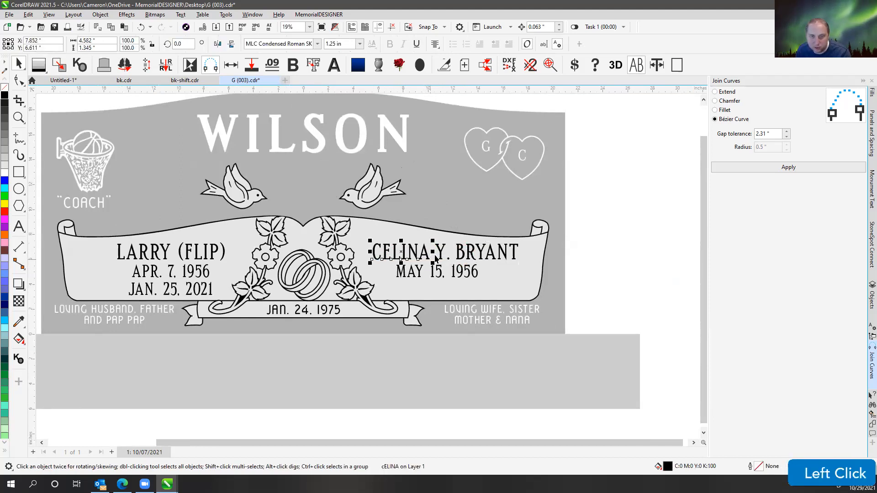
{"action": "scroll", "coordinate": [428, 261], "scroll_direction": "up", "scroll_amount": 2}
{"action": "left_click", "coordinate": [376, 264]}
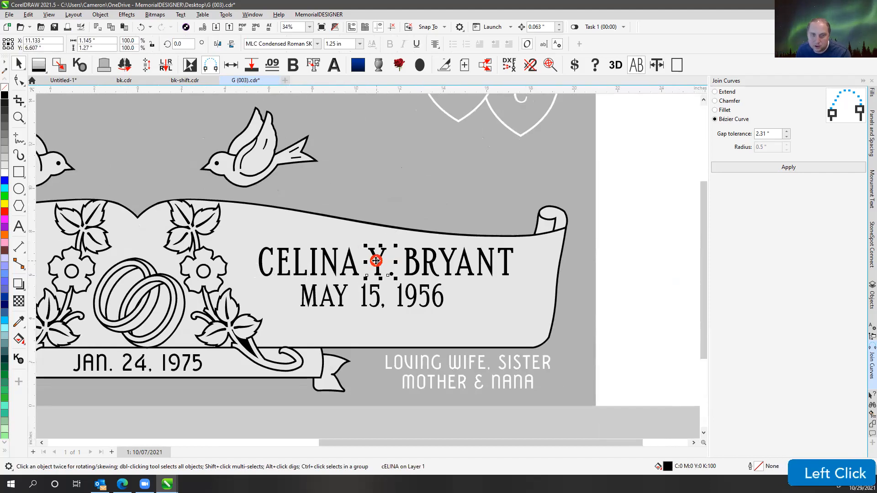
{"action": "left_click", "coordinate": [299, 266]}
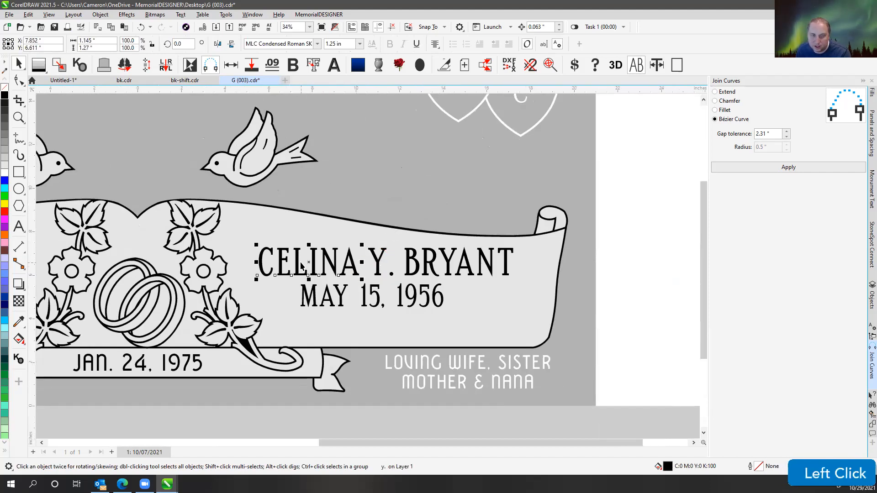
{"action": "left_click_drag", "start_coordinate": [286, 260], "coordinate": [296, 259]}
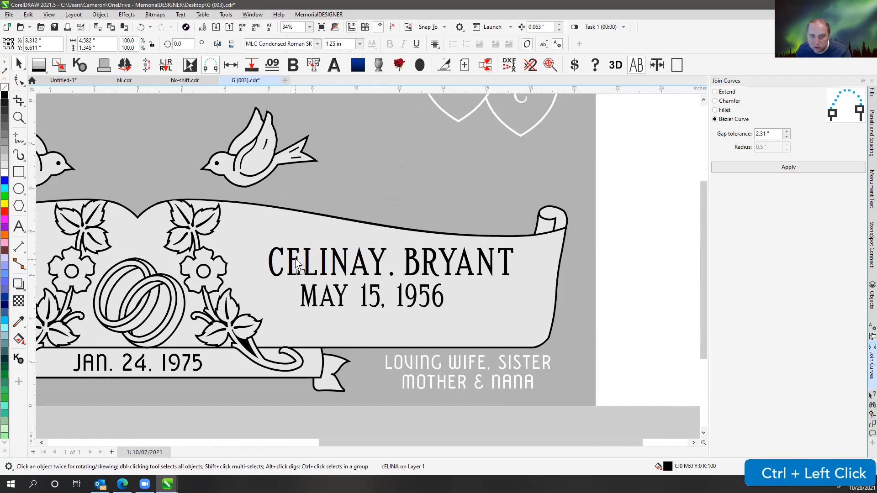
{"action": "key", "text": "ctrl+z"}
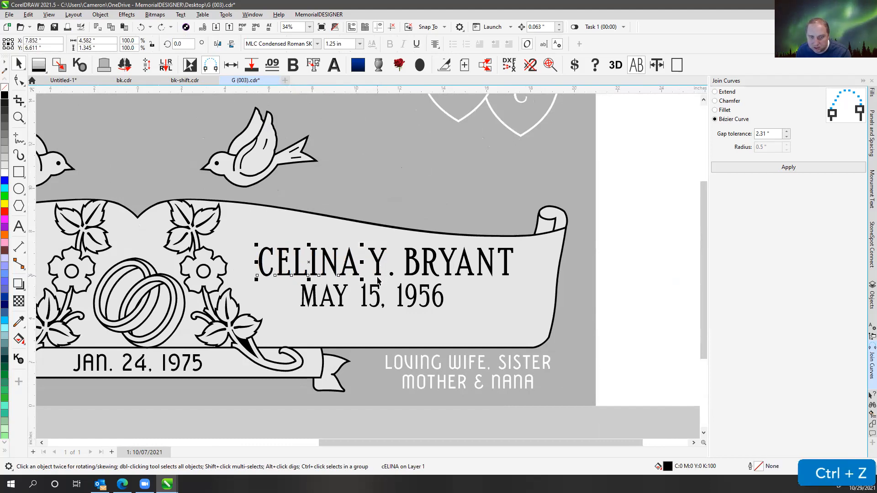
Step: Combine the right-hand first name, middle initial and copied surname into one text line
{"action": "left_click", "coordinate": [19, 226]}
{"action": "left_click", "coordinate": [409, 267]}
{"action": "key", "text": "ctrl+a"}
{"action": "key", "text": "ctrl+c"}
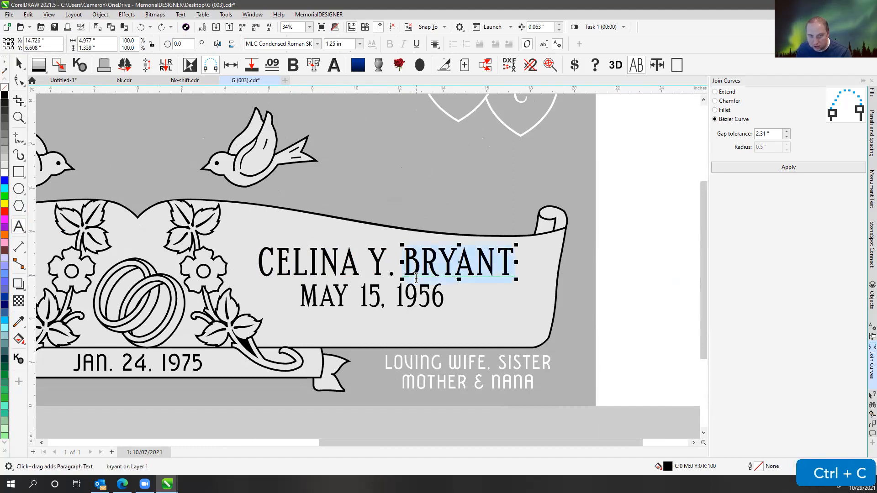
{"action": "left_click", "coordinate": [351, 271]}
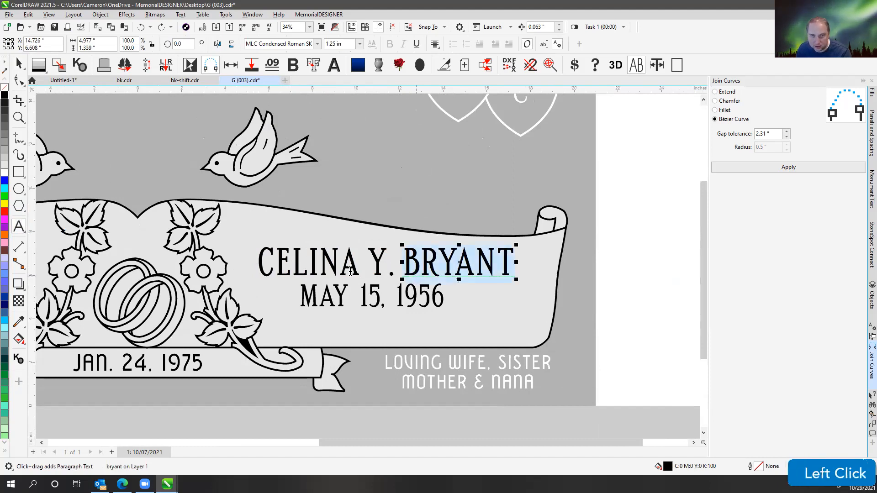
{"action": "type", "text": "Y"}
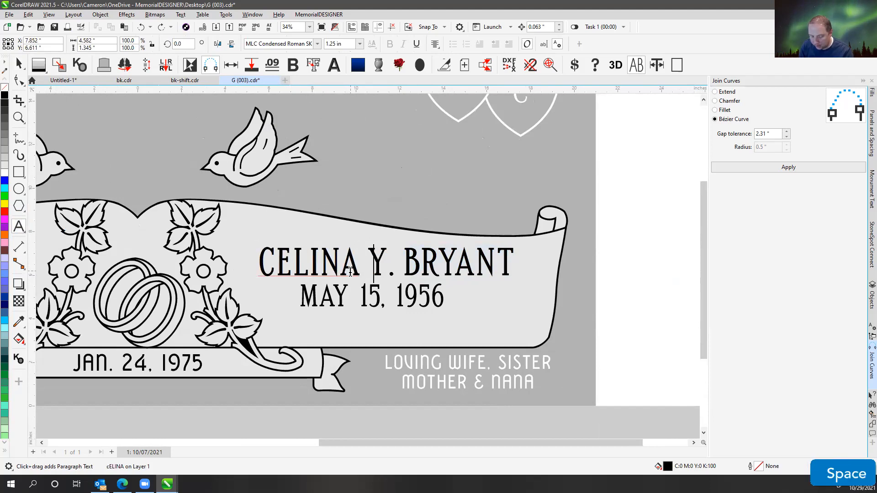
{"action": "type", "text": "."}
{"action": "key", "text": "ctrl+v"}
Step: Delete the leftover separate initial and surname texts, and move the remaining name line back above the birth date on the panel's right half
{"action": "left_click", "coordinate": [21, 64]}
{"action": "left_click", "coordinate": [656, 220]}
{"action": "left_click_drag", "start_coordinate": [645, 233], "coordinate": [246, 293]}
{"action": "key", "text": "Delete"}
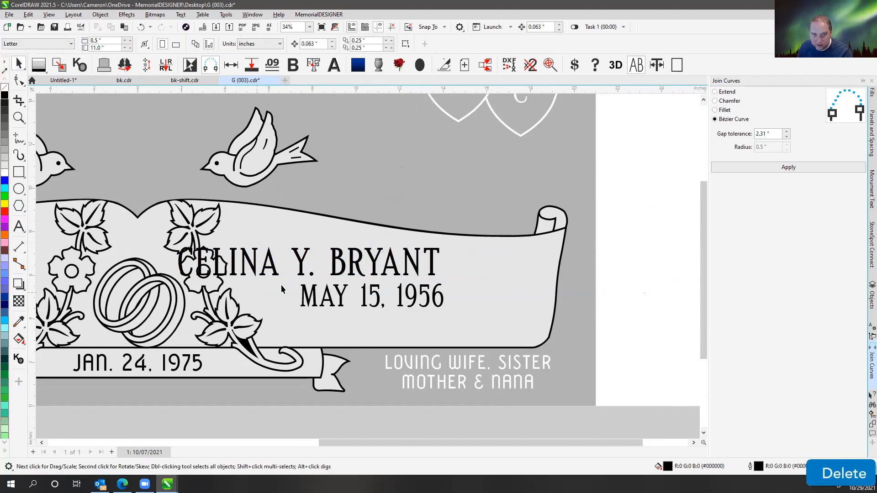
{"action": "left_click_drag", "start_coordinate": [271, 257], "coordinate": [563, 294]}
Step: Adjust the gap after the first name by setting the middle initial and surname characters' horizontal shift to -12%
{"action": "left_click", "coordinate": [19, 81]}
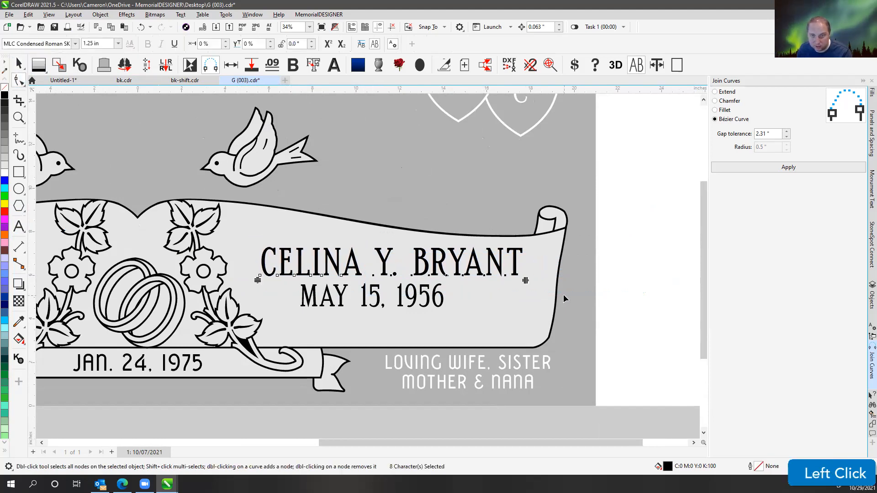
{"action": "key", "text": "Left"}
{"action": "key", "text": "Left"}
{"action": "key", "text": "Left"}
{"action": "key", "text": "Left"}
{"action": "key", "text": "Left"}
{"action": "key", "text": "Left"}
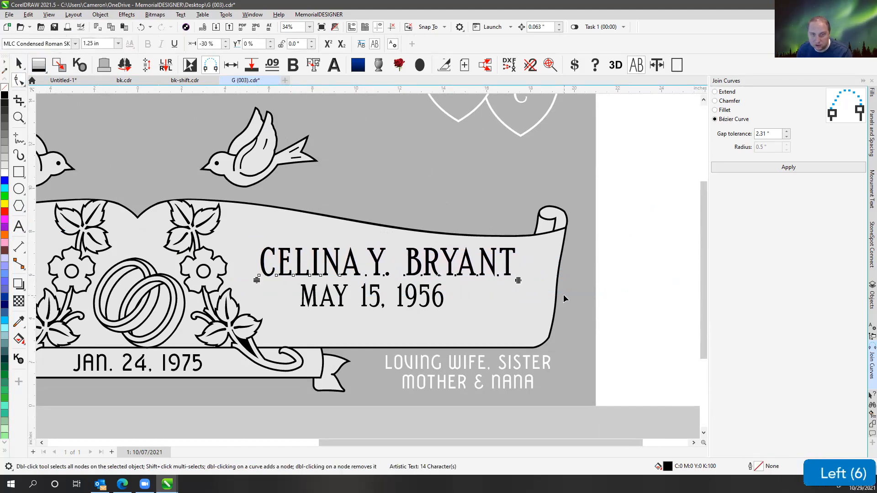
{"action": "key", "text": "Right"}
{"action": "key", "text": "Right"}
{"action": "key", "text": "Right"}
{"action": "key", "text": "Right"}
{"action": "key", "text": "Right"}
{"action": "key", "text": "Right"}
{"action": "key", "text": "Right"}
{"action": "key", "text": "Right"}
{"action": "key", "text": "Right"}
{"action": "key", "text": "Right"}
{"action": "key", "text": "Right"}
{"action": "key", "text": "Left"}
{"action": "key", "text": "Left"}
{"action": "key", "text": "Left"}
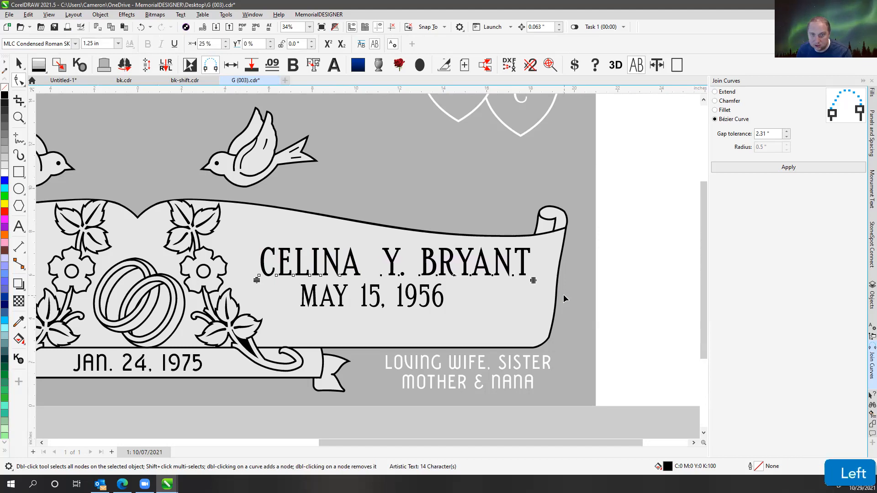
{"action": "left_click", "coordinate": [381, 280]}
{"action": "left_click_drag", "start_coordinate": [380, 279], "coordinate": [374, 265]}
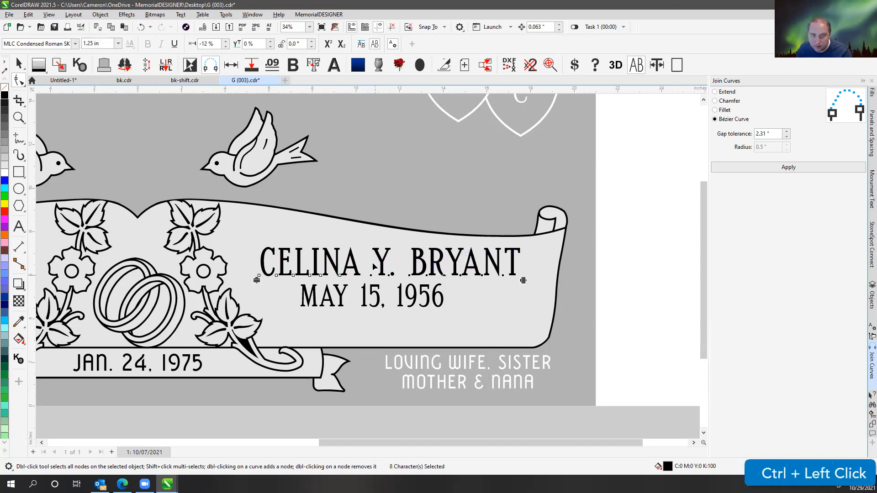
{"action": "left_click", "coordinate": [18, 64]}
{"action": "left_click", "coordinate": [675, 253]}
Step: Replace the full name on the scroll panel's right half with the new first name and middle initial
{"action": "left_click", "coordinate": [384, 261]}
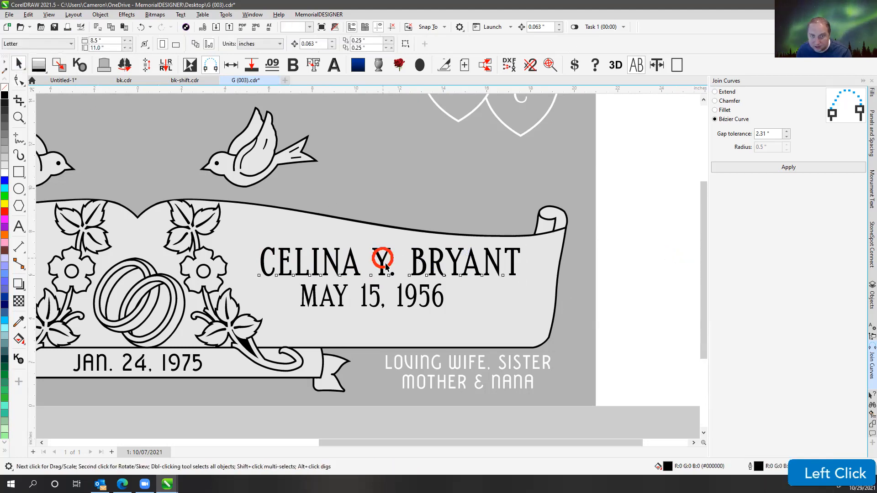
{"action": "left_click", "coordinate": [19, 226]}
{"action": "left_click", "coordinate": [307, 269]}
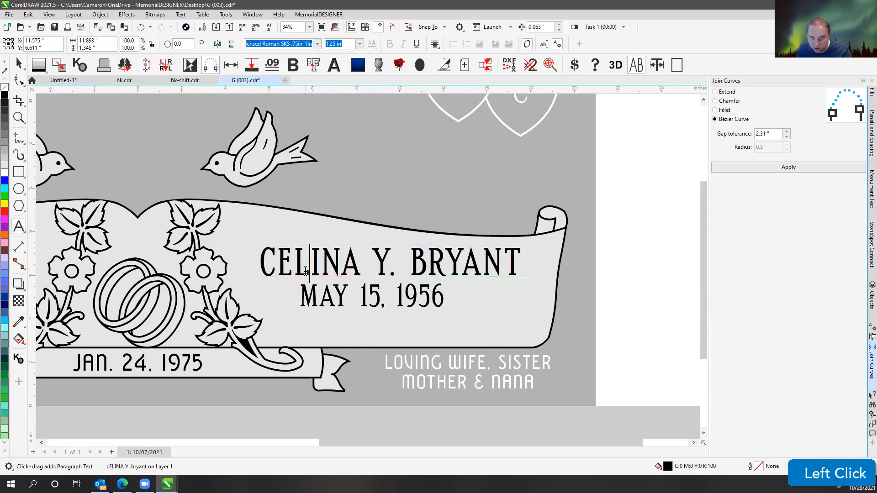
{"action": "key", "text": "ctrl+a"}
{"action": "type", "text": "HEATHER "}
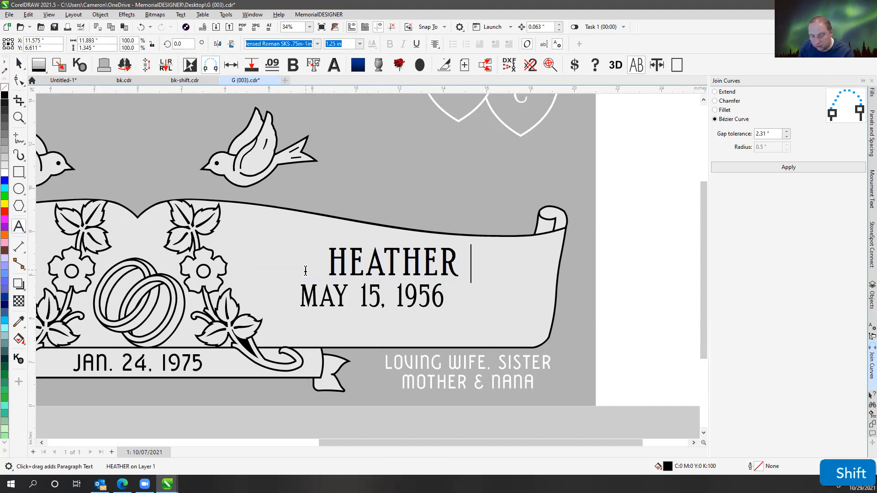
{"action": "type", "text": "A."}
{"action": "left_click", "coordinate": [19, 64]}
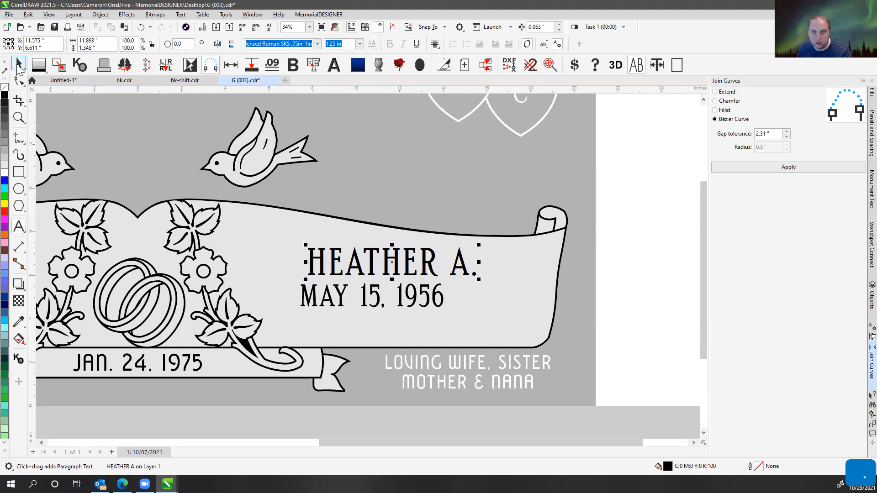
{"action": "left_click", "coordinate": [624, 273]}
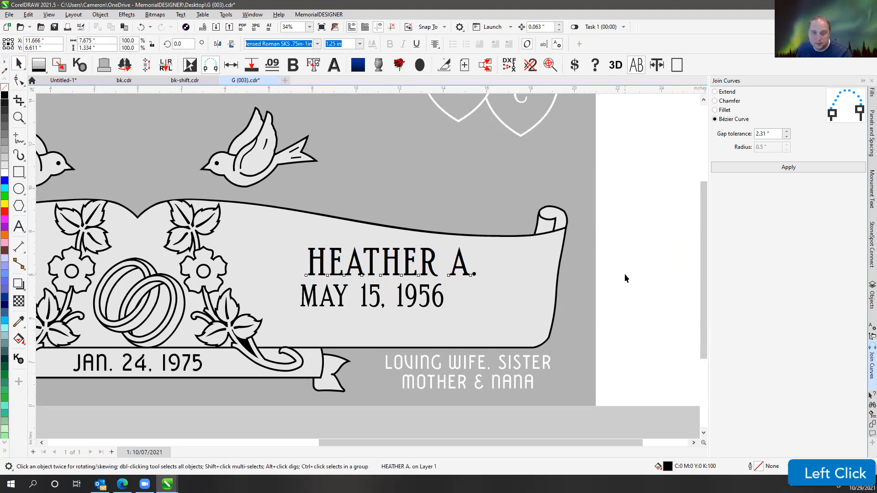
Step: Centre the right-hand birth date horizontally under the new name
{"action": "left_click", "coordinate": [339, 297]}
{"action": "left_click", "coordinate": [439, 264], "text": "shift"}
{"action": "key", "text": "shift+c"}
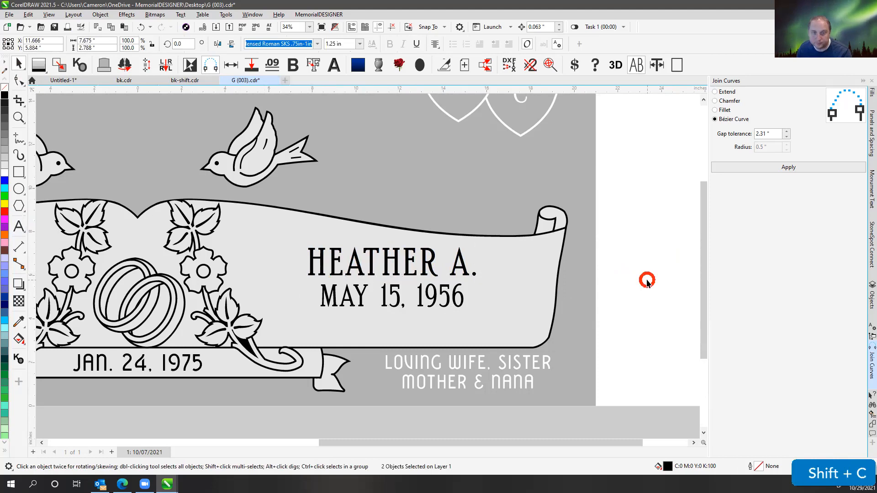
{"action": "left_click", "coordinate": [647, 280]}
{"action": "scroll", "coordinate": [465, 289], "scroll_direction": "down", "scroll_amount": 2}
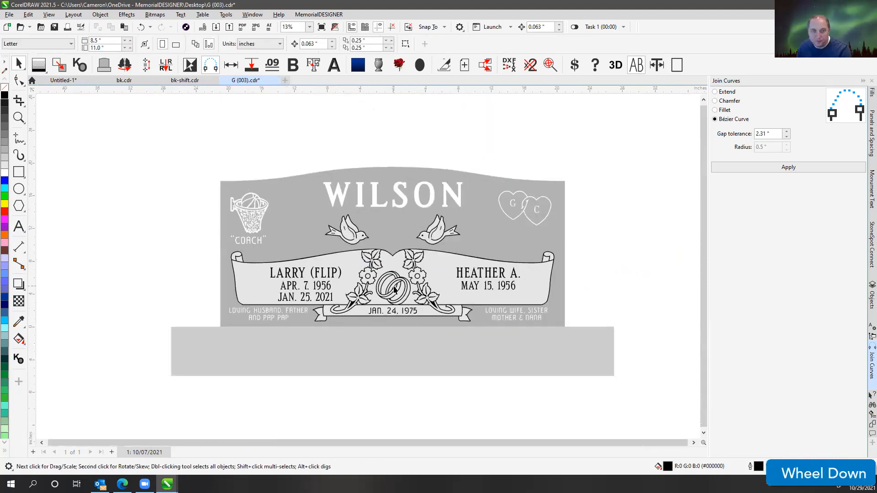
{"action": "scroll", "coordinate": [395, 289], "scroll_direction": "up", "scroll_amount": 1}
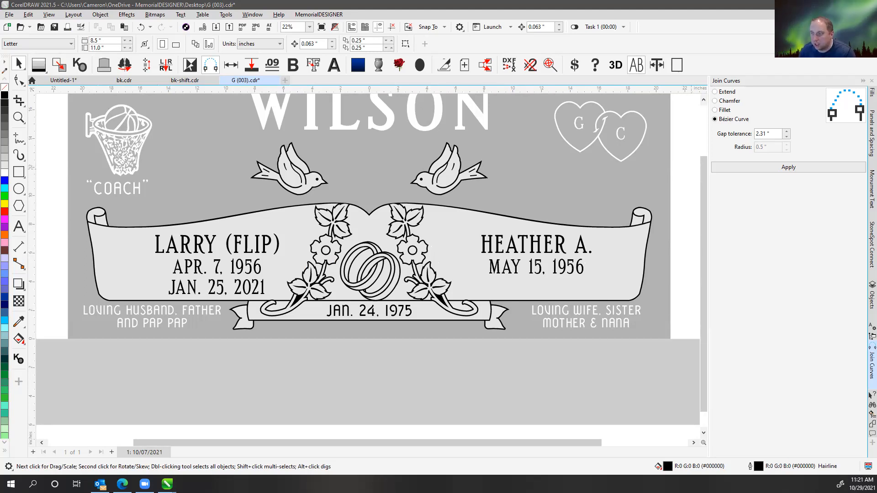
{"action": "left_click", "coordinate": [681, 169]}
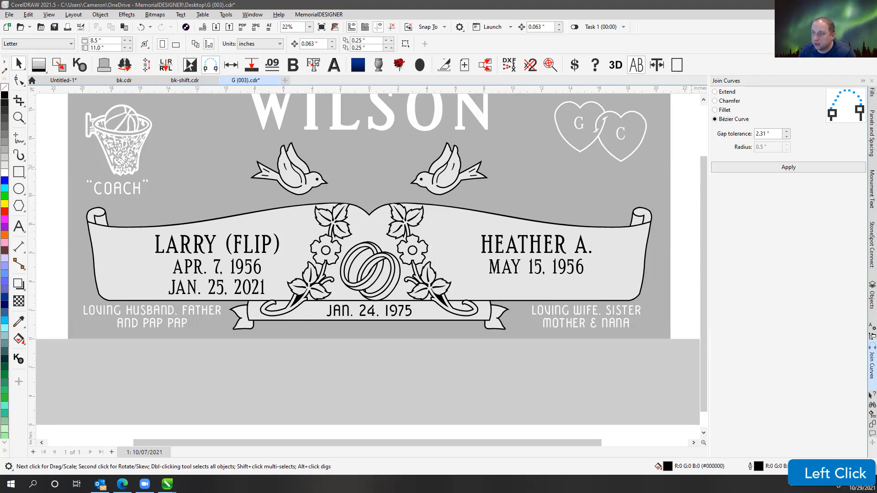